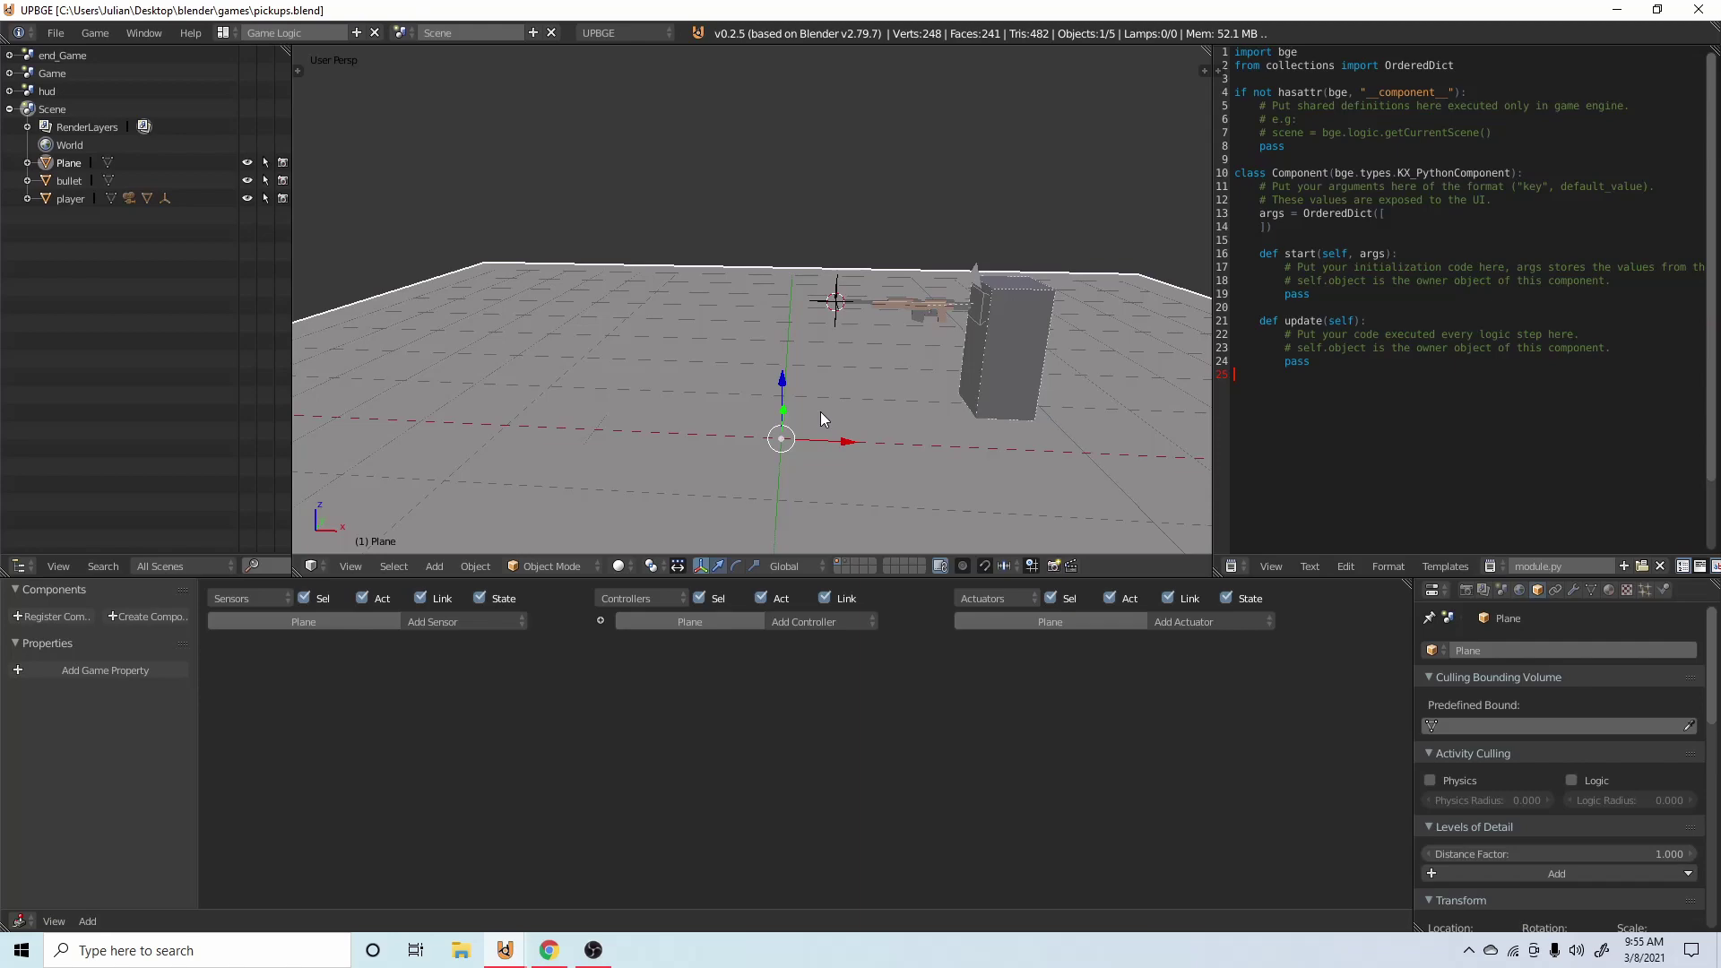
# Run the game from the camera view and fire the rifle repeatedly to examine bullet behaviour and the ammo counter.
pyautogui.moveTo(834, 410); pyautogui.dragTo(744, 342, button='middle')
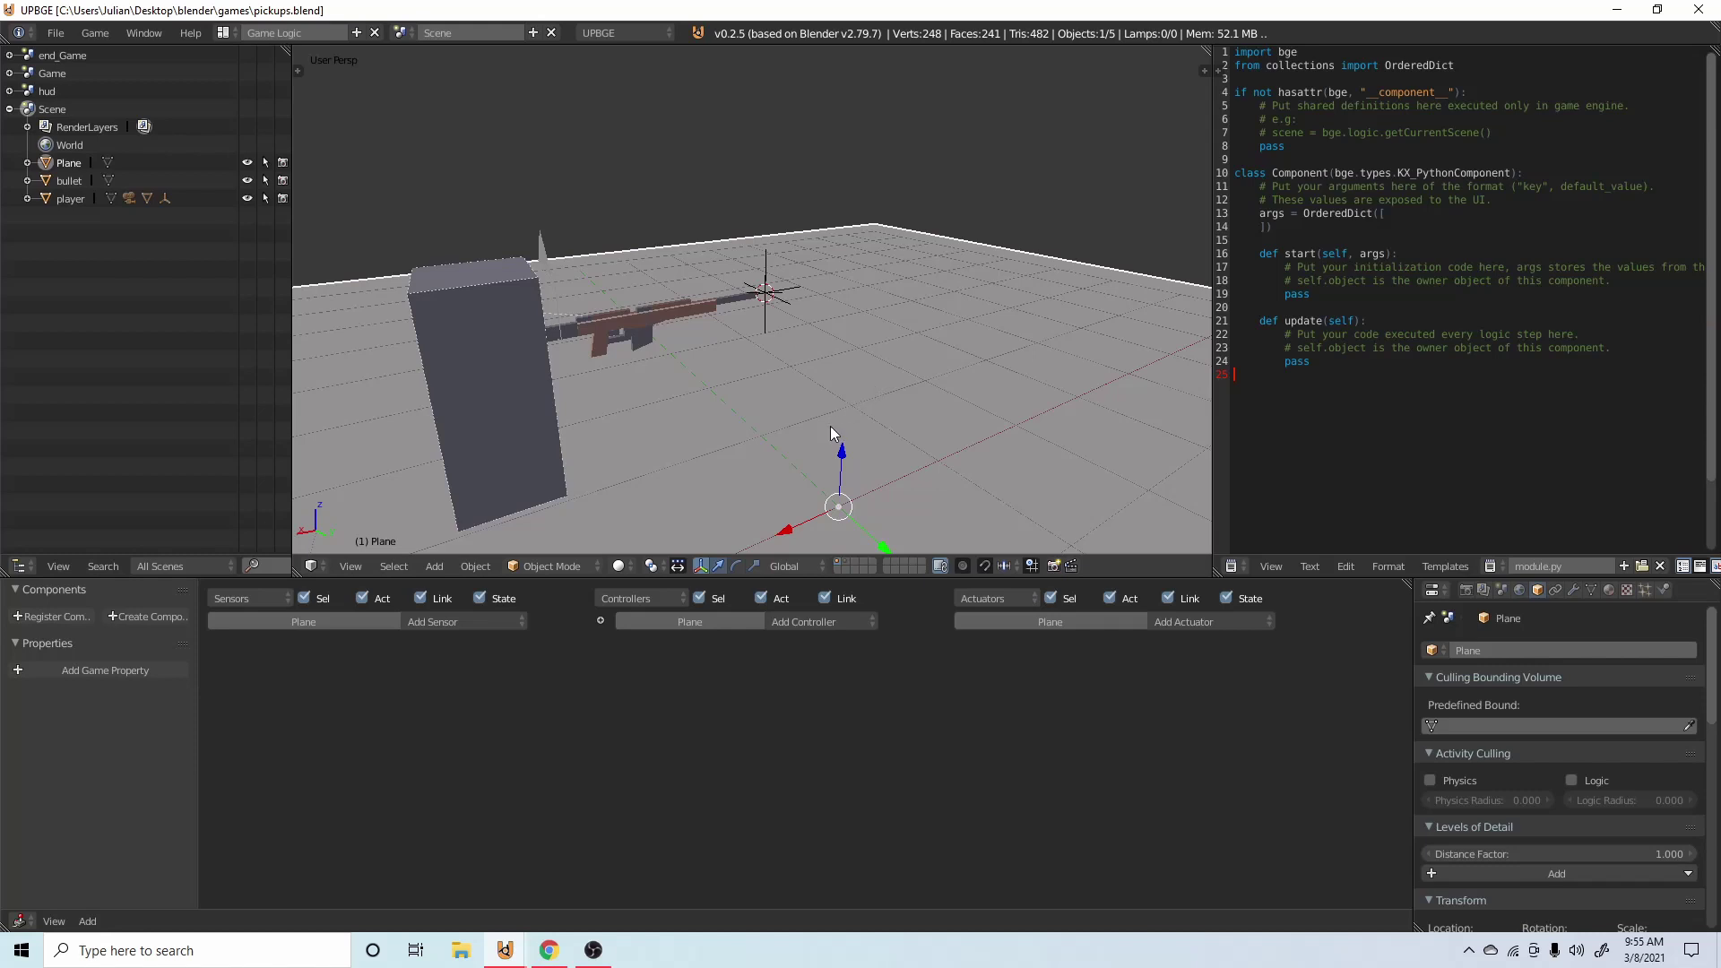
pyautogui.scroll(-1, 789, 417)
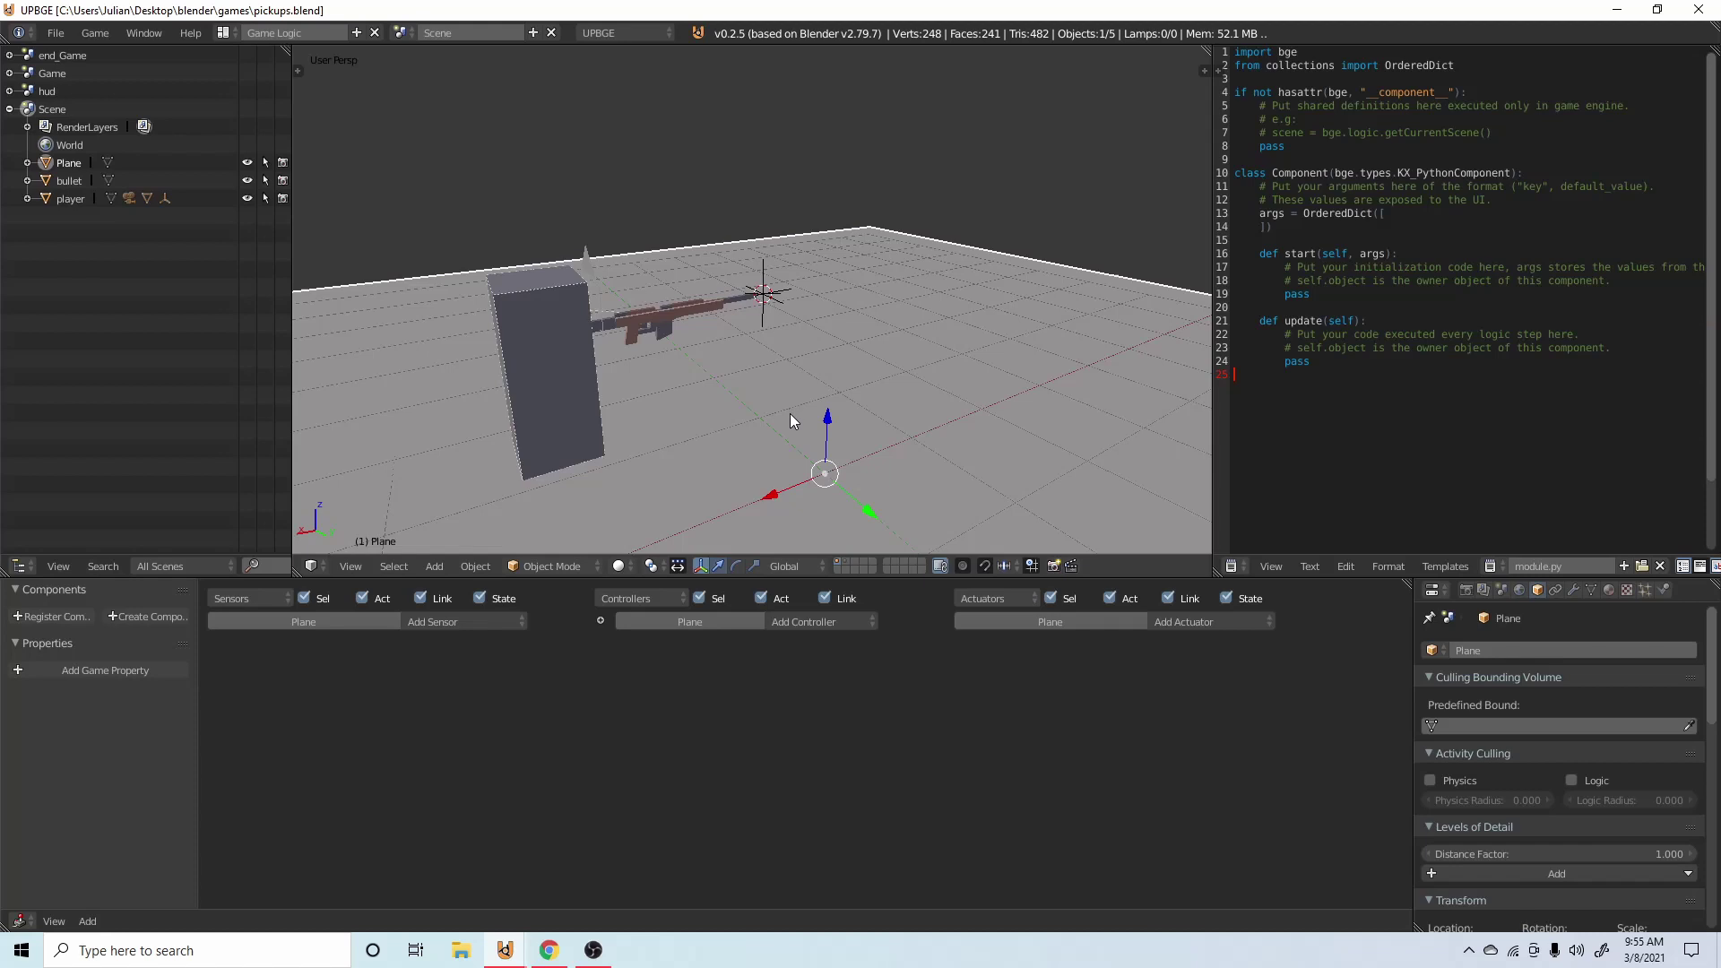
pyautogui.press('KP_0')
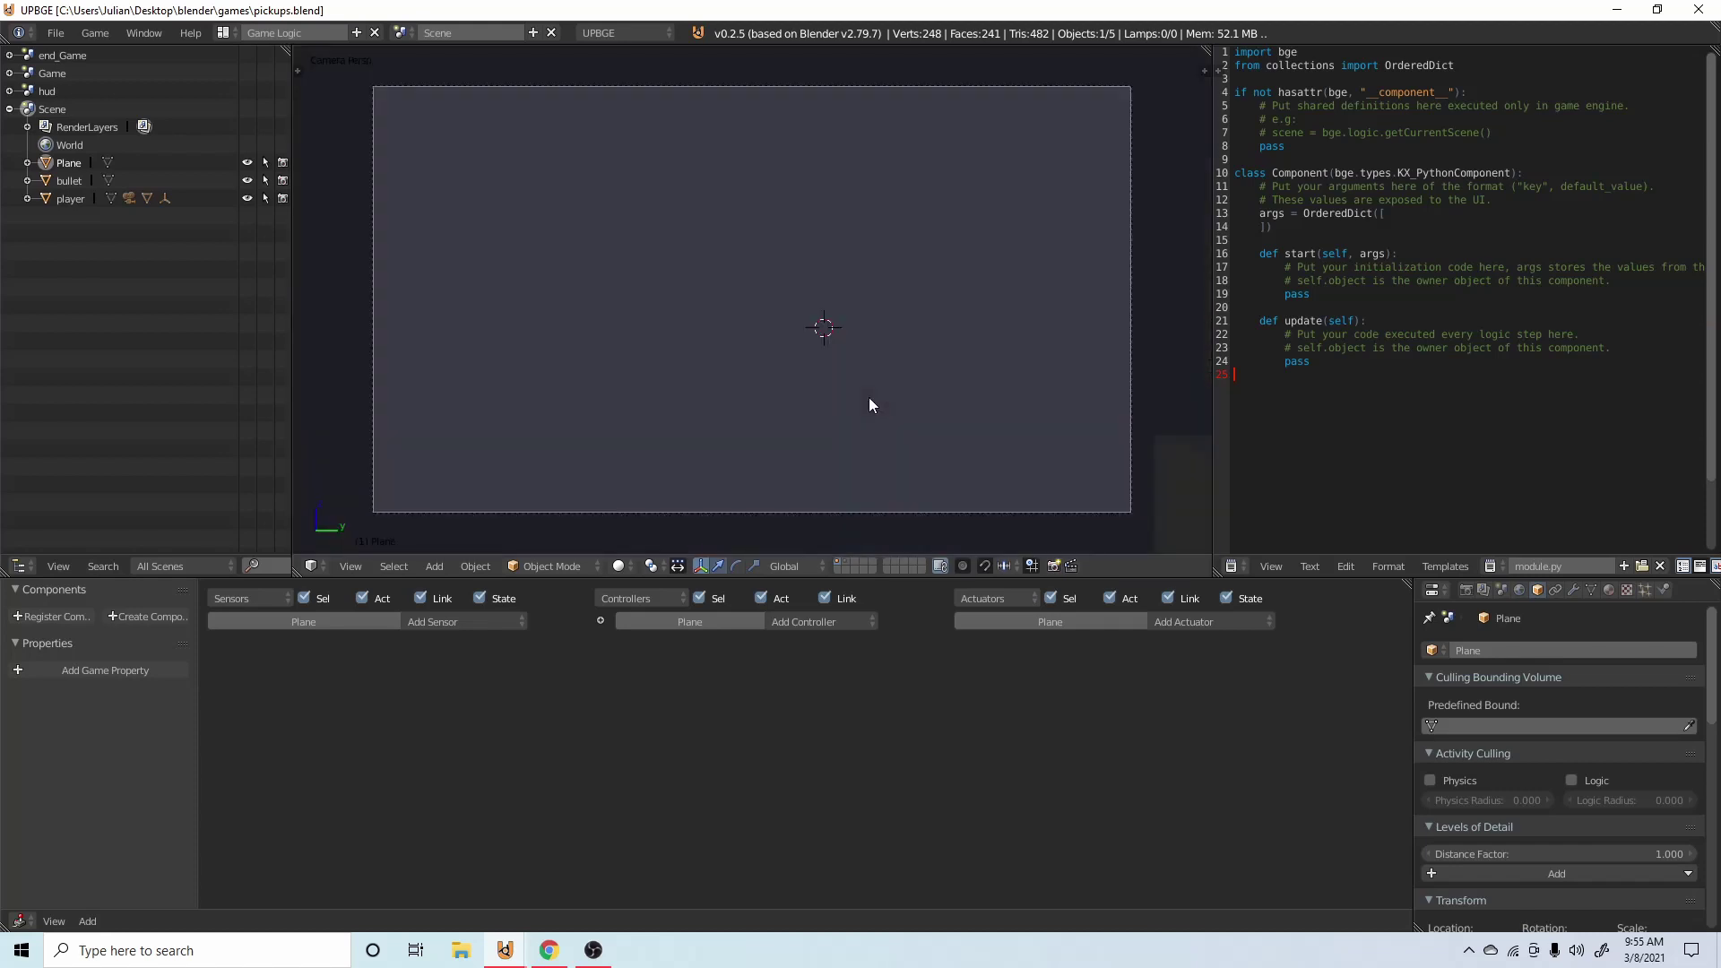
pyautogui.press('p')
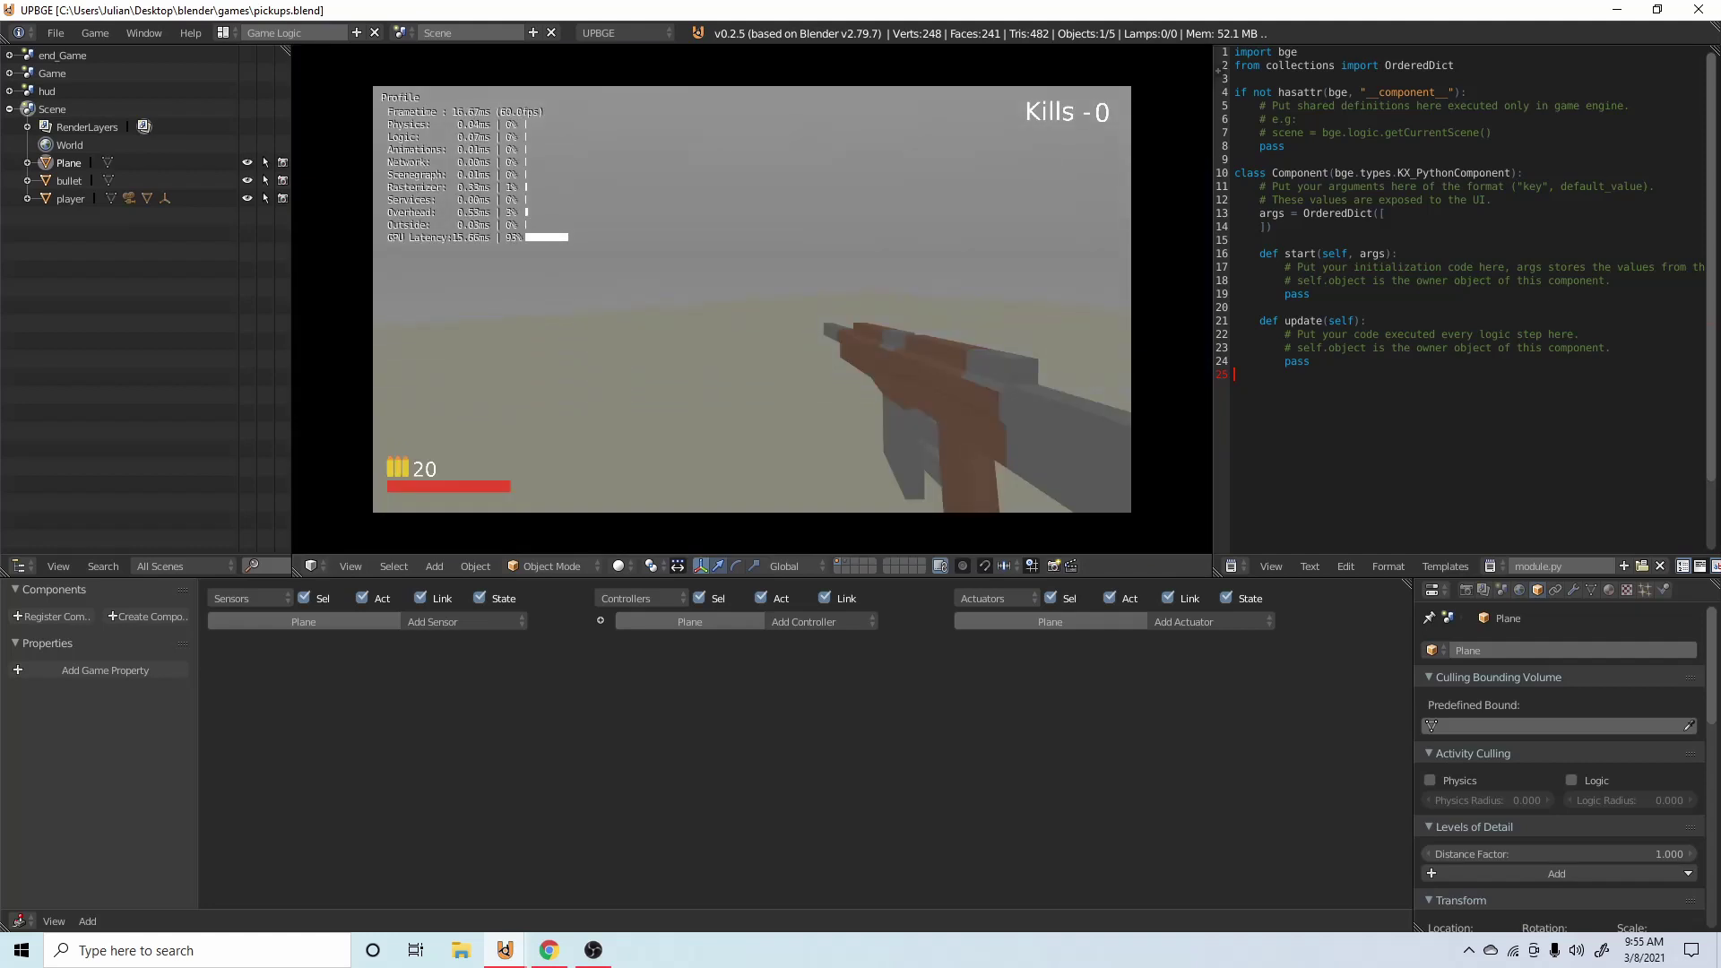
pyautogui.click(752, 299)
pyautogui.click(752, 300)
pyautogui.click(752, 299)
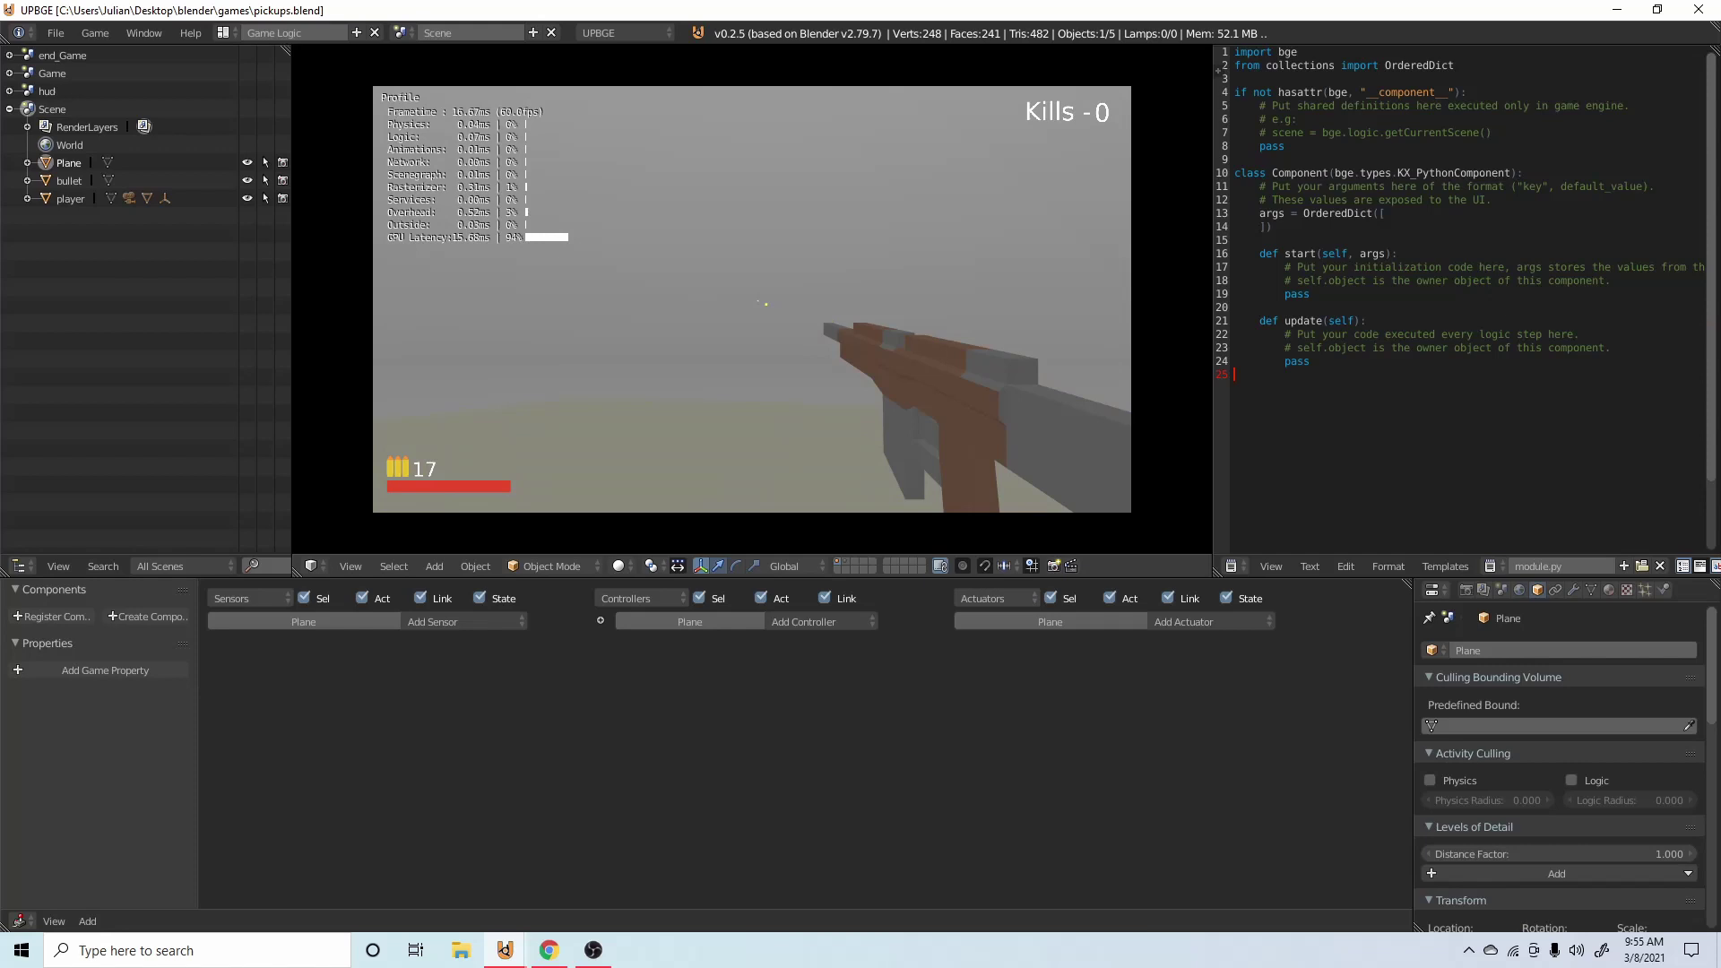
pyautogui.click(764, 303)
pyautogui.click(764, 303)
pyautogui.click(752, 299)
pyautogui.click(752, 299)
pyautogui.click(751, 299)
pyautogui.click(752, 299)
pyautogui.click(752, 299)
pyautogui.click(752, 299)
pyautogui.click(751, 299)
pyautogui.click(752, 299)
pyautogui.click(752, 299)
pyautogui.click(752, 300)
pyautogui.click(752, 299)
pyautogui.press('Escape')
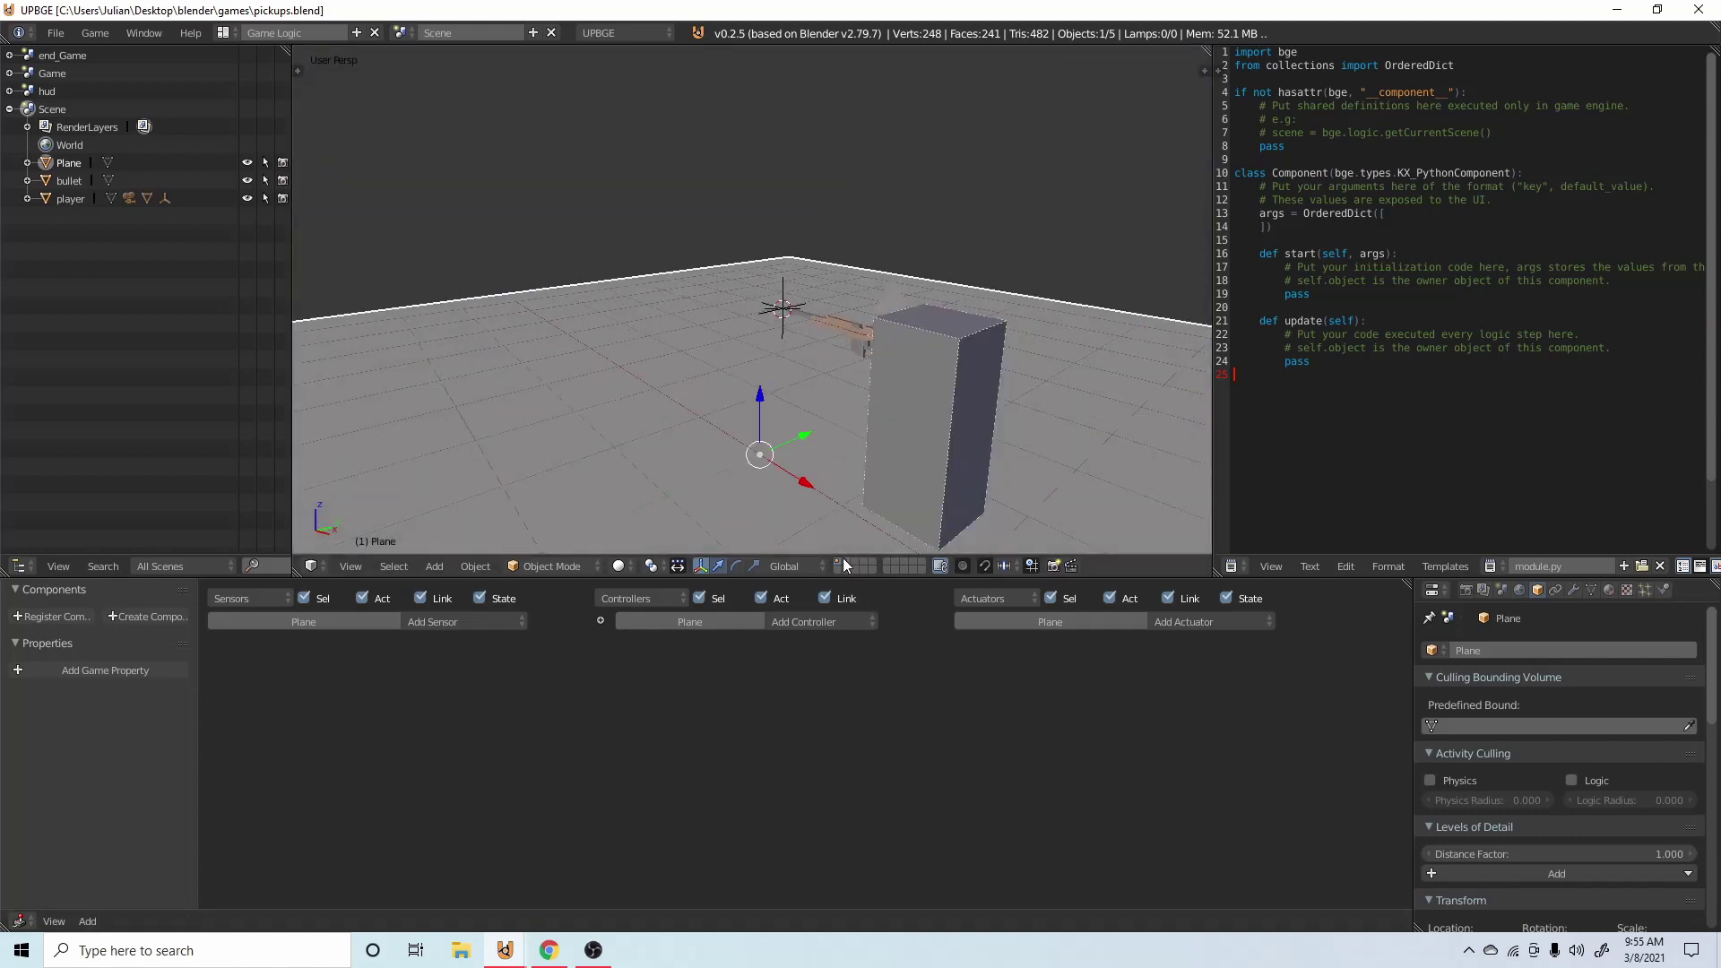
# Set the bullet's physics type to Dynamic, enable its Box collision bounds, and save the file over pickups.blend.
pyautogui.click(842, 559)
pyautogui.rightClick(723, 291)
pyautogui.click(1664, 590)
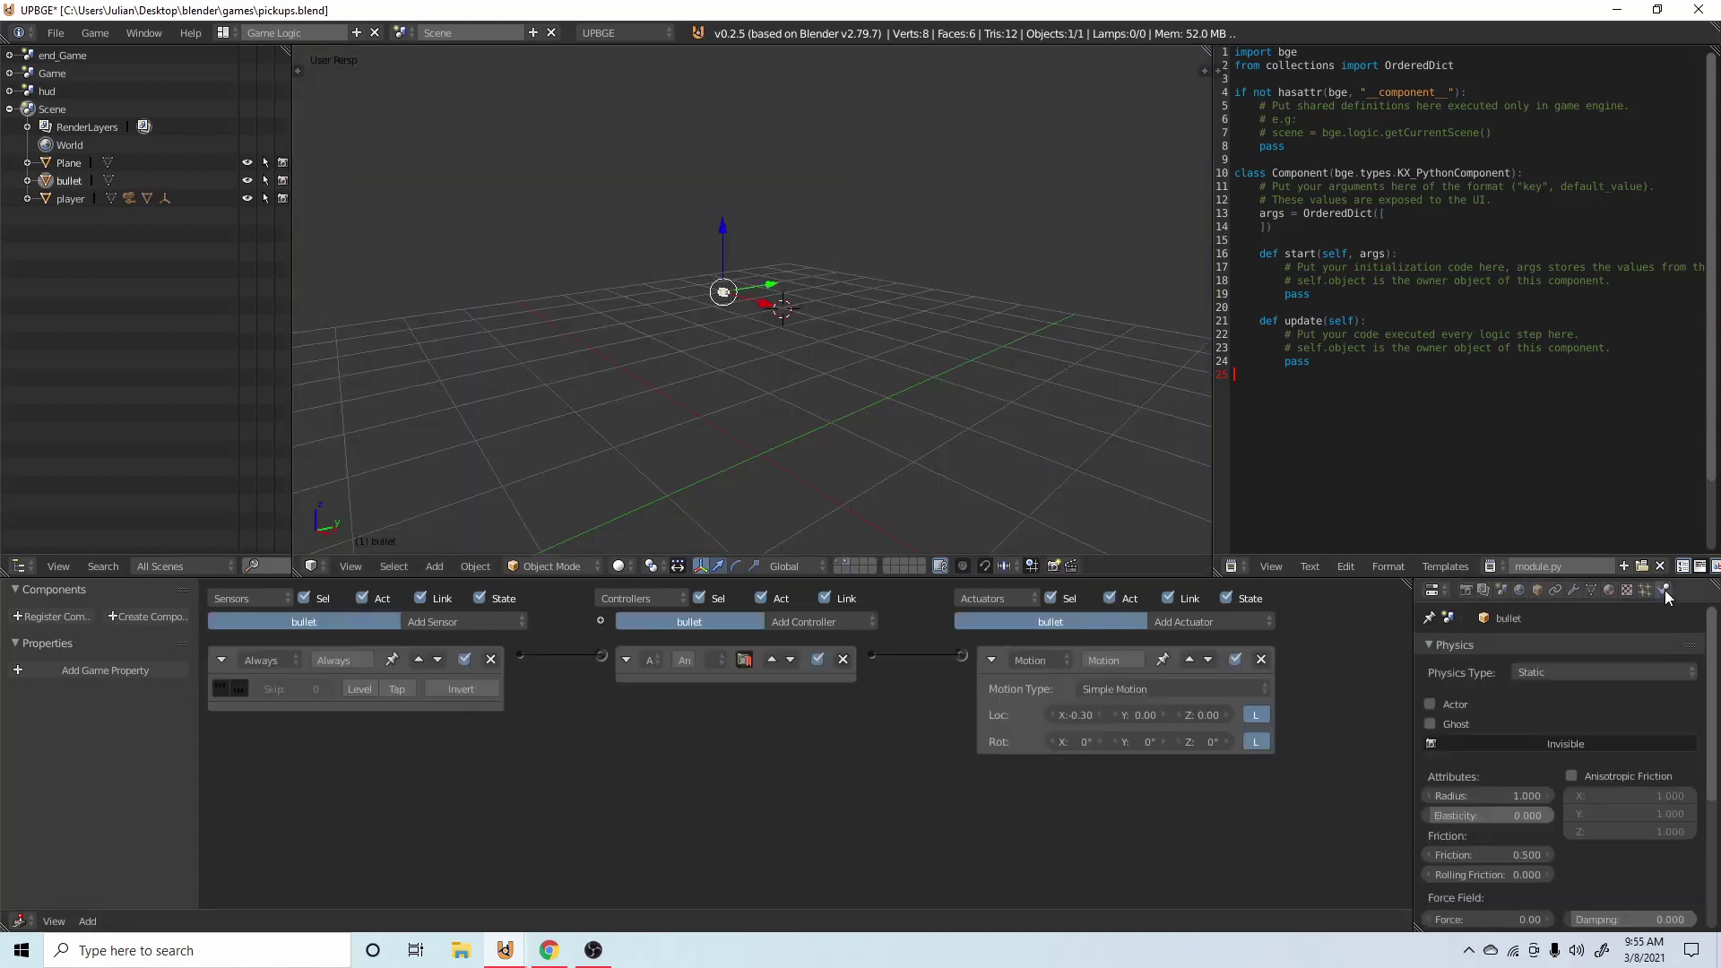
pyautogui.click(1560, 678)
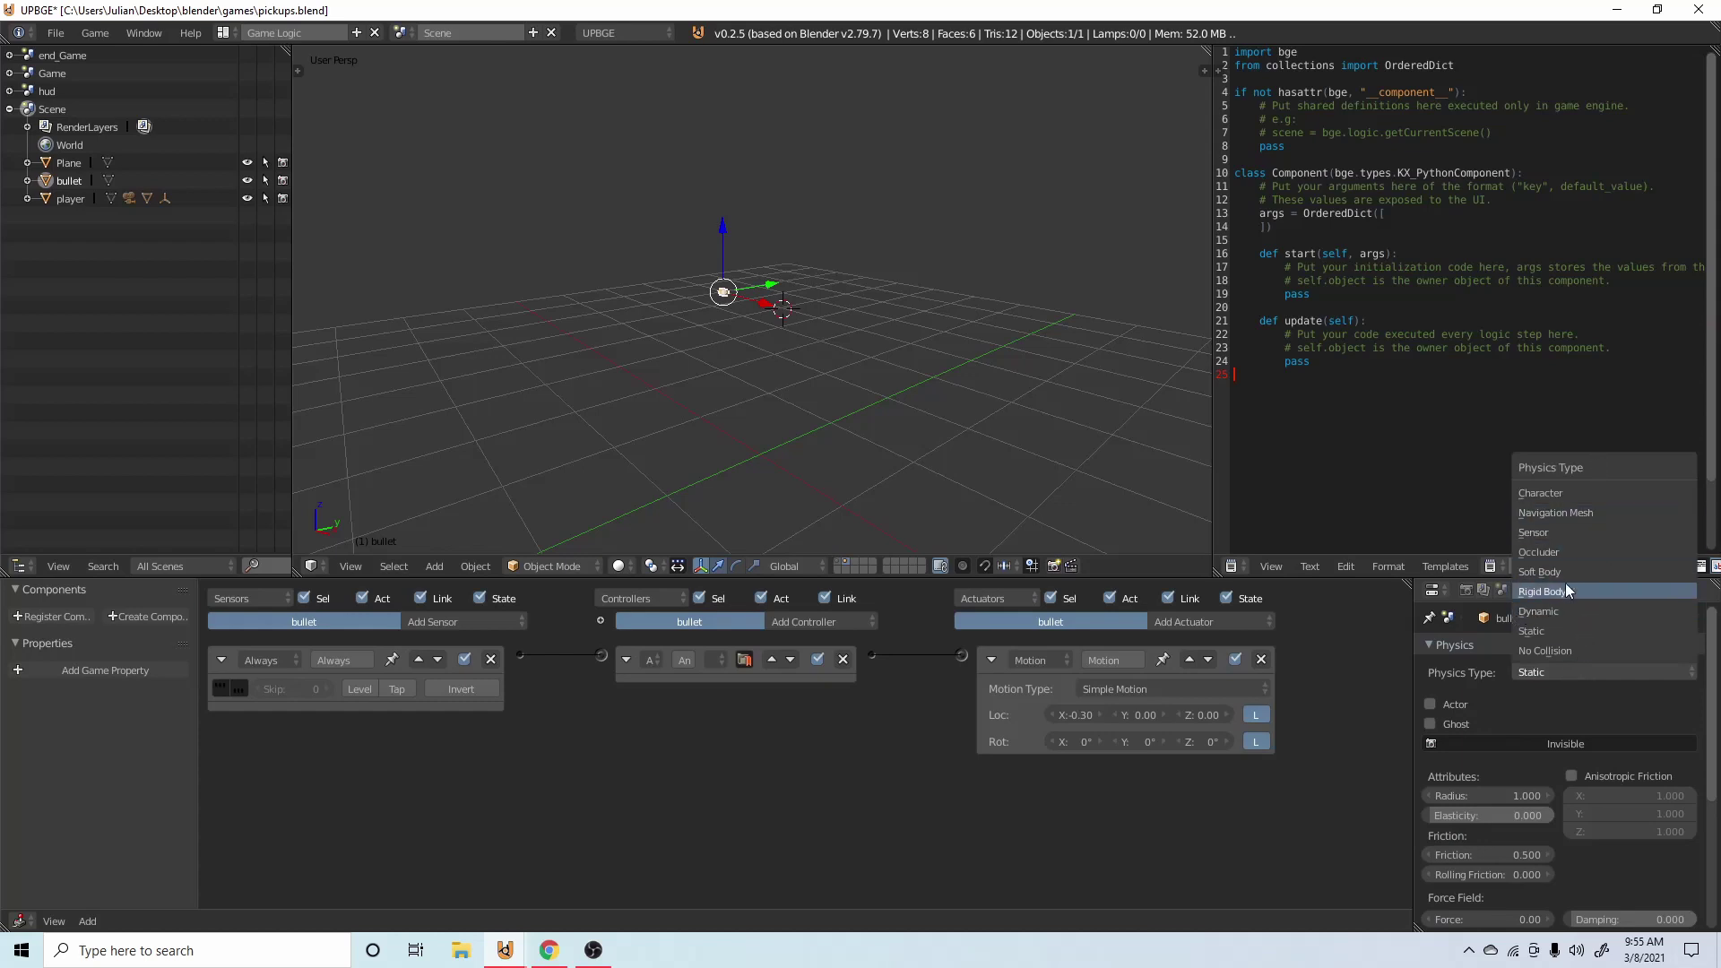
pyautogui.click(1579, 610)
pyautogui.scroll(-8, 1487, 708)
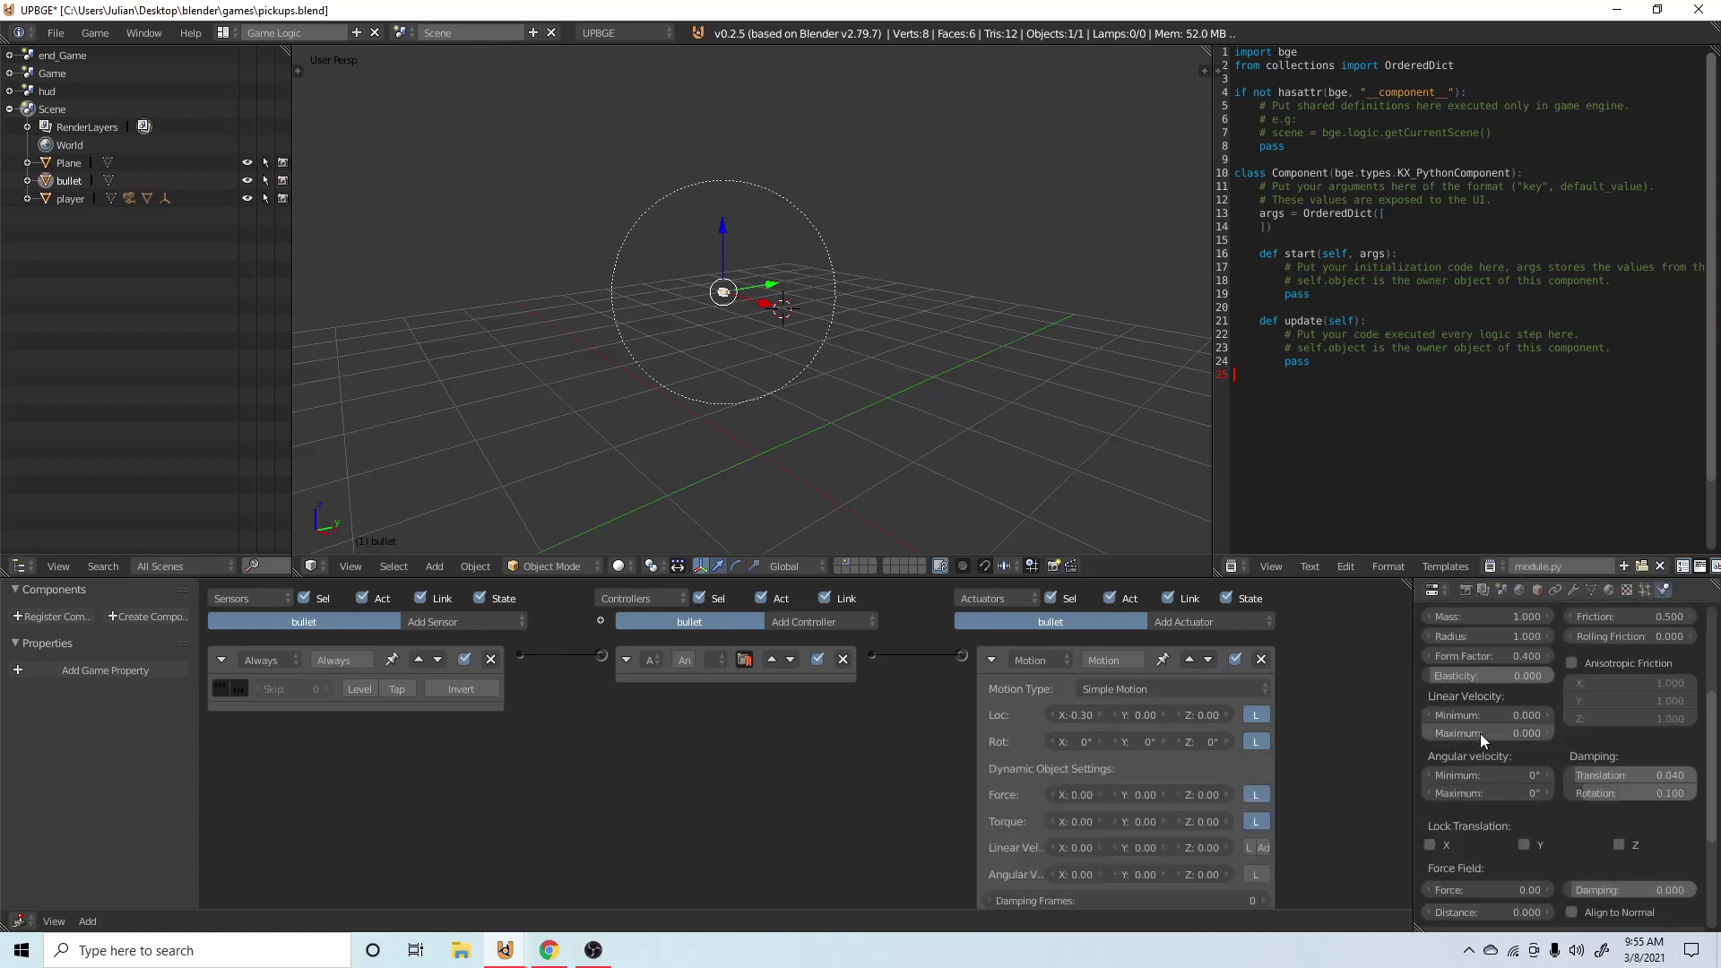
pyautogui.click(1442, 754)
pyautogui.hotkey('ctrl', 's')
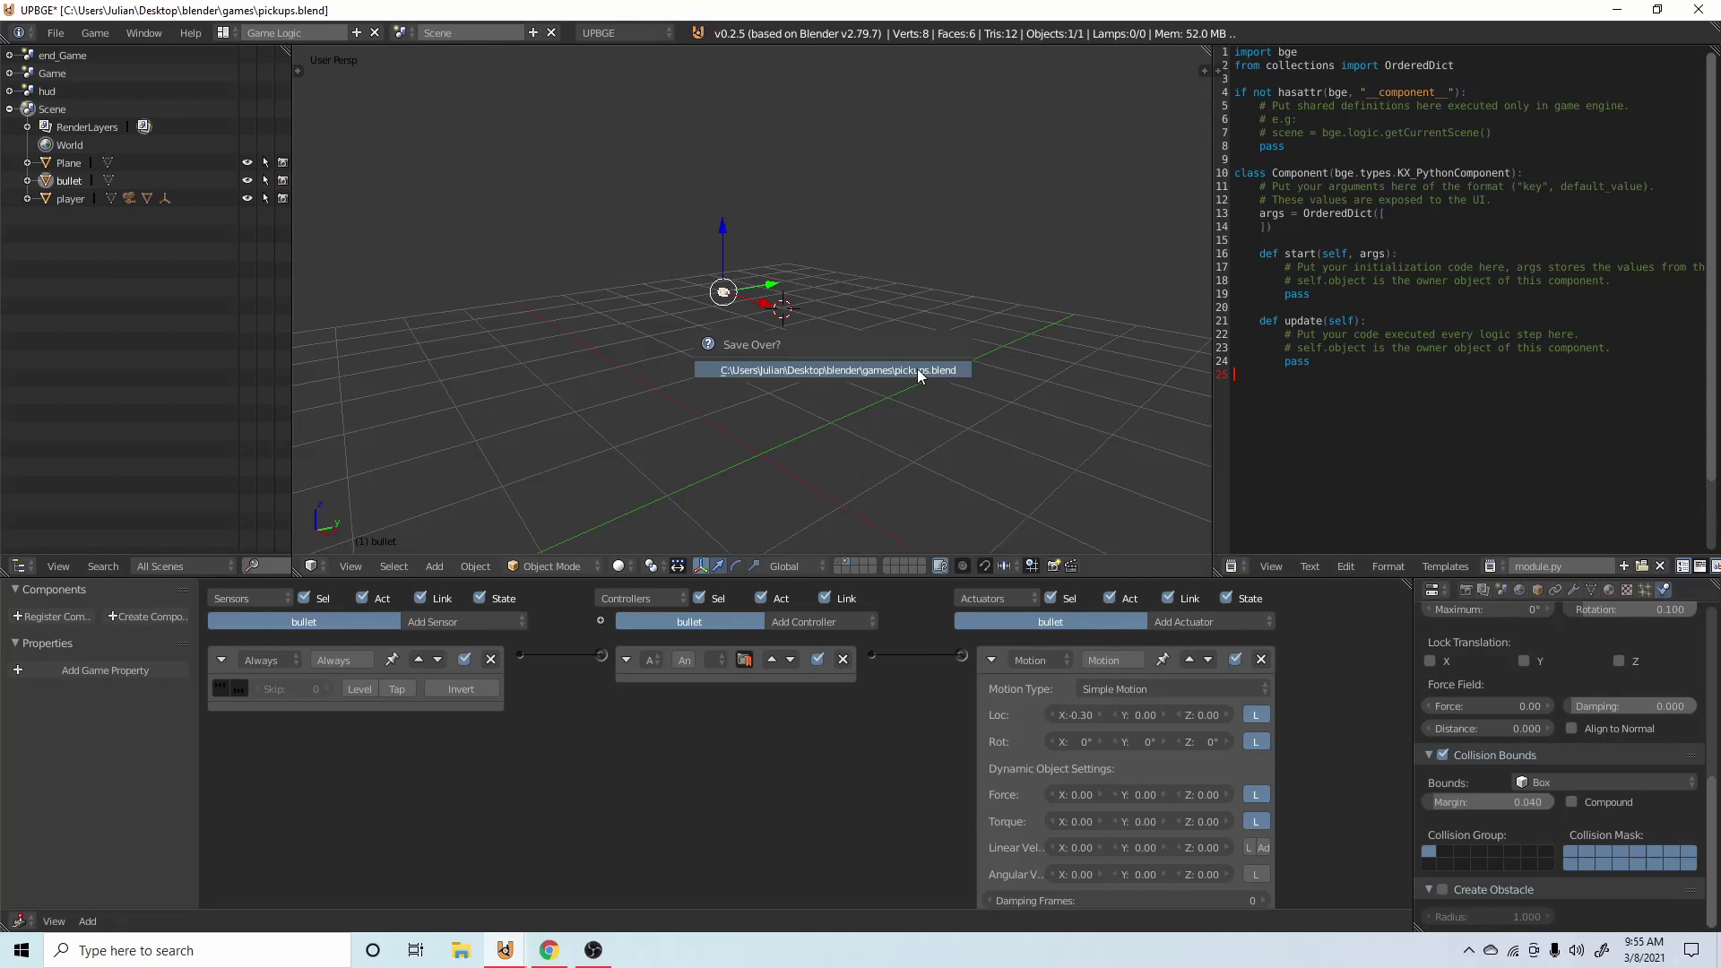
pyautogui.click(917, 371)
# Run the game from the camera view to test firing the dynamic bullets, and save the file.
pyautogui.press('p')
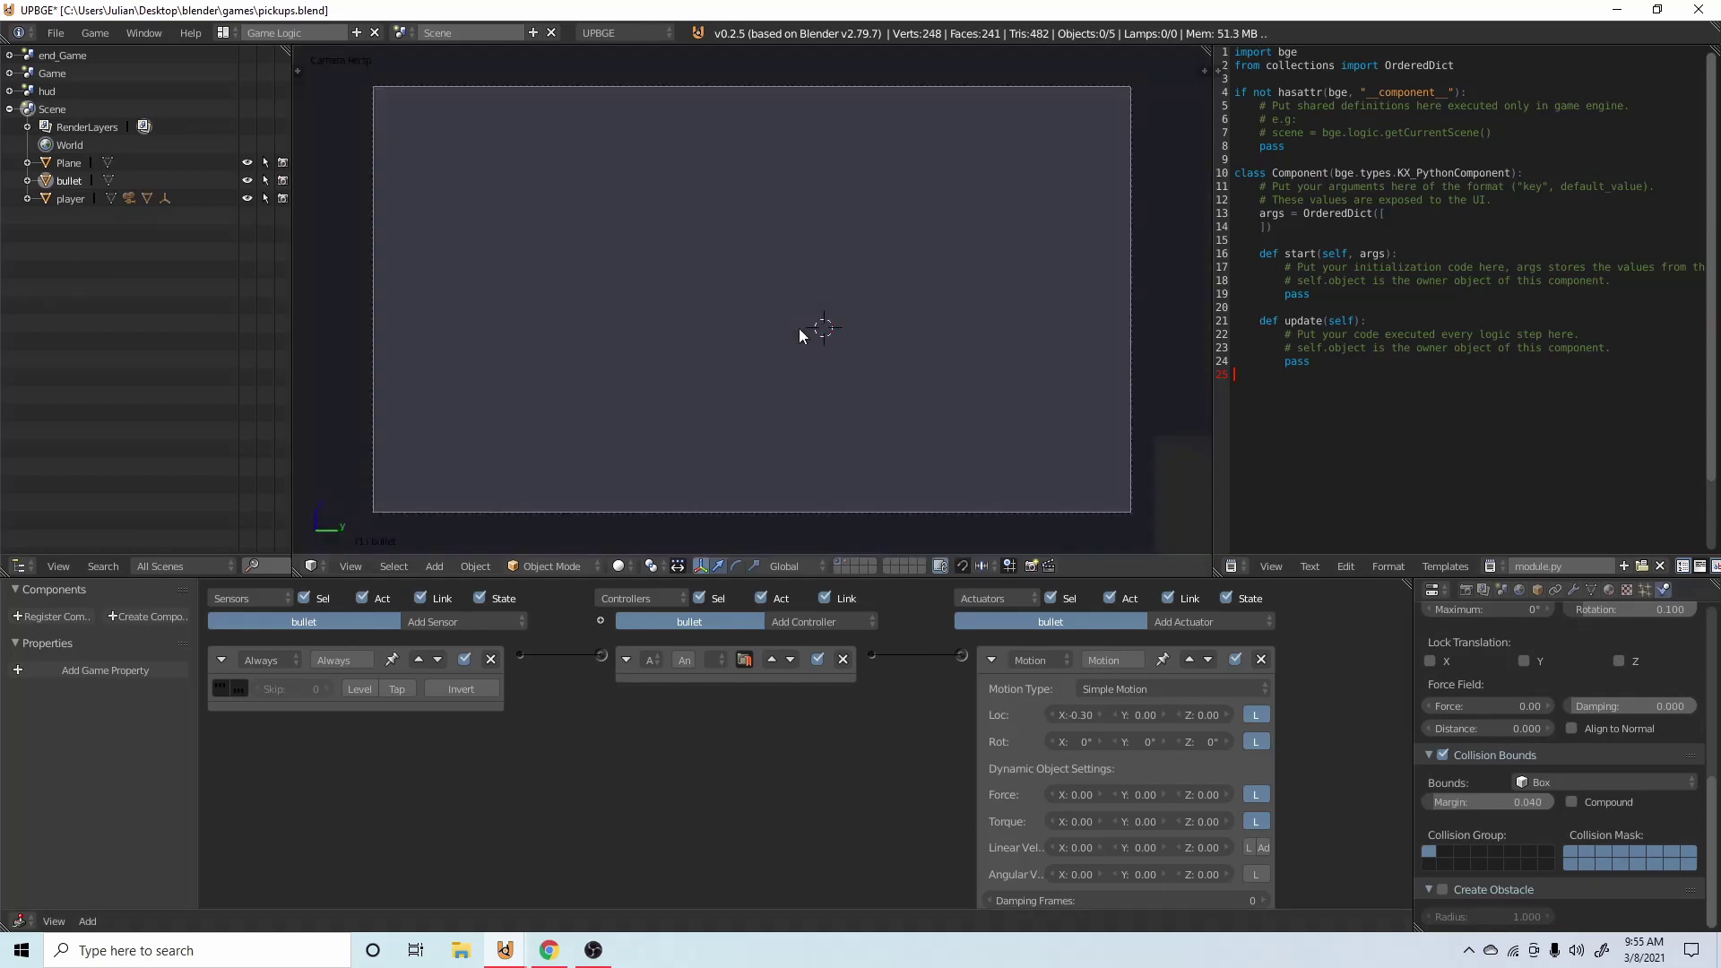
pyautogui.click(799, 328)
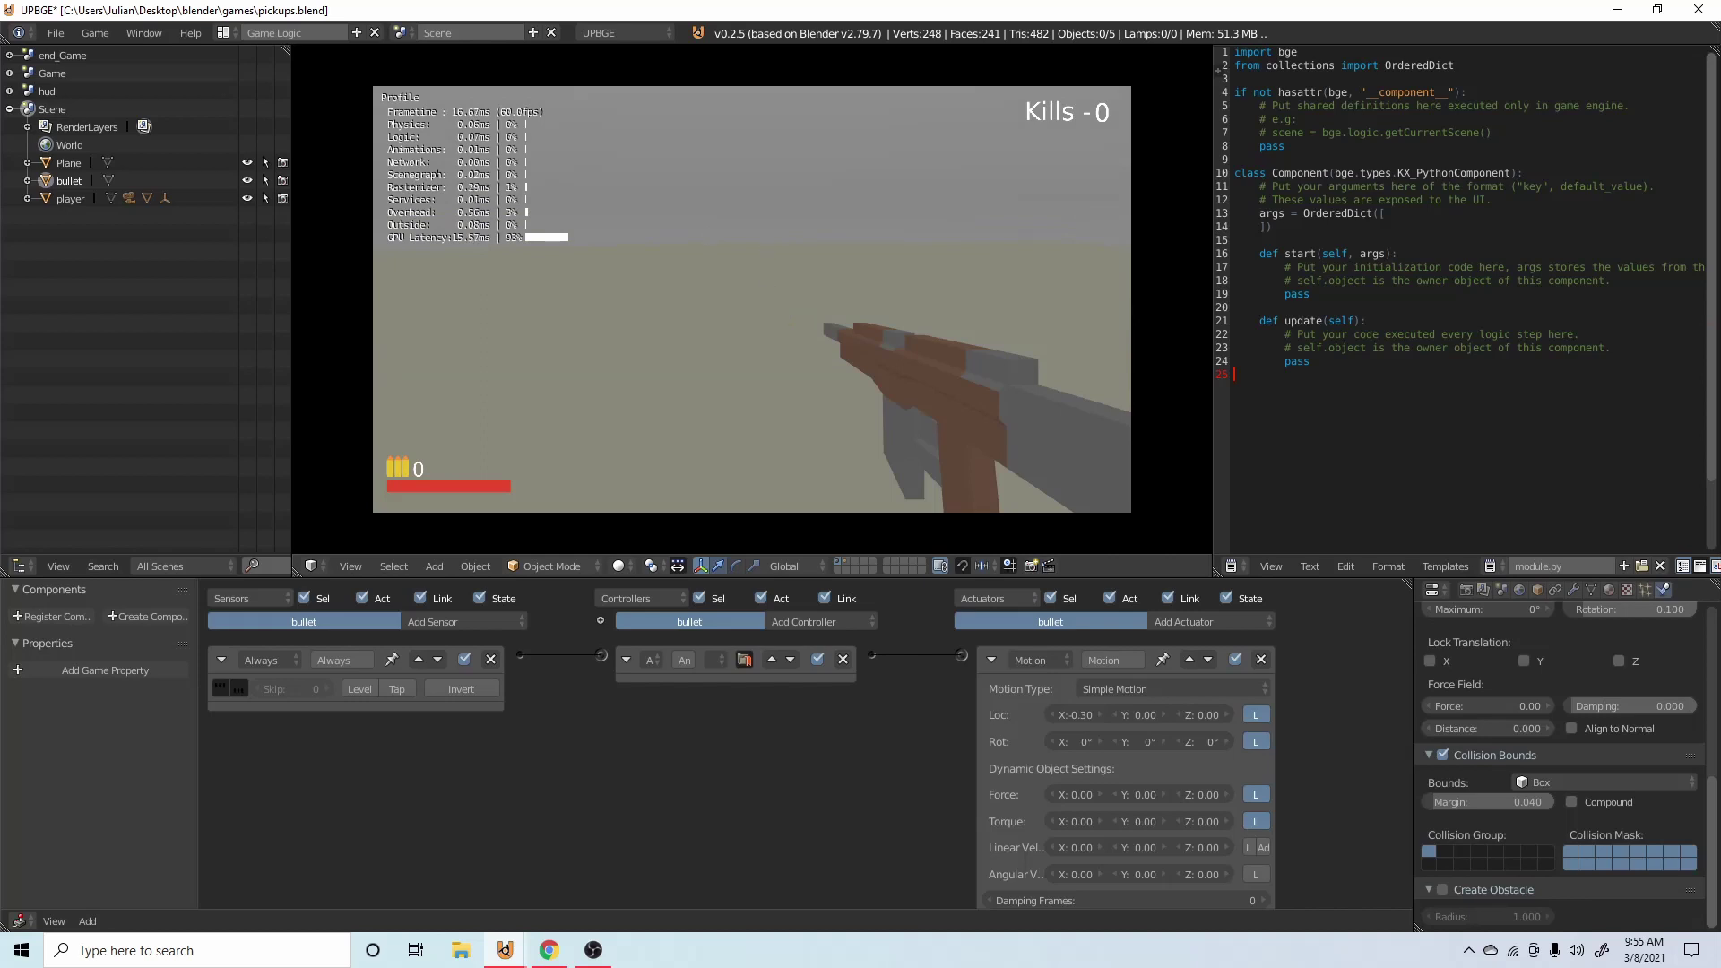
pyautogui.press('Escape')
pyautogui.hotkey('ctrl', 's')
pyautogui.click(819, 306)
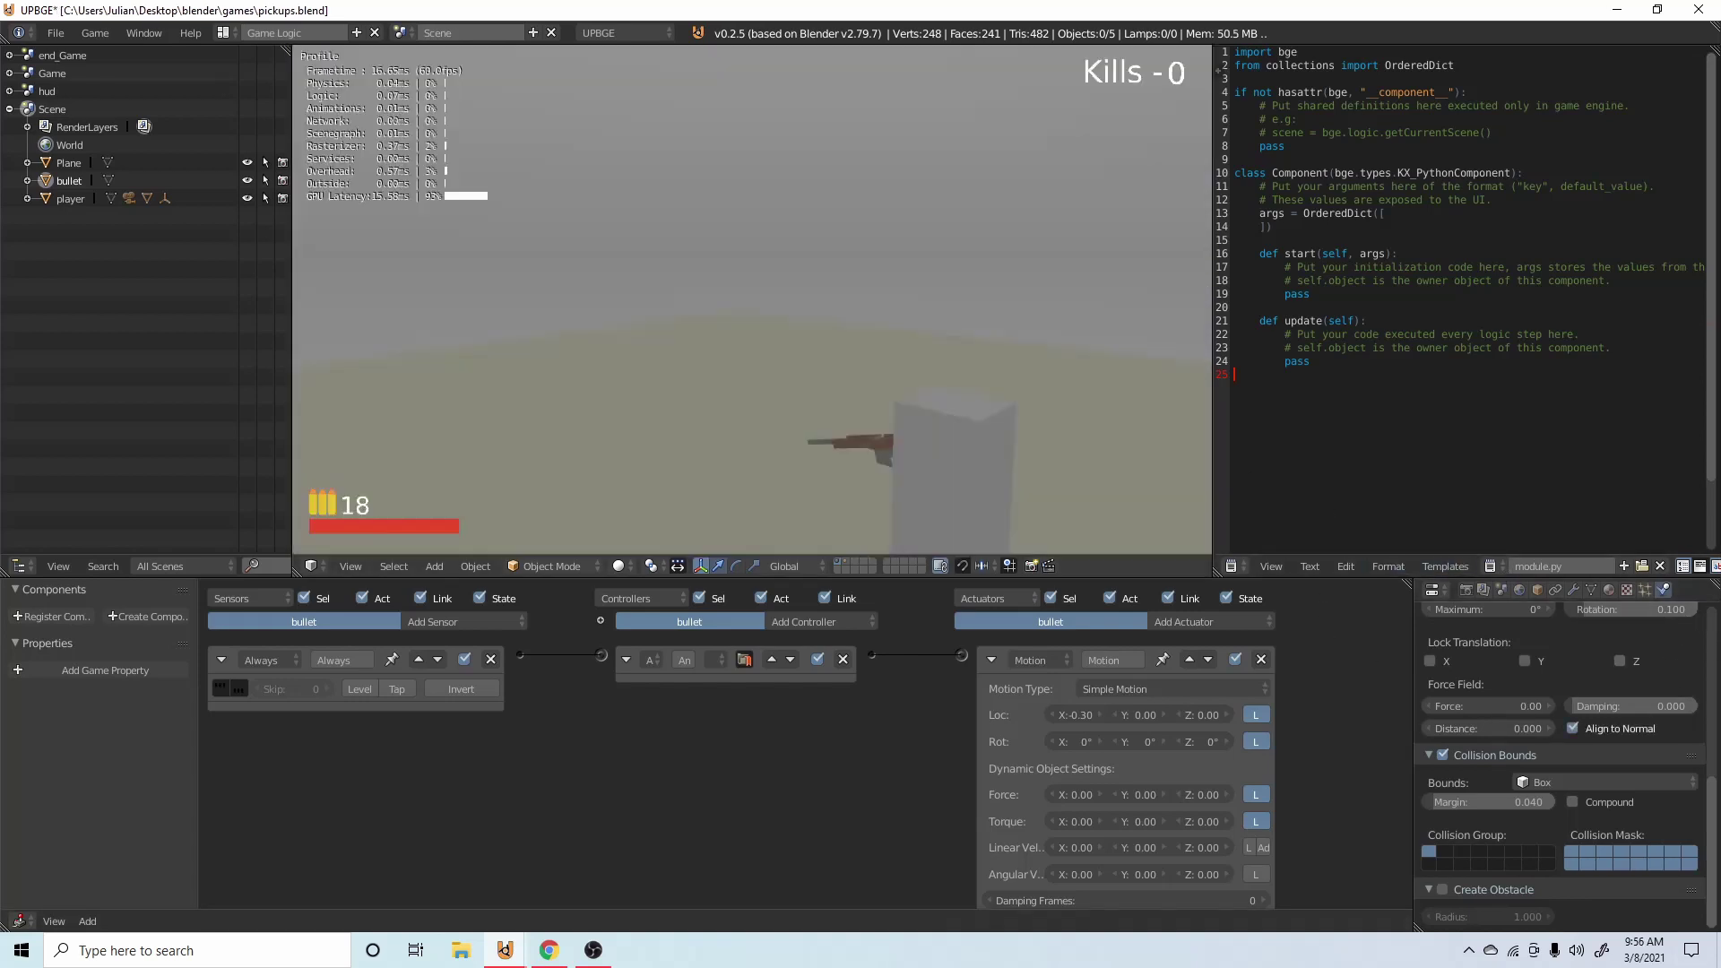
# Playtest the game from the perspective view, firing several shots to examine the bullets' flight, and end the game.
pyautogui.click(798, 359)
pyautogui.click(799, 358)
pyautogui.press('space')
pyautogui.press('space')
pyautogui.press('space')
pyautogui.press('space')
pyautogui.press('space')
pyautogui.press('space')
pyautogui.press('space')
pyautogui.press('space')
pyautogui.press('space')
pyautogui.press('space')
pyautogui.press('space')
pyautogui.press('space')
pyautogui.press('space')
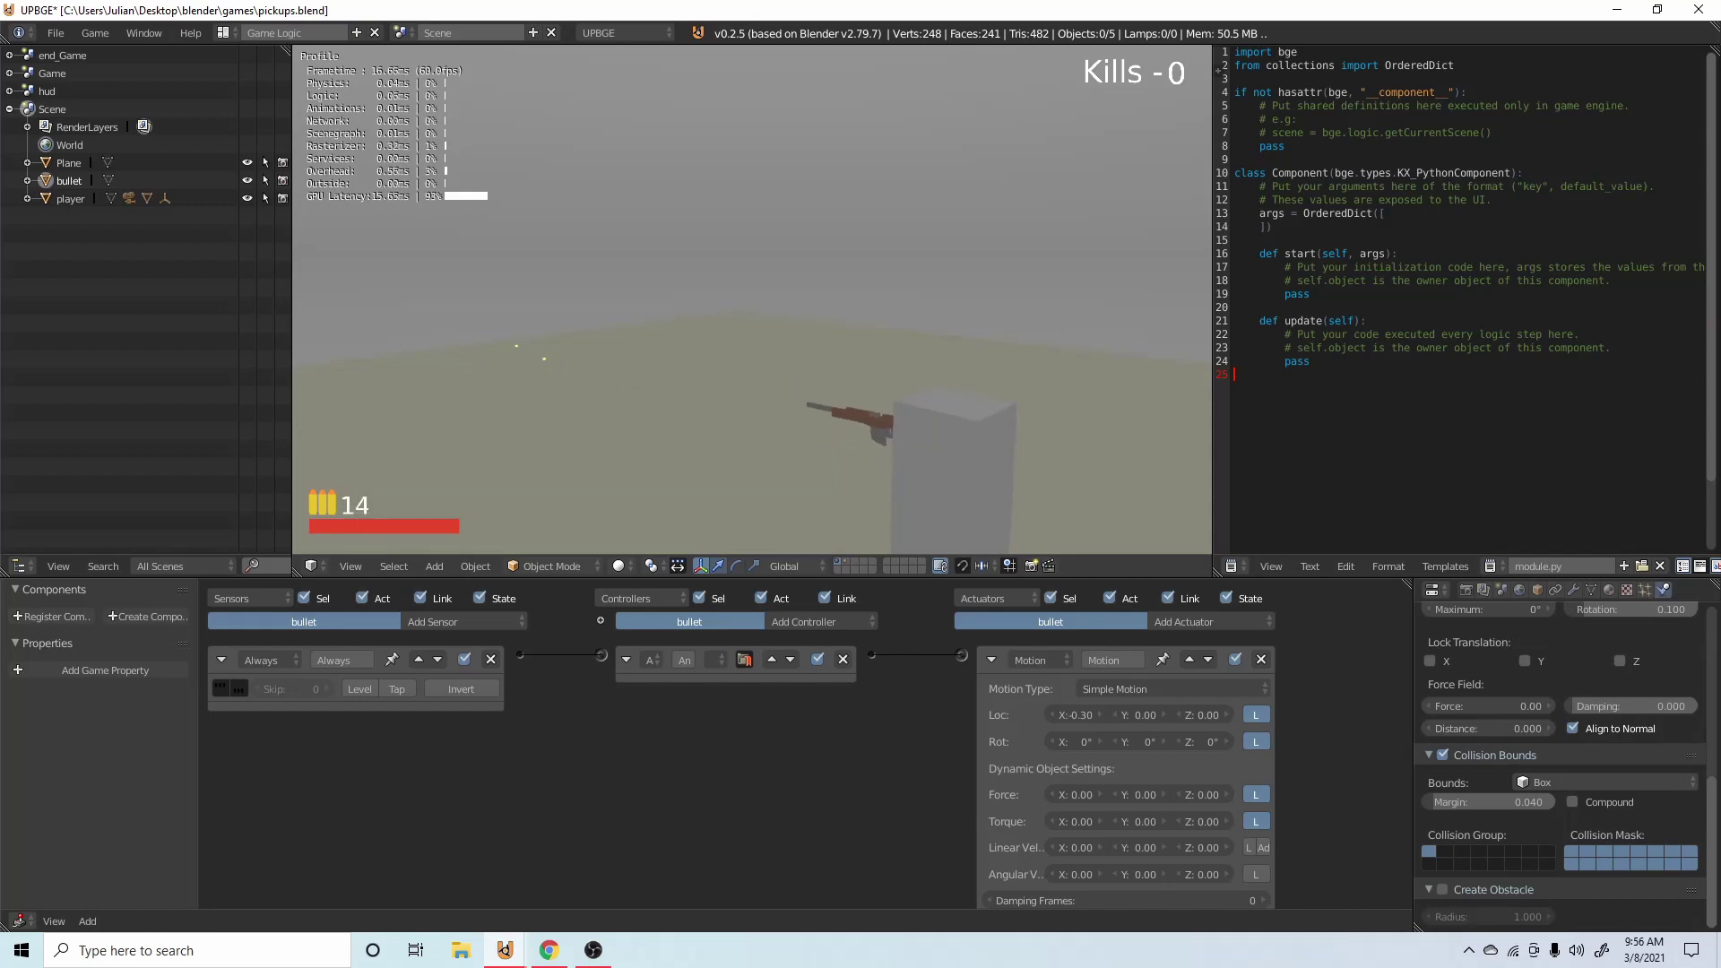
pyautogui.press('Escape')
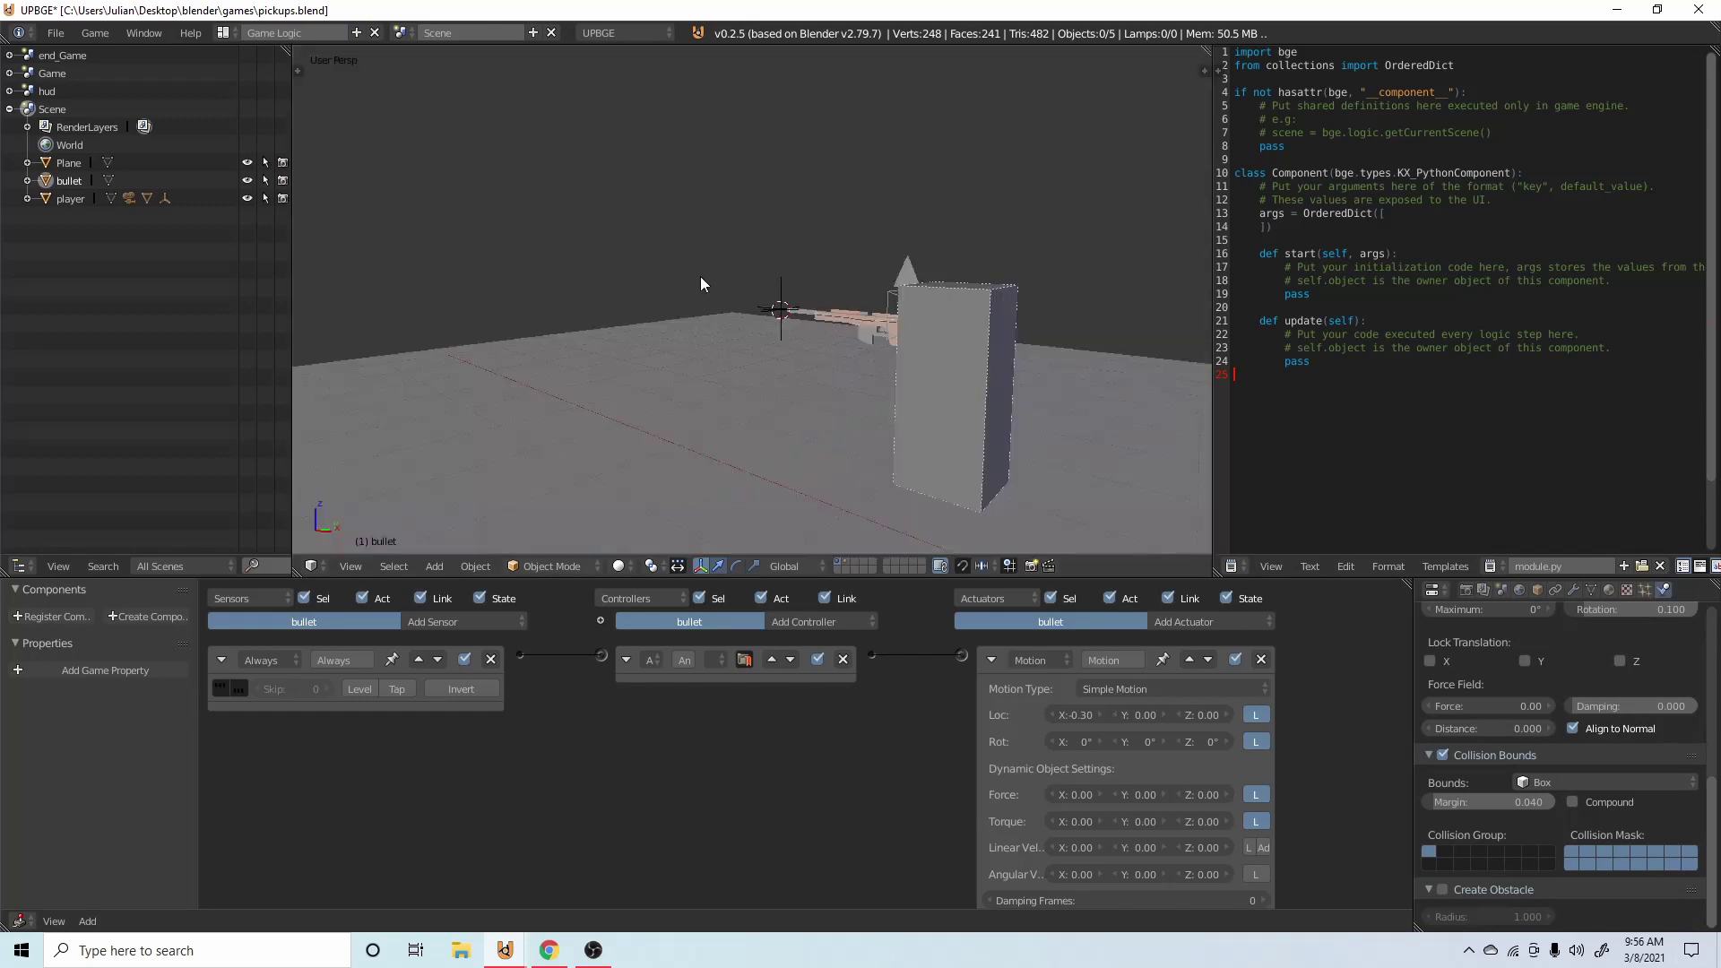
# Save the file over pickups.blend and try to apply the object transforms.
pyautogui.hotkey('ctrl', 's')
pyautogui.moveTo(703, 241); pyautogui.dragTo(868, 386, button='middle')
pyautogui.hotkey('ctrl', 'a')
pyautogui.click(843, 360)
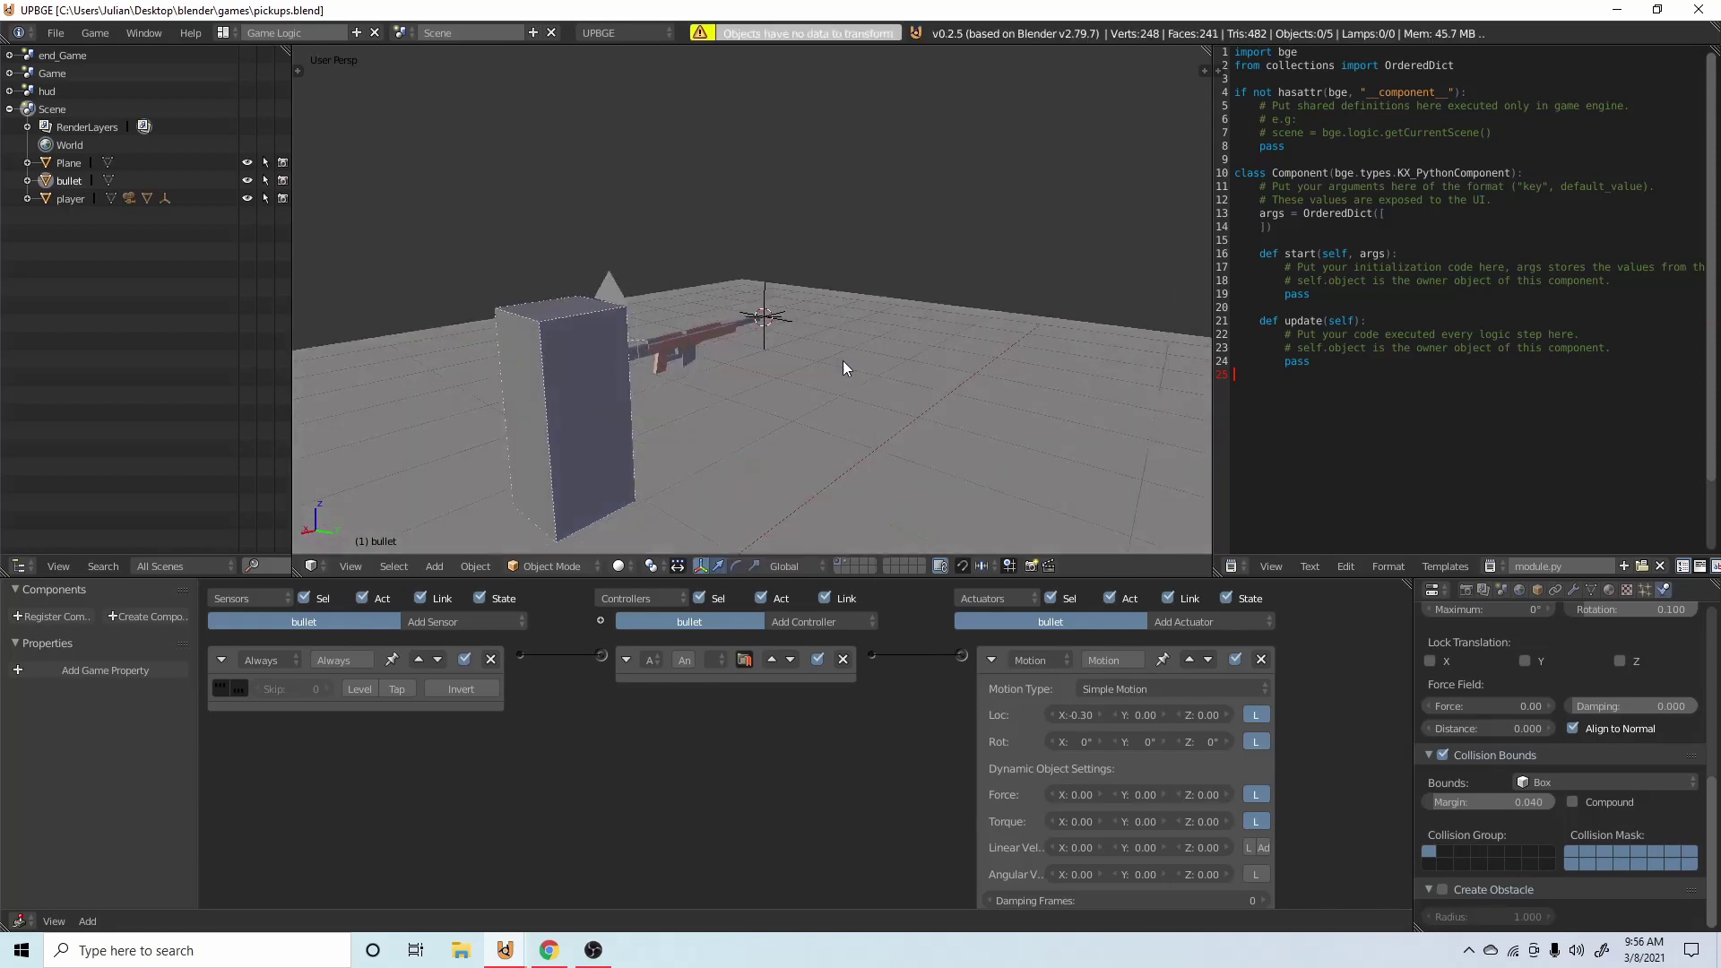
# Add a cube mesh on the ground plane a short distance from the player.
pyautogui.scroll(-6, 839, 312)
pyautogui.scroll(4, 842, 313)
pyautogui.moveTo(847, 316); pyautogui.dragTo(1070, 358, button='middle')
pyautogui.scroll(-3, 567, 308)
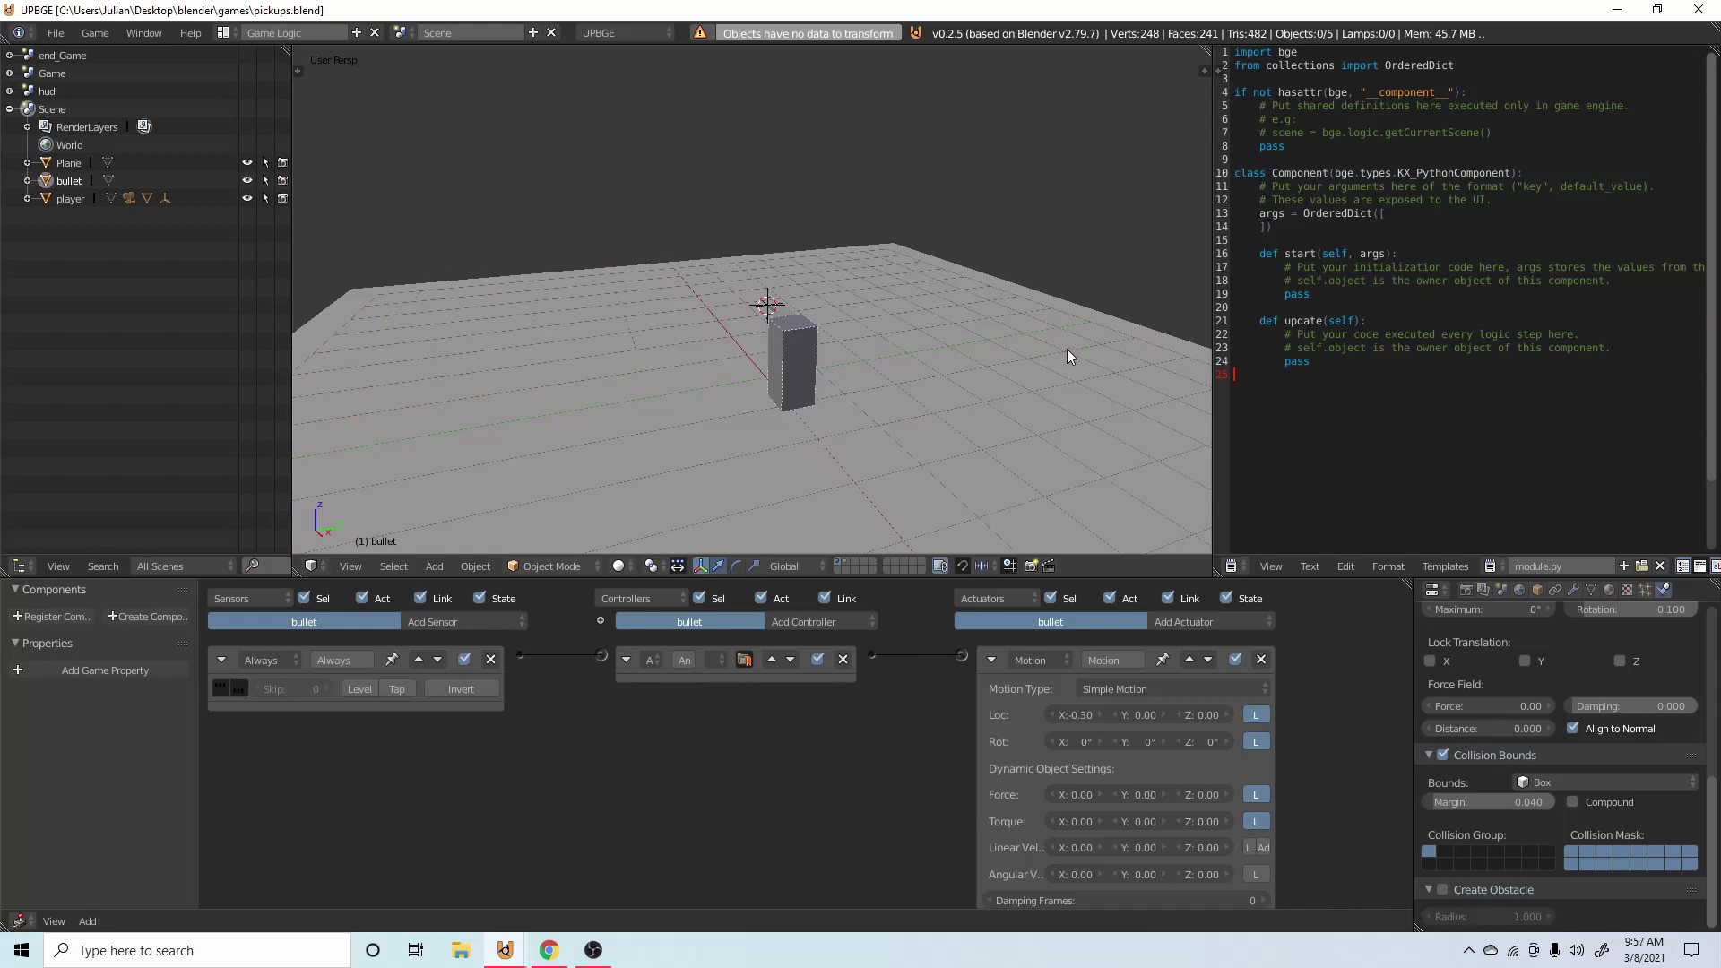
pyautogui.scroll(5, 708, 303)
pyautogui.moveTo(735, 335); pyautogui.dragTo(584, 378, button='middle')
pyautogui.hotkey('shift', 'a')
pyautogui.moveTo(629, 382)
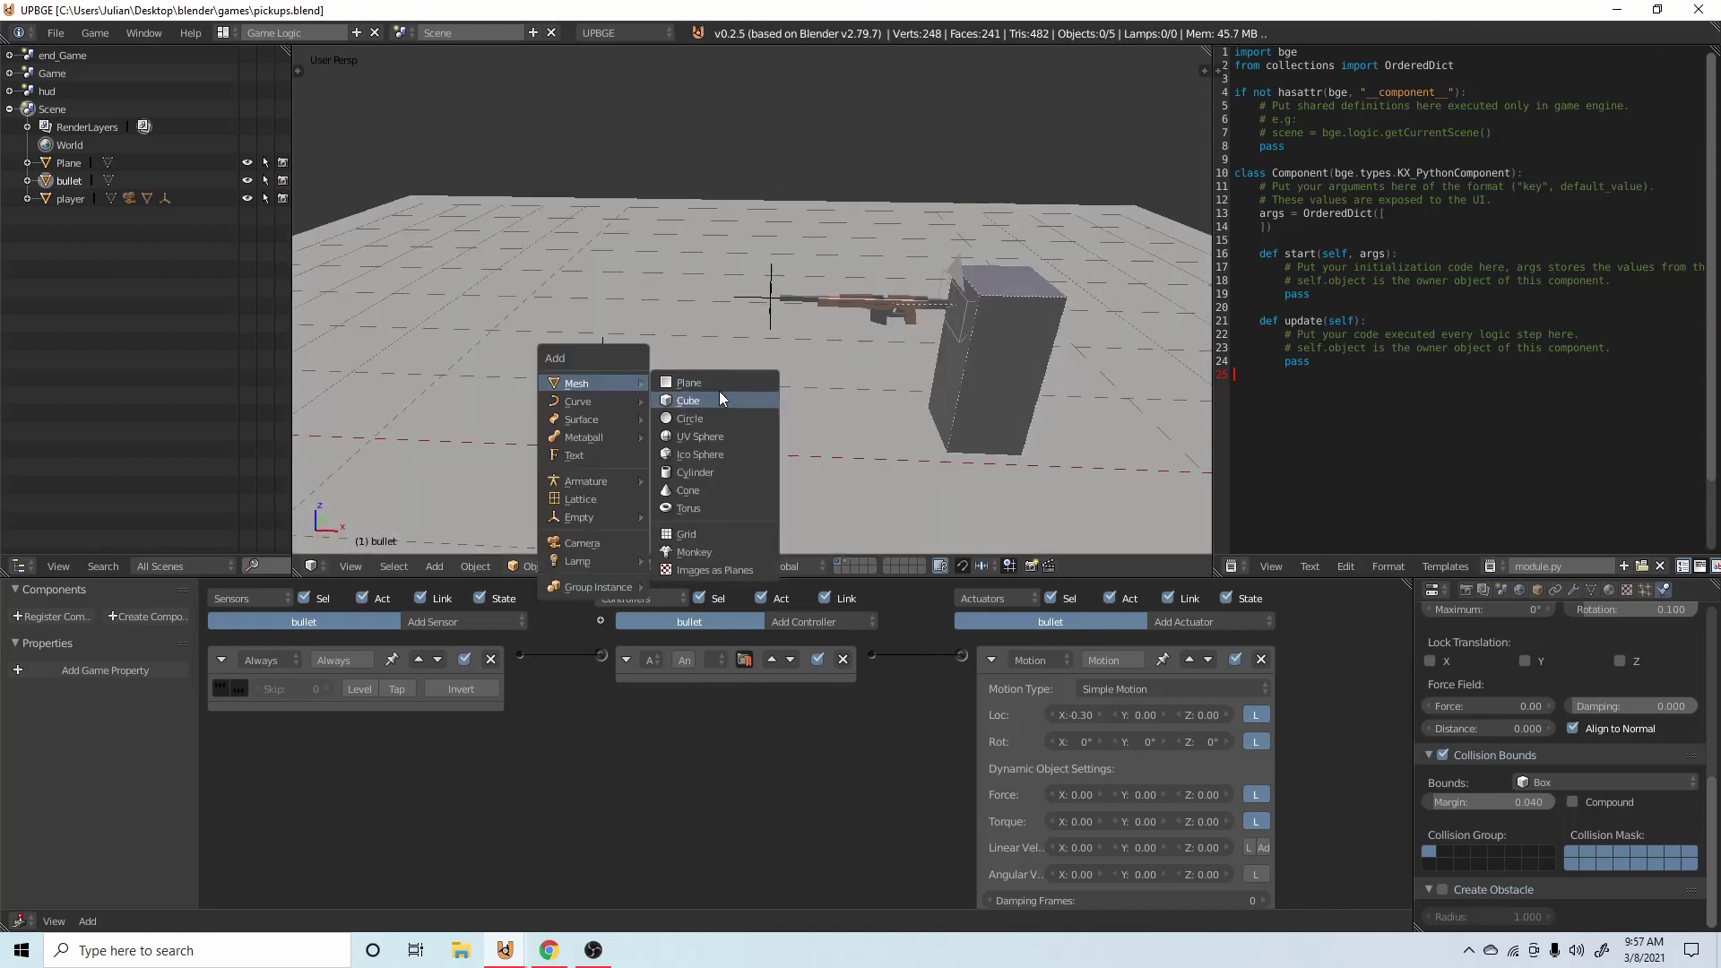
pyautogui.click(718, 391)
pyautogui.moveTo(723, 386); pyautogui.dragTo(923, 304, button='middle')
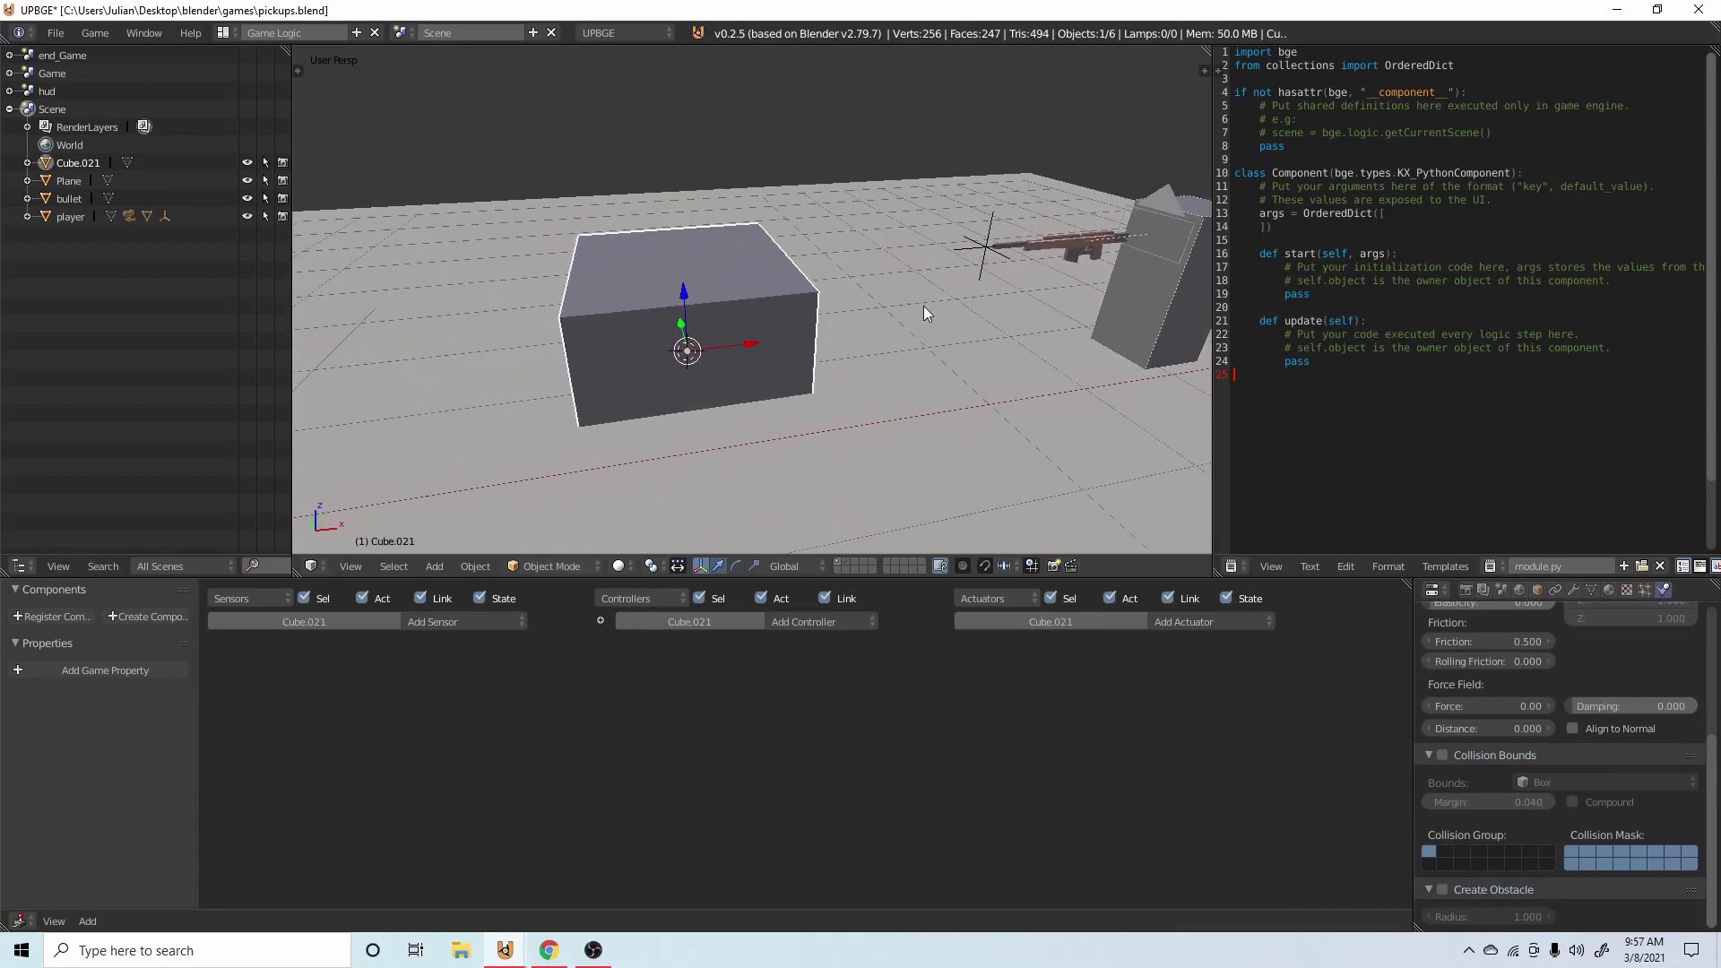
# Raise the new cube above the ground, shrink it to a small box, and stretch it about 2.07 times along X.
pyautogui.moveTo(680, 296); pyautogui.dragTo(731, 195)
pyautogui.press('s')
pyautogui.click(735, 255)
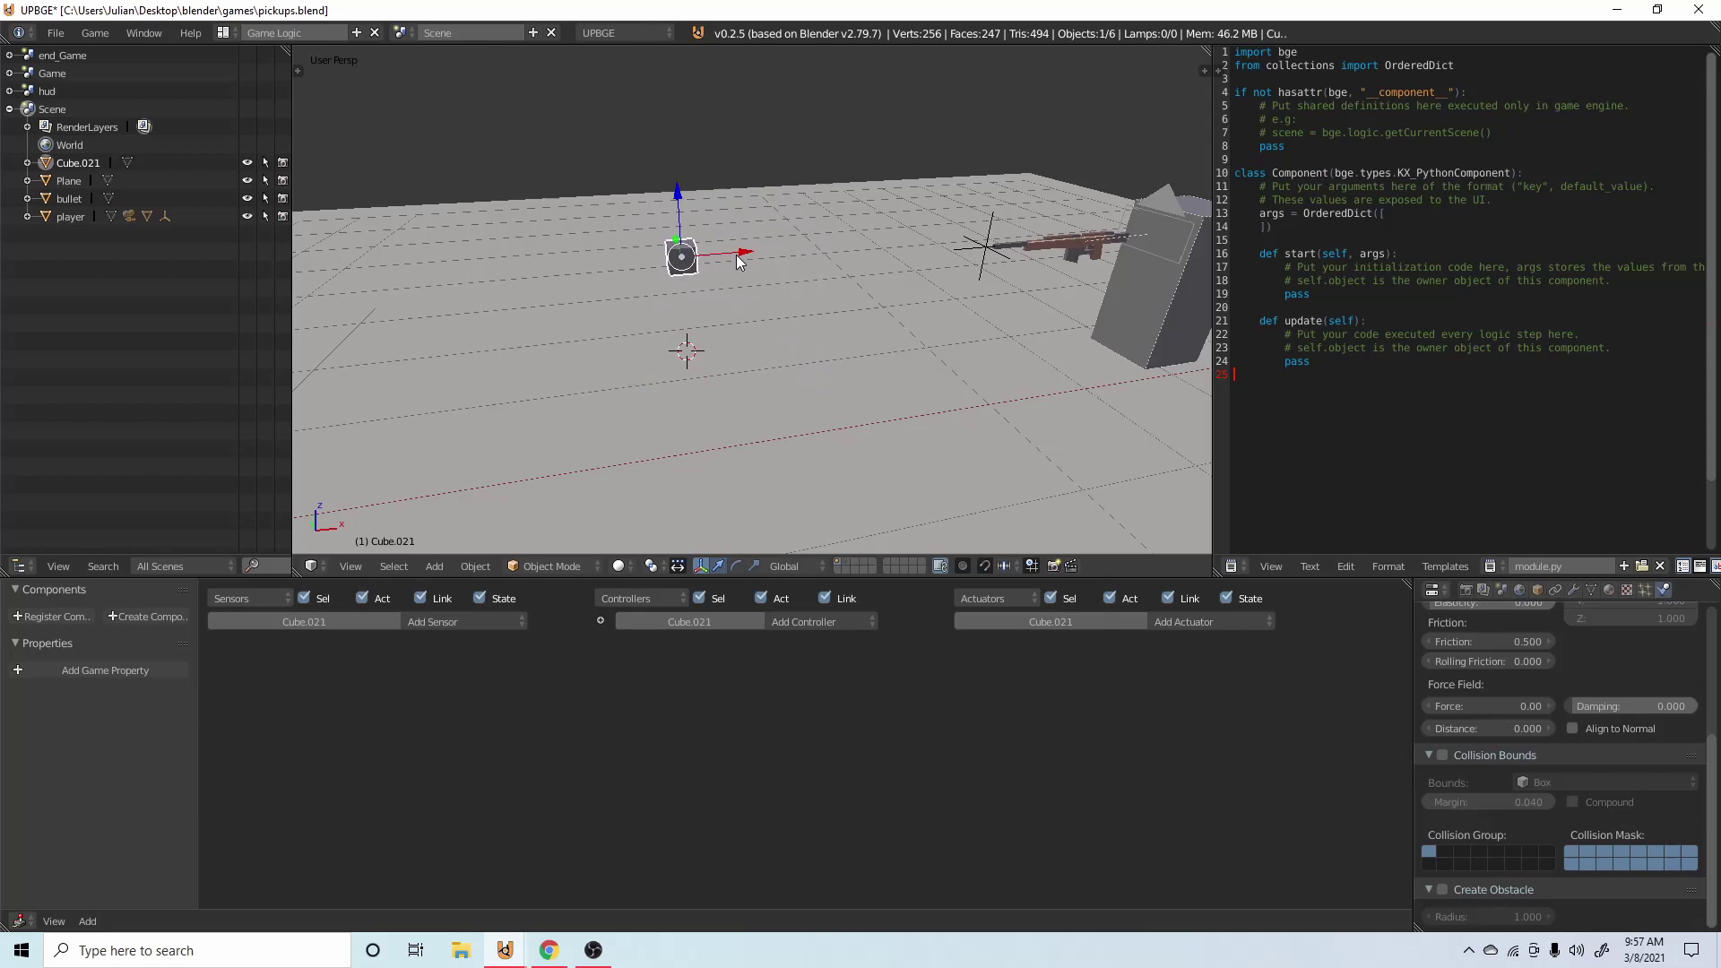
pyautogui.press('s')
pyautogui.press('x')
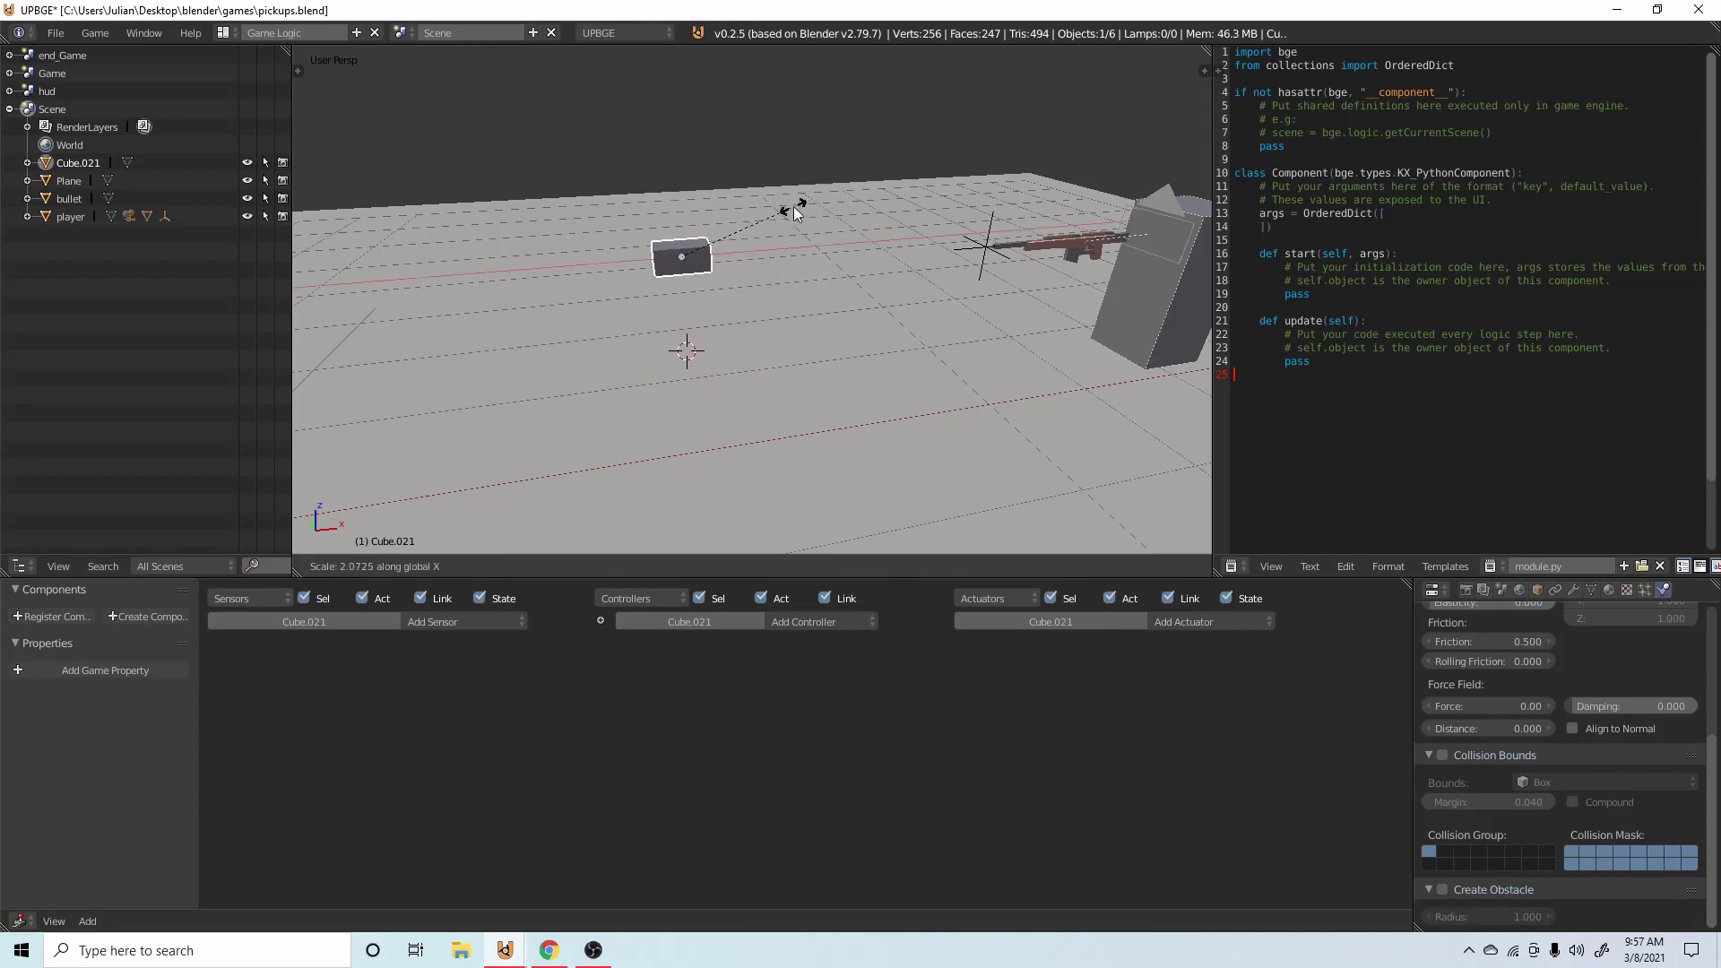
pyautogui.click(795, 205)
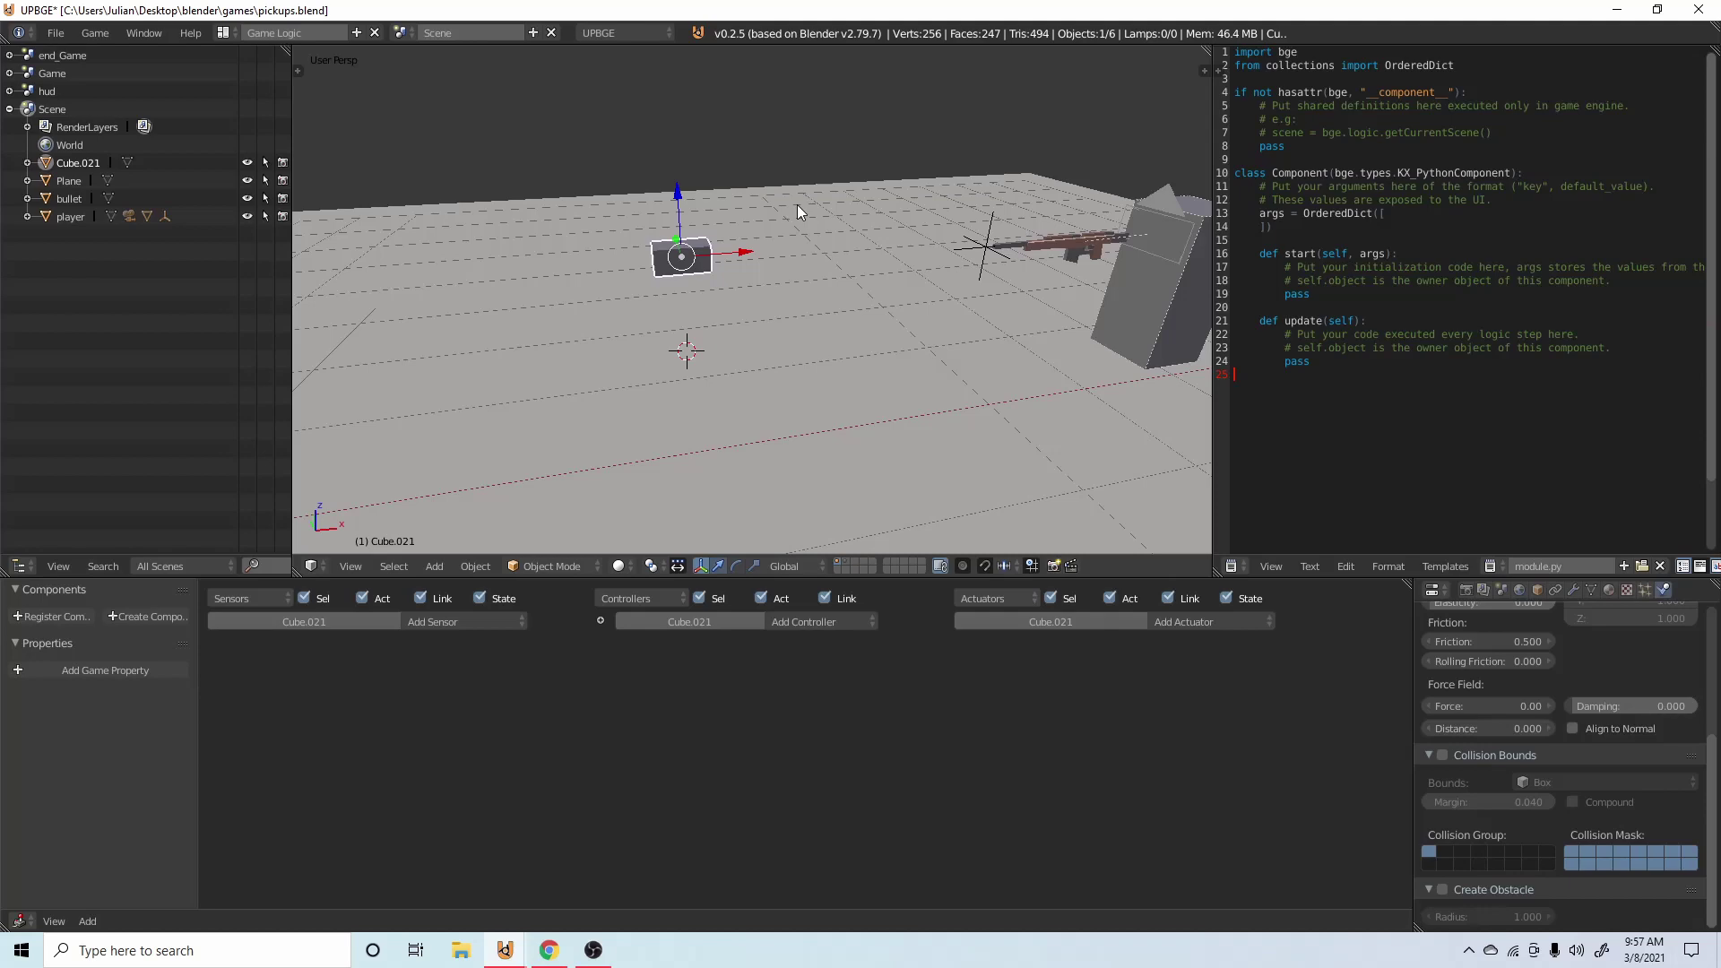
pyautogui.moveTo(712, 294); pyautogui.dragTo(557, 363, button='middle')
pyautogui.press('s')
pyautogui.press('x')
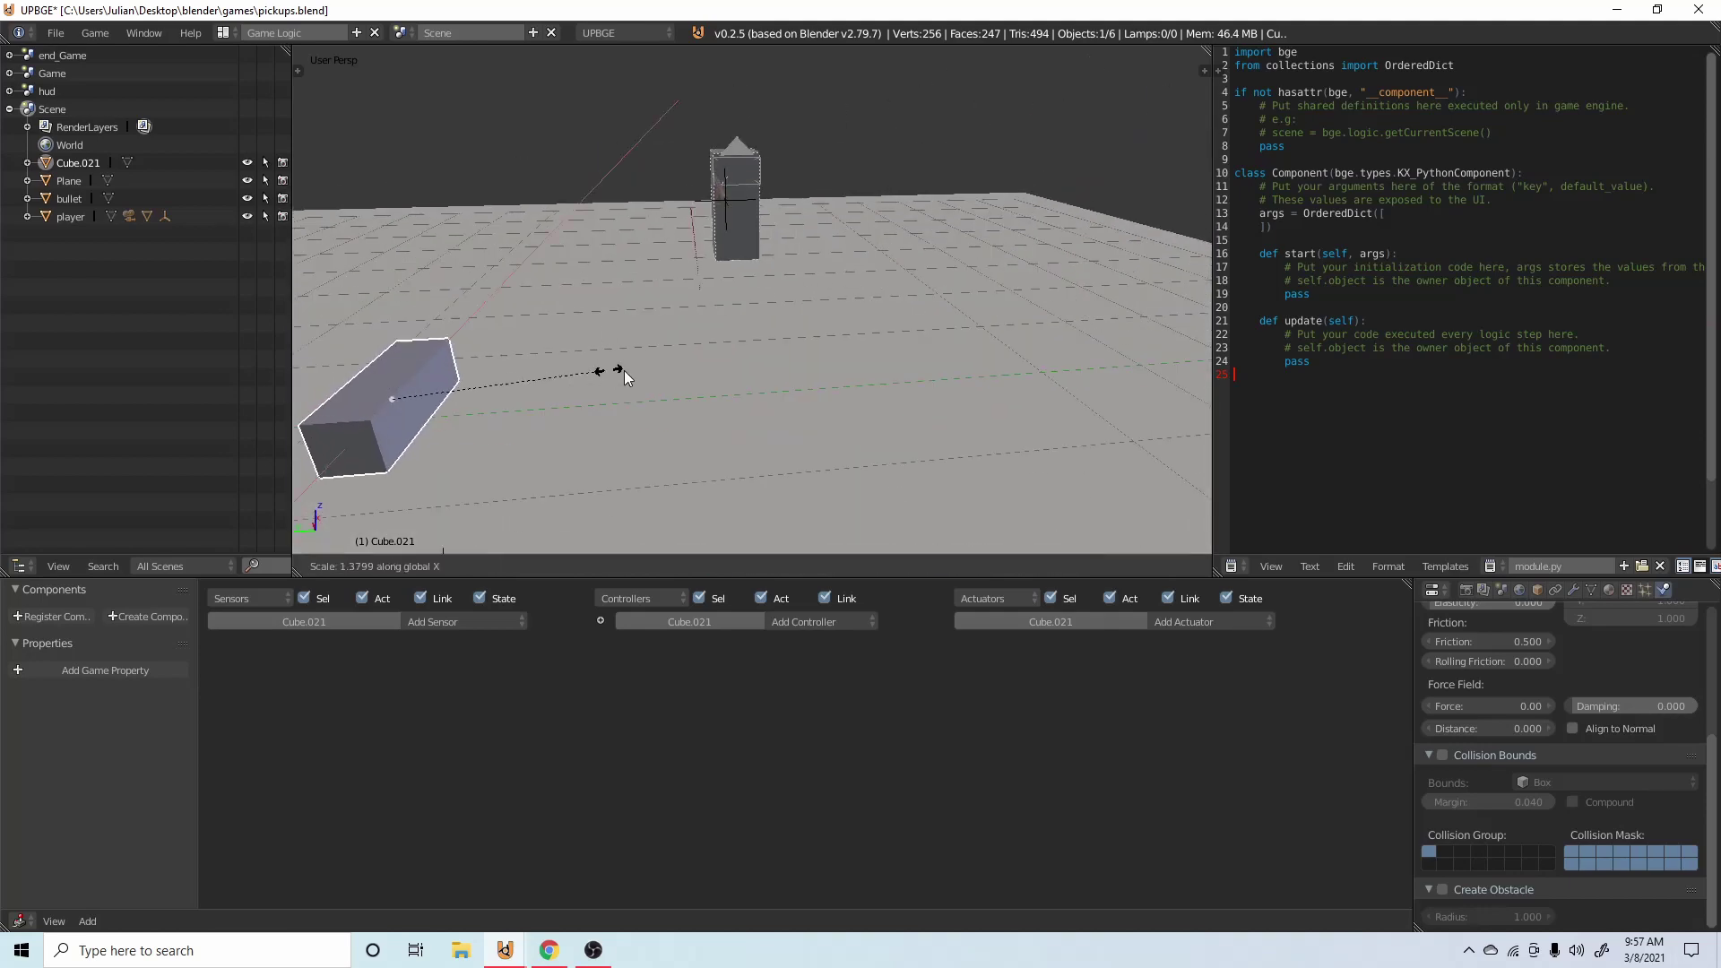
pyautogui.rightClick(578, 359)
# Scale the small box slightly wider along the Y axis.
pyautogui.press('s')
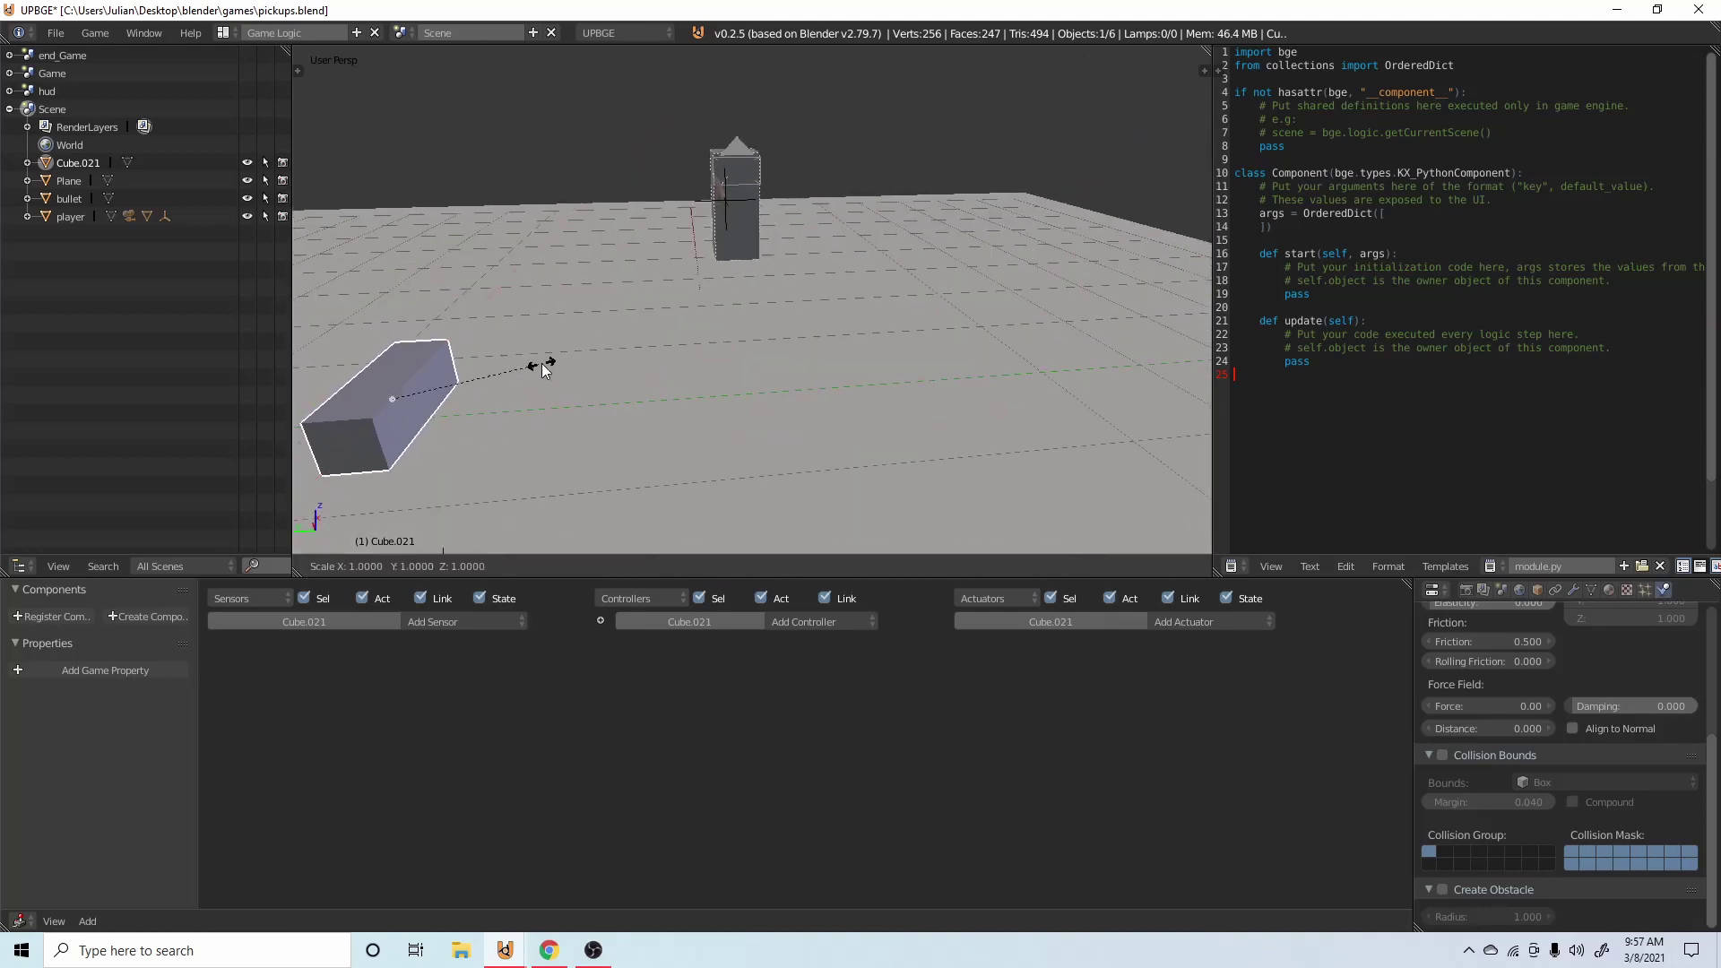
pyautogui.press('y')
pyautogui.click(582, 373)
# Extrude the box's top face slightly upward in Edit Mode using face selection, and return to Object Mode.
pyautogui.press('Tab')
pyautogui.moveTo(452, 379); pyautogui.dragTo(602, 376, button='middle')
pyautogui.click(840, 566)
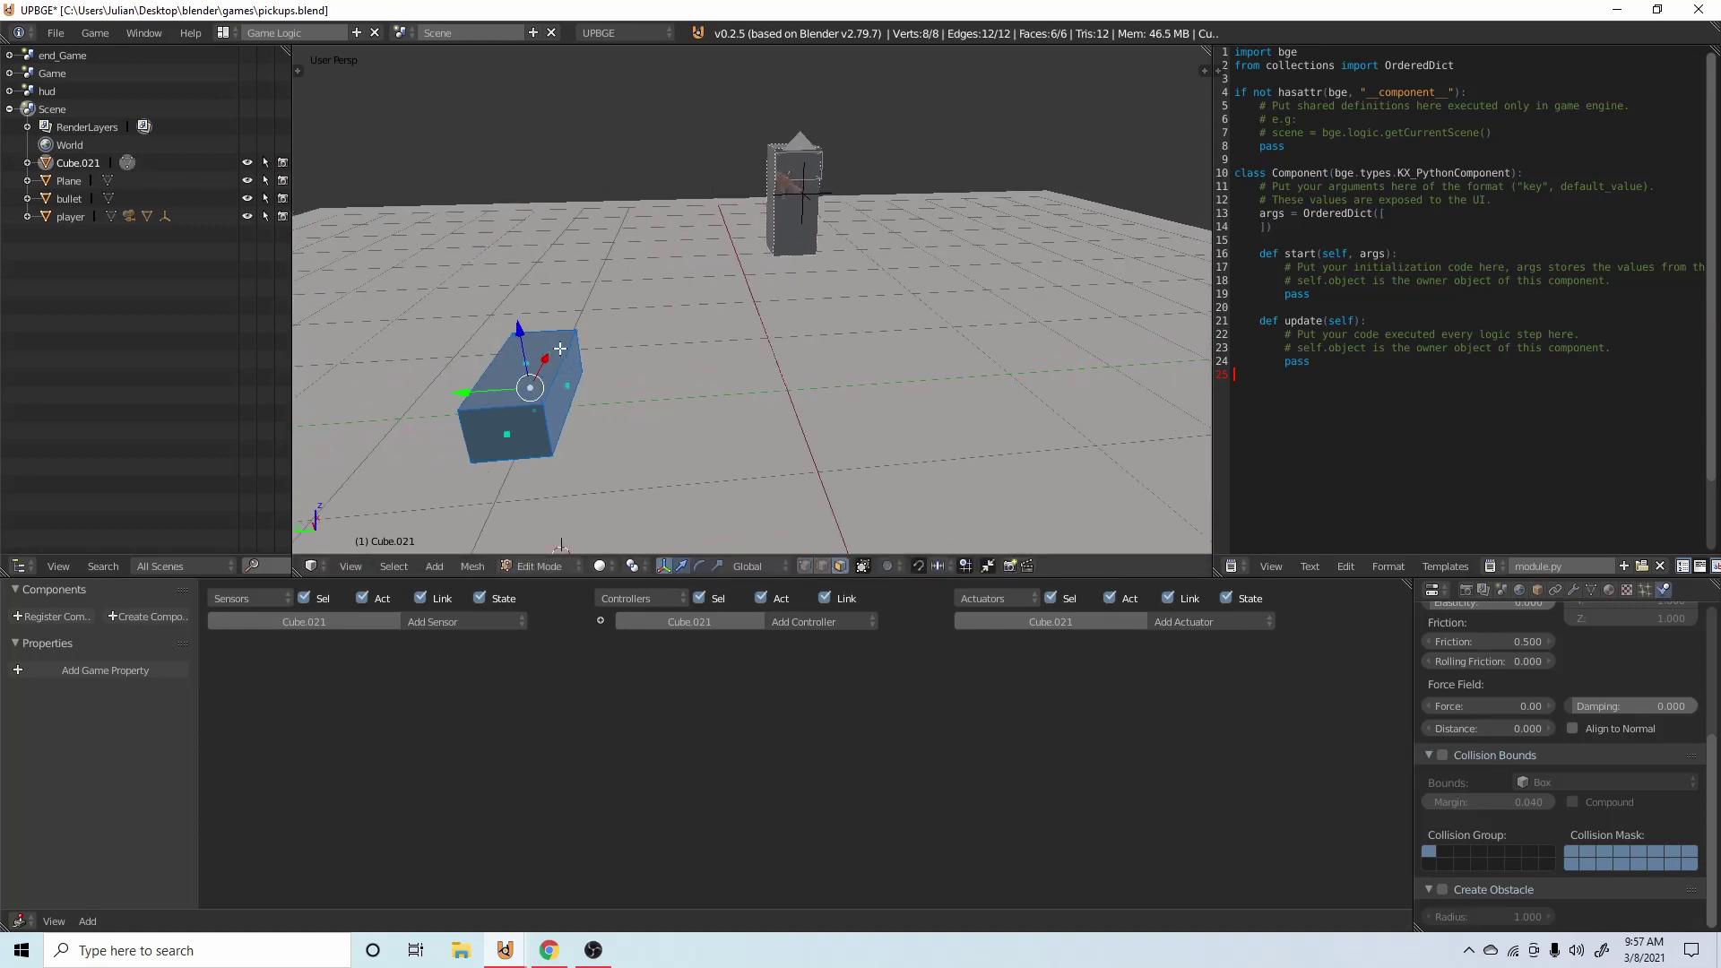
pyautogui.rightClick(523, 375)
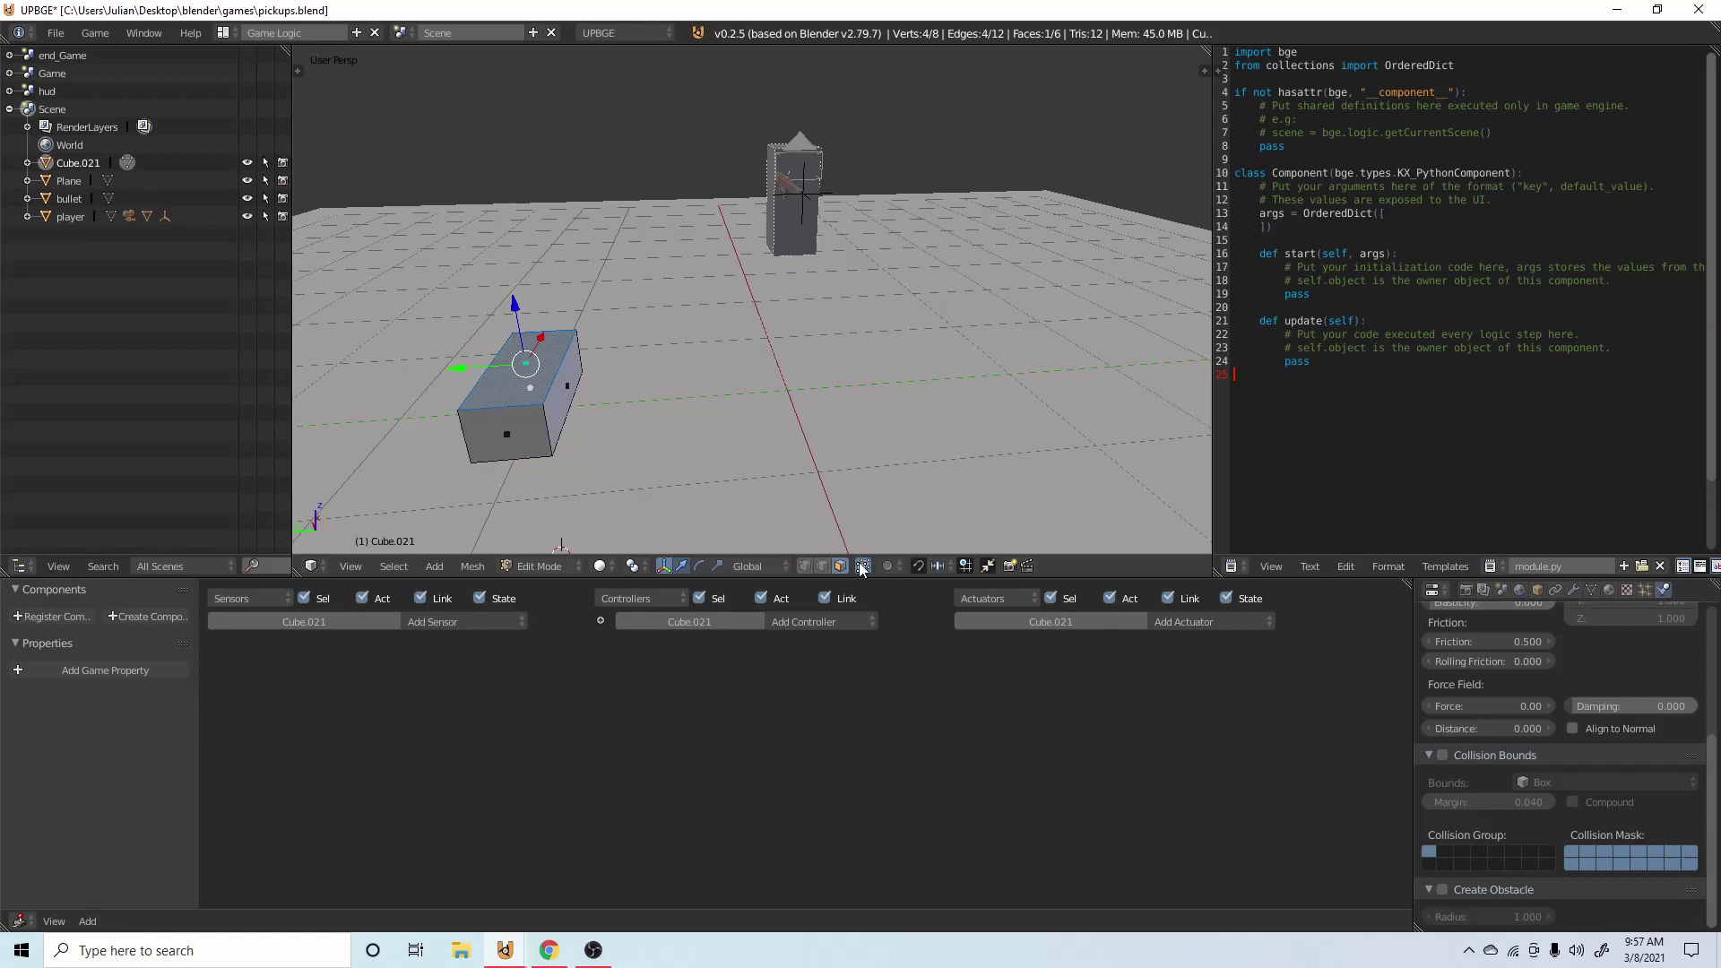
pyautogui.press('e')
pyautogui.click(623, 333)
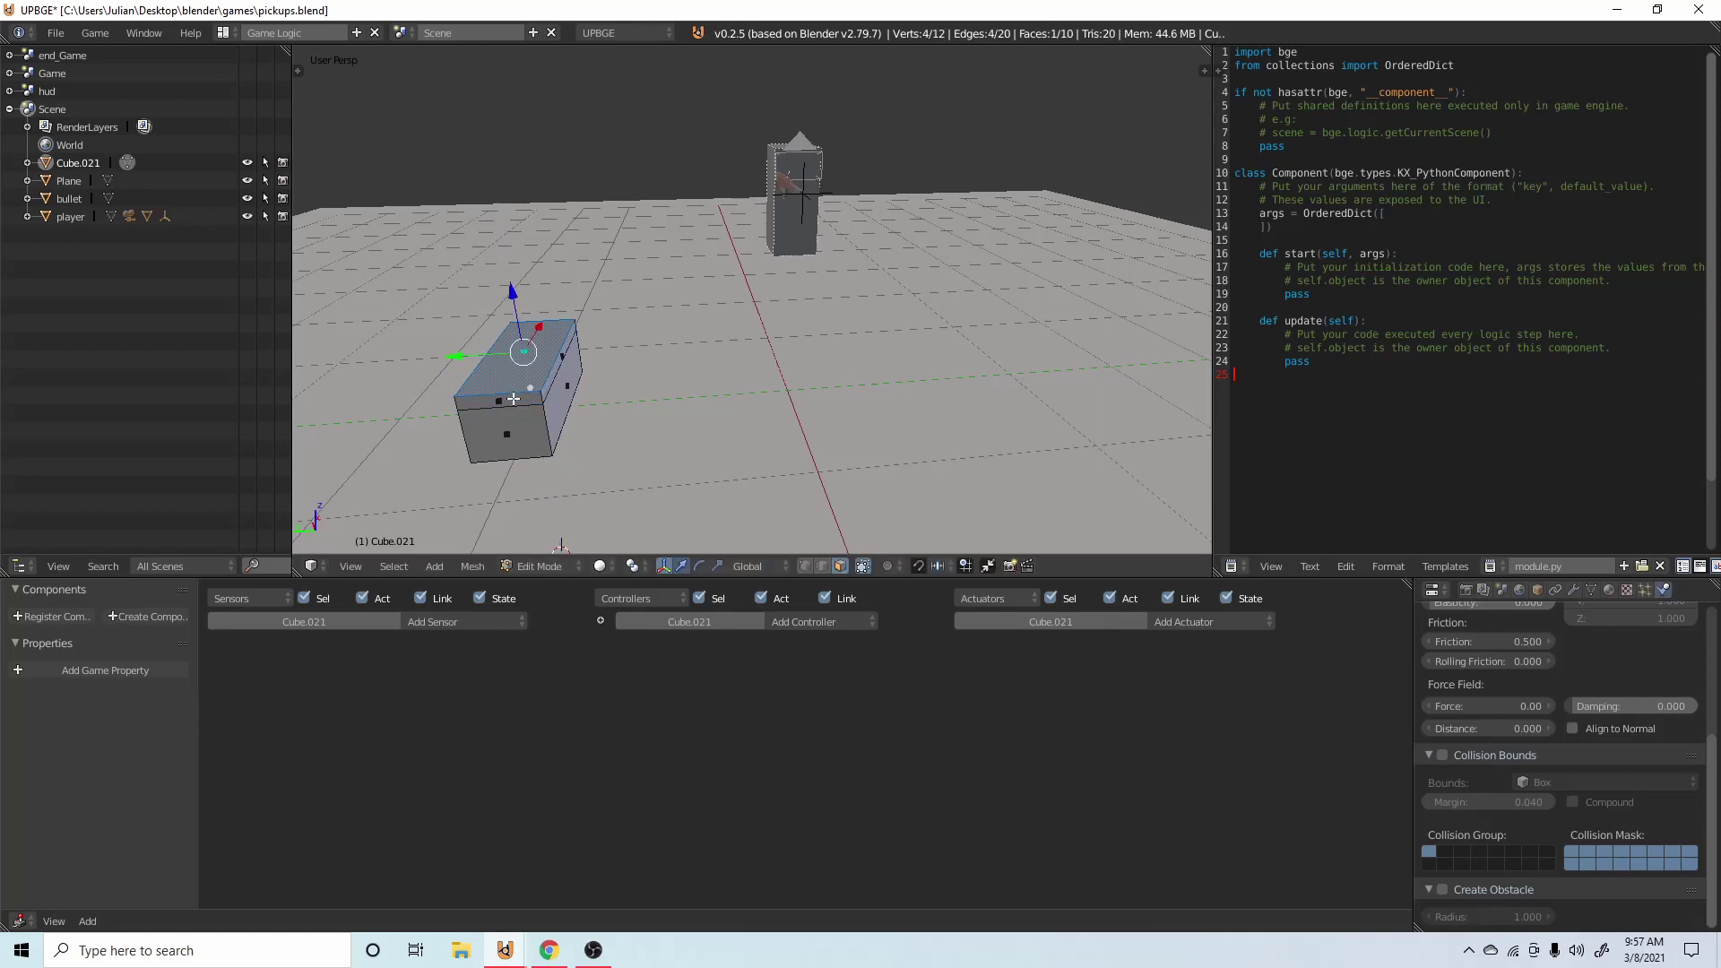
pyautogui.rightClick(506, 433)
pyautogui.moveTo(506, 433); pyautogui.dragTo(834, 427, button='middle')
pyautogui.rightClick(833, 427)
pyautogui.press('Tab')
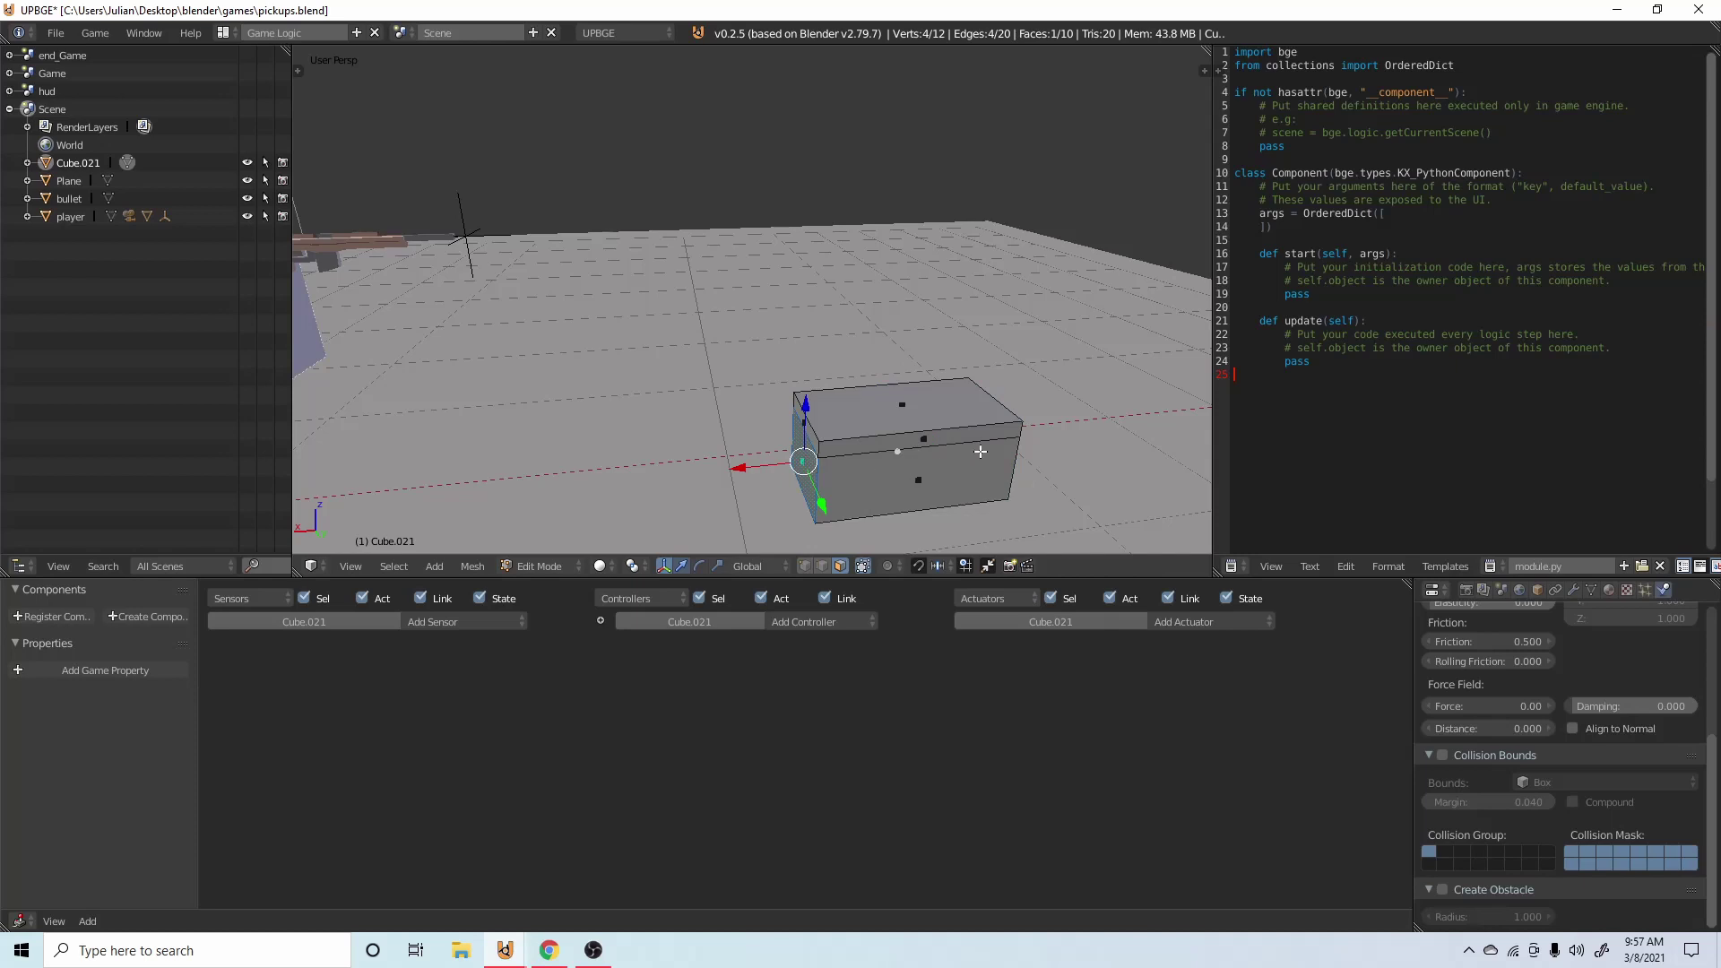
pyautogui.moveTo(981, 450)
pyautogui.mouseDown(button='middle')
pyautogui.moveTo(1009, 445)
pyautogui.moveTo(966, 437)
pyautogui.mouseUp(button='middle')
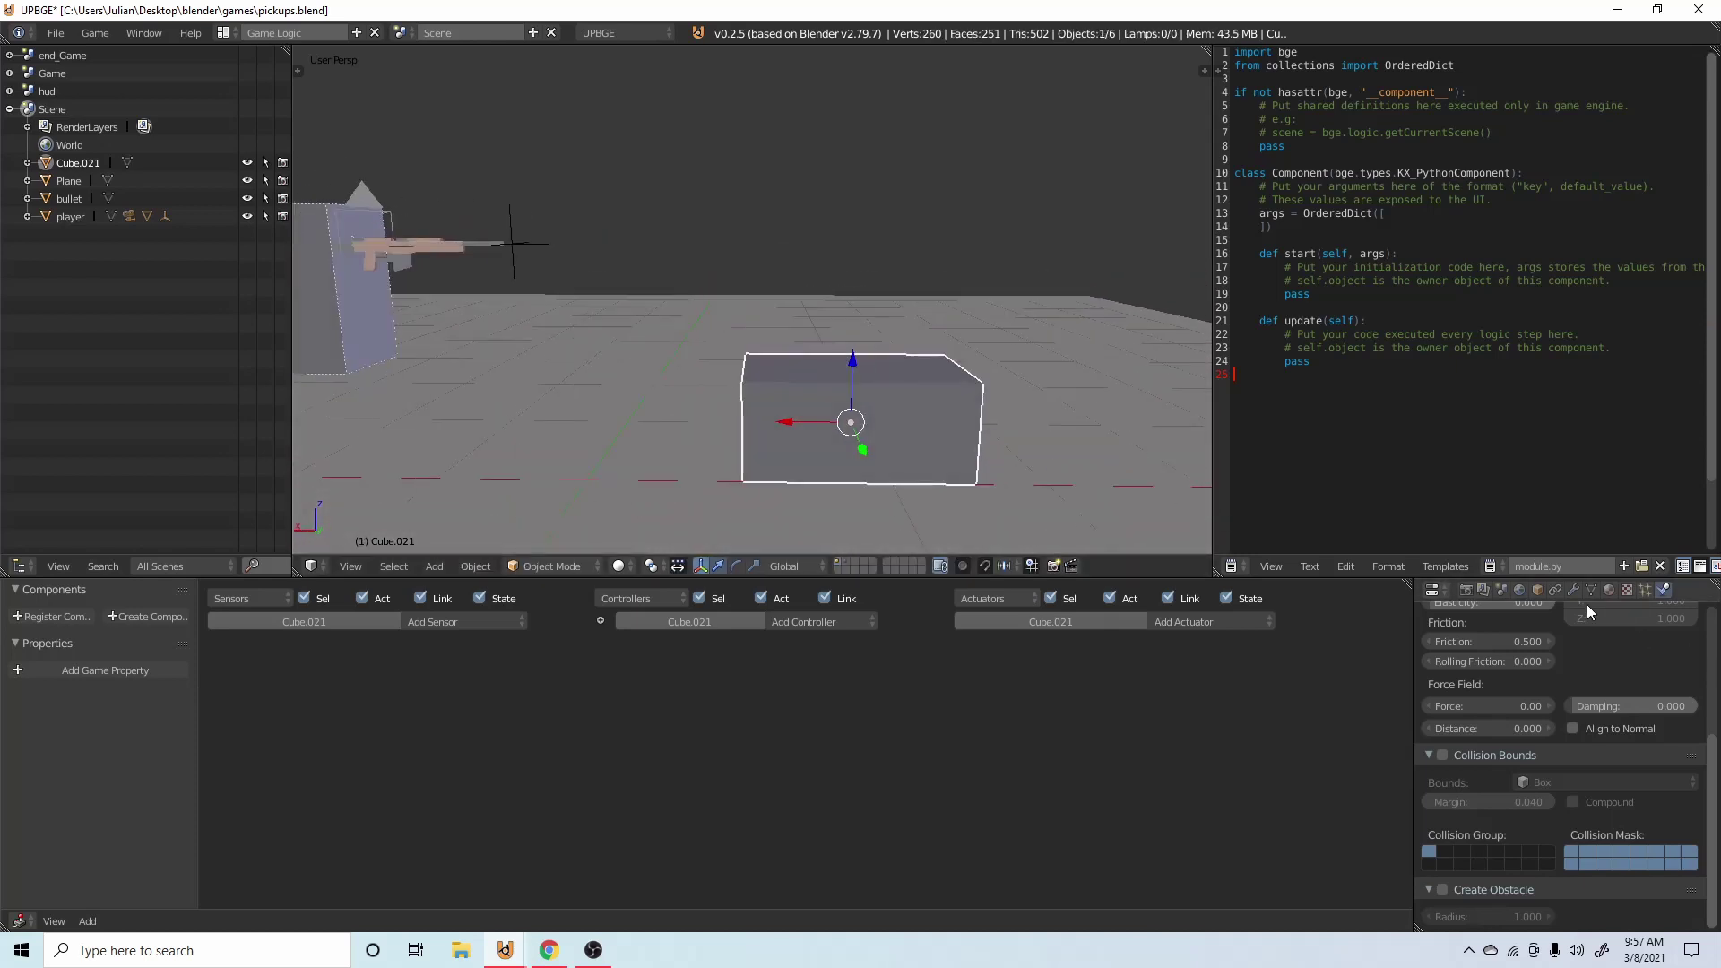
# Assign the existing blue Cube material to the box.
pyautogui.click(1604, 589)
pyautogui.click(1435, 708)
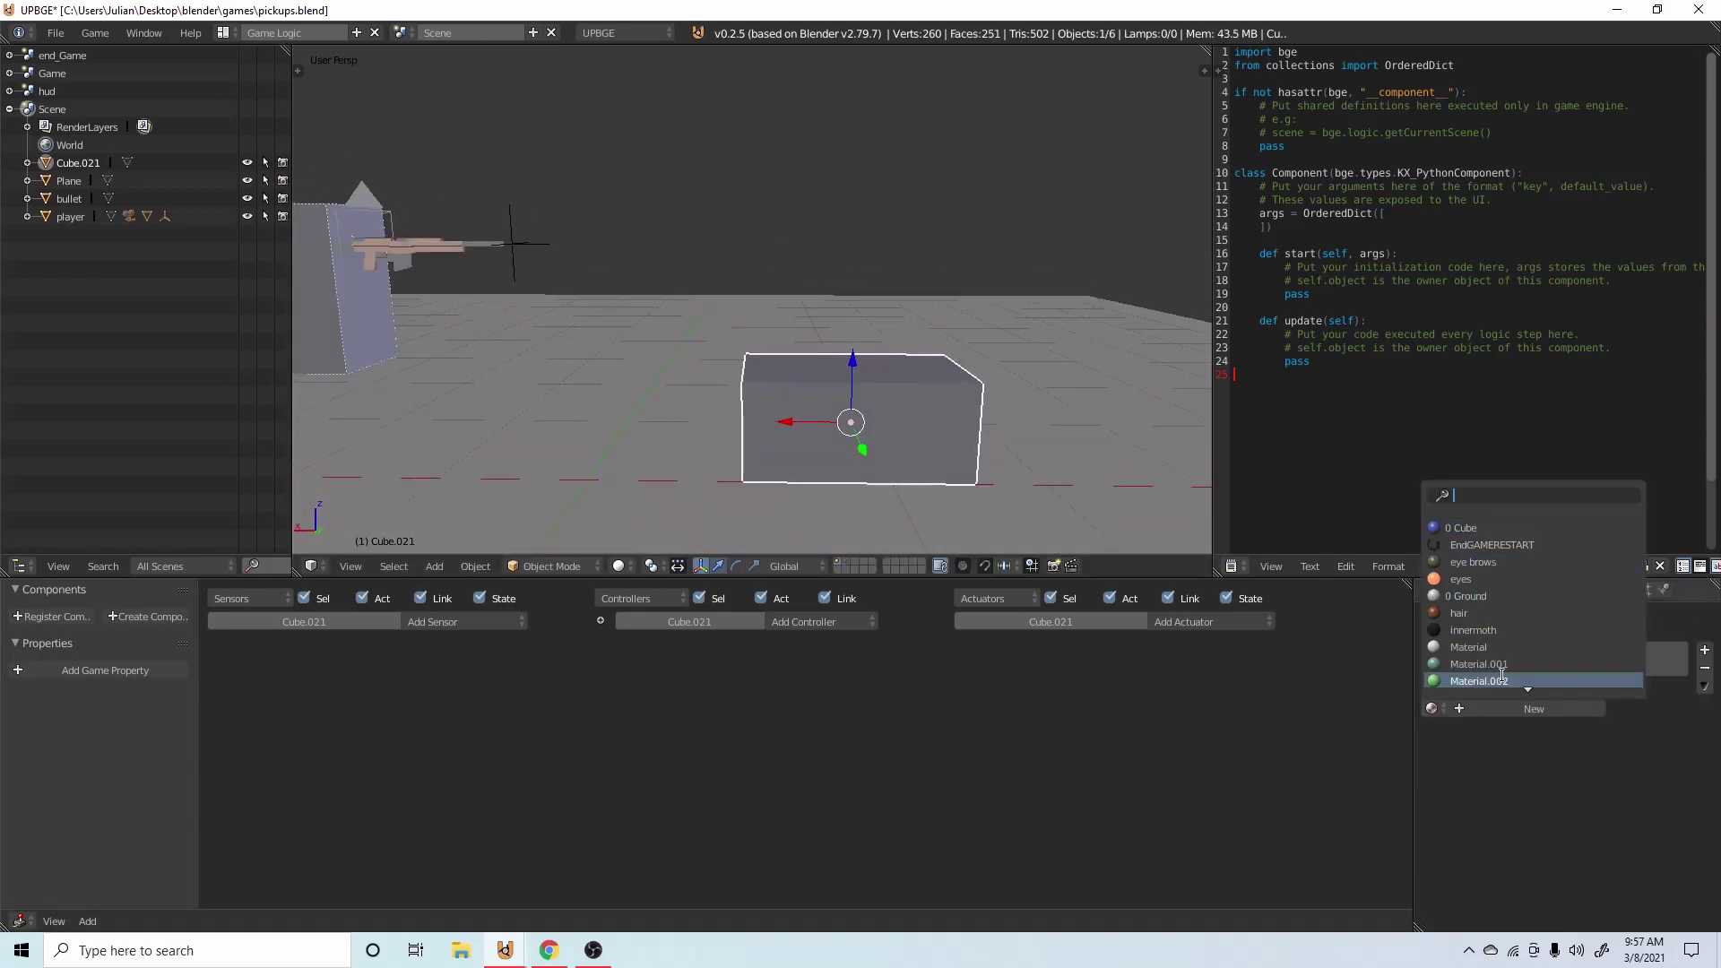
pyautogui.click(1470, 527)
pyautogui.scroll(-2, 1003, 505)
pyautogui.moveTo(1002, 504); pyautogui.dragTo(723, 443, button='middle')
pyautogui.scroll(-1, 646, 404)
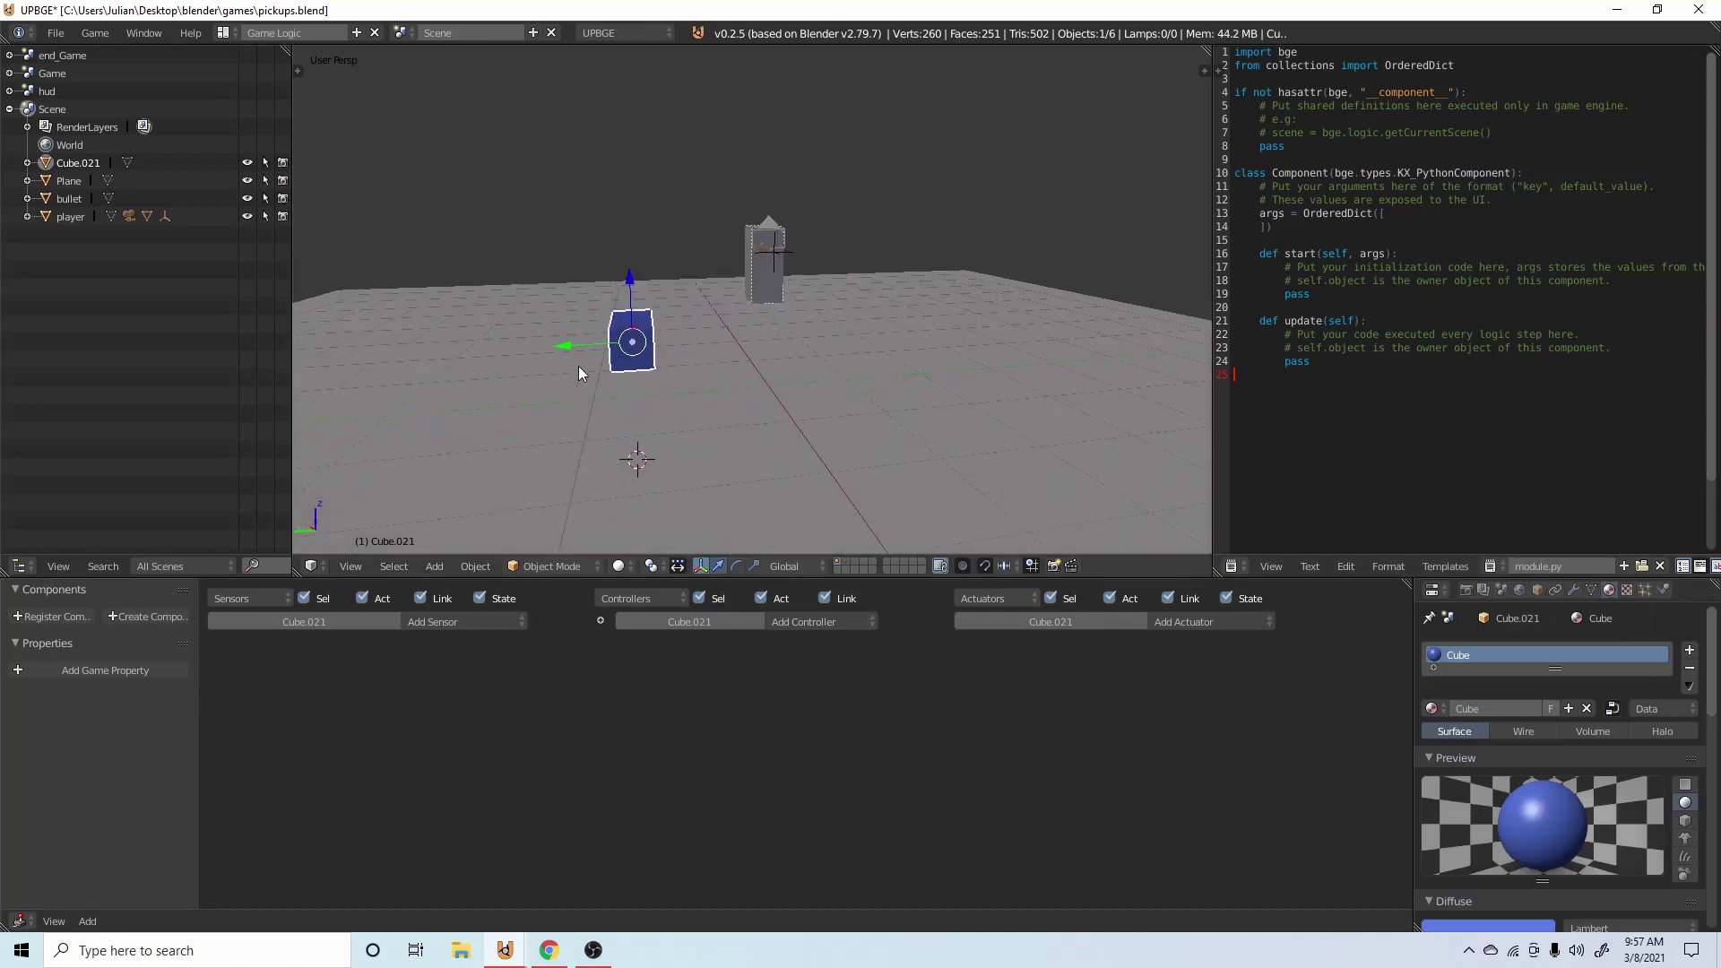
# Rename the blue box object as ammo_box and save the file over pickups.blend.
pyautogui.moveTo(579, 366); pyautogui.dragTo(714, 375, button='middle')
pyautogui.click(1556, 590)
pyautogui.click(1539, 590)
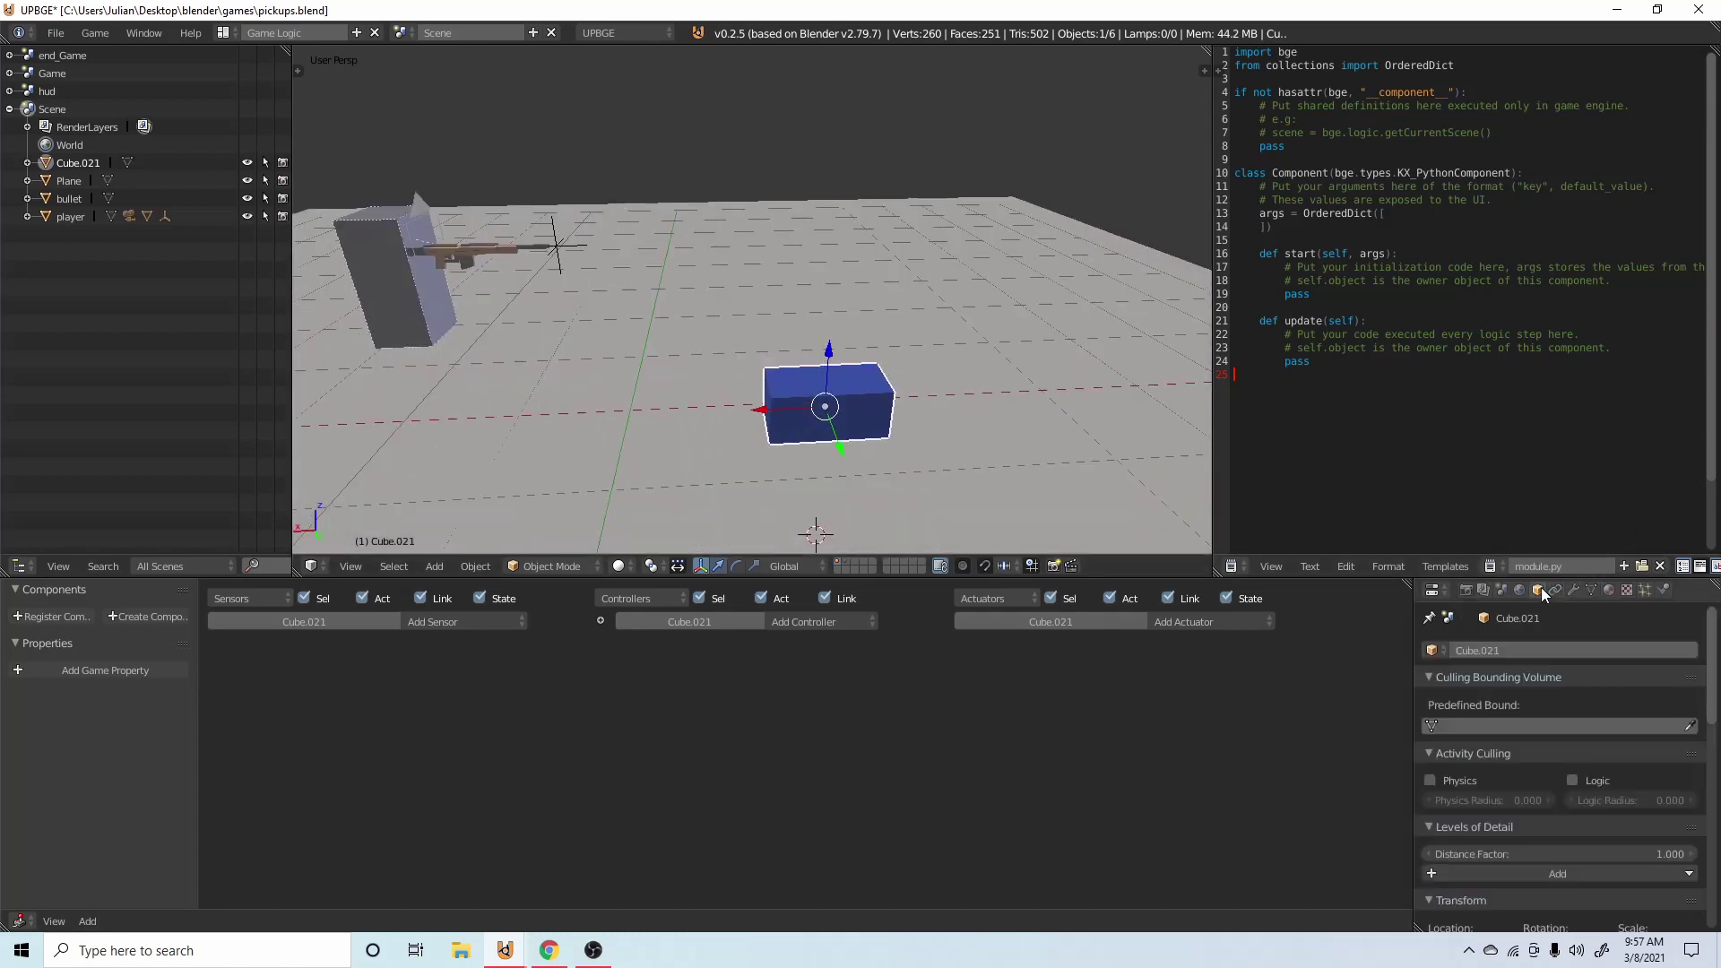
pyautogui.click(1509, 650)
pyautogui.write('ammo')
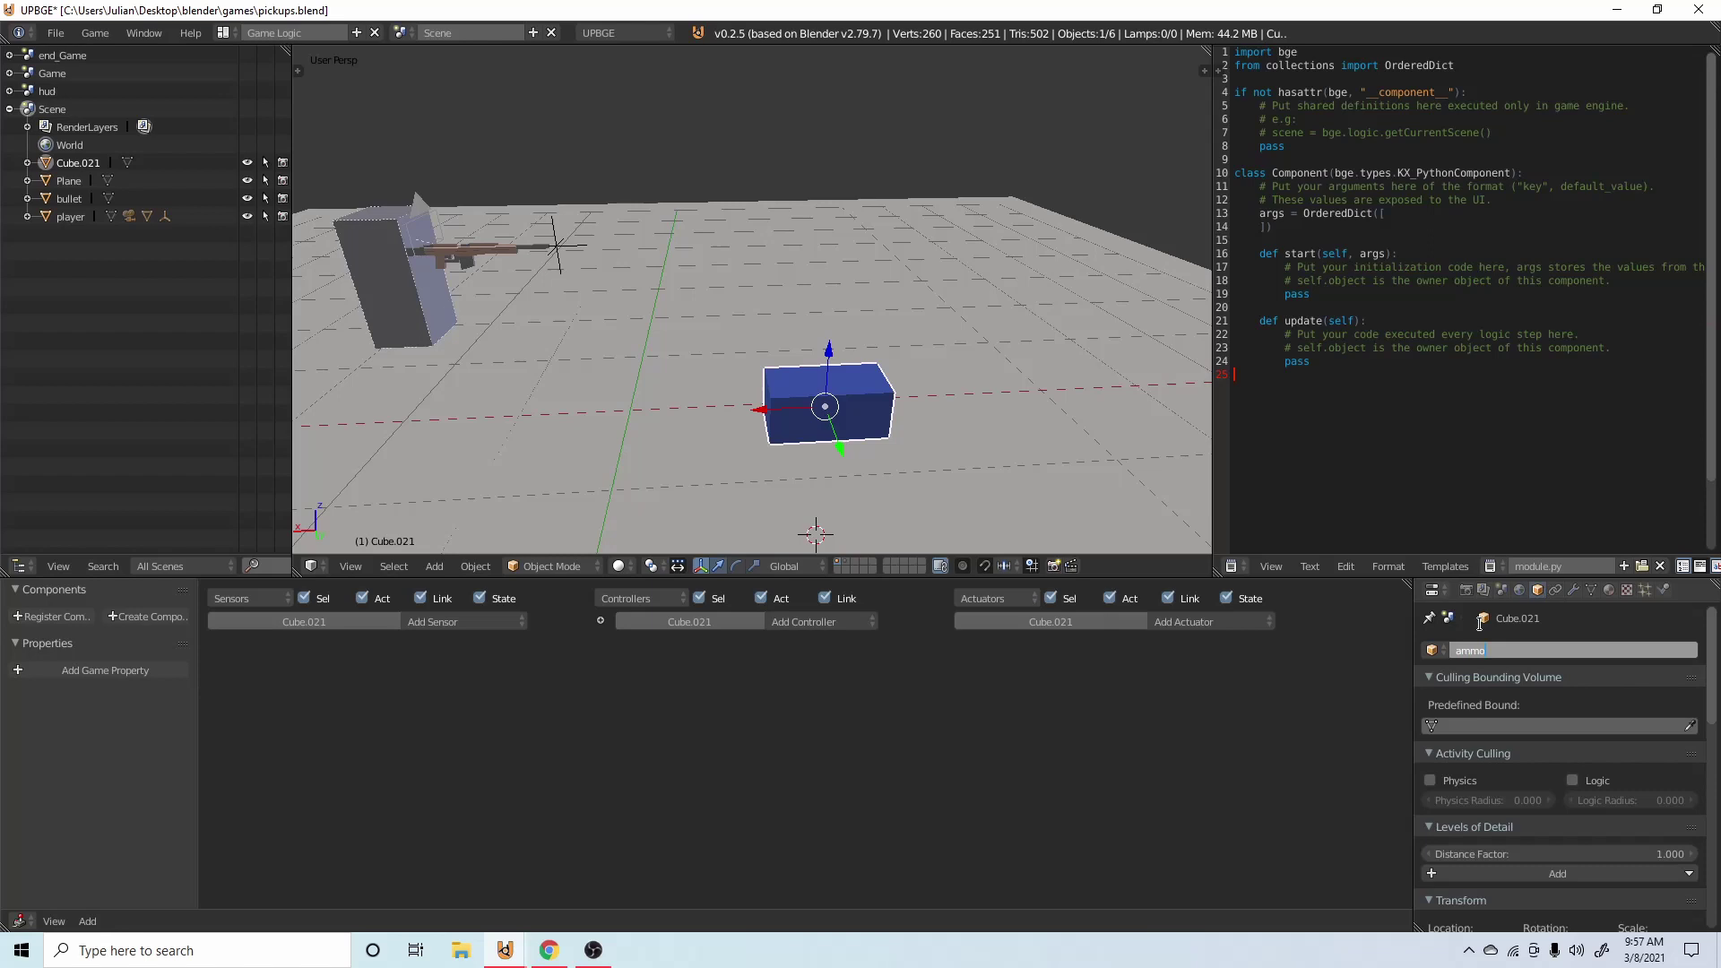
pyautogui.write('_box')
pyautogui.press('Return')
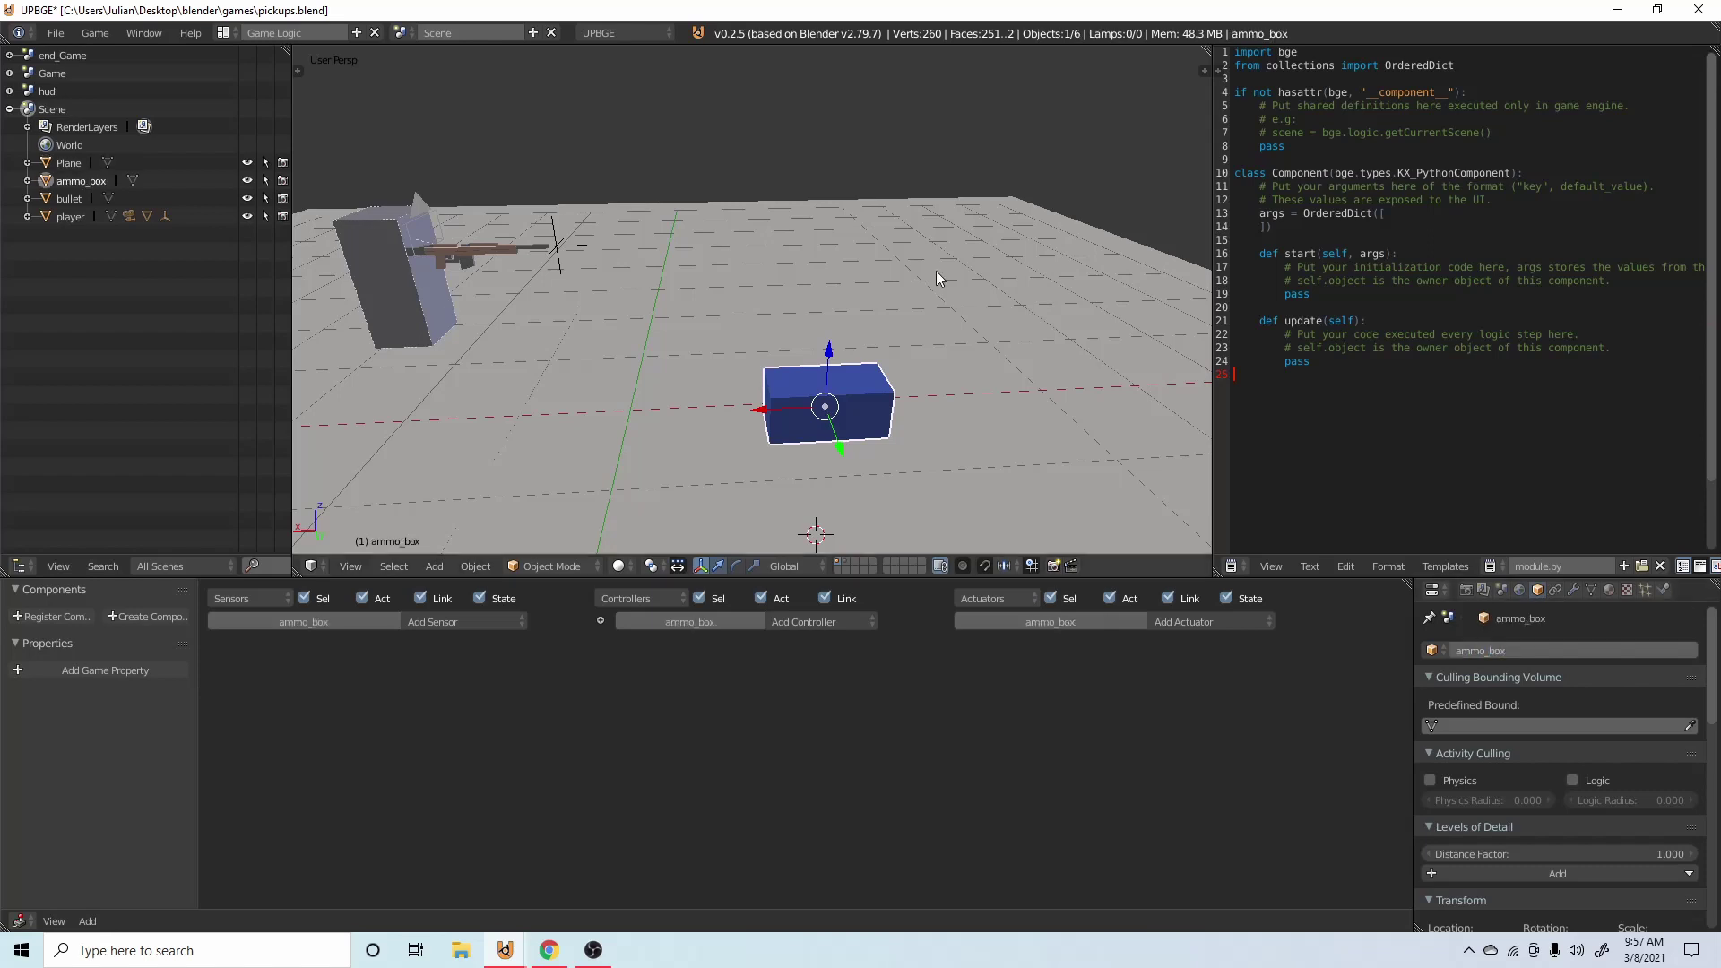
pyautogui.hotkey('ctrl', 's')
pyautogui.click(961, 304)
pyautogui.scroll(1, 750, 293)
pyautogui.scroll(-1, 750, 293)
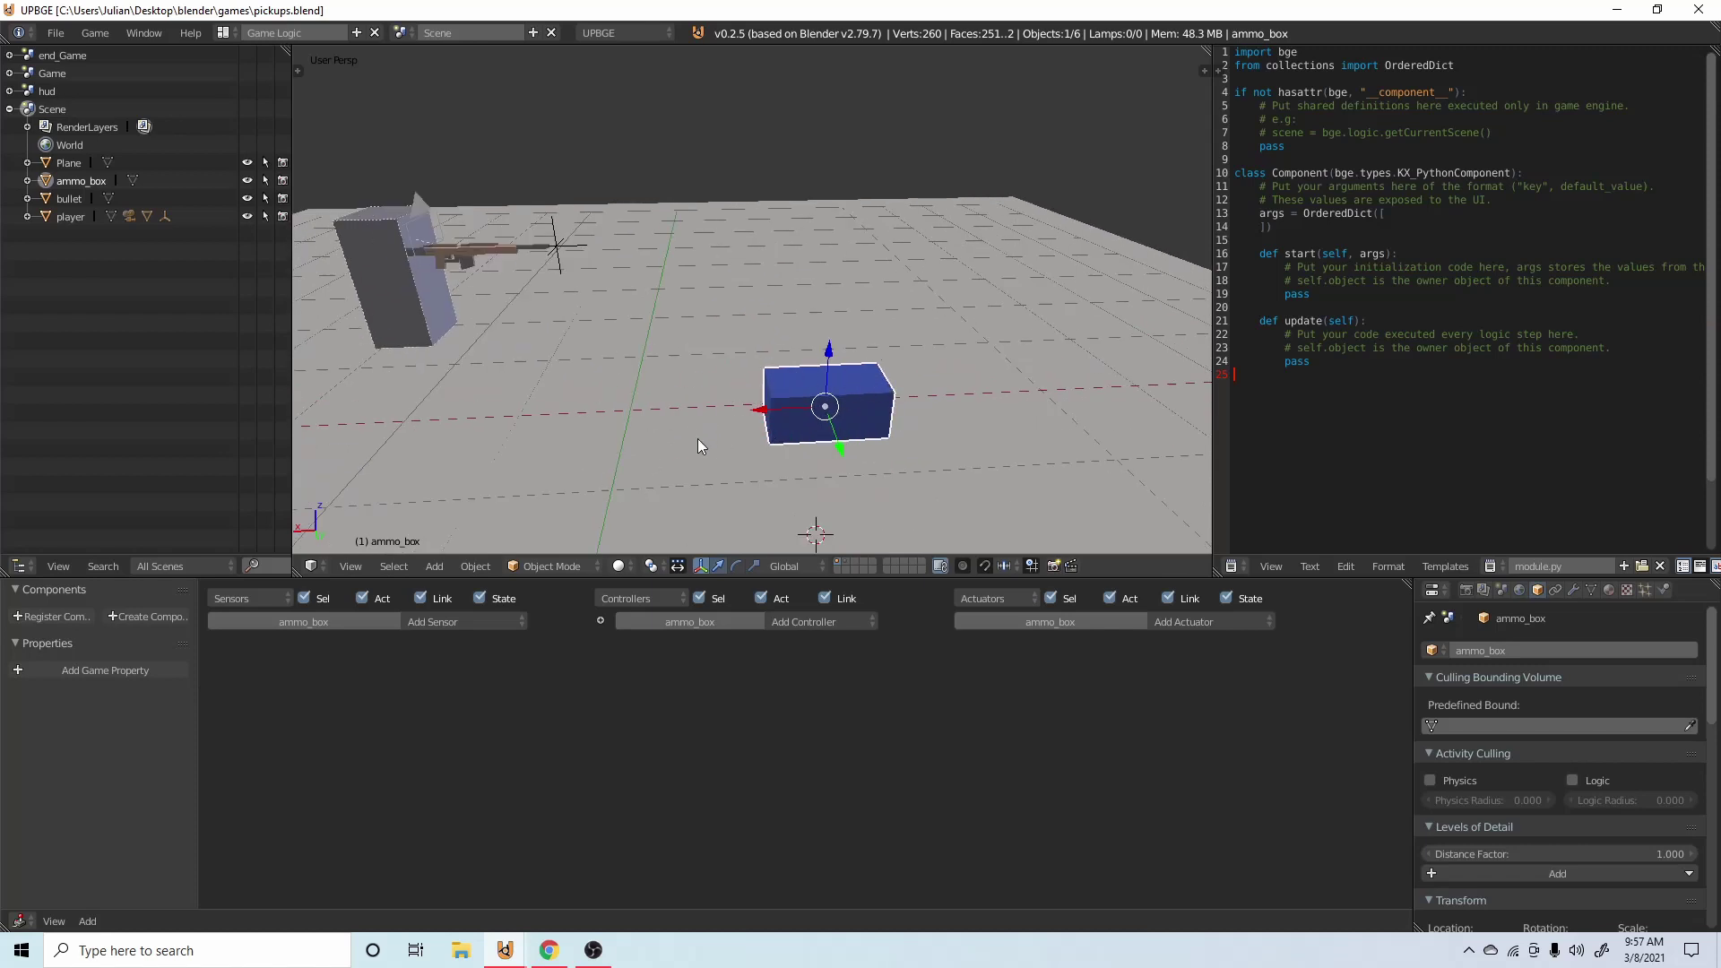
# Add a Near sensor to ammo_box that detects the Player property at a distance of 3.
pyautogui.click(455, 622)
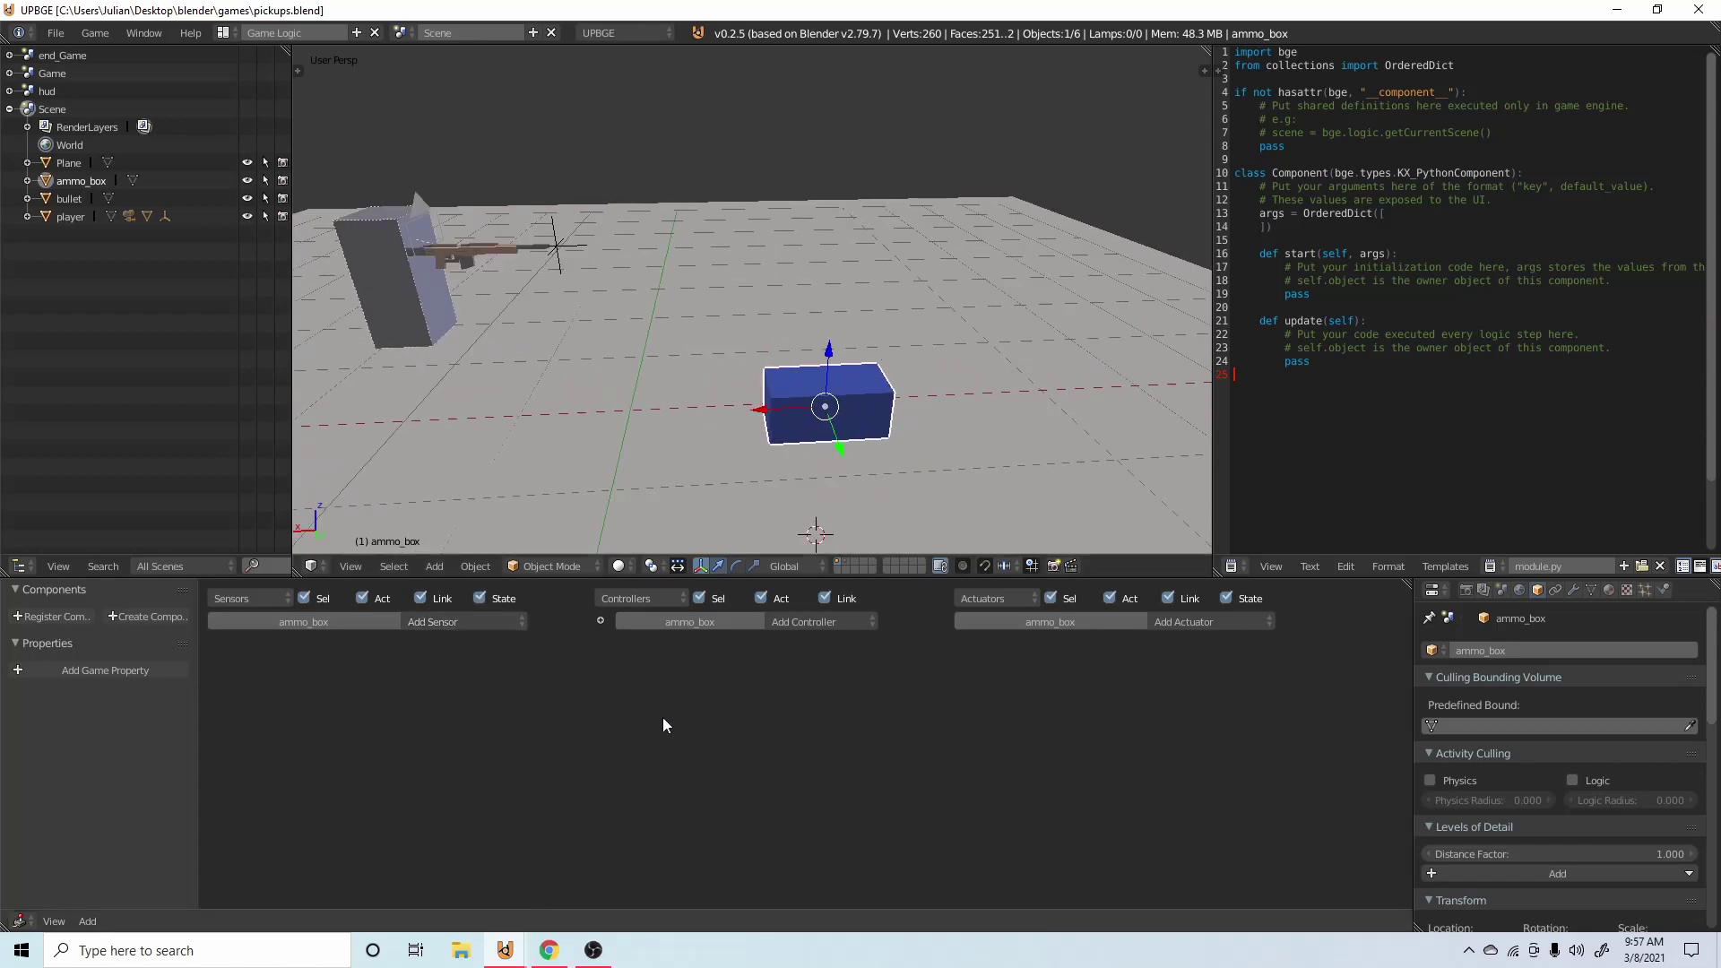
pyautogui.click(459, 620)
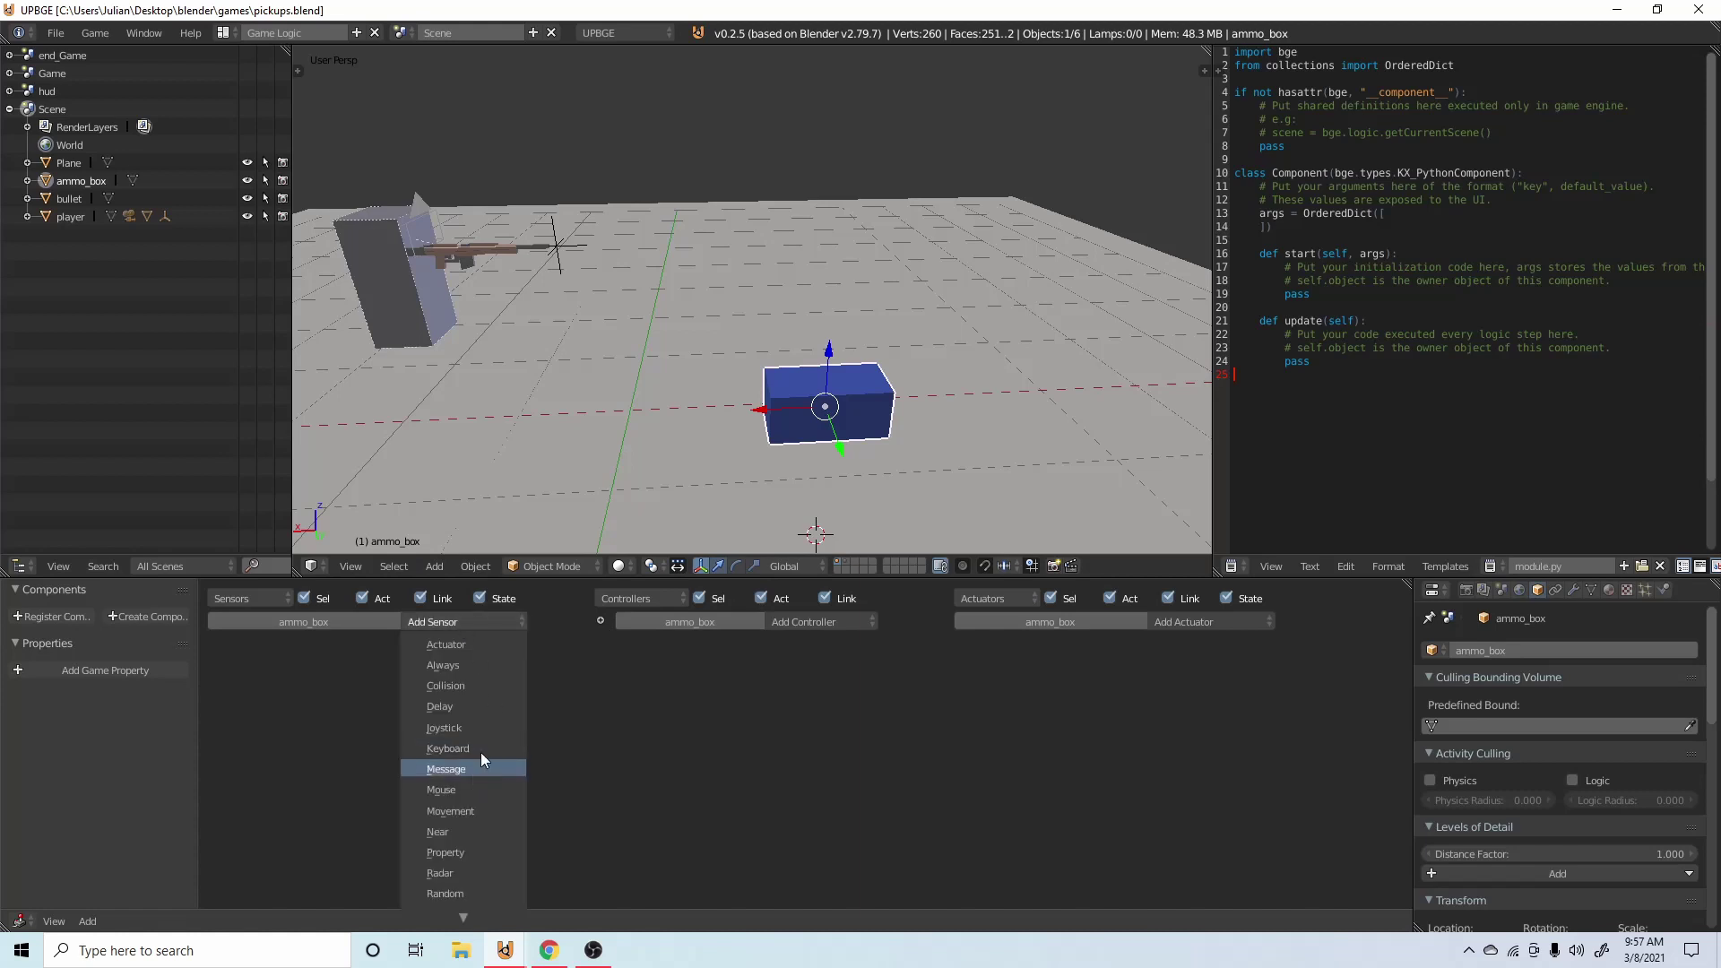
pyautogui.click(466, 832)
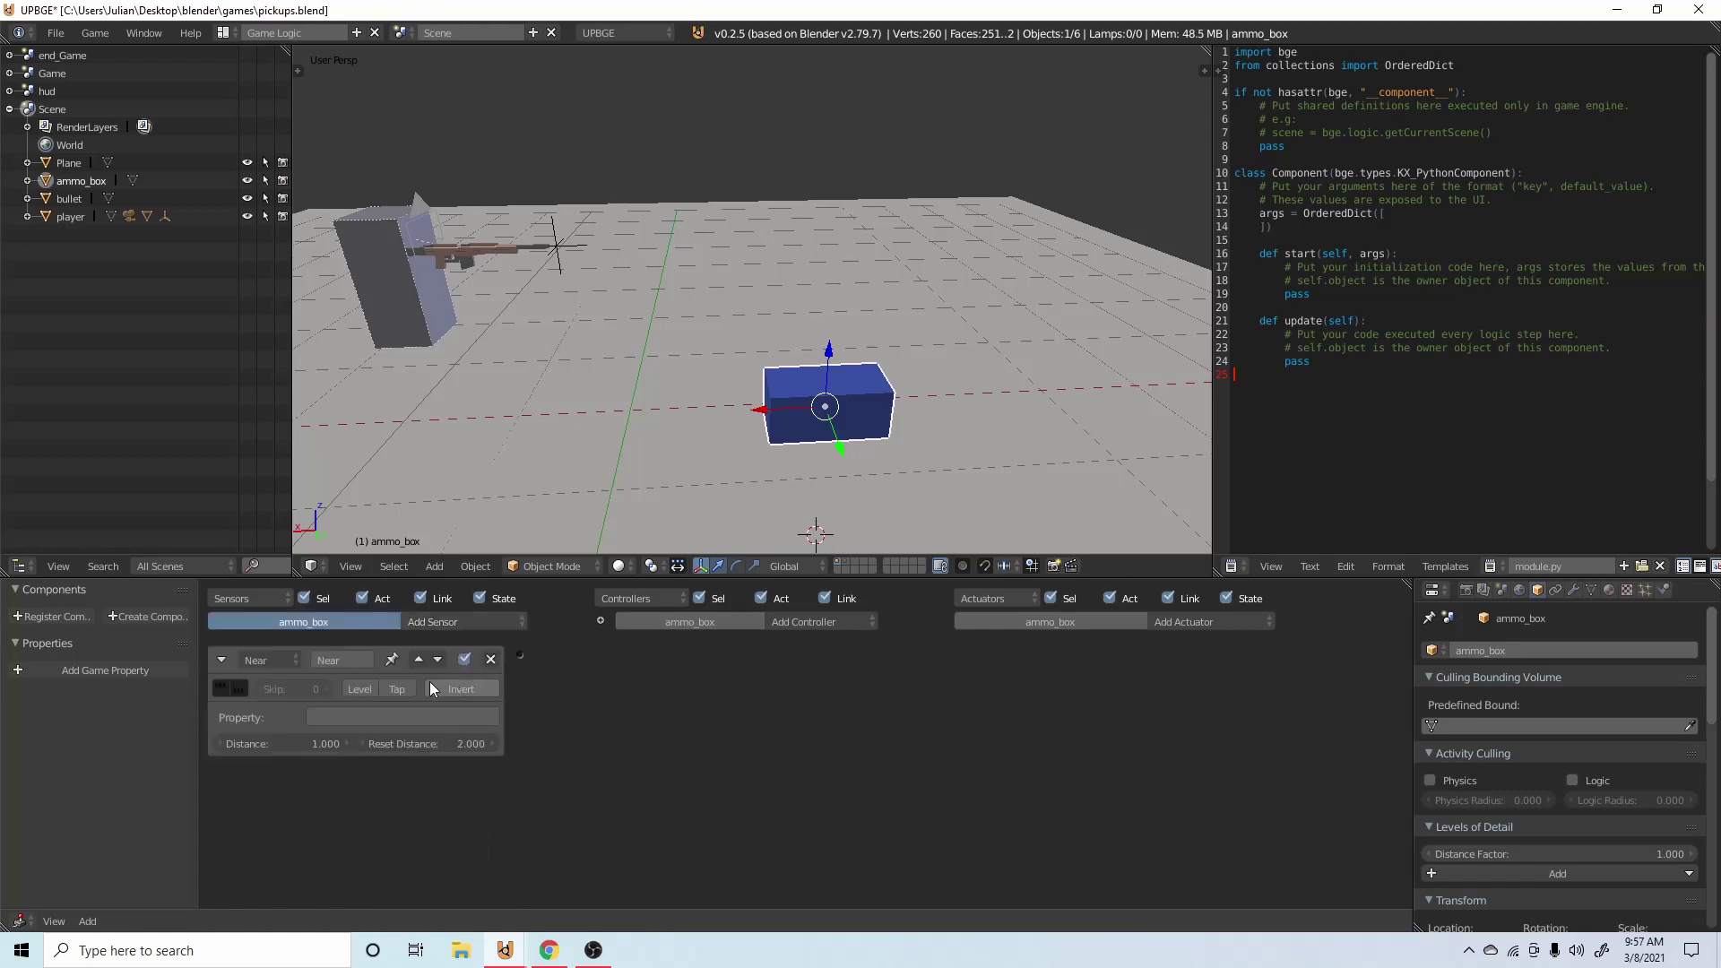
pyautogui.click(364, 717)
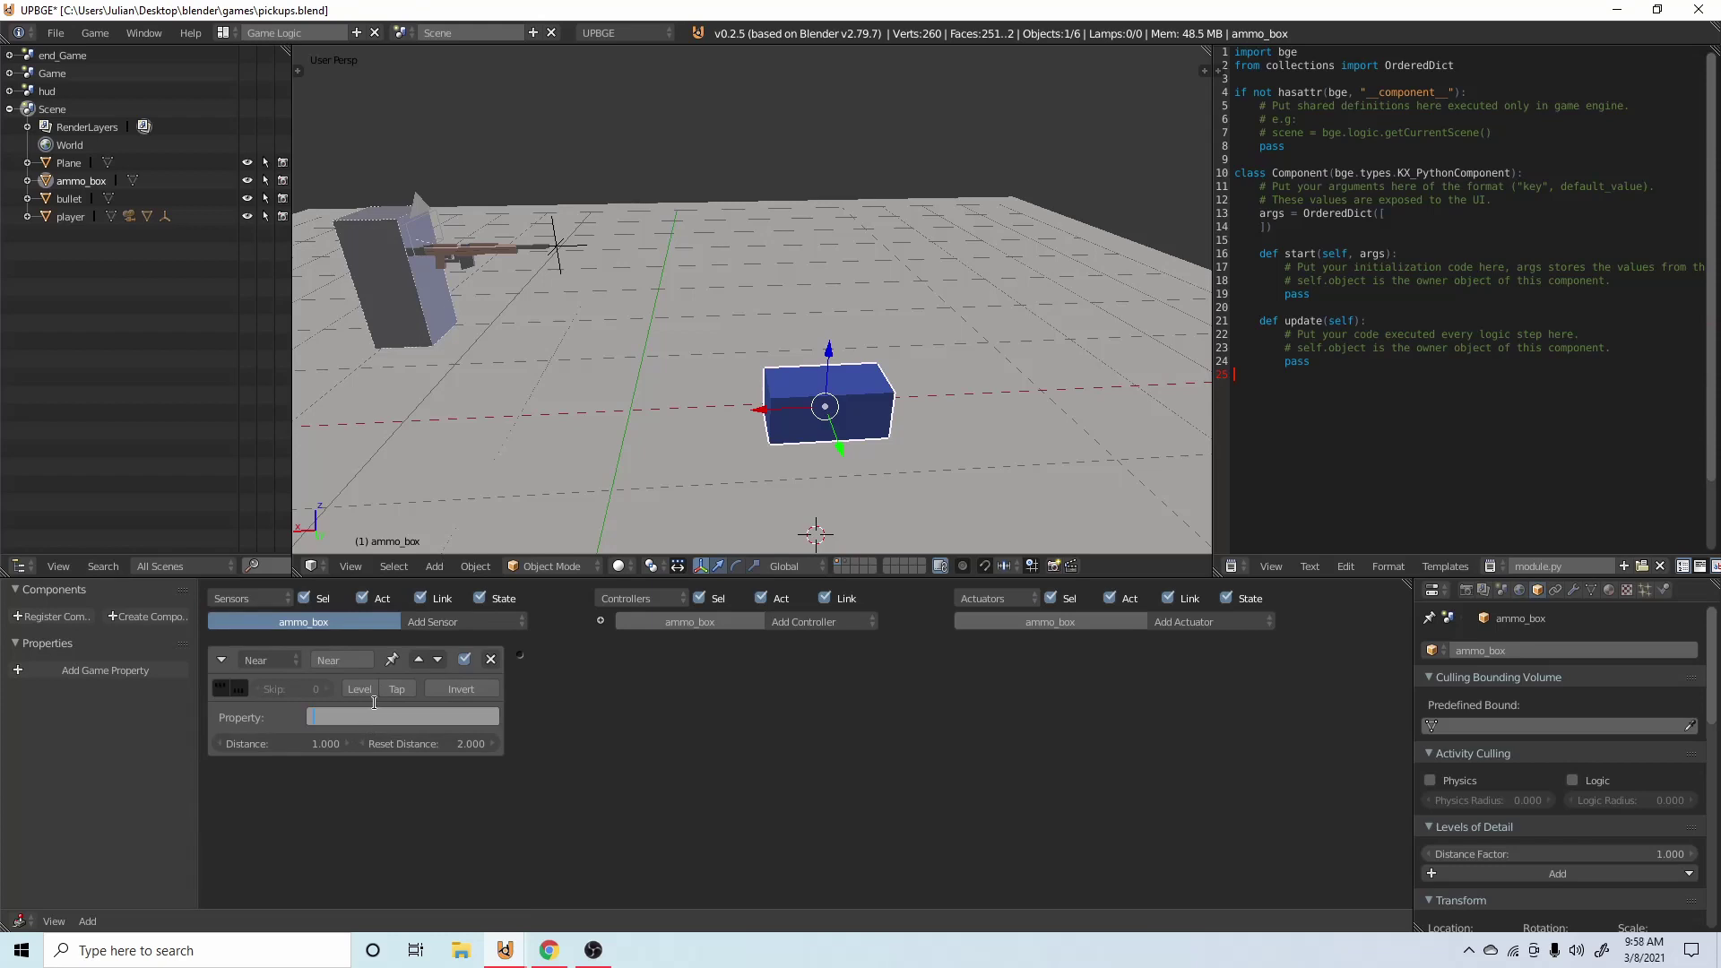
pyautogui.press('Return')
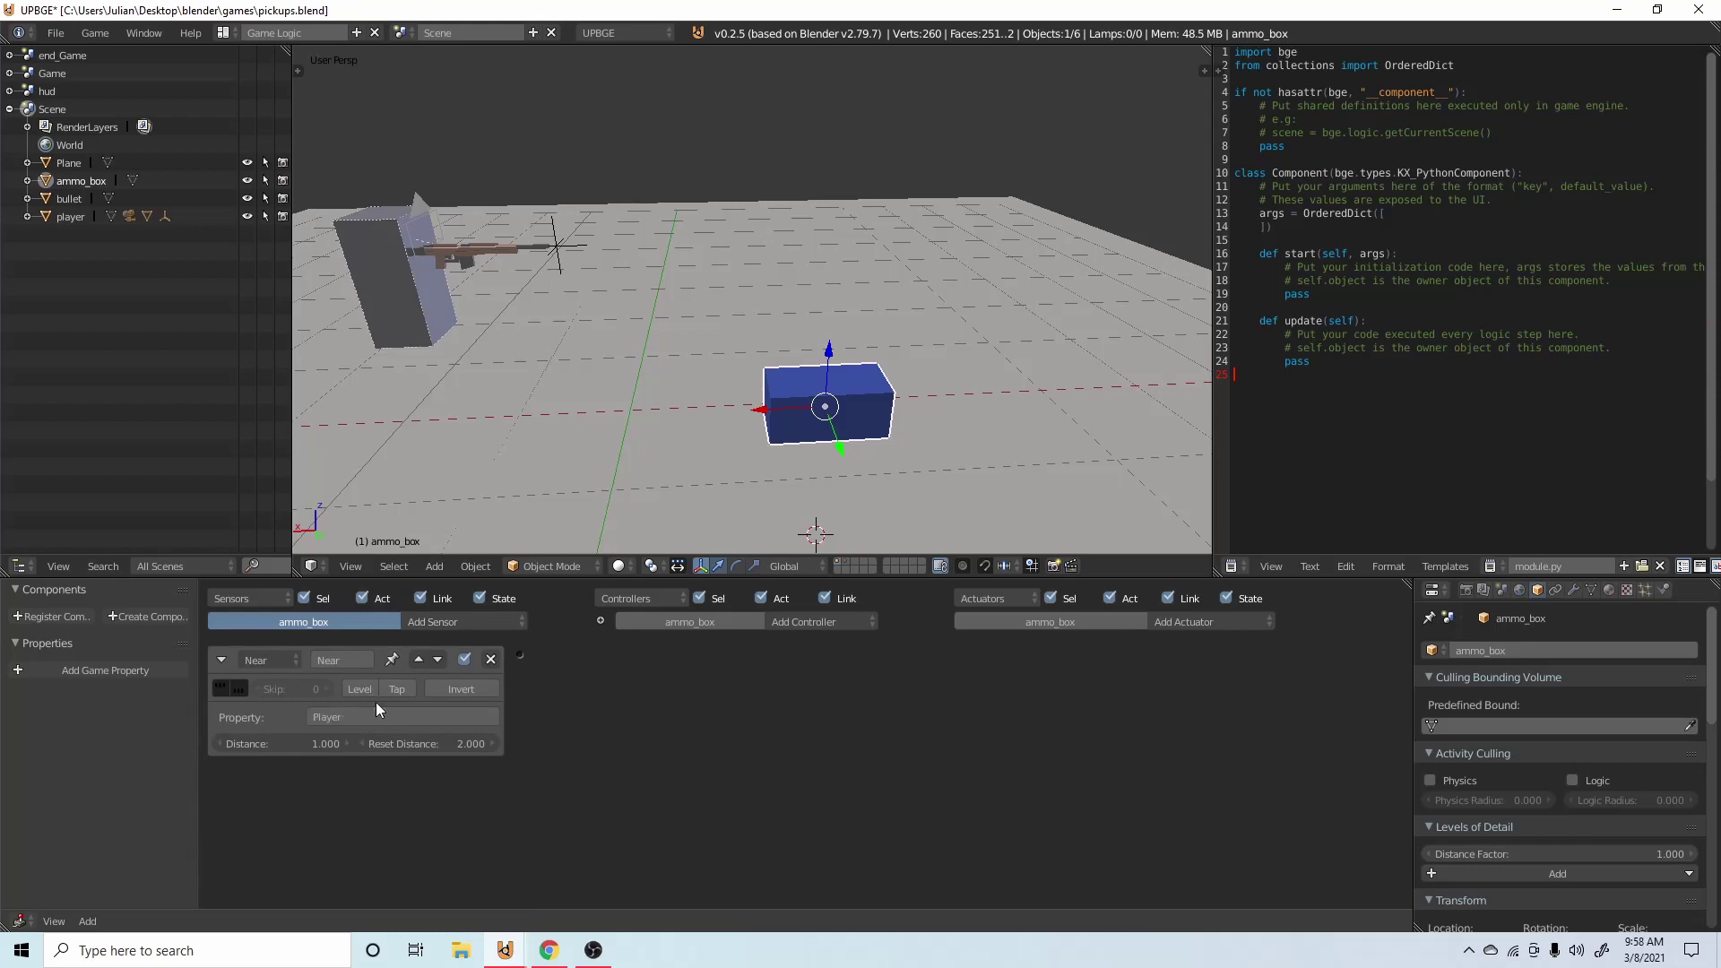
pyautogui.click(278, 742)
pyautogui.write('3')
pyautogui.press('Return')
# Add an Edit Object actuator linked to the Near sensor, and set it to Track to the player object.
pyautogui.click(1191, 621)
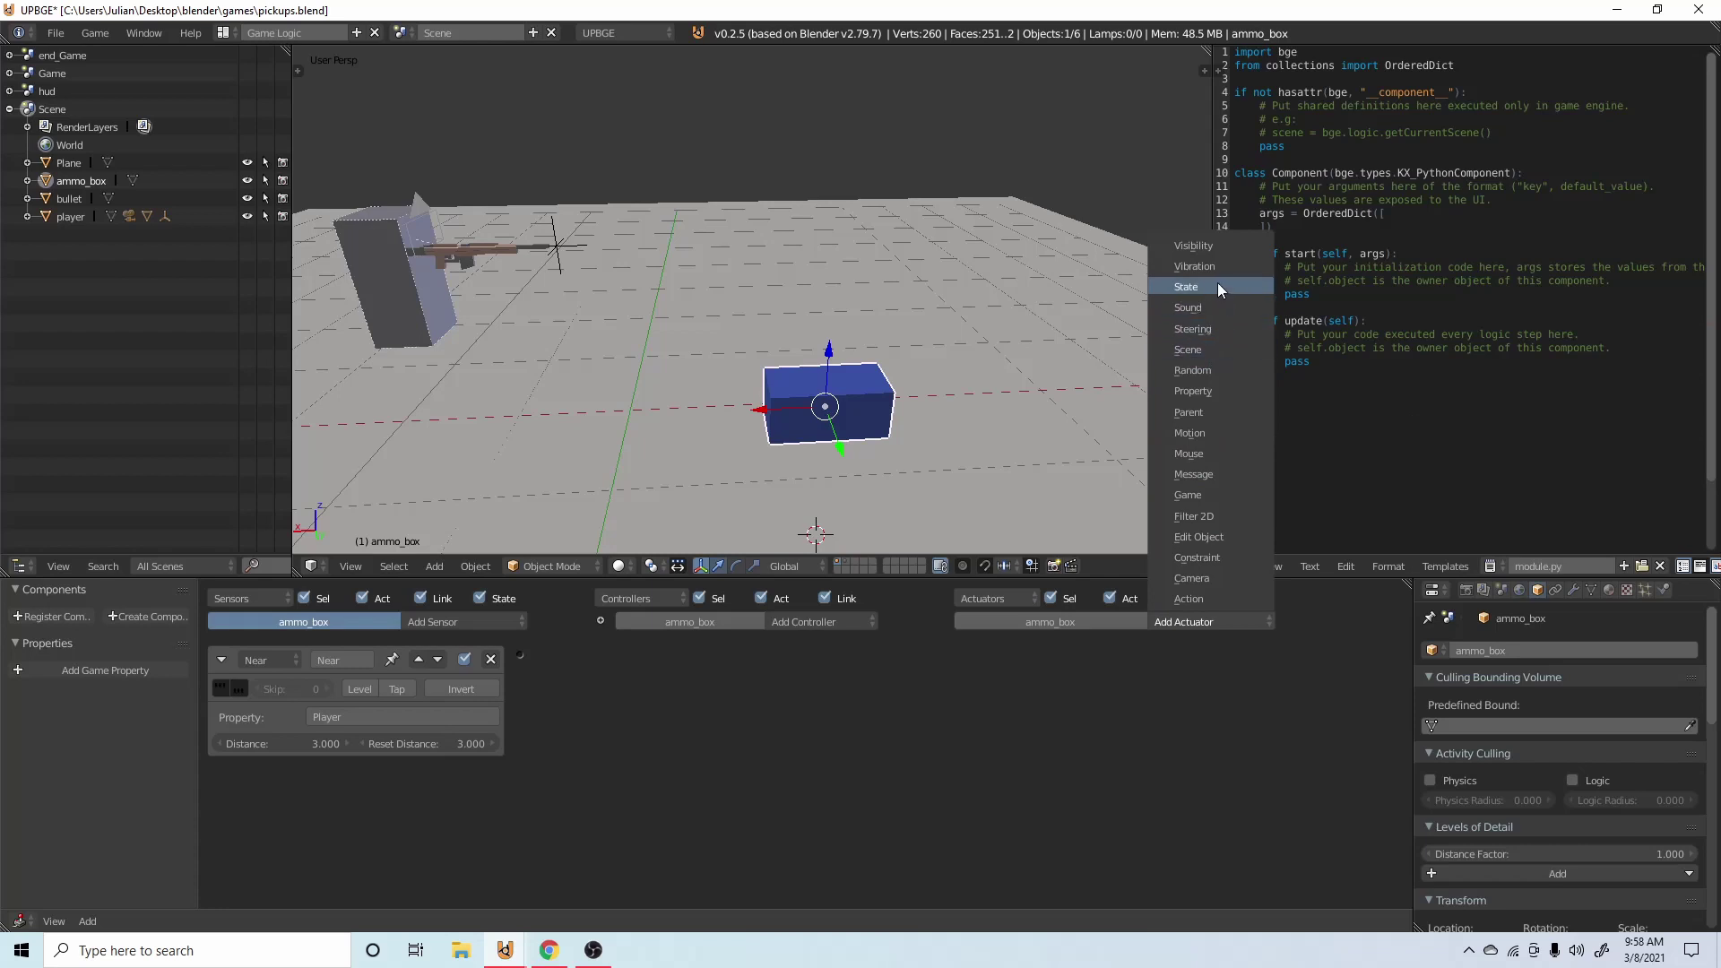
pyautogui.click(1198, 535)
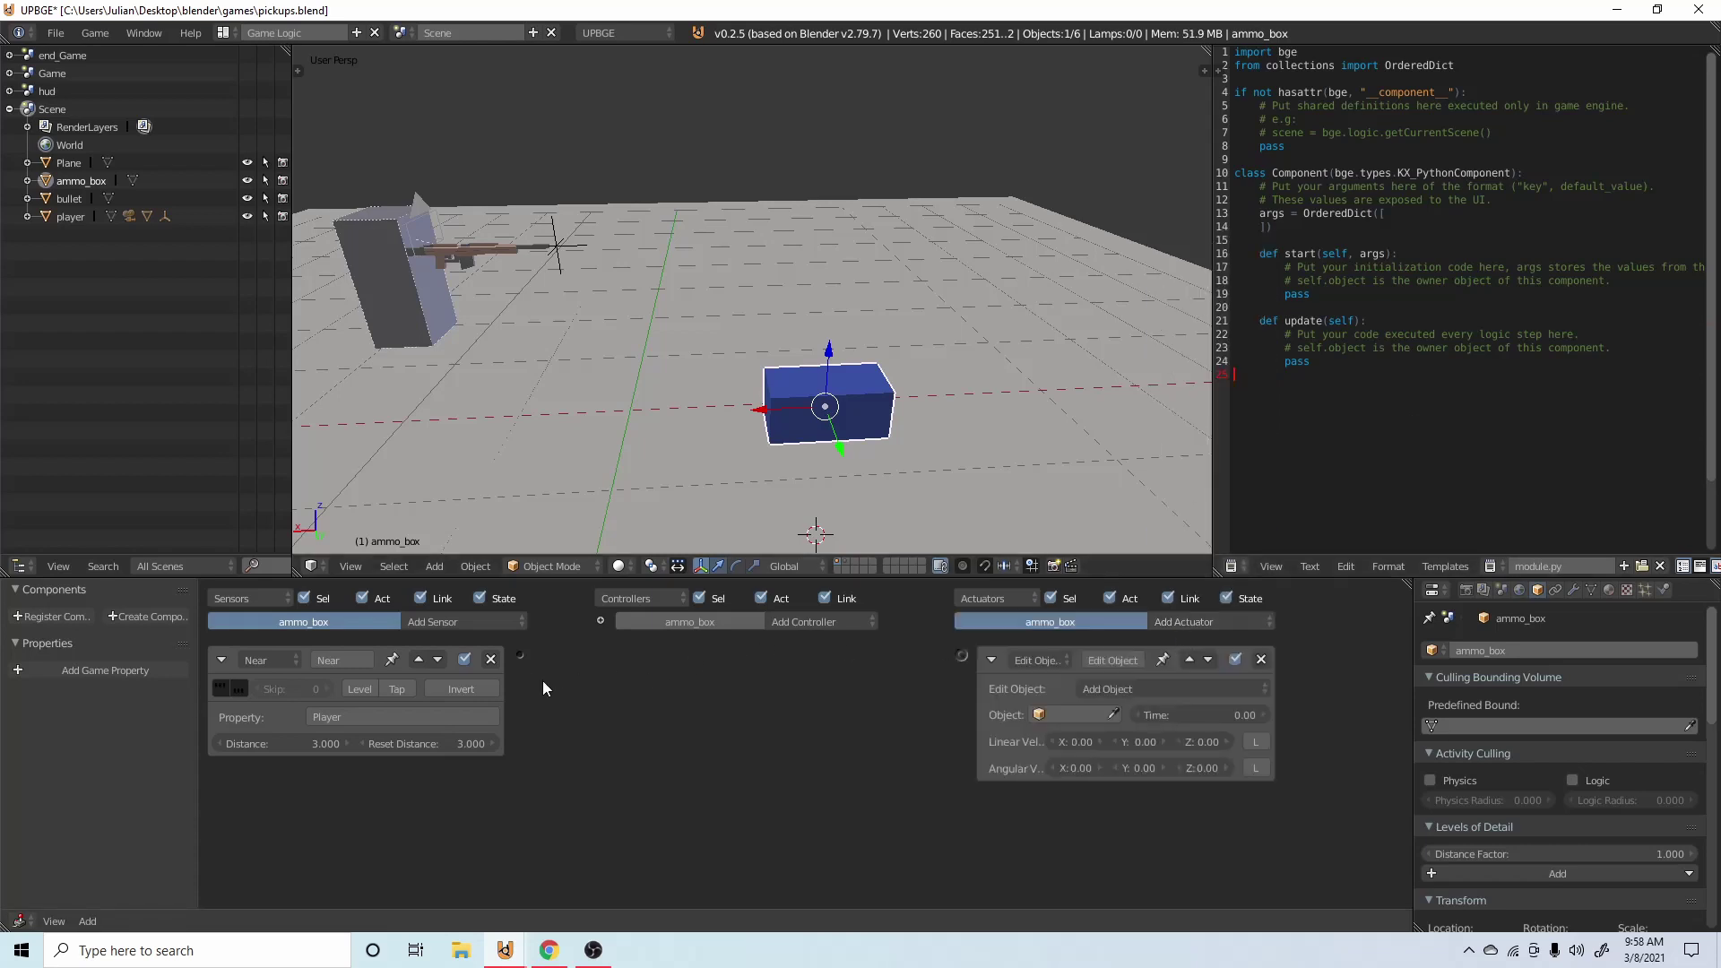
pyautogui.moveTo(523, 657); pyautogui.dragTo(960, 655)
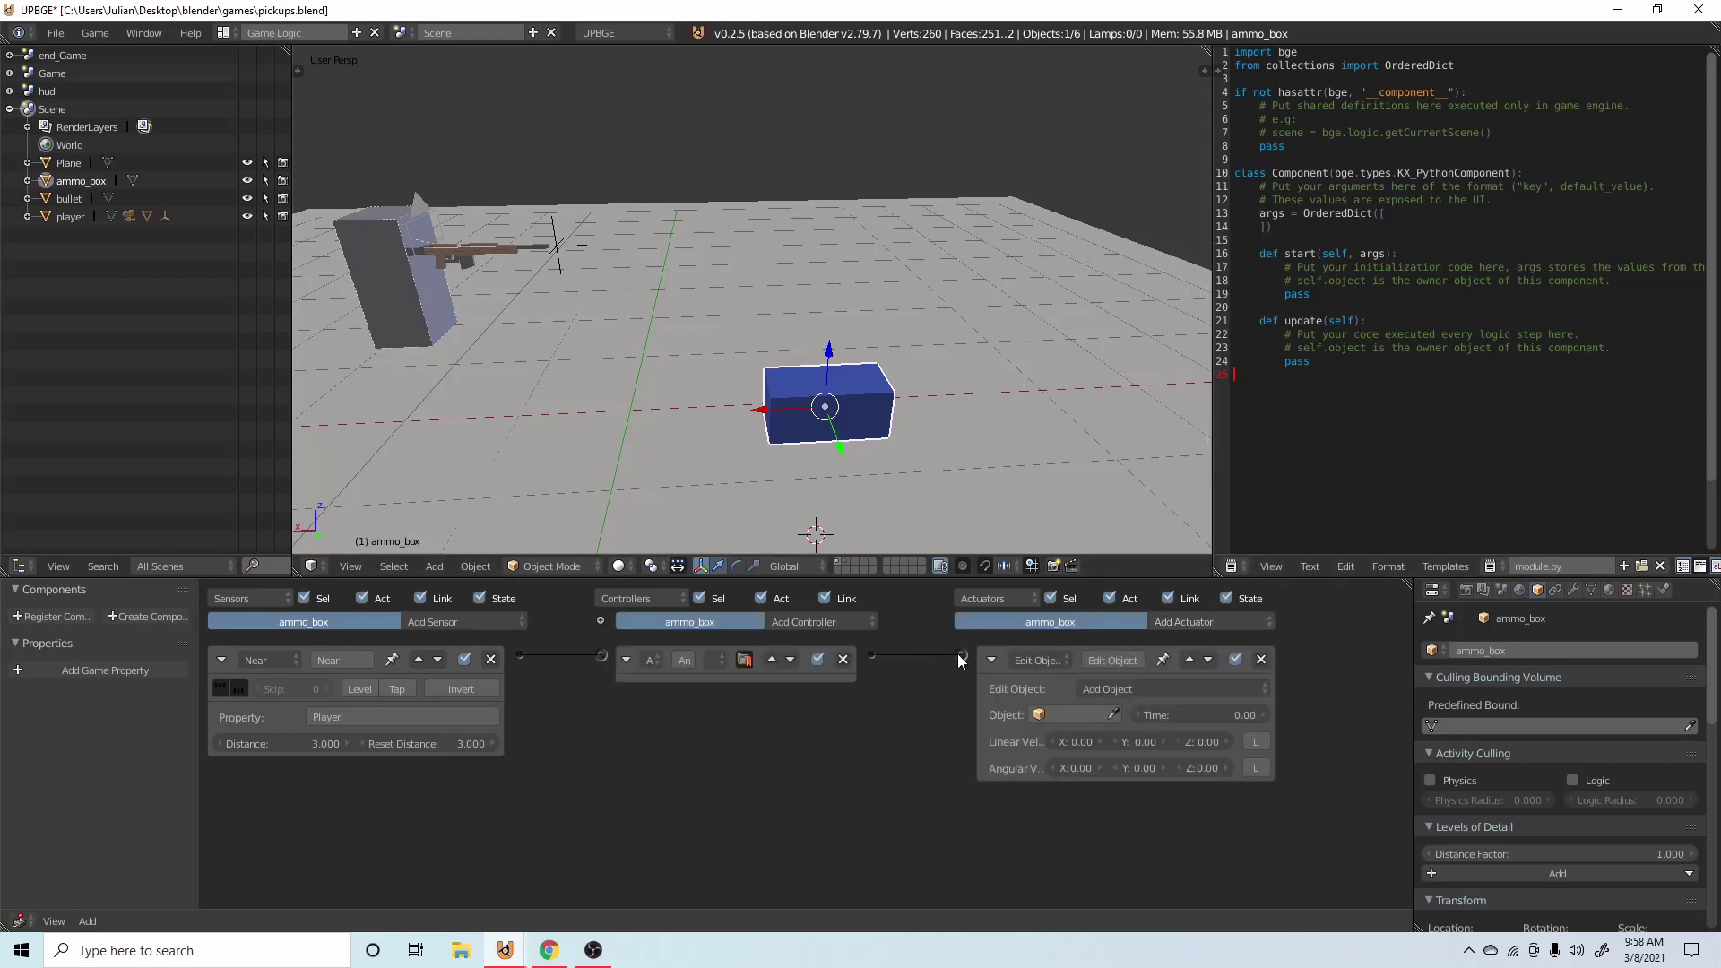
pyautogui.click(1111, 687)
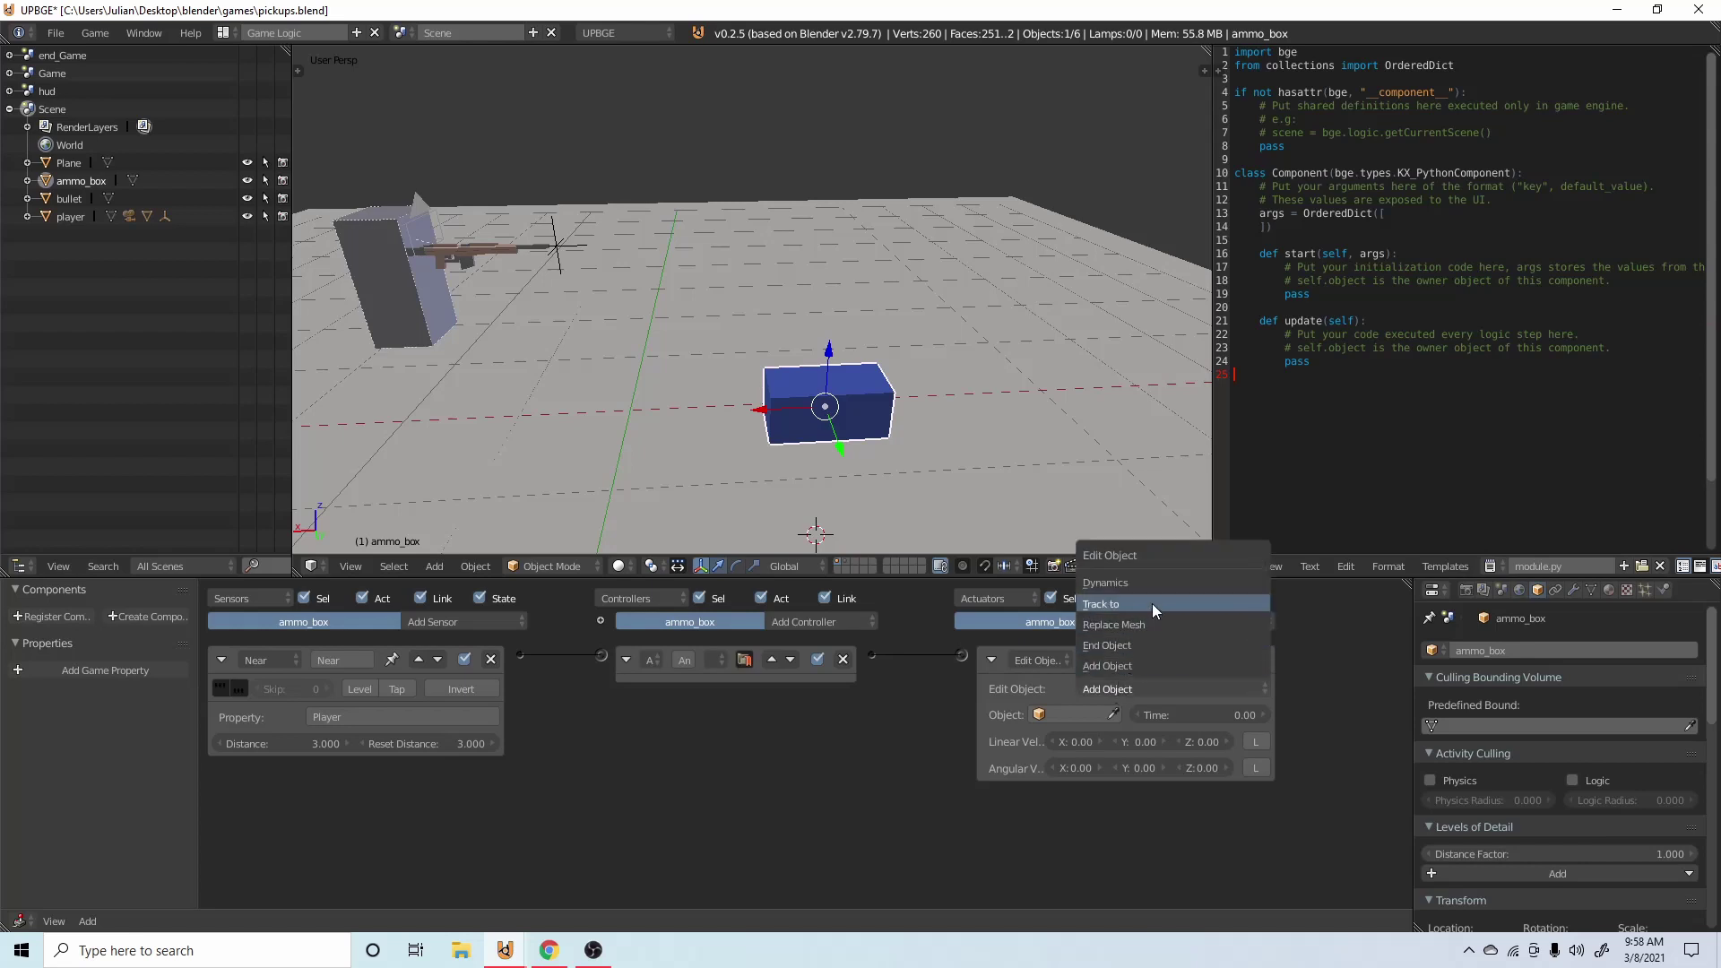
pyautogui.click(1153, 604)
pyautogui.click(1113, 714)
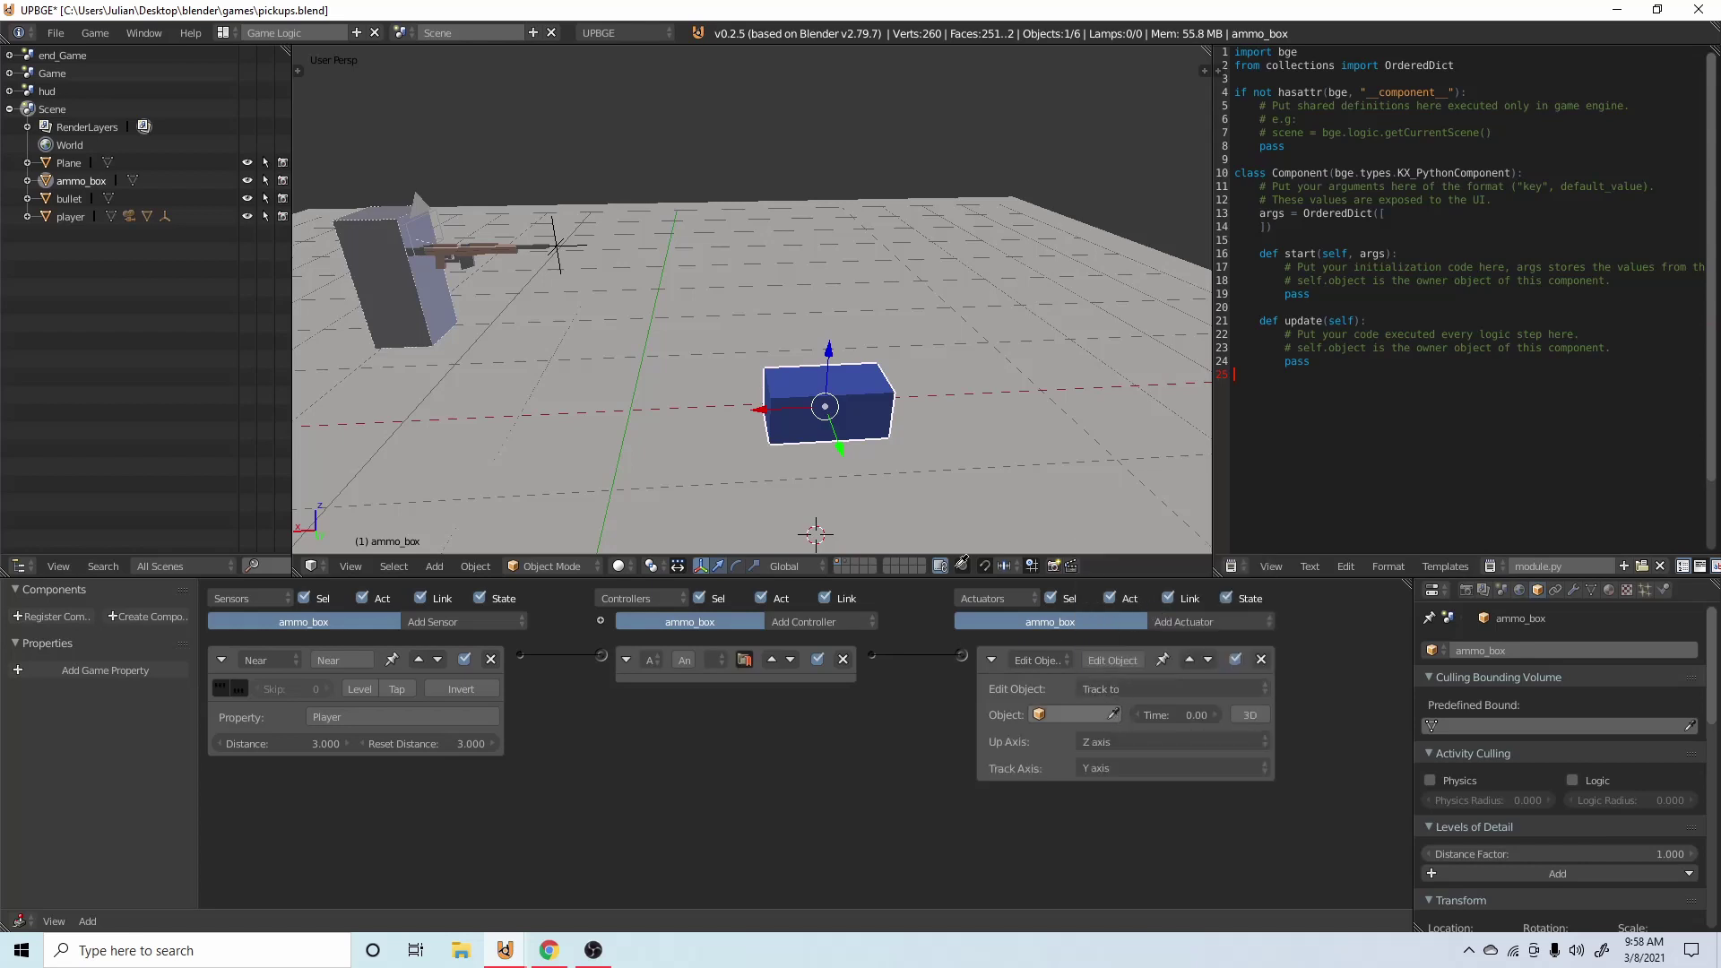
pyautogui.click(412, 294)
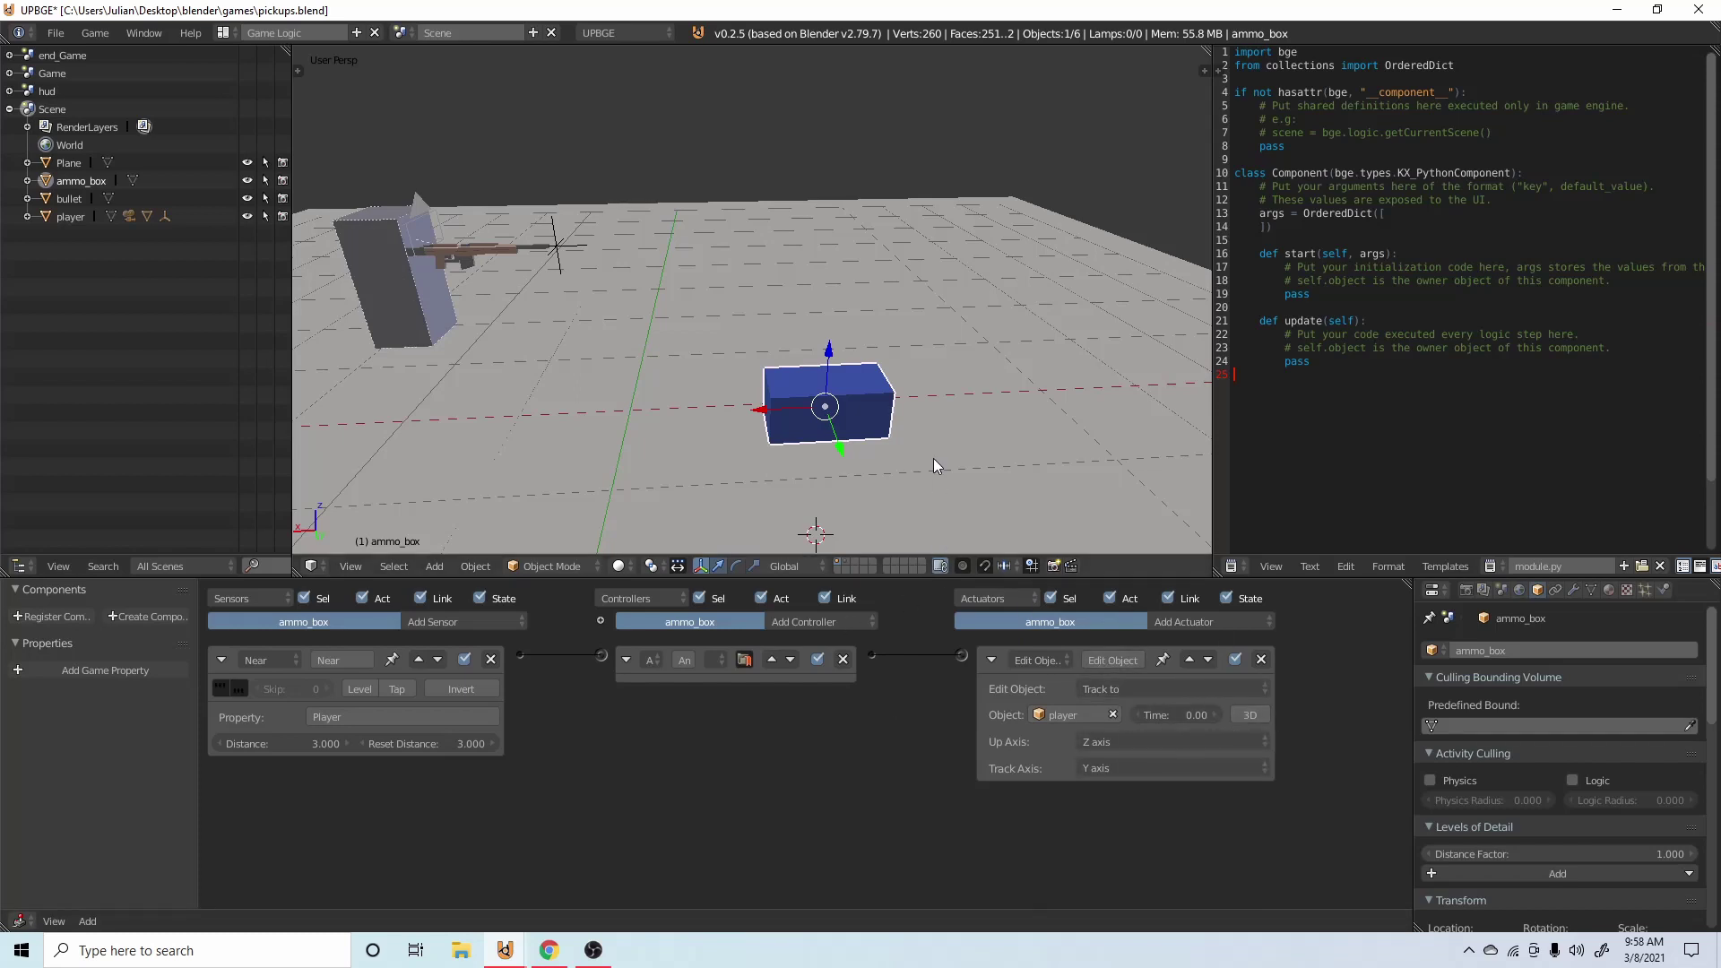
# Save the file and run the game, walking the player near the ammo box to test its tracking.
pyautogui.hotkey('ctrl', 's')
pyautogui.press('p')
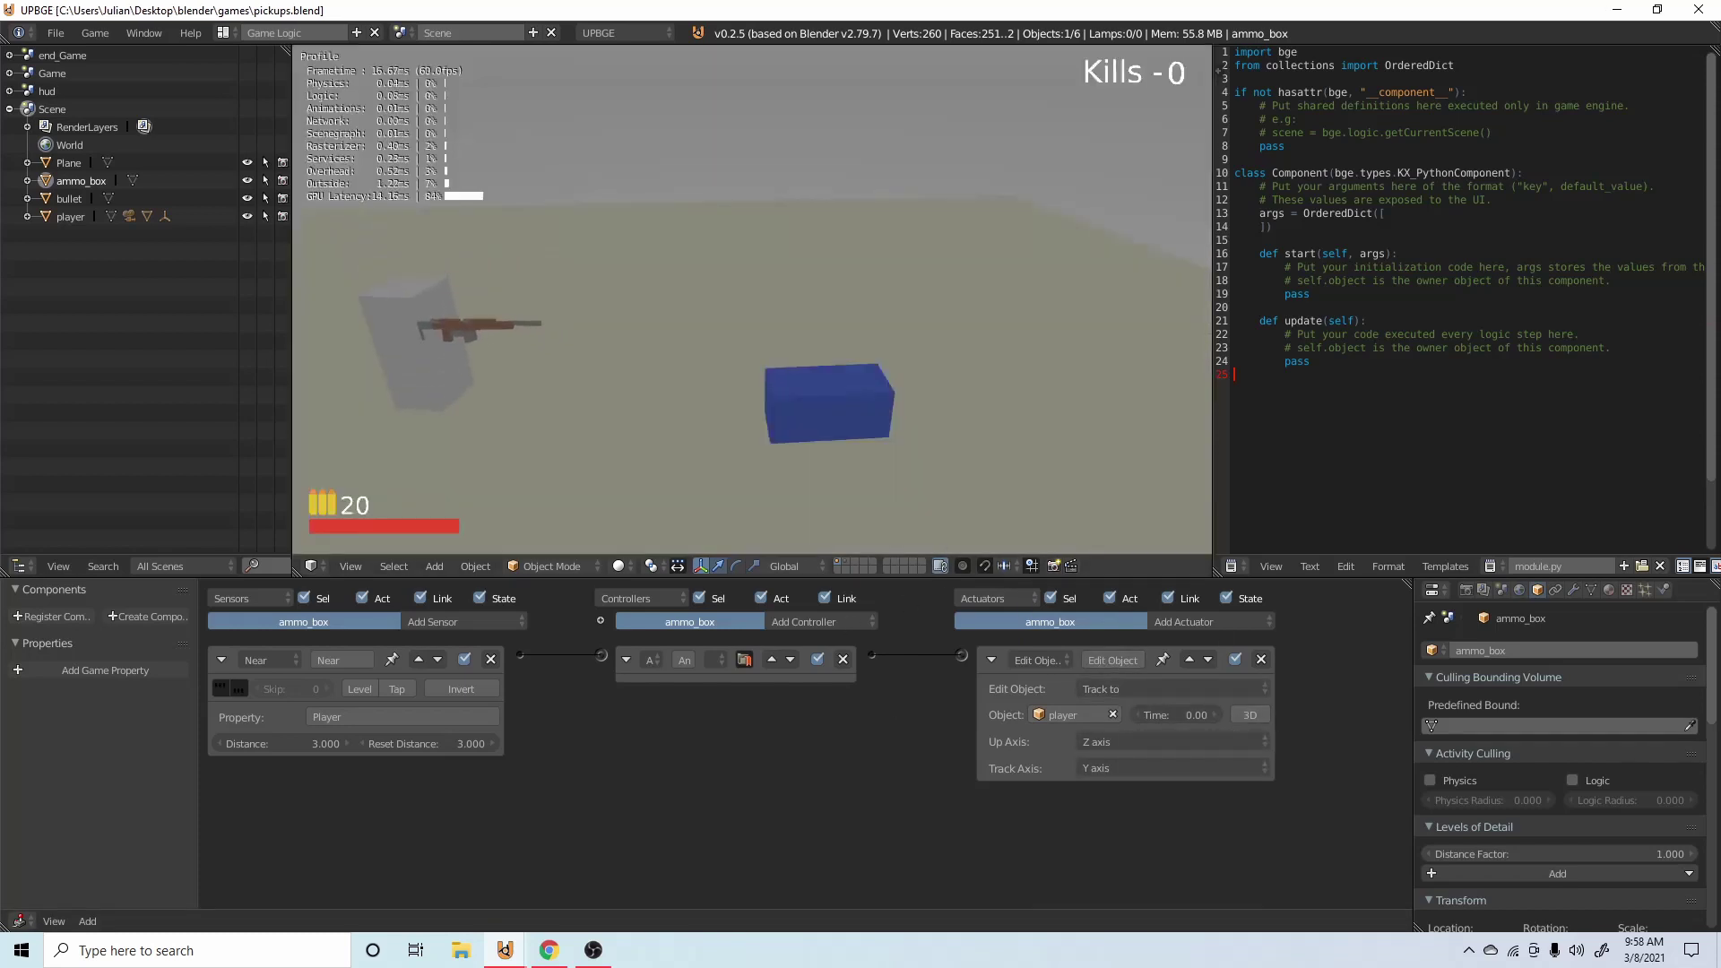
pyautogui.press('w')
pyautogui.press('w')
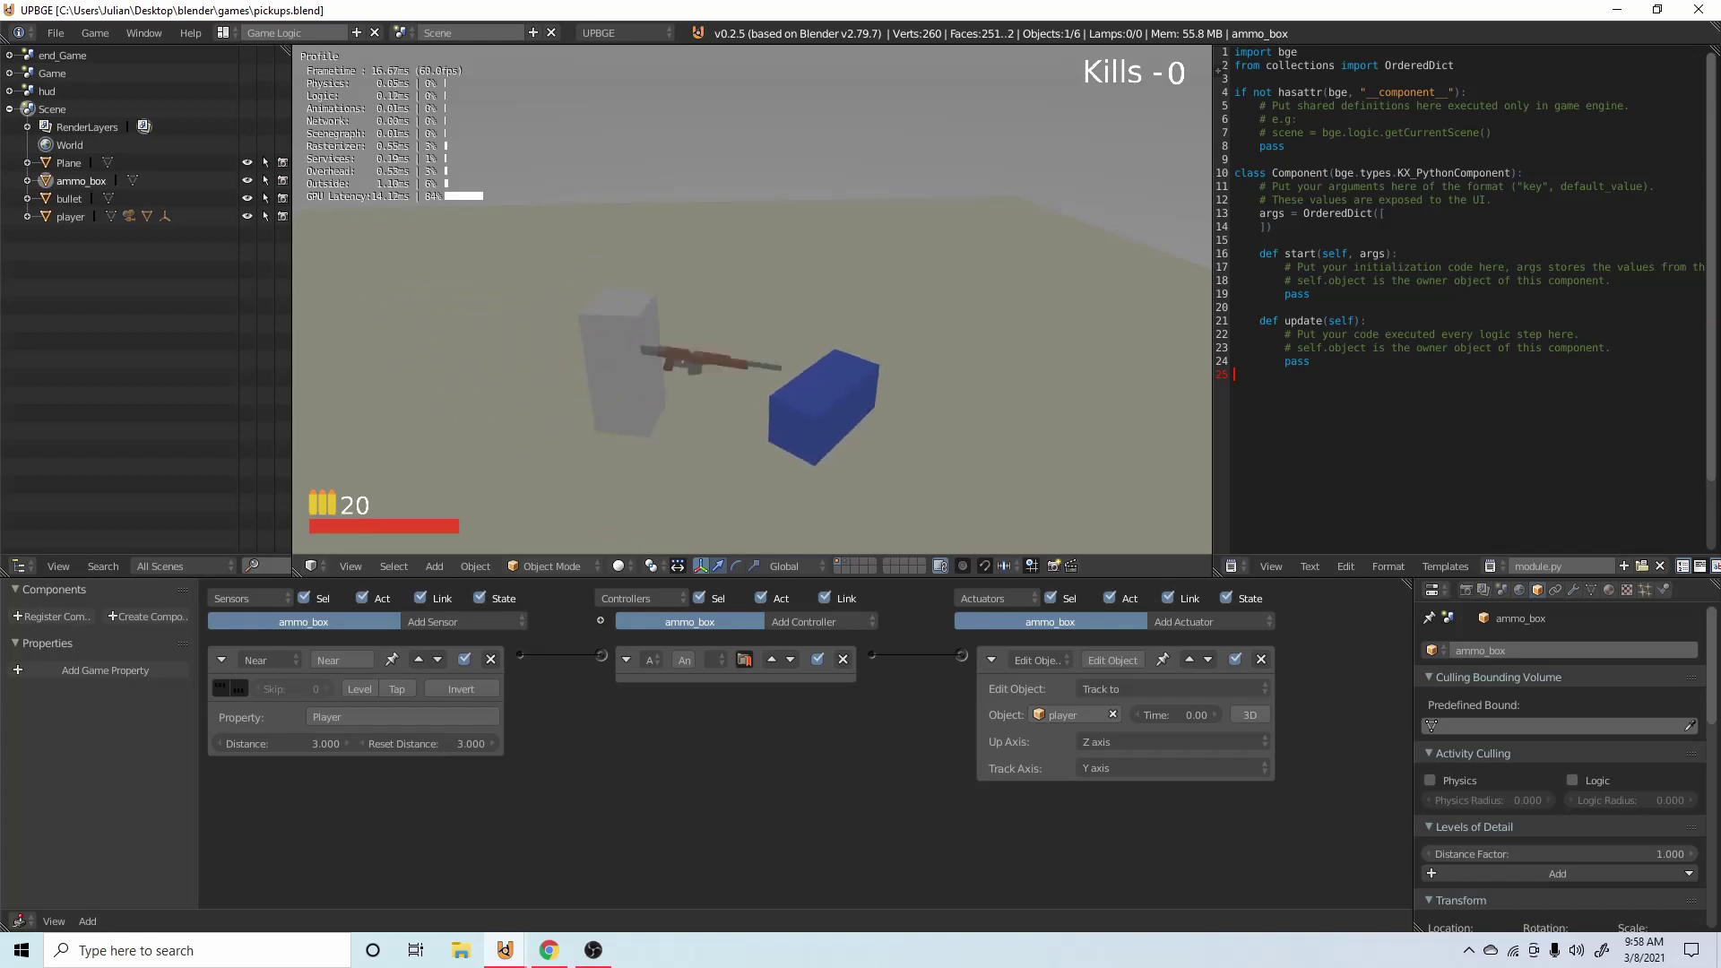
pyautogui.press('w')
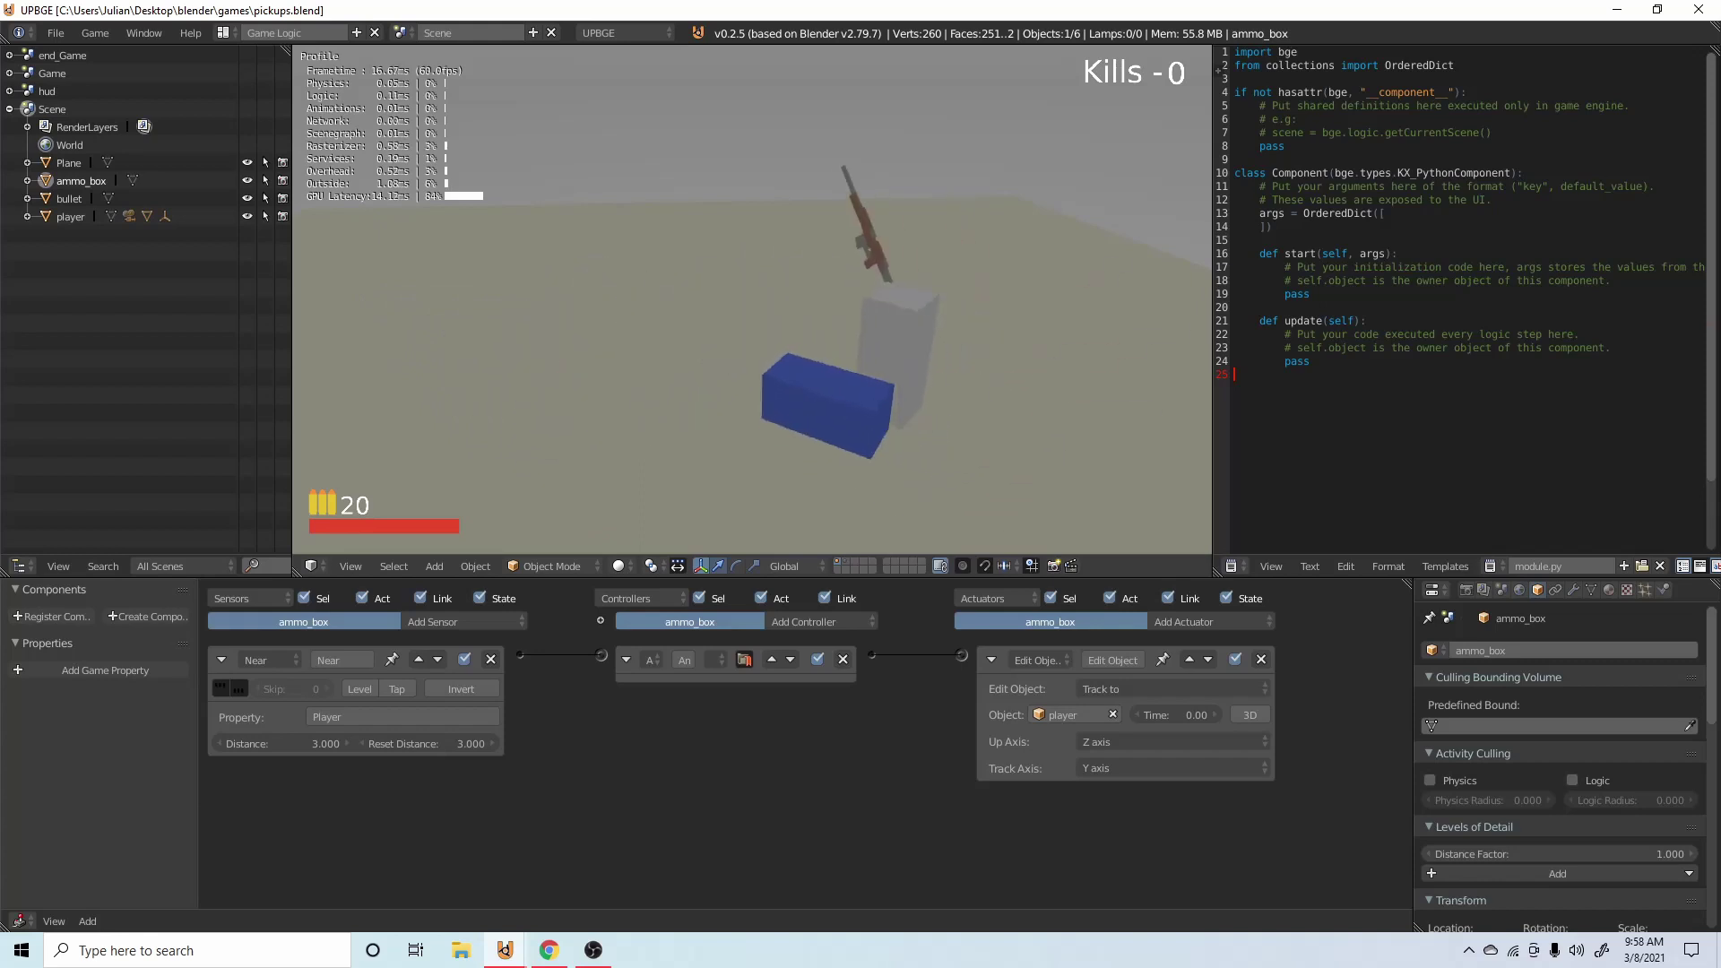
pyautogui.press('Escape')
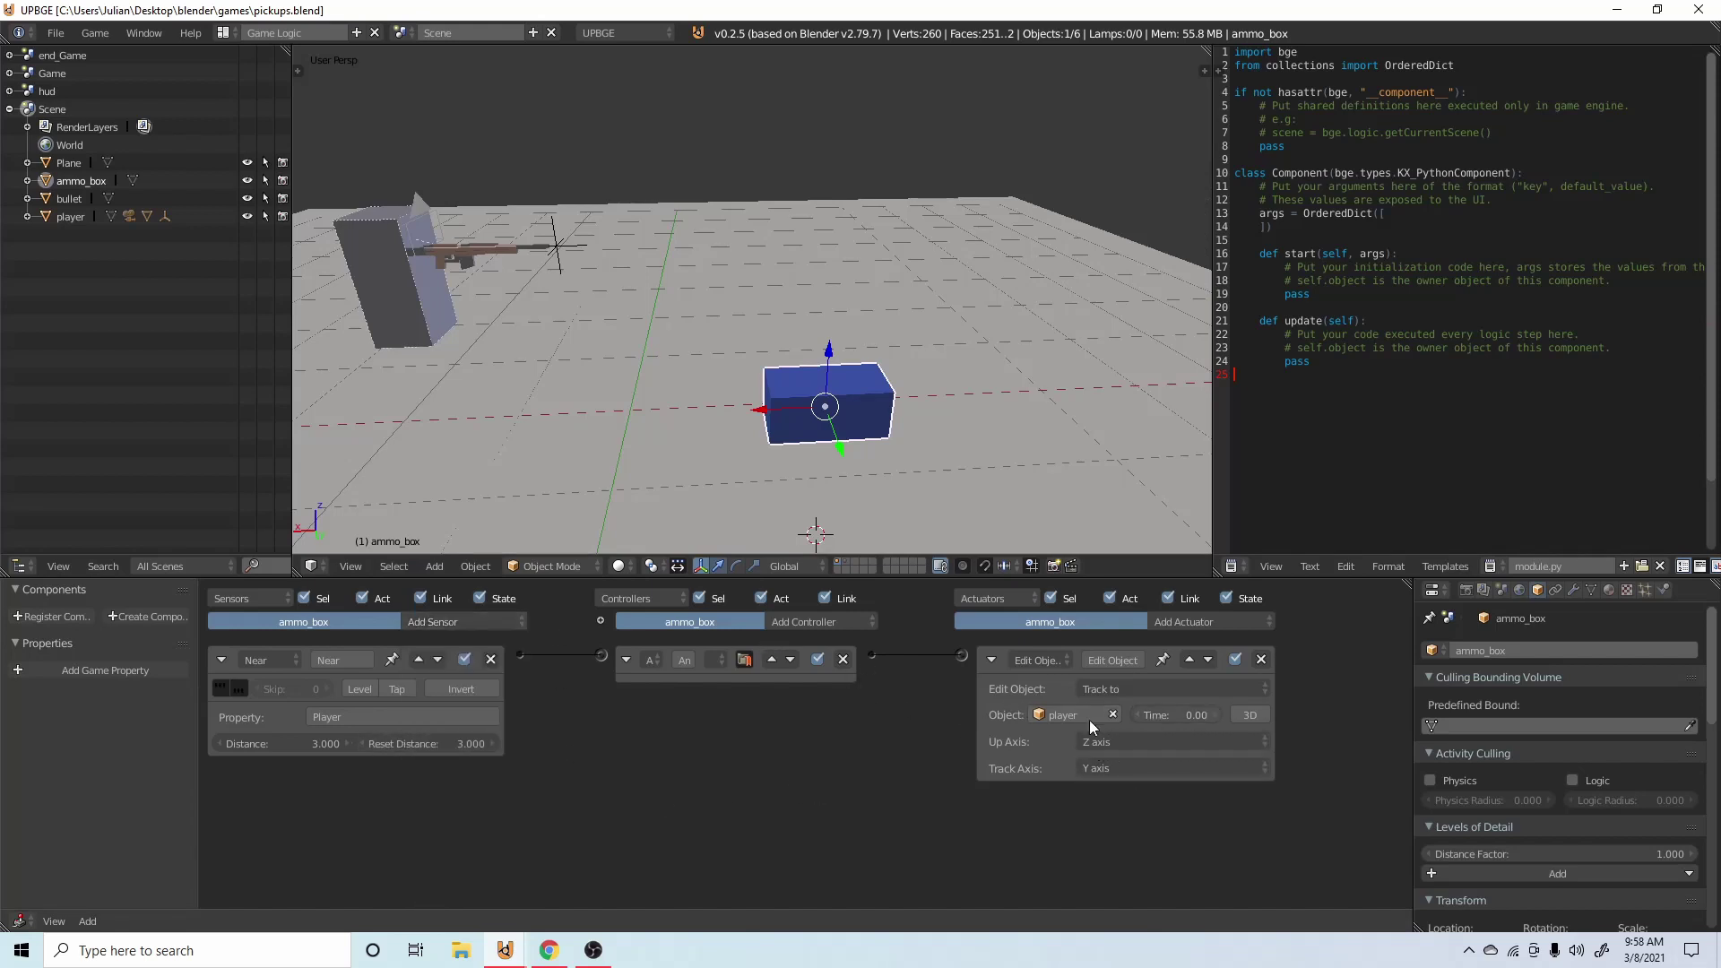
# Add a Simple Motion actuator to ammo_box, linked to the same And controller, with a local Y location of 0.10.
pyautogui.click(1202, 625)
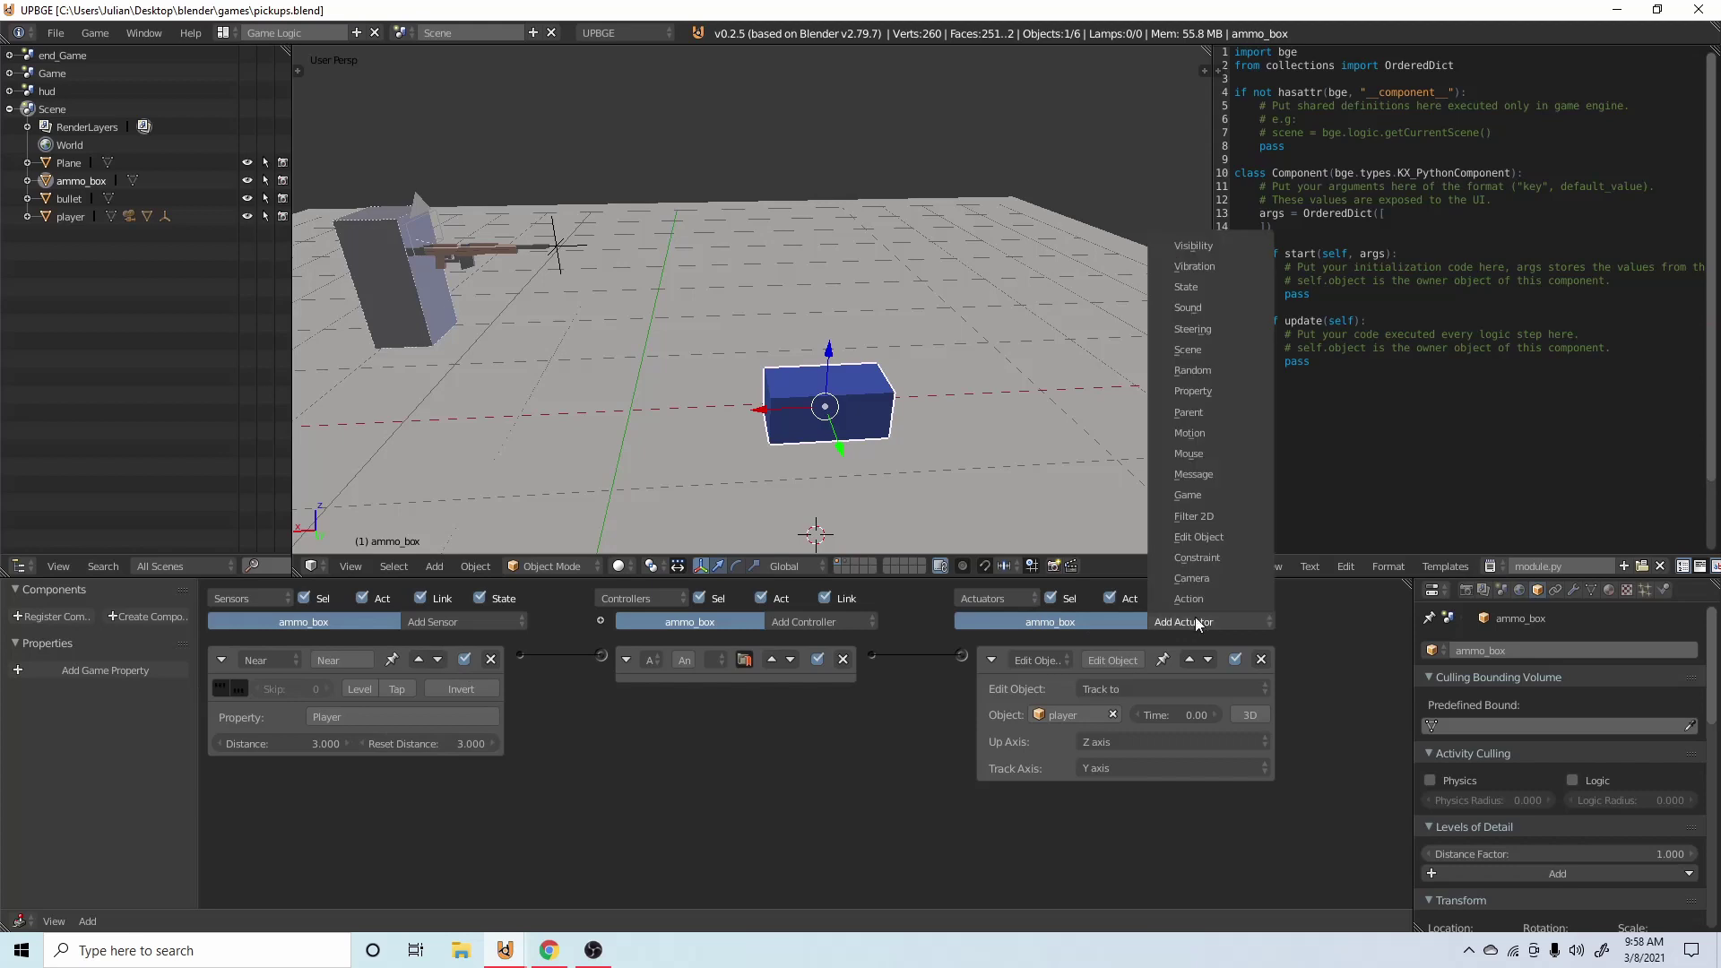
pyautogui.click(1190, 433)
pyautogui.click(990, 660)
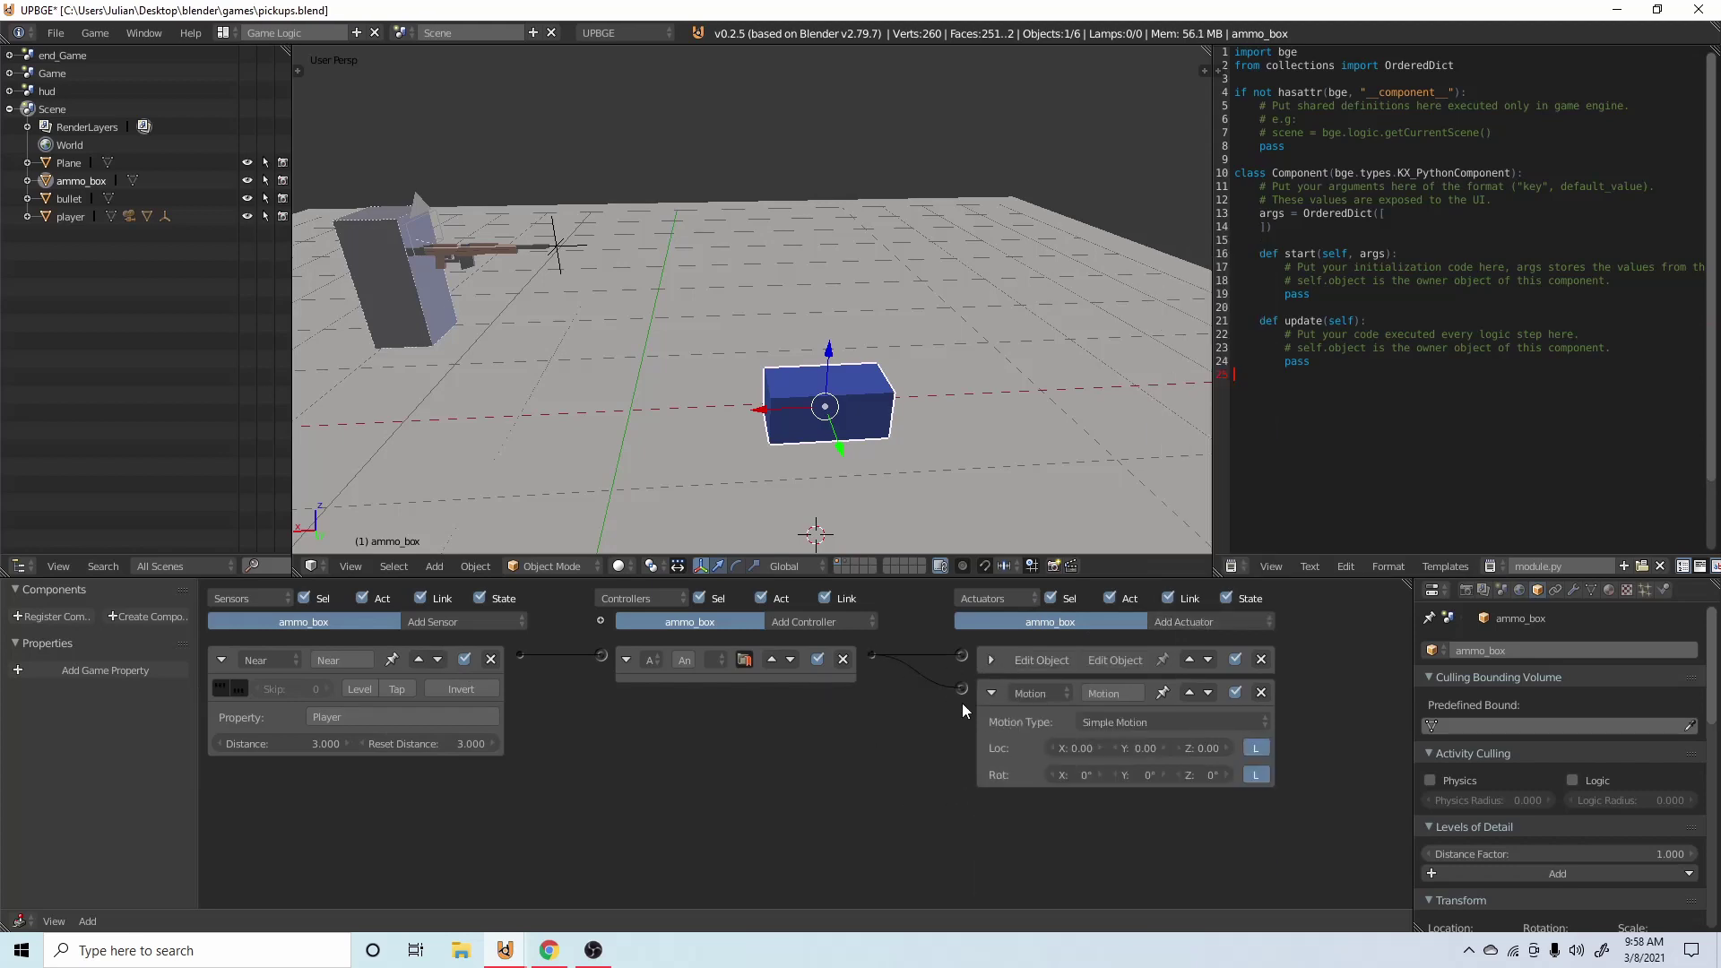
pyautogui.hotkey('ctrl', 's')
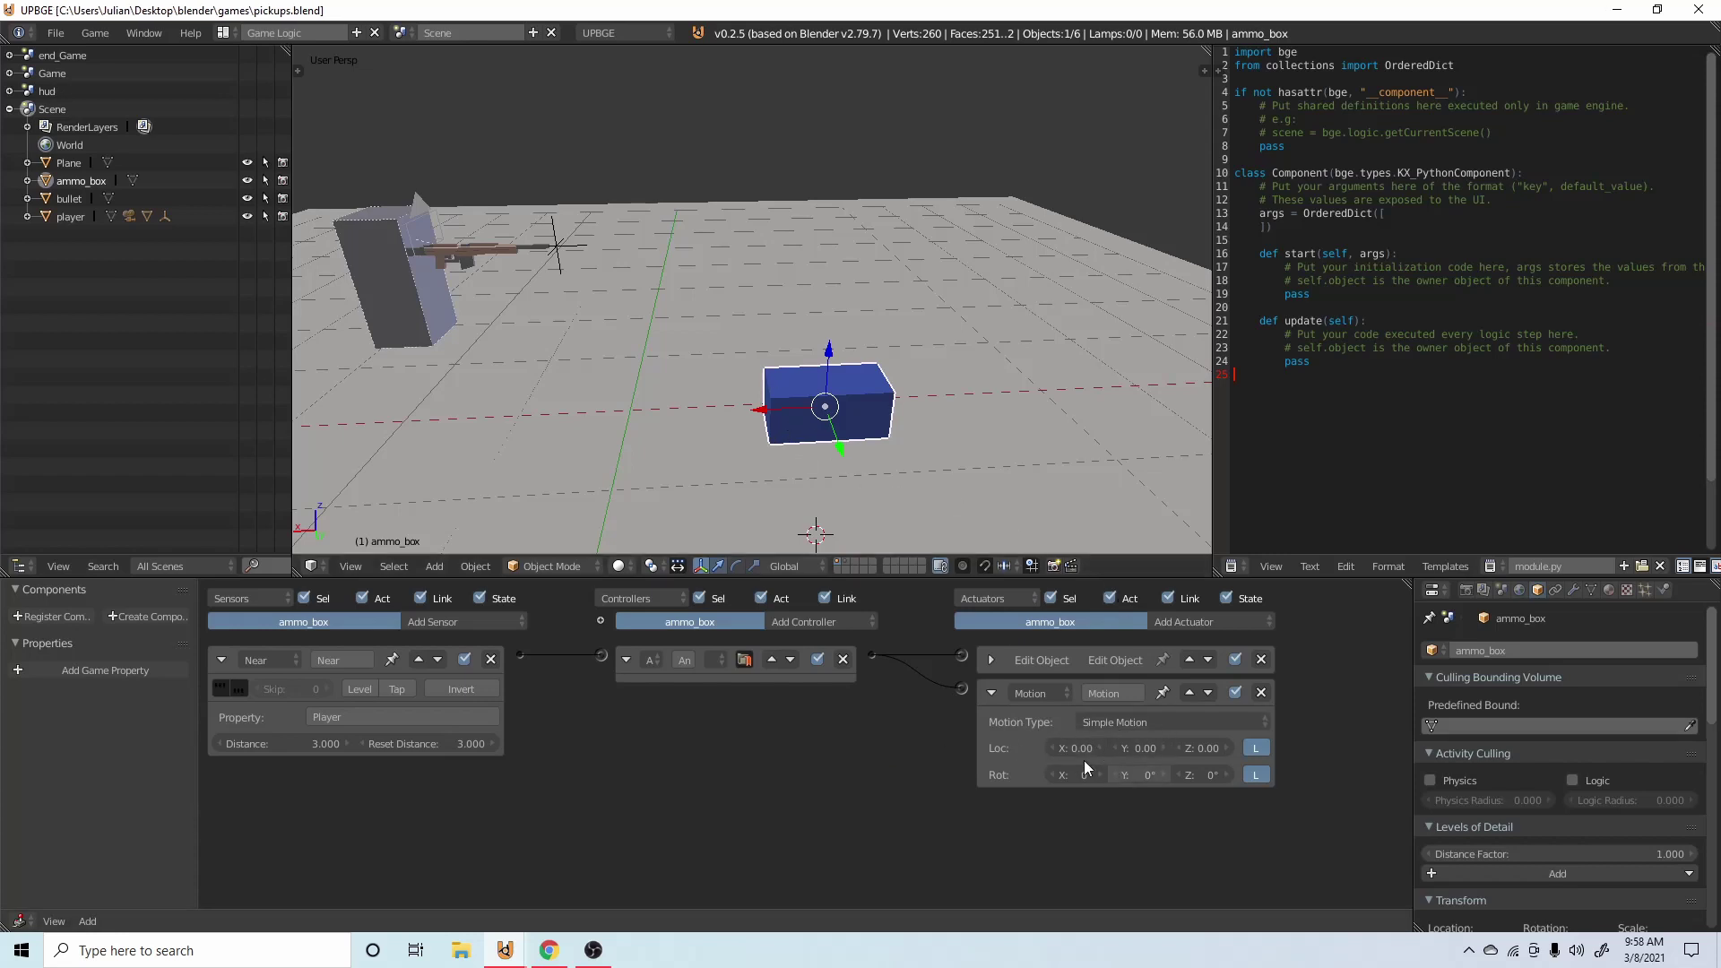
pyautogui.click(989, 659)
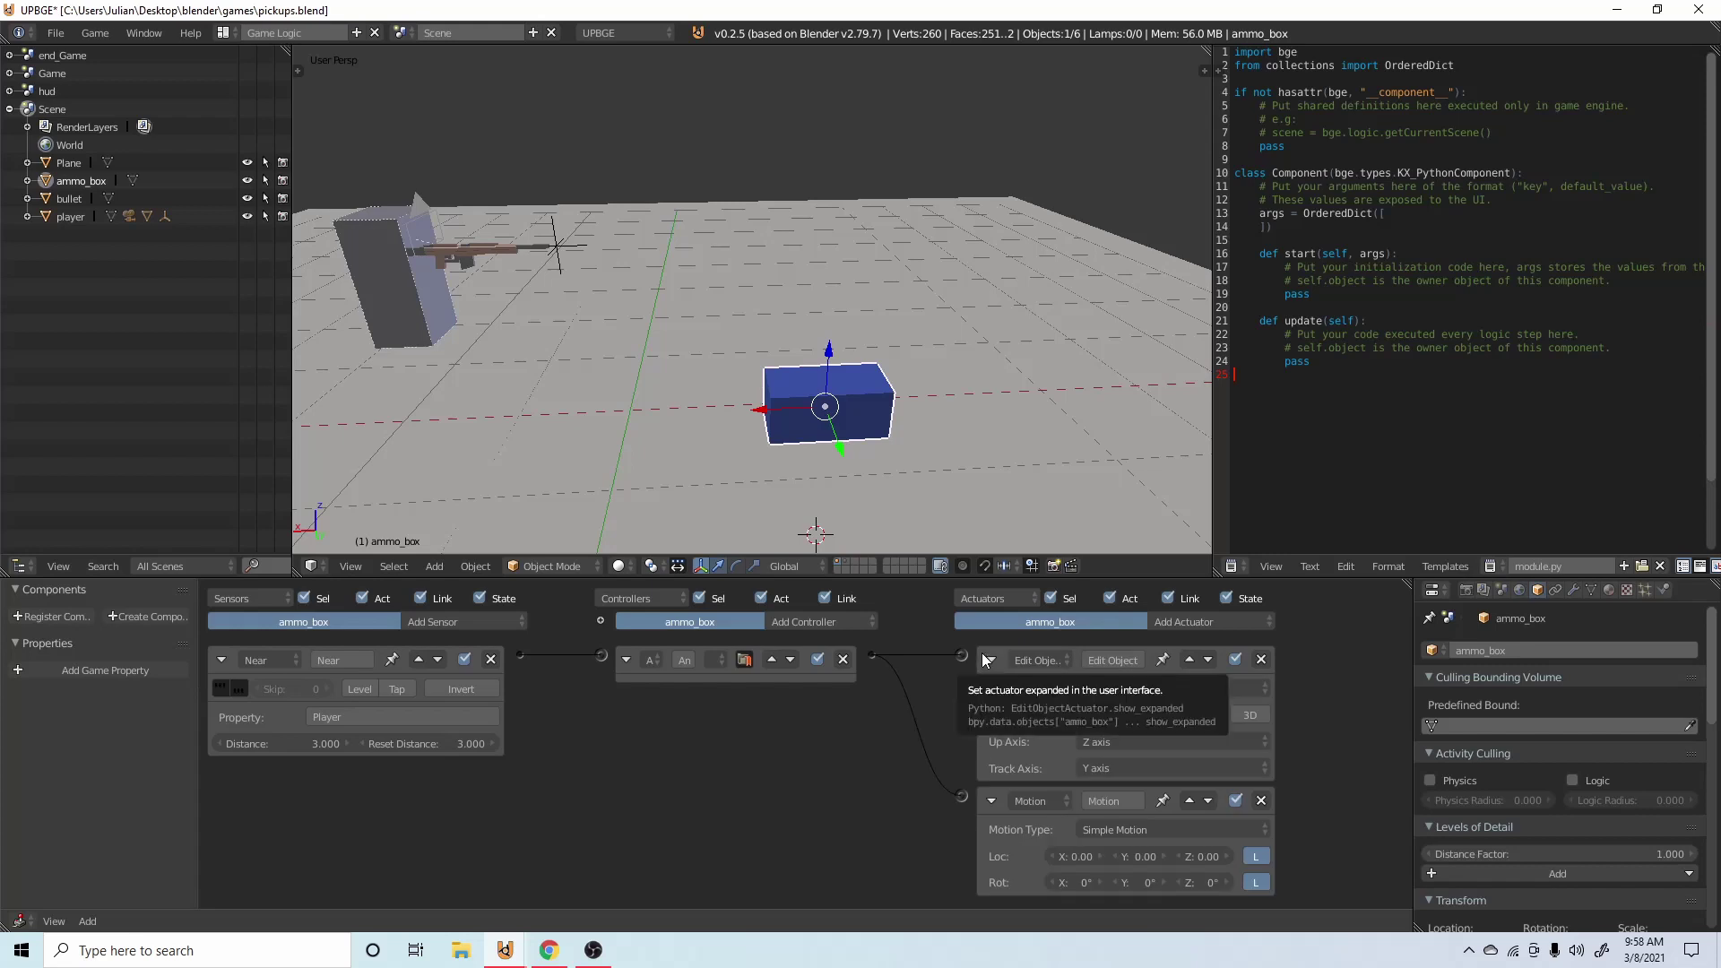
pyautogui.click(984, 659)
pyautogui.click(1164, 748)
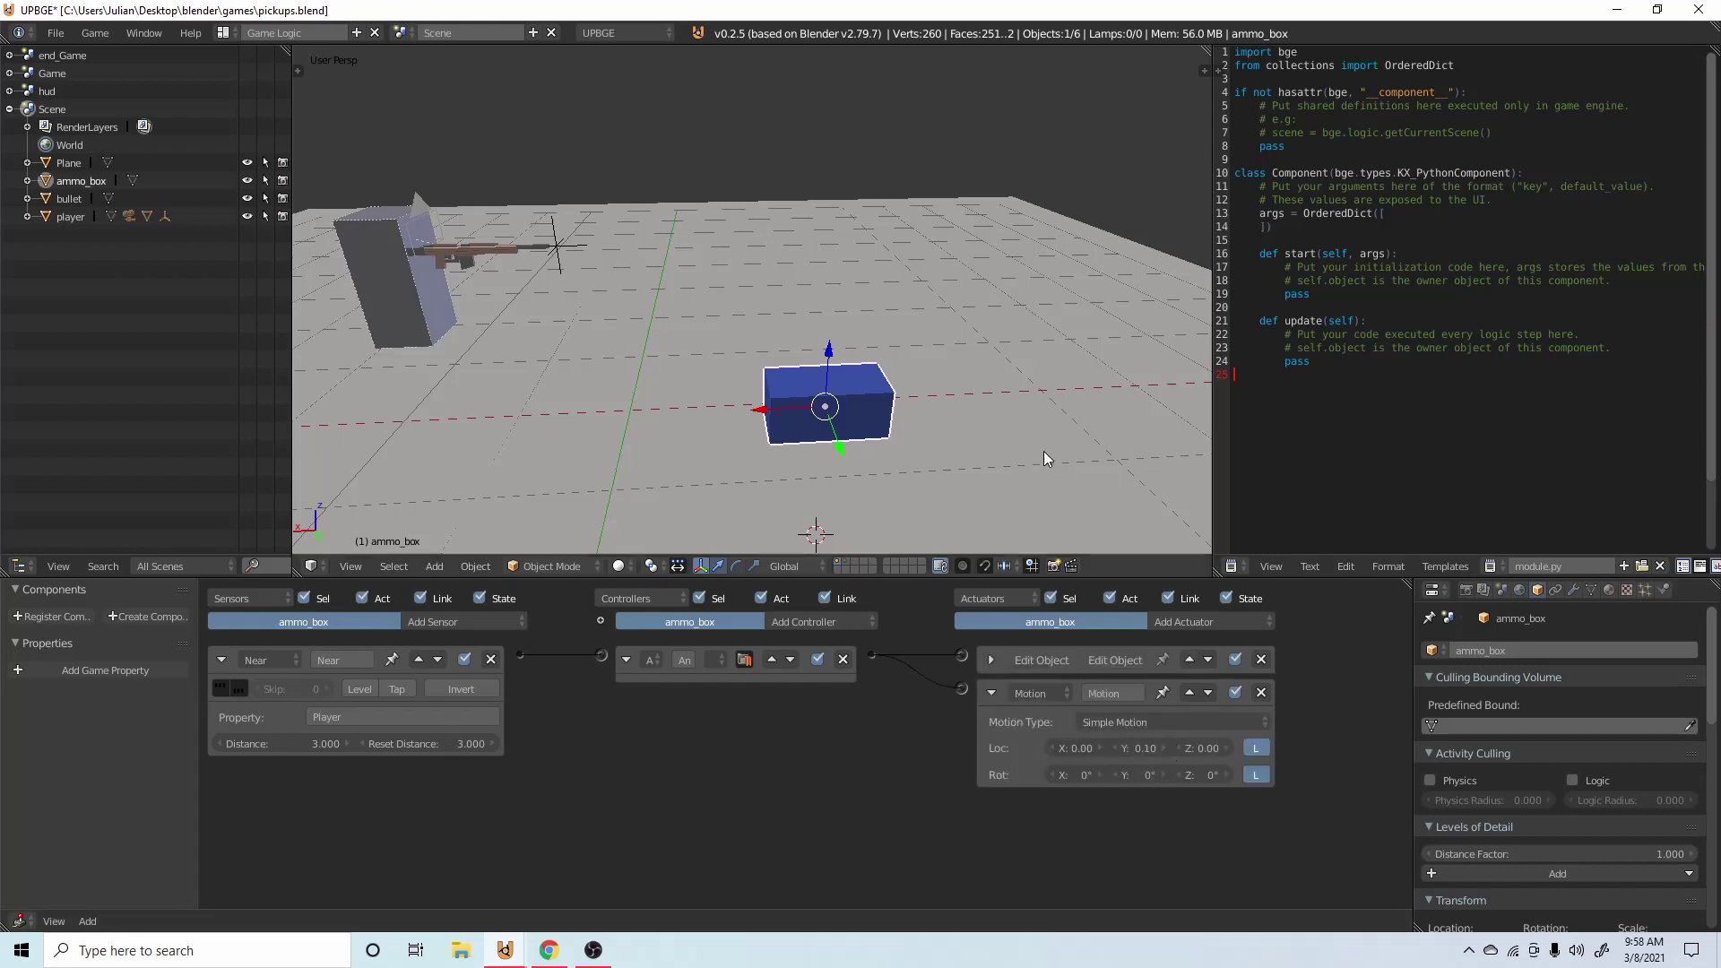
# Save the file and run the game to test the ammo box moving toward the player.
pyautogui.hotkey('ctrl', 's')
pyautogui.press('p')
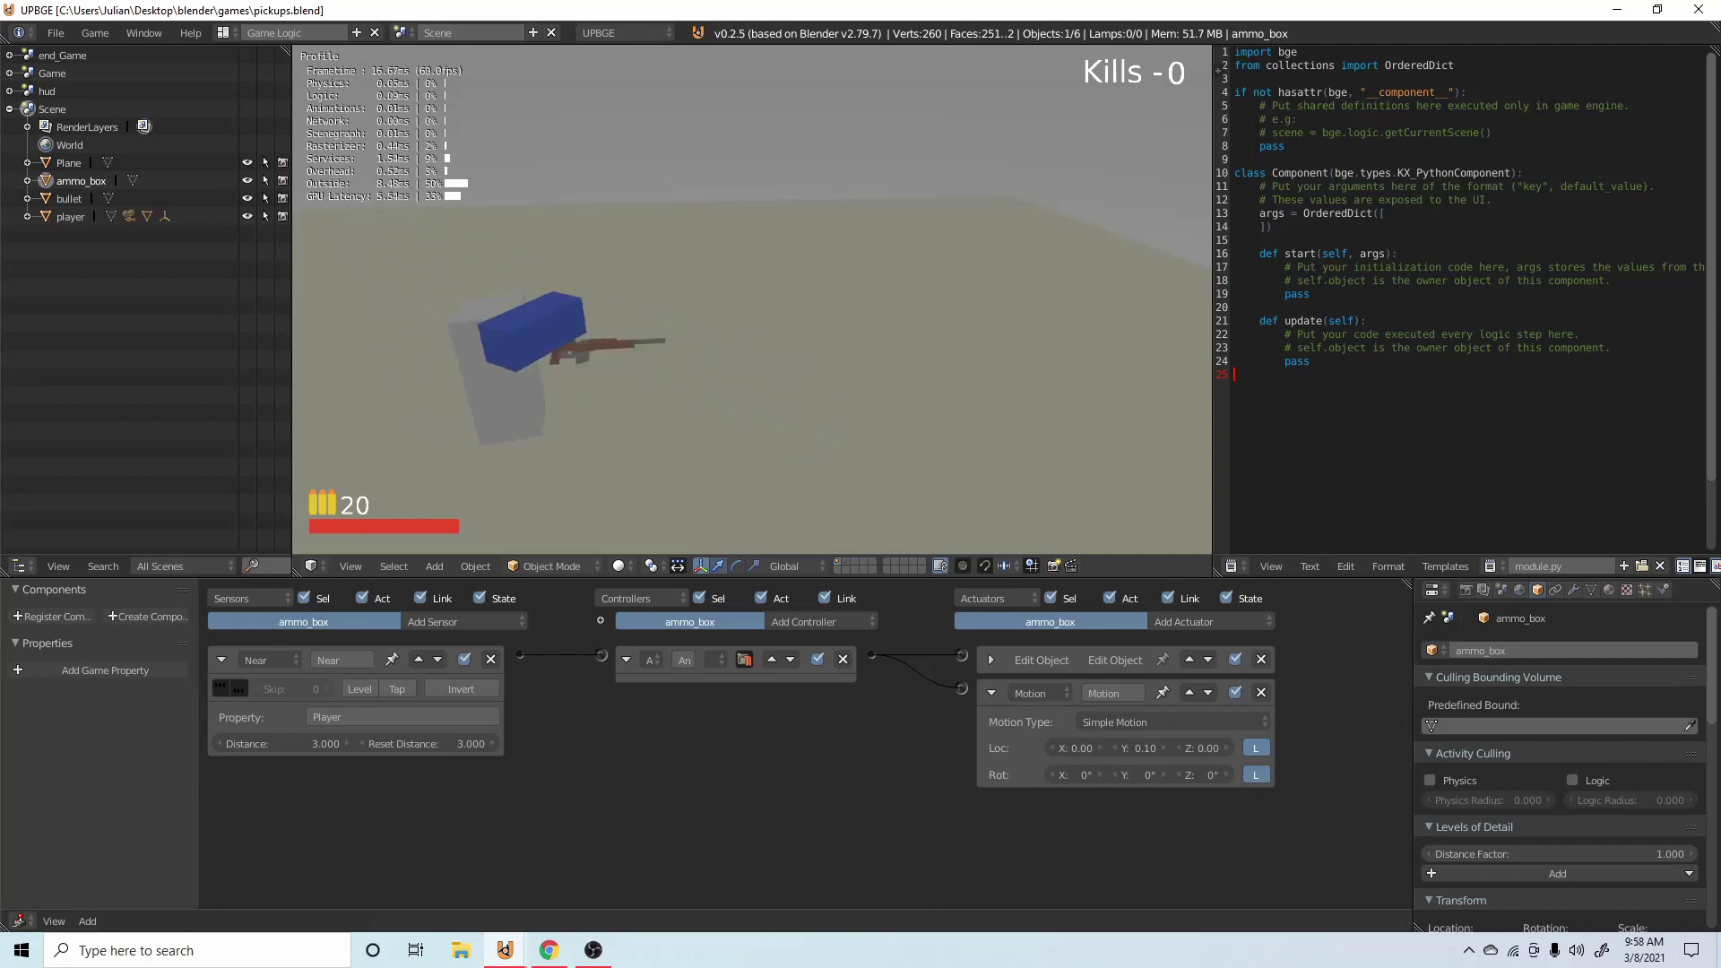
pyautogui.press('Escape')
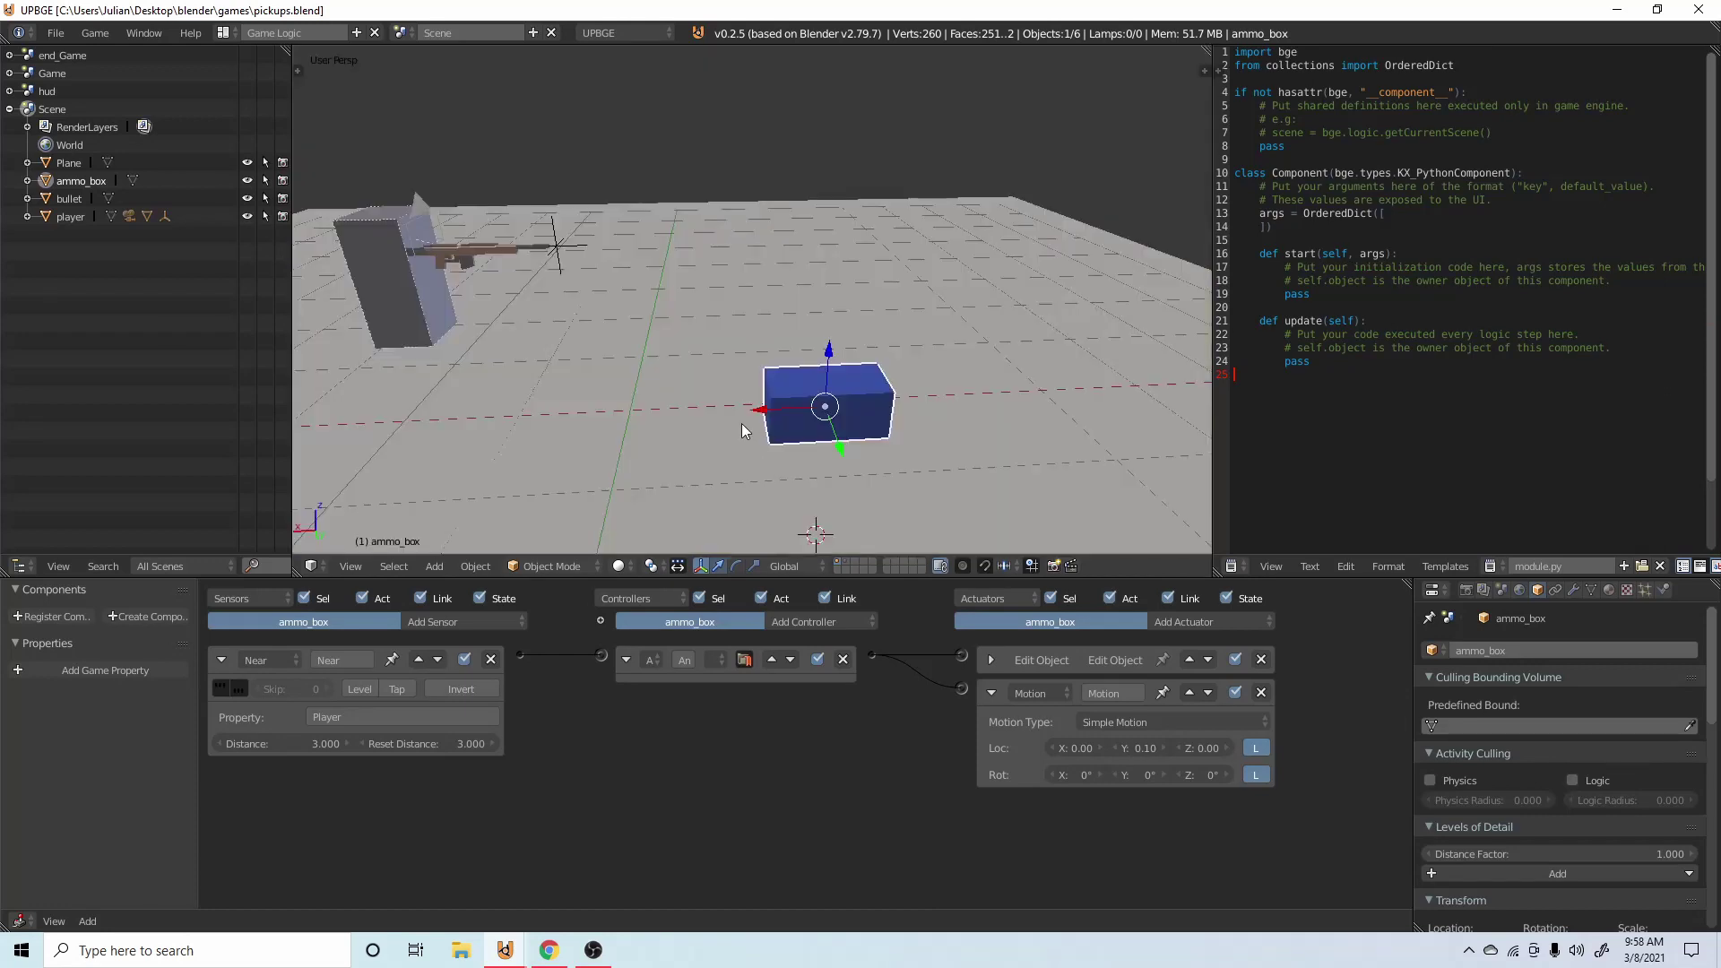
# Change ammo_box's physics type to Rigid Body with Box collision bounds enabled, and save the file.
pyautogui.click(1664, 588)
pyautogui.click(1602, 672)
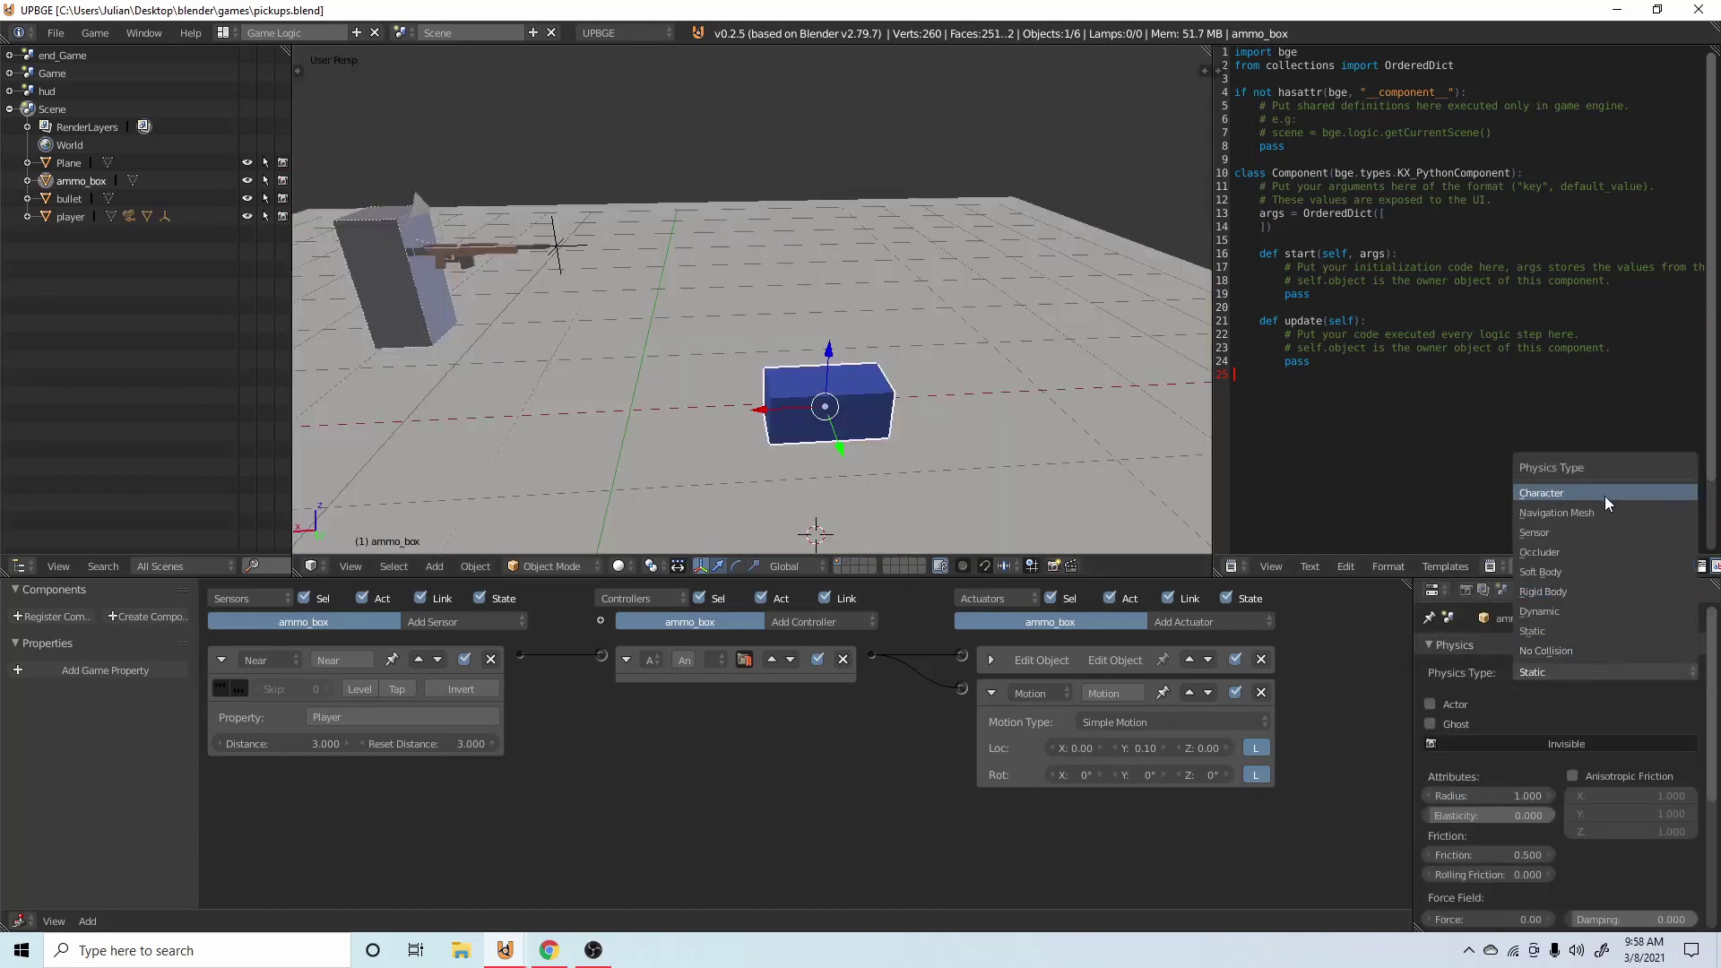
pyautogui.click(1579, 587)
pyautogui.scroll(-5, 1525, 773)
pyautogui.scroll(-3, 1459, 809)
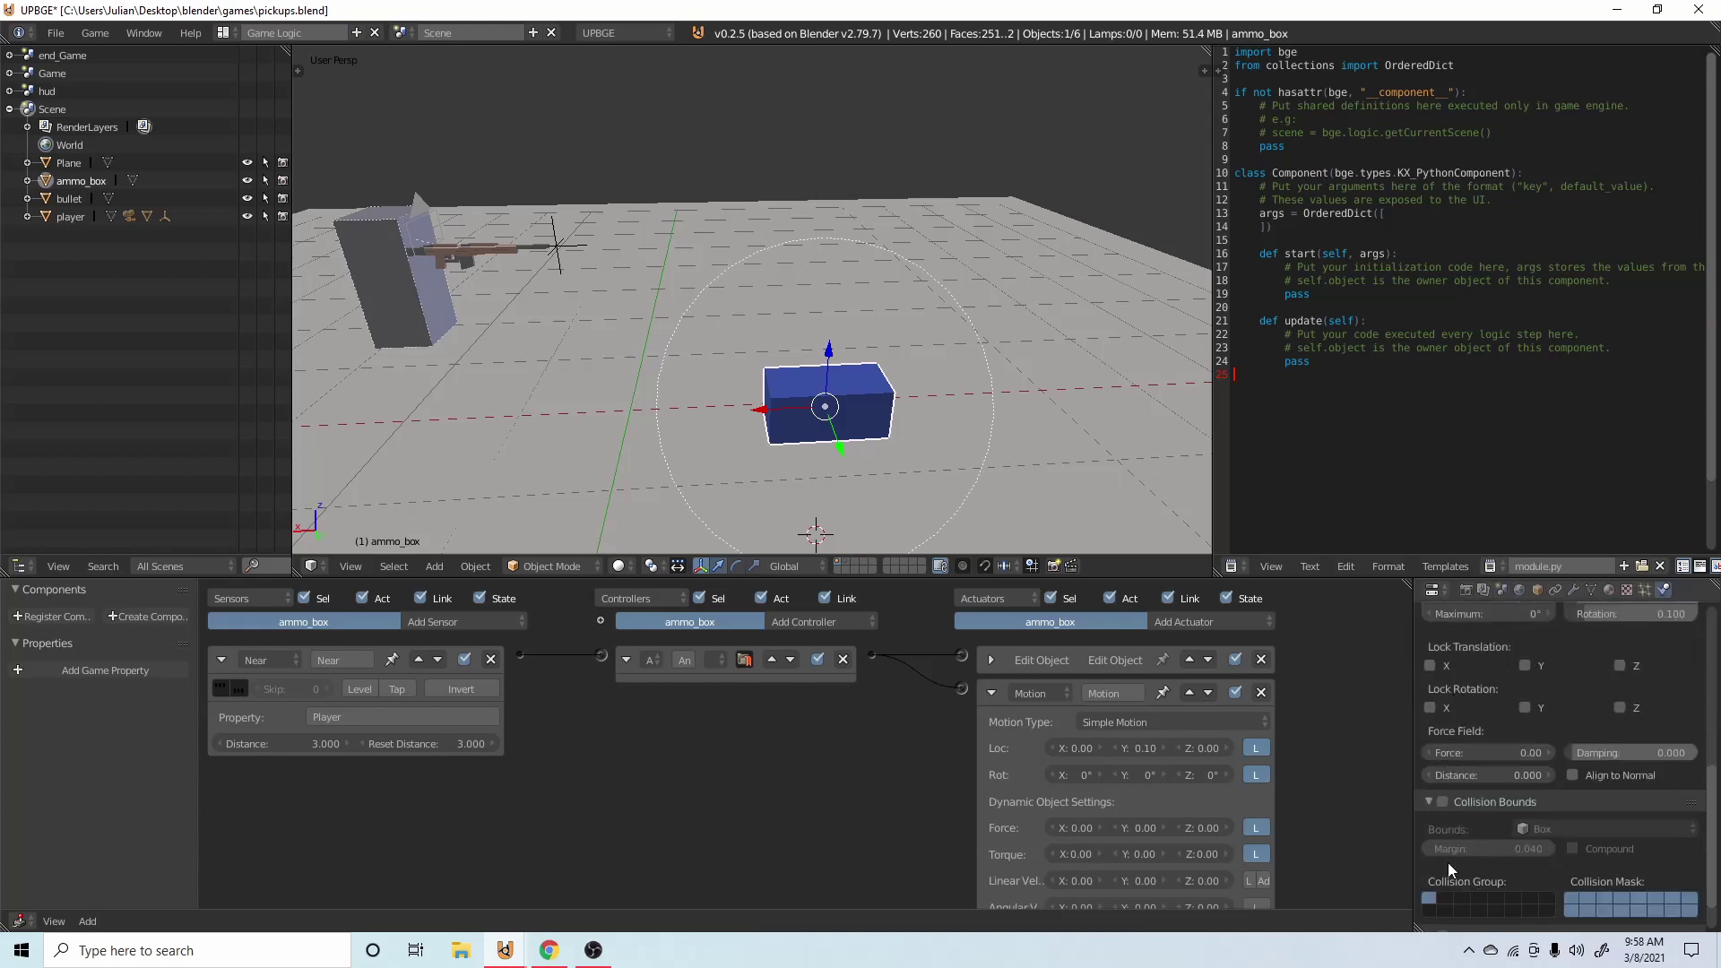
pyautogui.click(1442, 802)
pyautogui.hotkey('ctrl', 's')
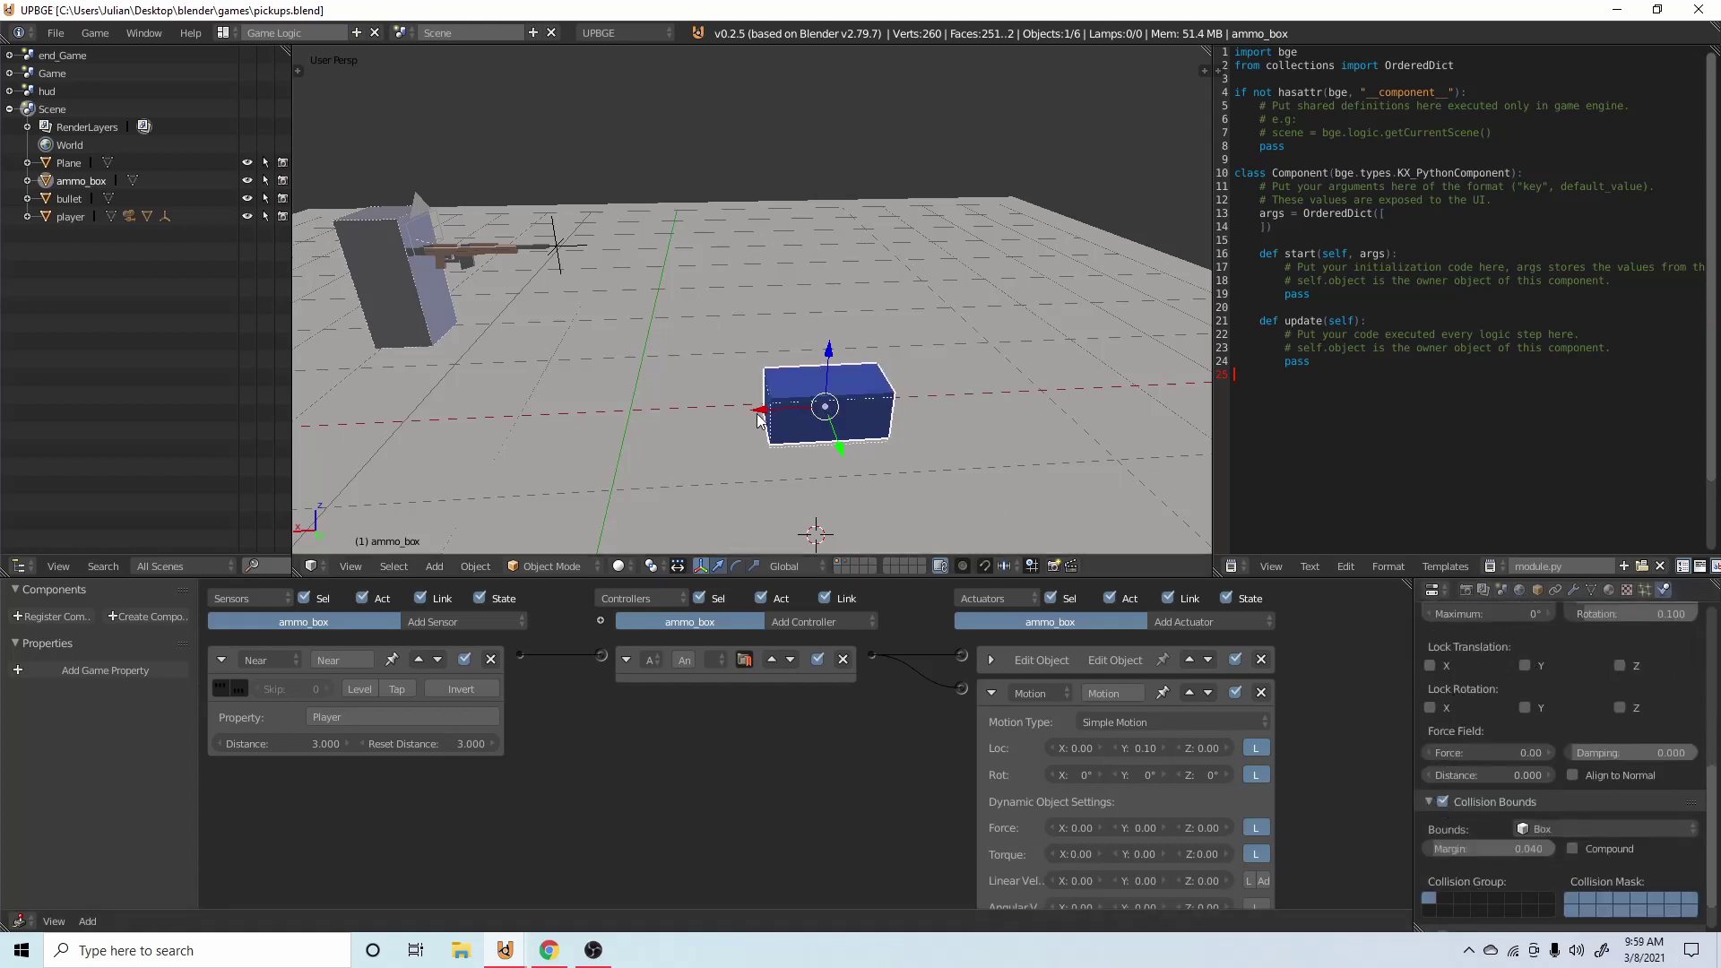
# Set the ammo box's origin to its center of mass by volume.
pyautogui.click(473, 566)
pyautogui.moveTo(521, 492)
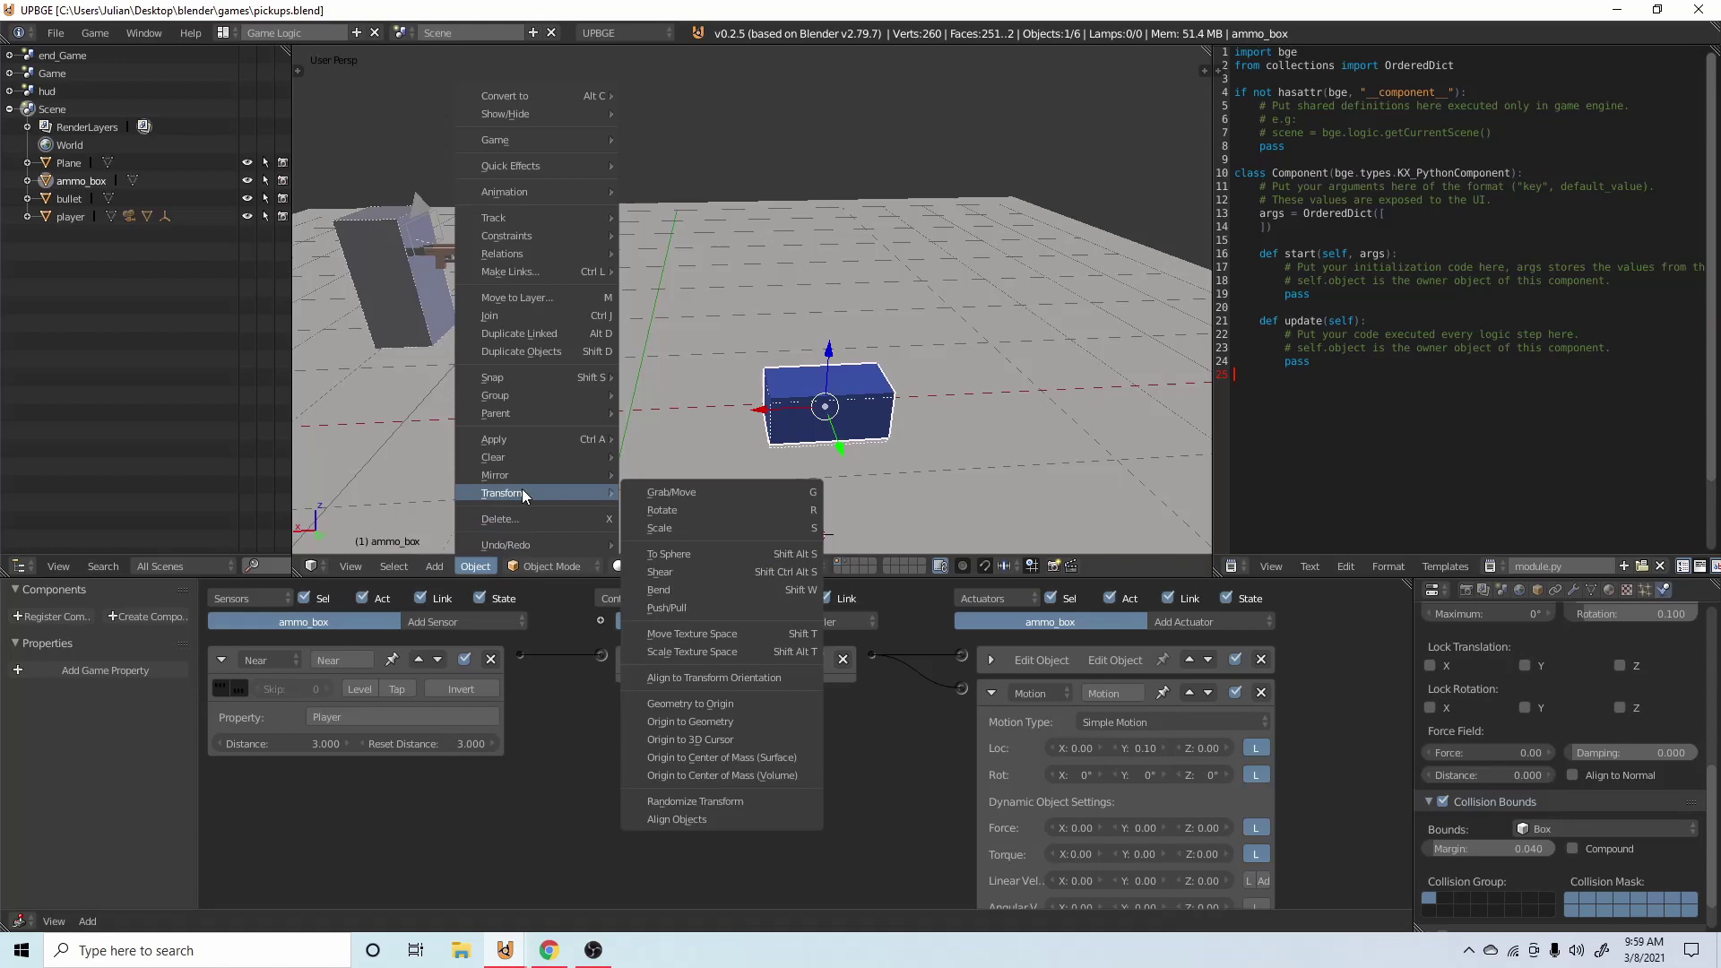
pyautogui.click(756, 772)
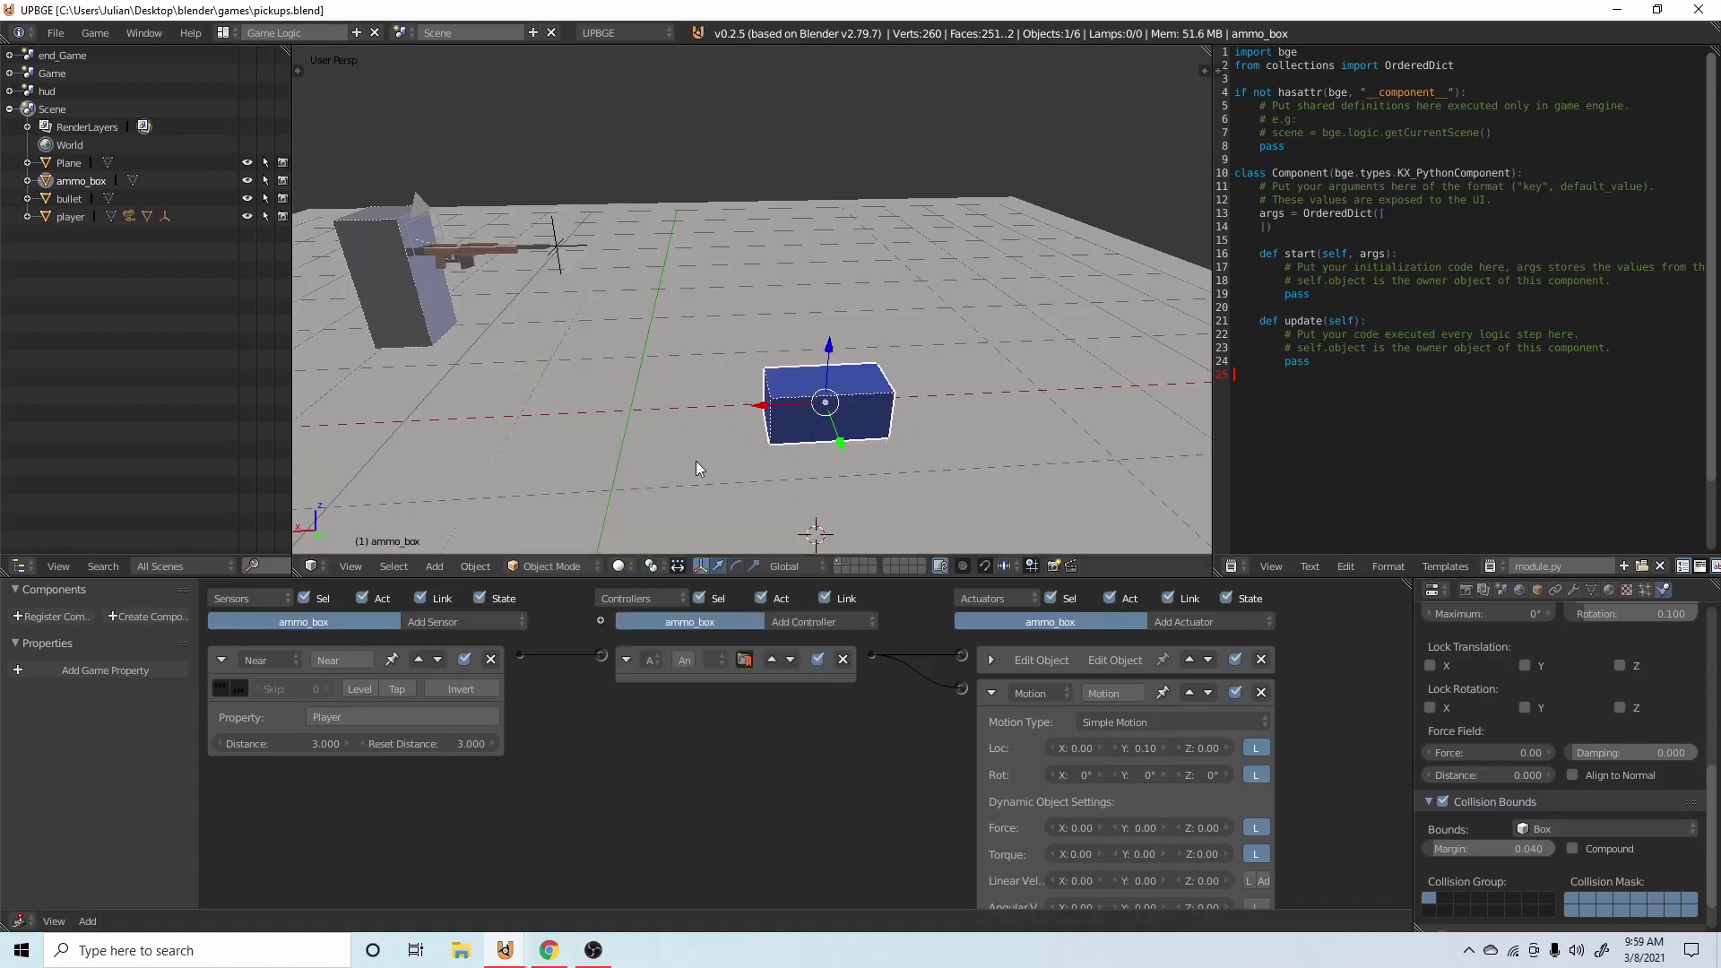
# Run the game and walk the player toward the ammo box to test its Rigid Body behaviour.
pyautogui.moveTo(695, 461); pyautogui.dragTo(882, 396, button='middle')
pyautogui.press('p')
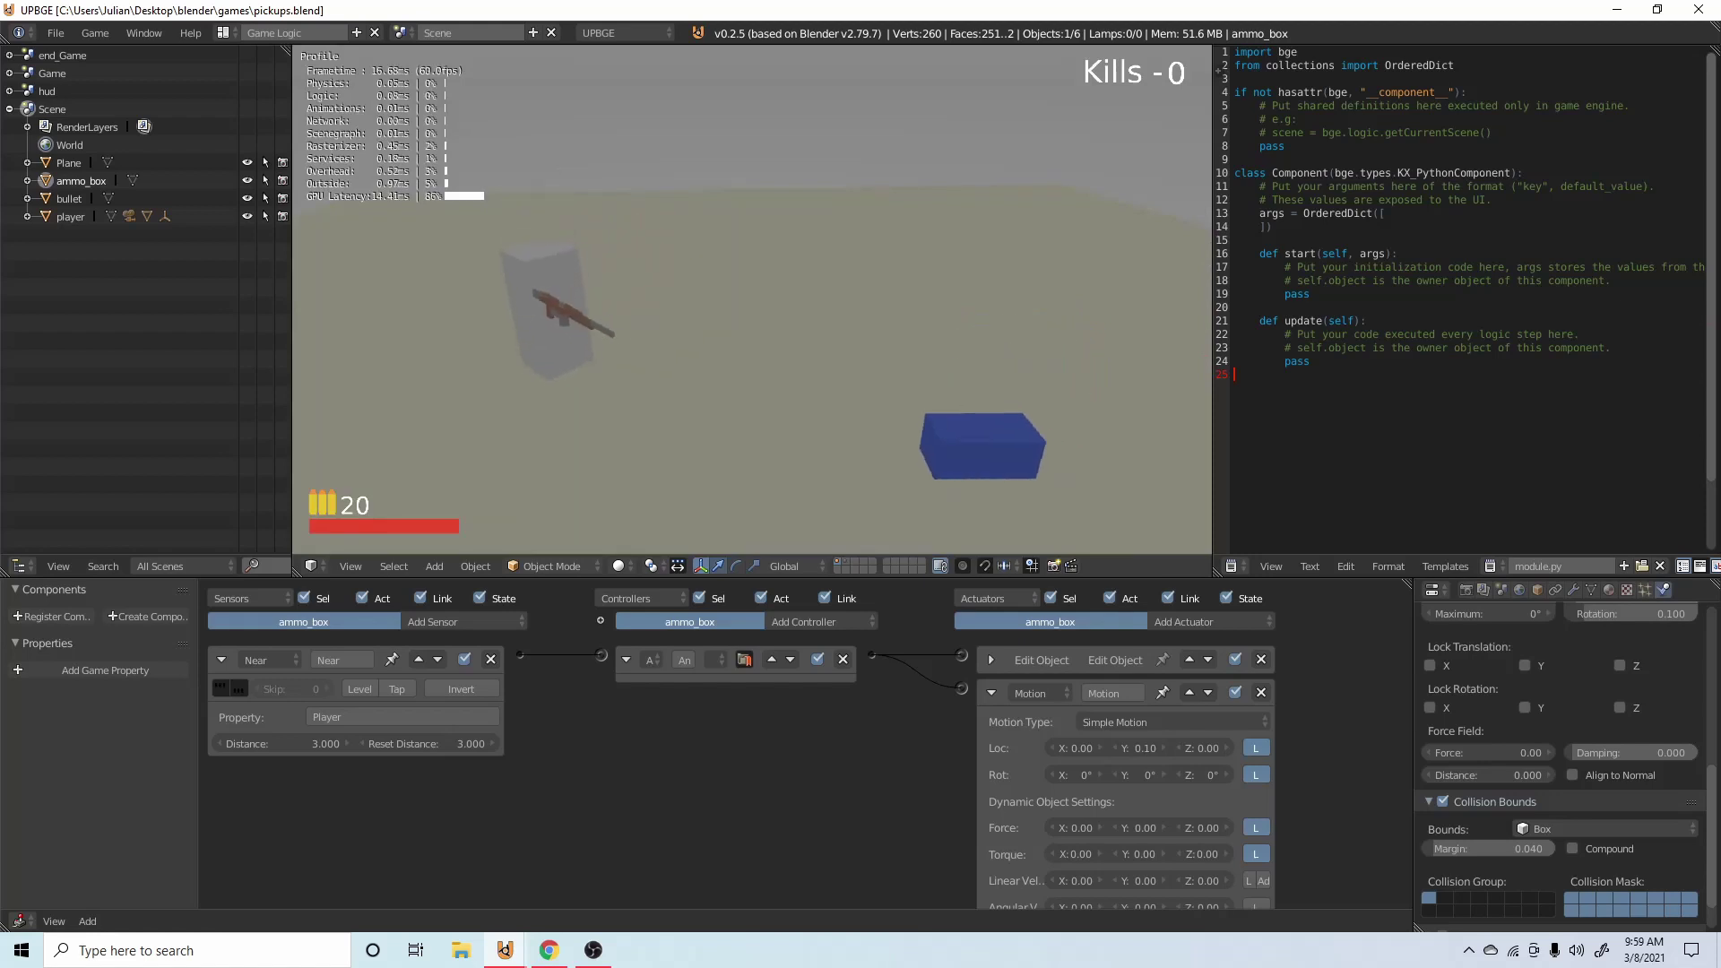
pyautogui.press('w')
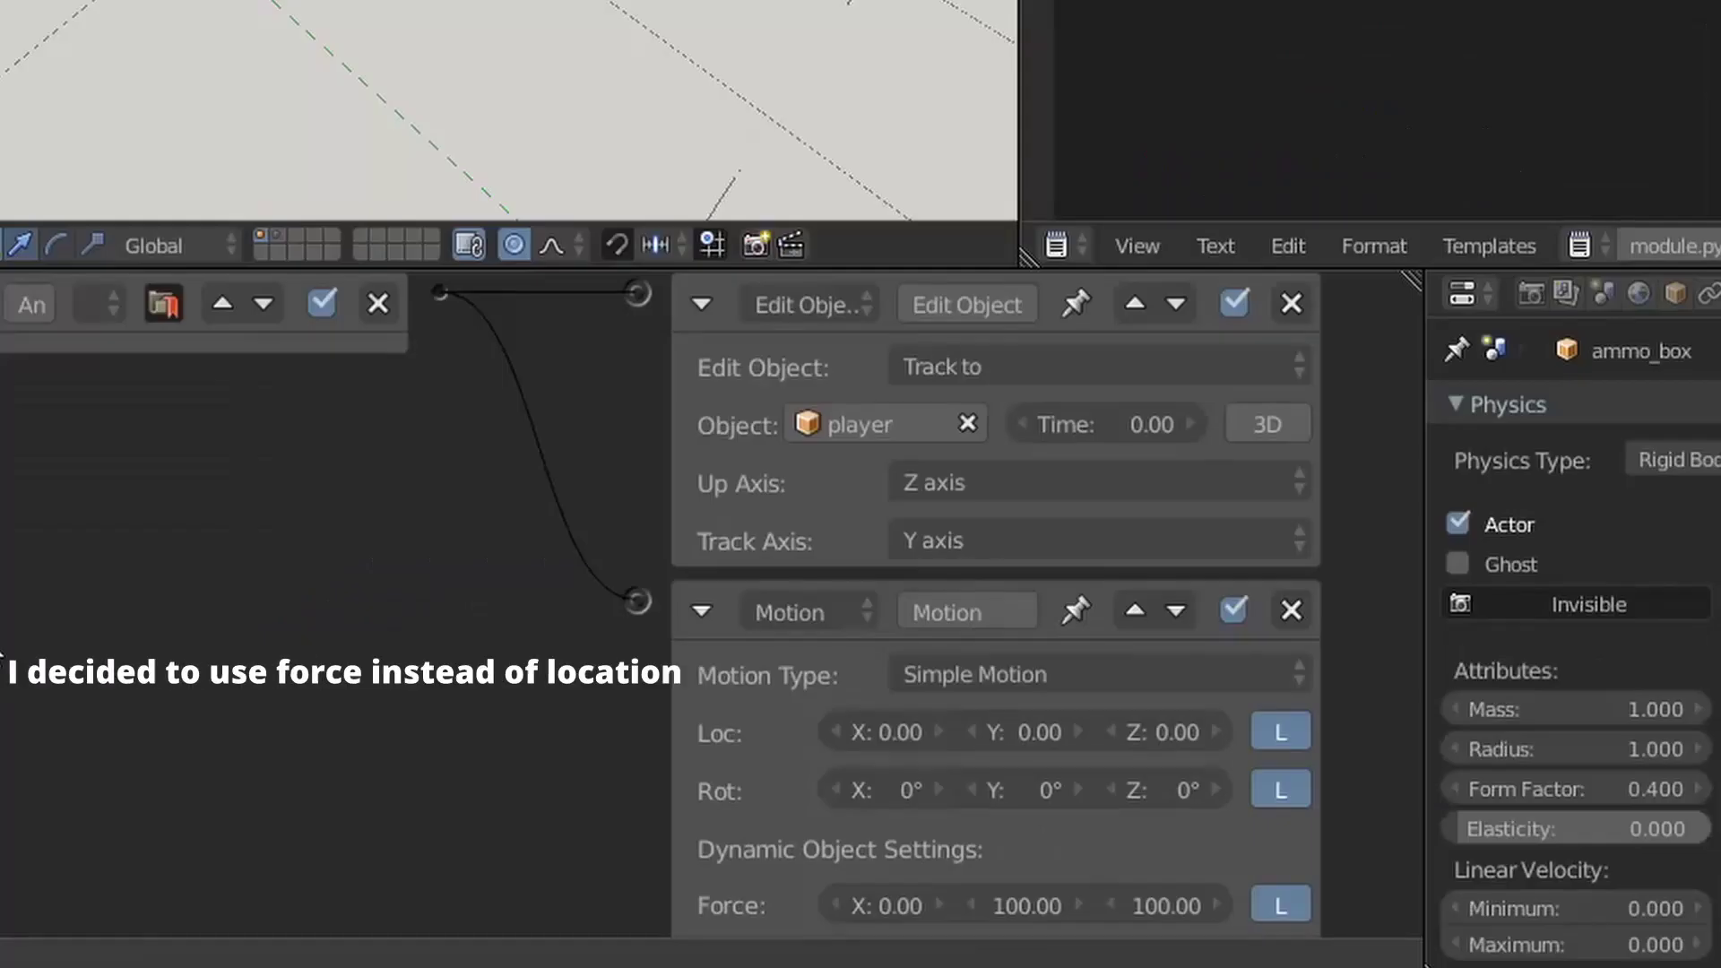
# Set the Motion actuator's Y force to 200 and run the game to test the pull toward the player.
pyautogui.scroll(-3, 794, 627)
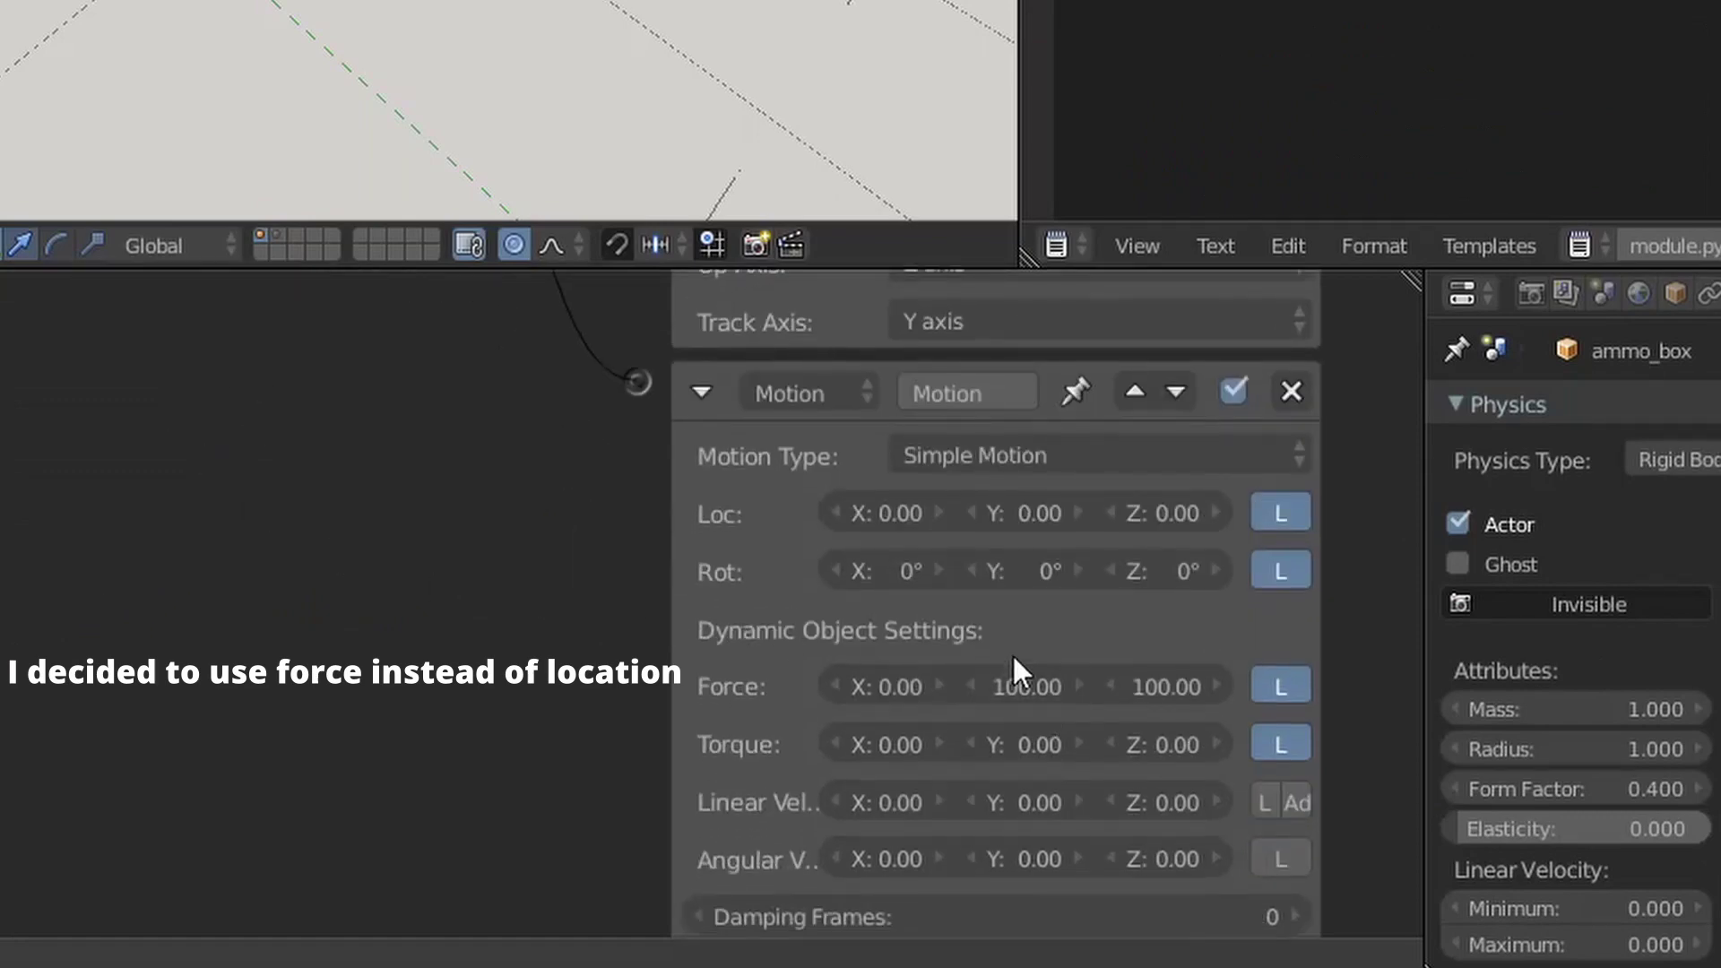
pyautogui.click(1035, 679)
pyautogui.write('20')
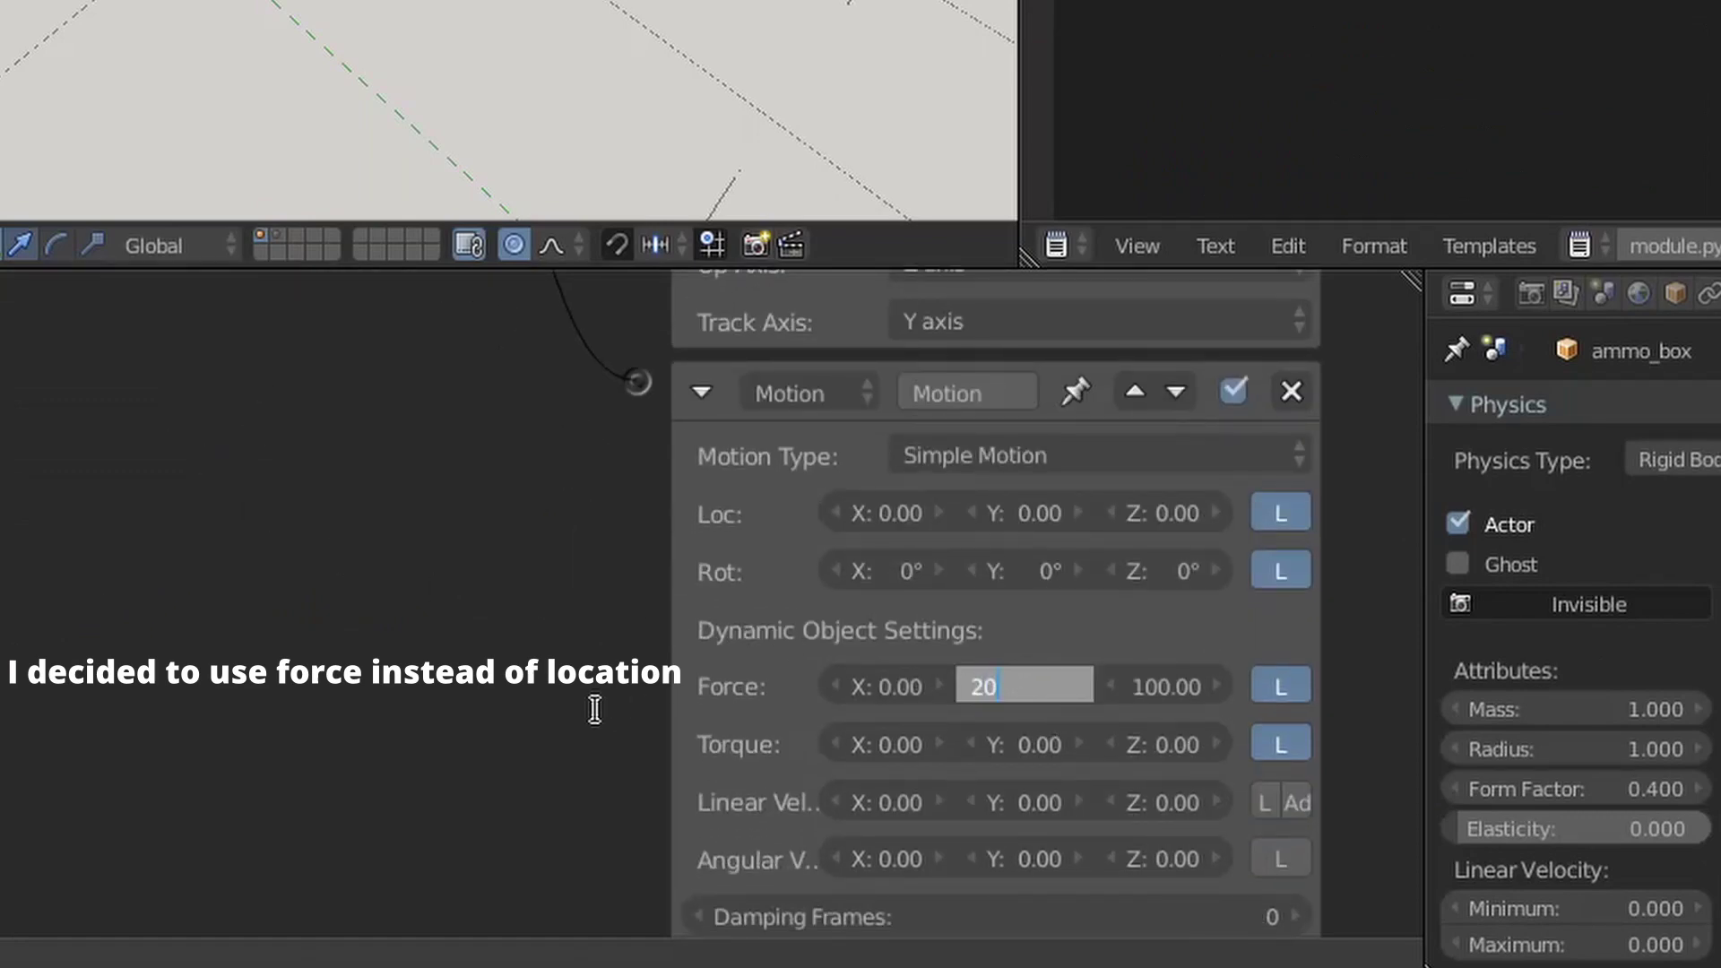
pyautogui.write('0')
pyautogui.press('Return')
pyautogui.press('p')
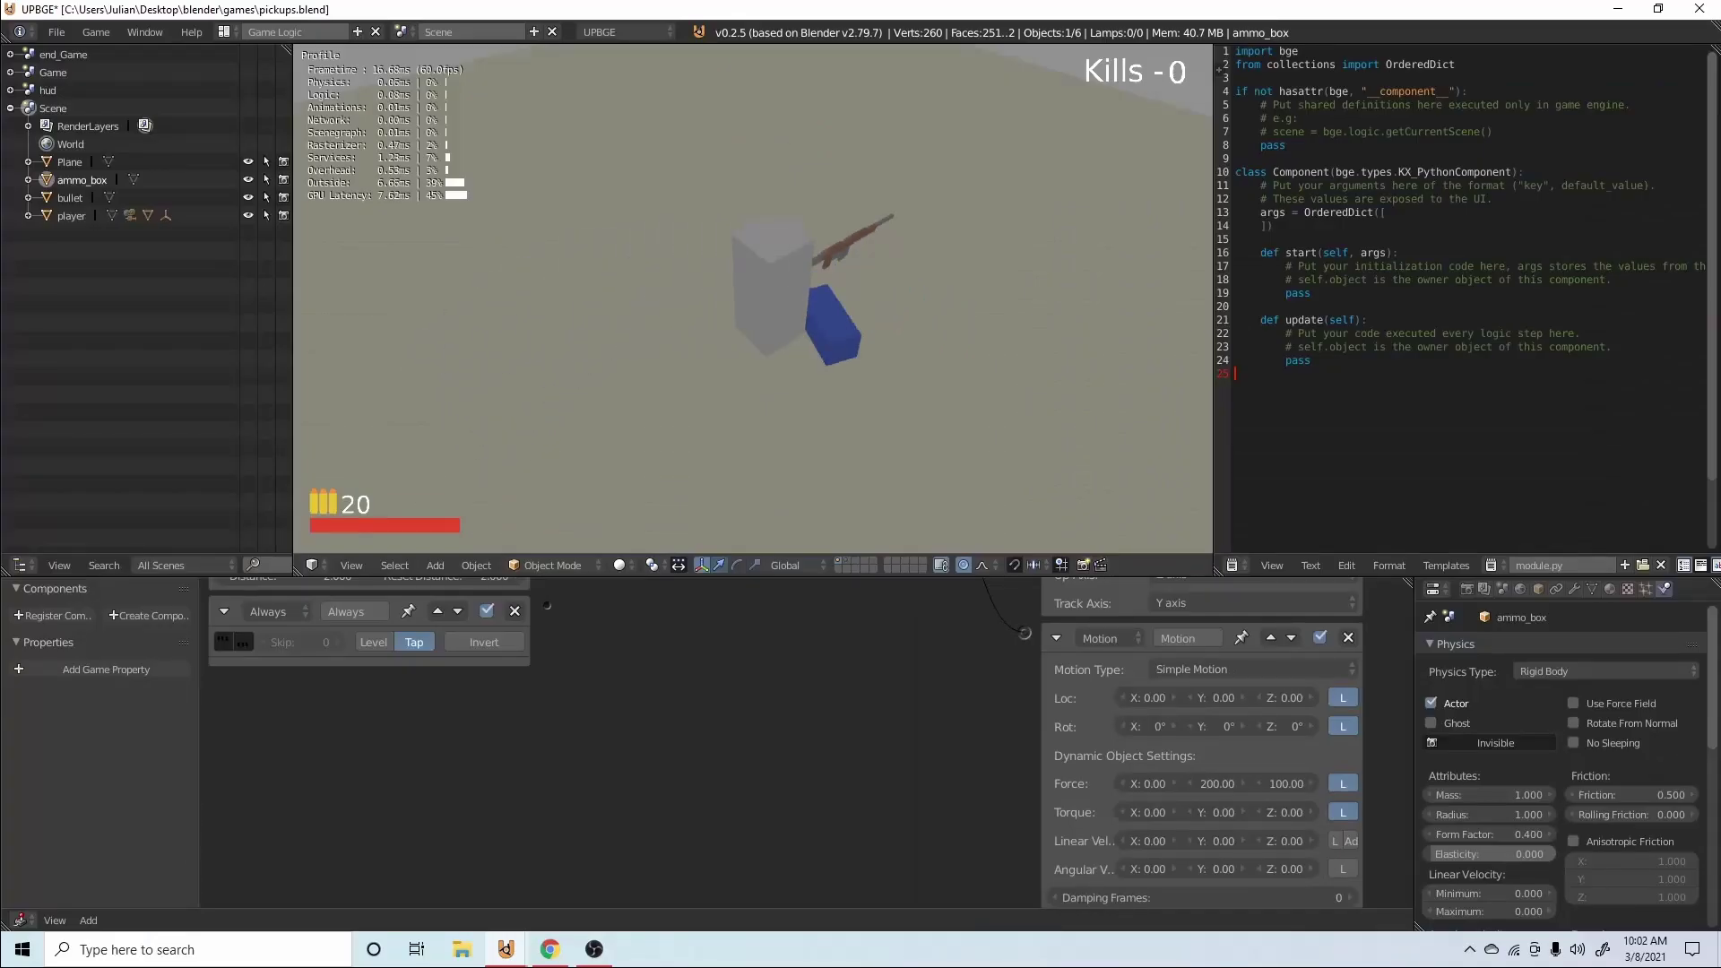
pyautogui.press('Escape')
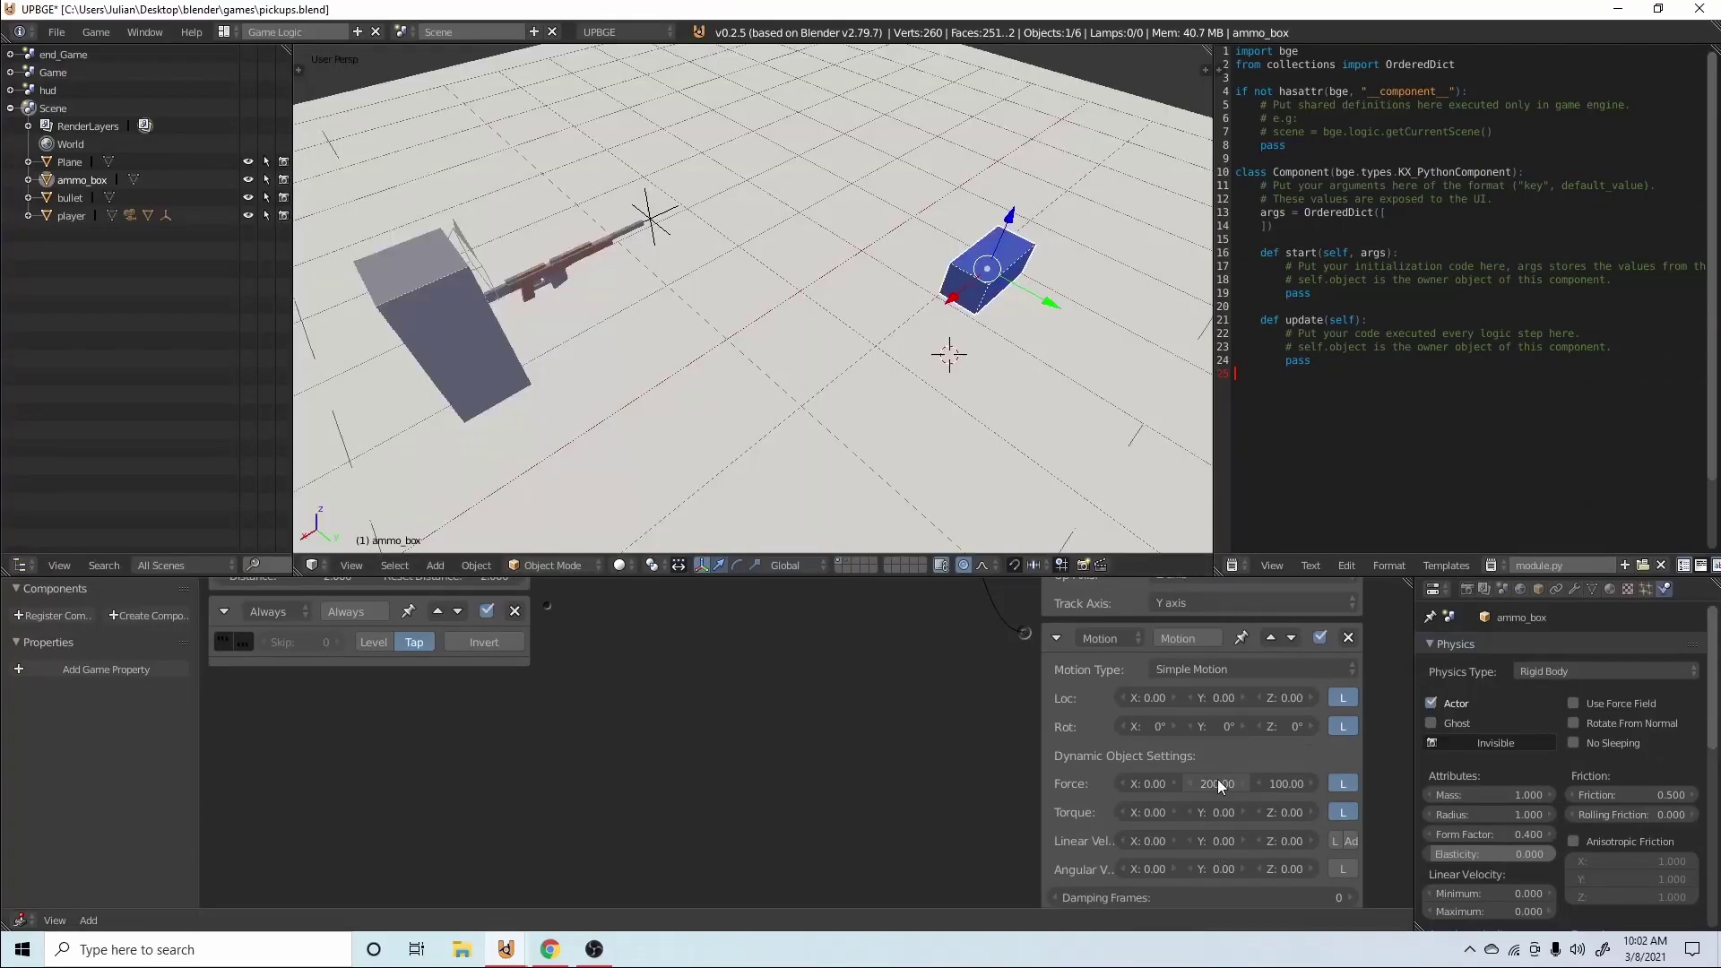
# Set the Motion actuator's Y force to 250 and test the ammo box's movement in the game.
pyautogui.write('250')
pyautogui.press('Return')
pyautogui.press('p')
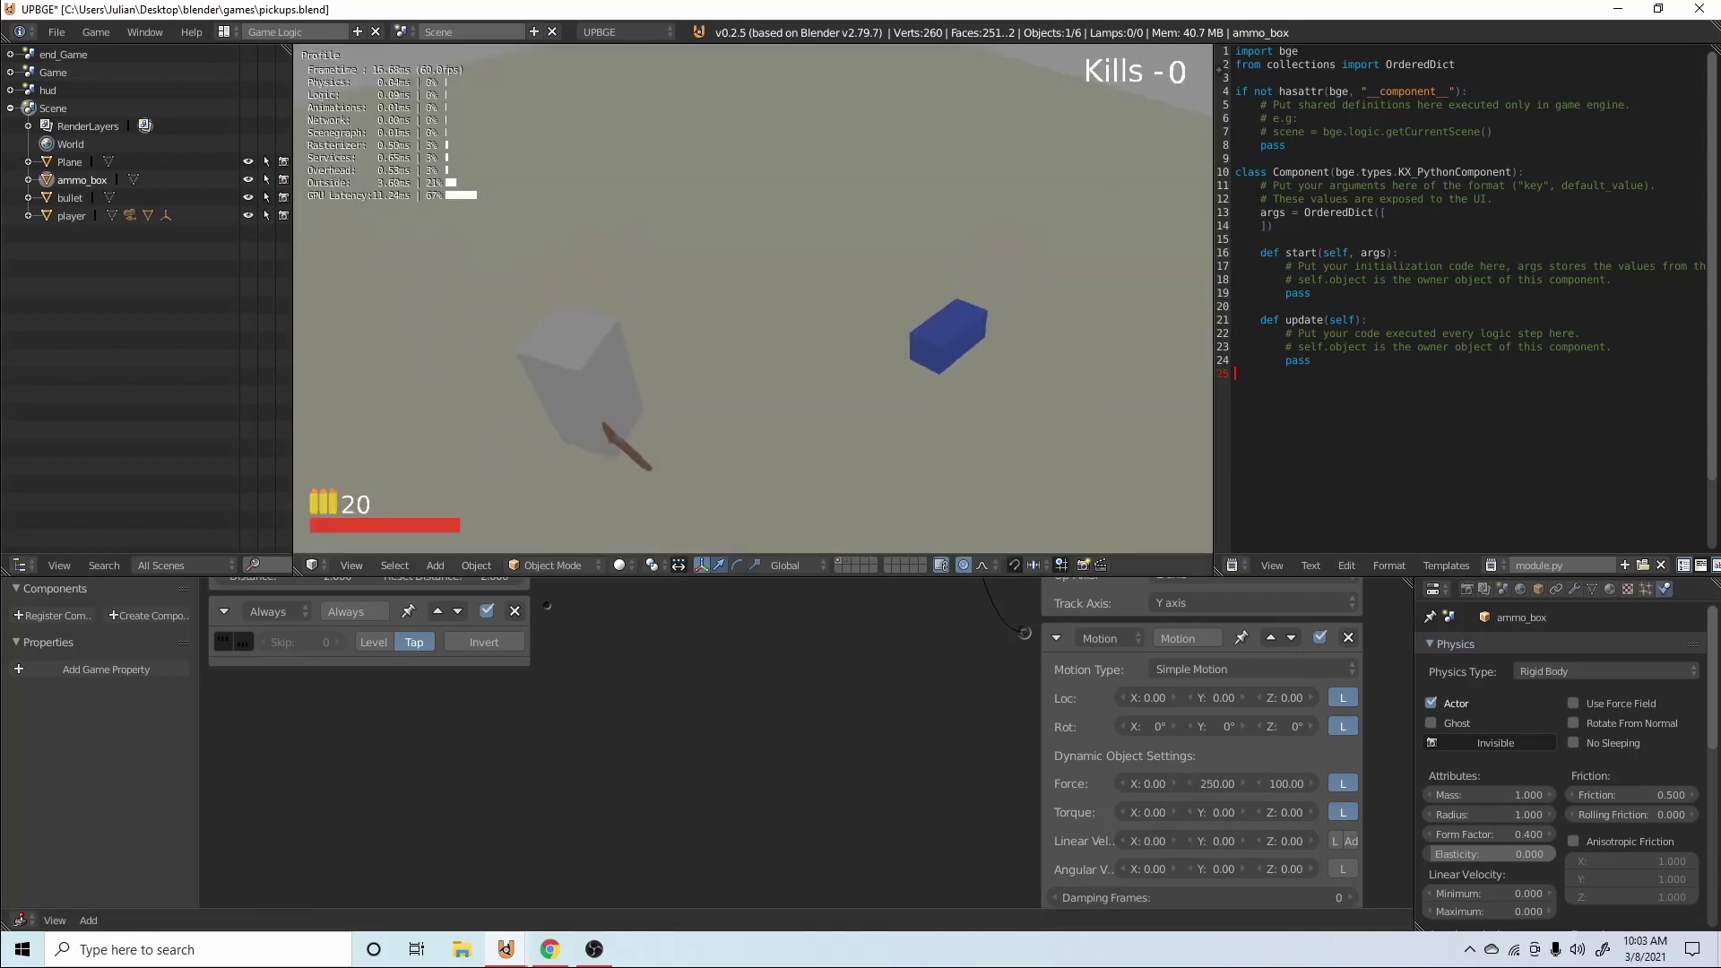
pyautogui.press('Escape')
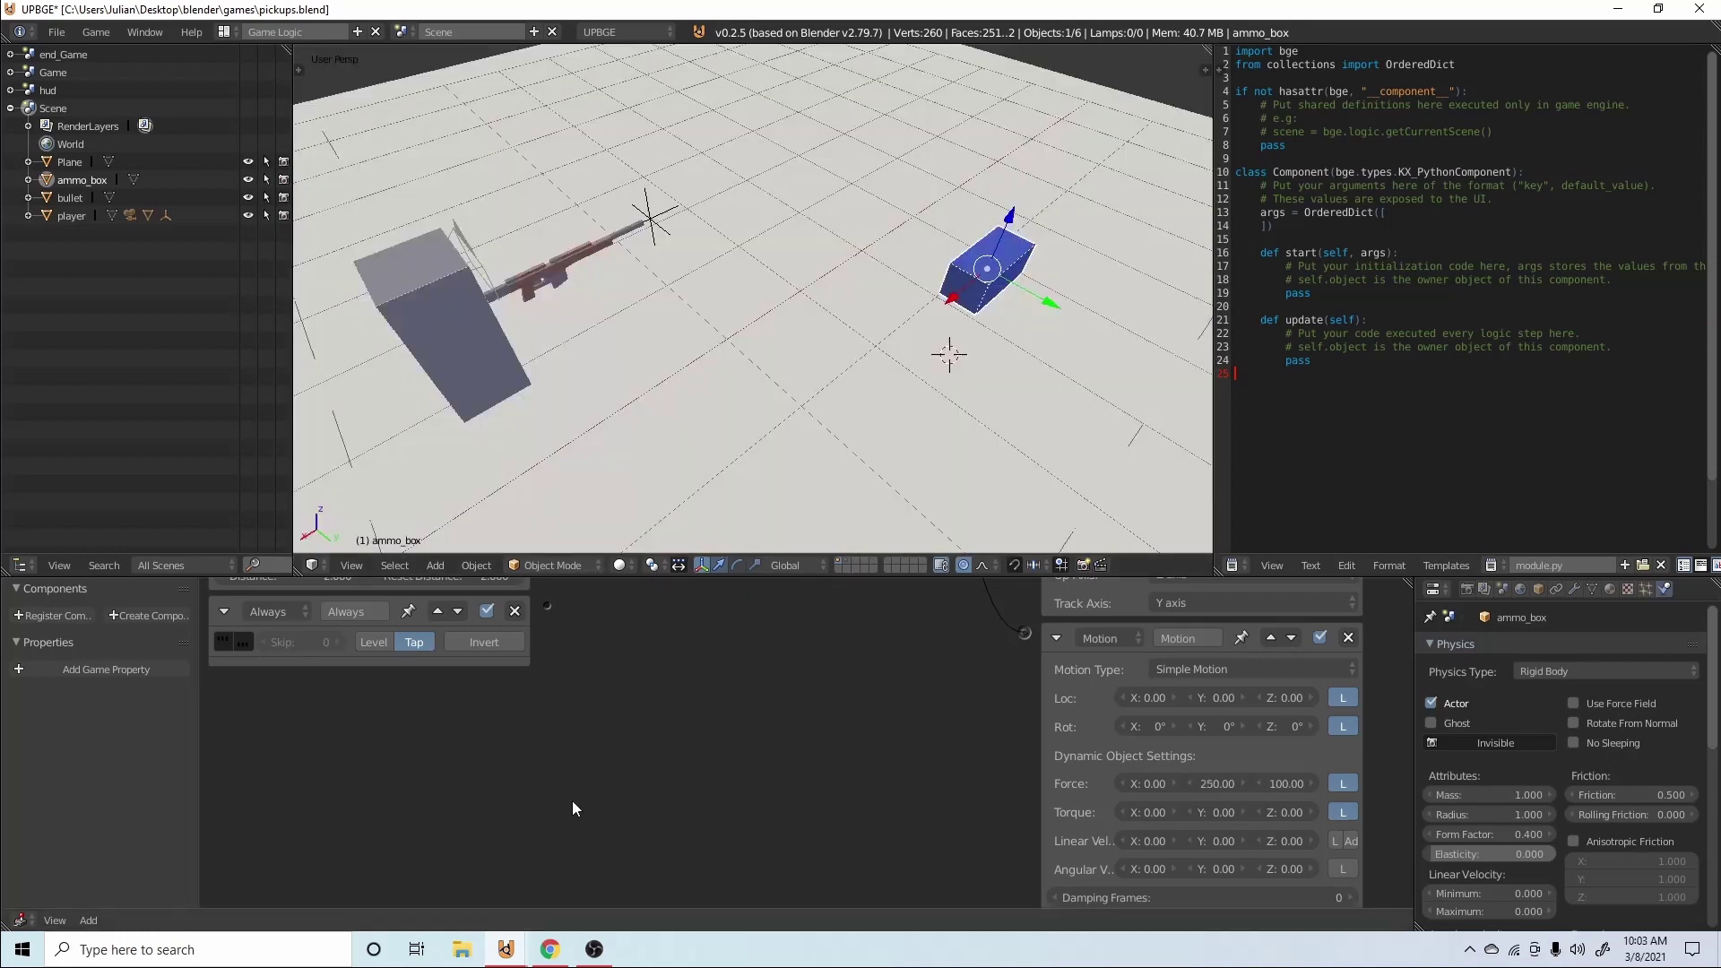
# Collapse the ammo box's Edit Object and Motion actuators and remove its Always sensor.
pyautogui.scroll(2, 982, 776)
pyautogui.click(1057, 727)
pyautogui.click(1054, 663)
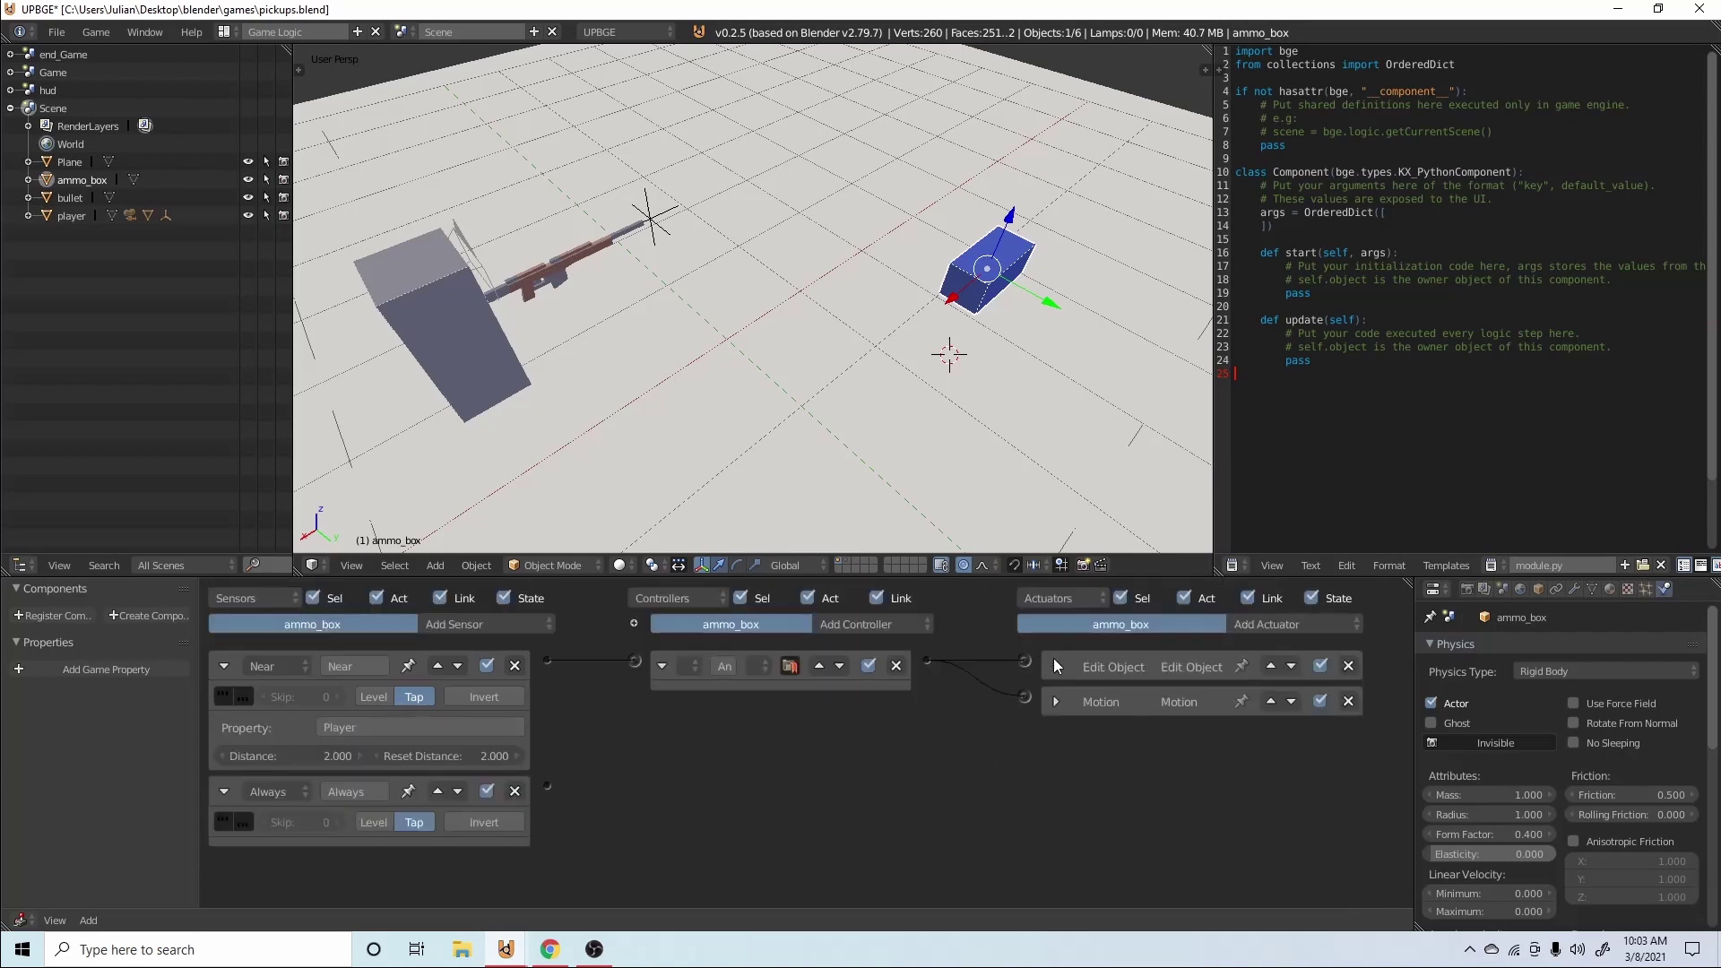
pyautogui.click(514, 790)
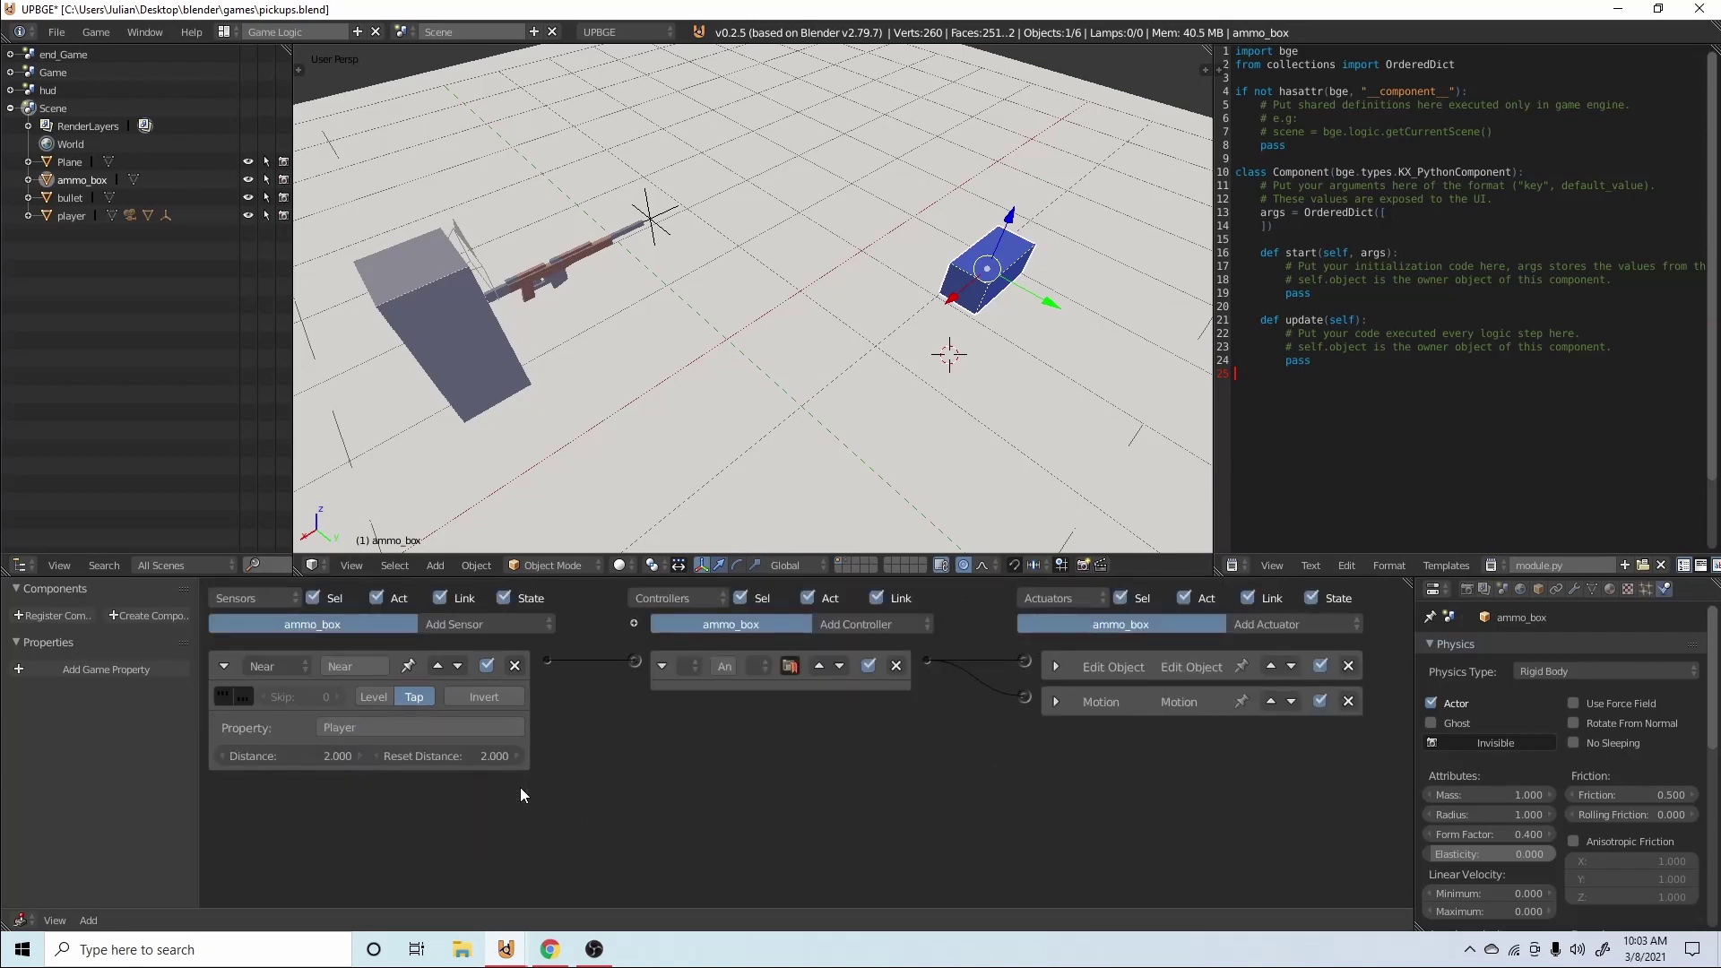
# Add a Collision sensor to the ammo box that reacts to the property Player.
pyautogui.click(503, 625)
pyautogui.click(481, 553)
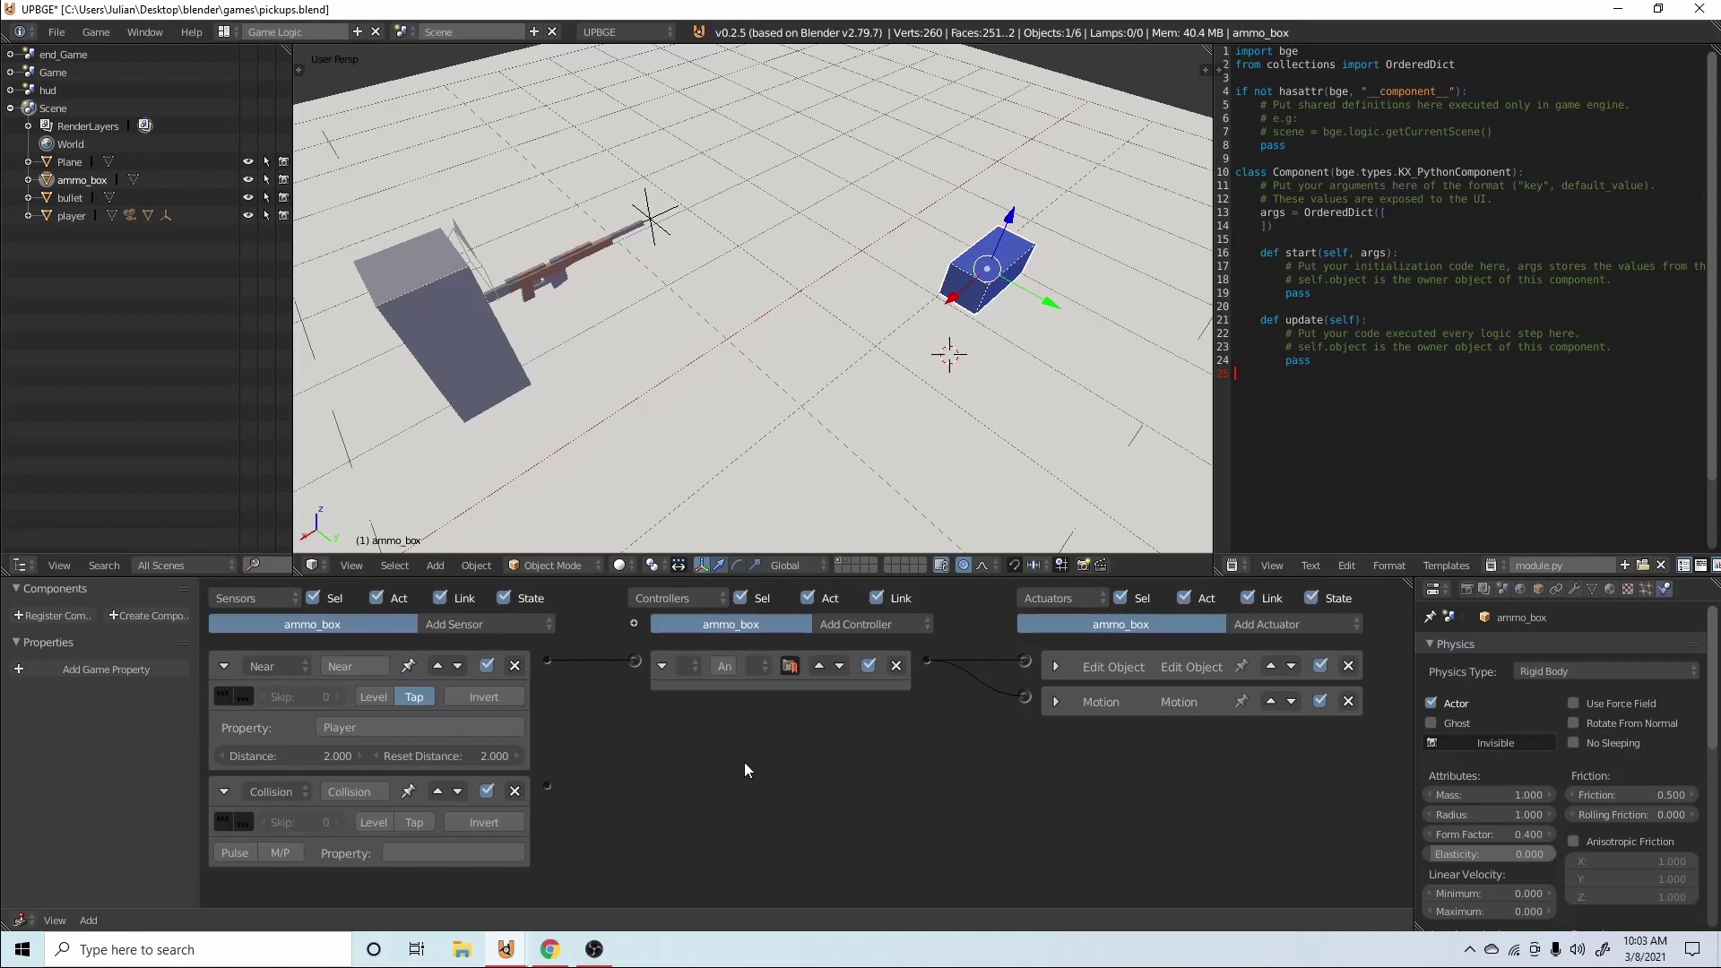
pyautogui.click(408, 849)
pyautogui.write('Play')
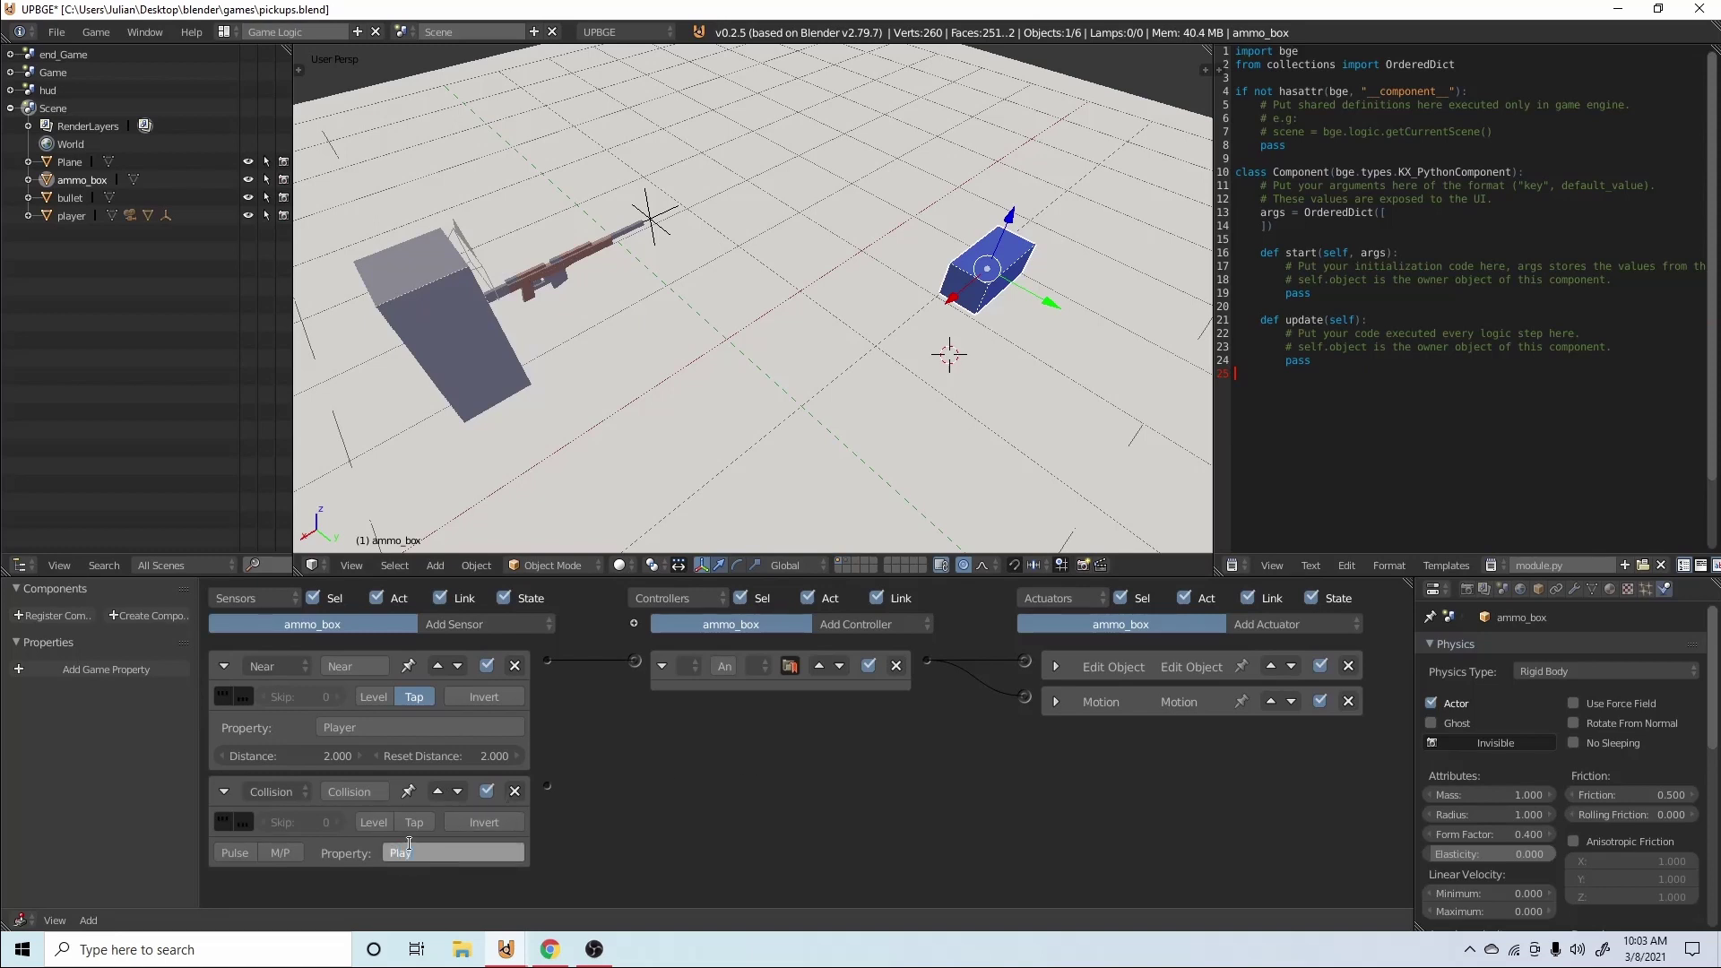
pyautogui.write('er')
pyautogui.press('Return')
# Add an Edit Object actuator set to End Object and link the Collision sensor to it.
pyautogui.click(1321, 624)
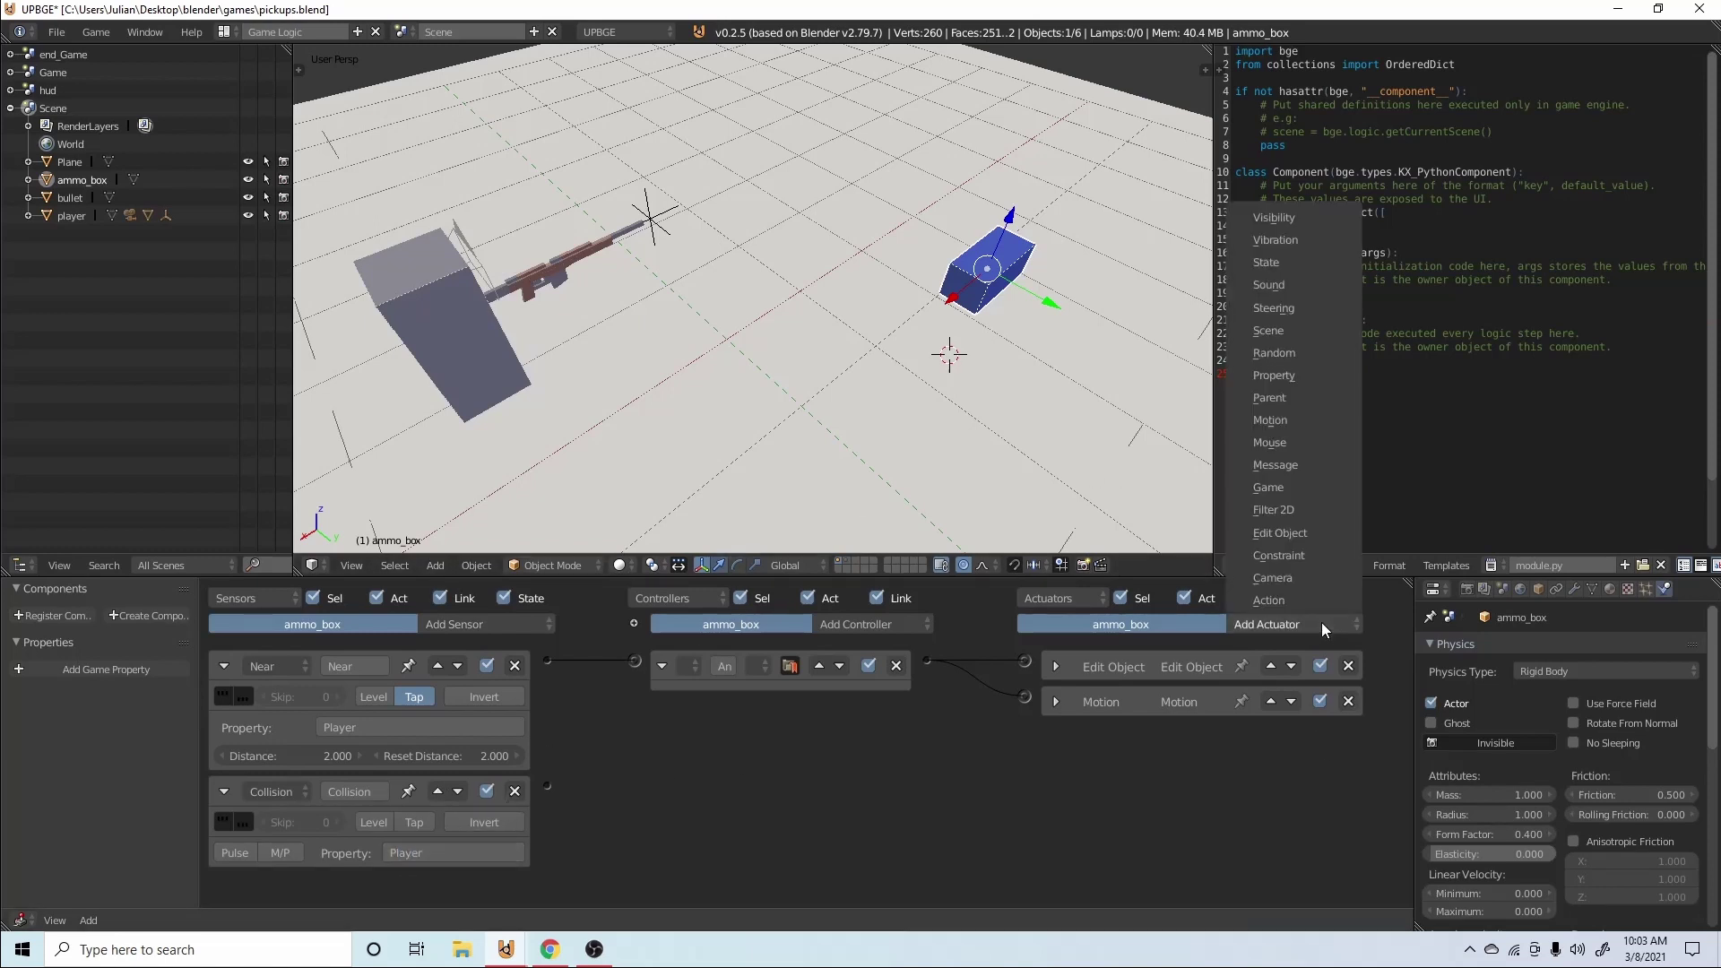
pyautogui.click(1279, 532)
pyautogui.moveTo(542, 789); pyautogui.dragTo(1024, 733)
pyautogui.keyDown('ctrl'); pyautogui.scroll(-1, 1197, 776); pyautogui.keyUp('ctrl')
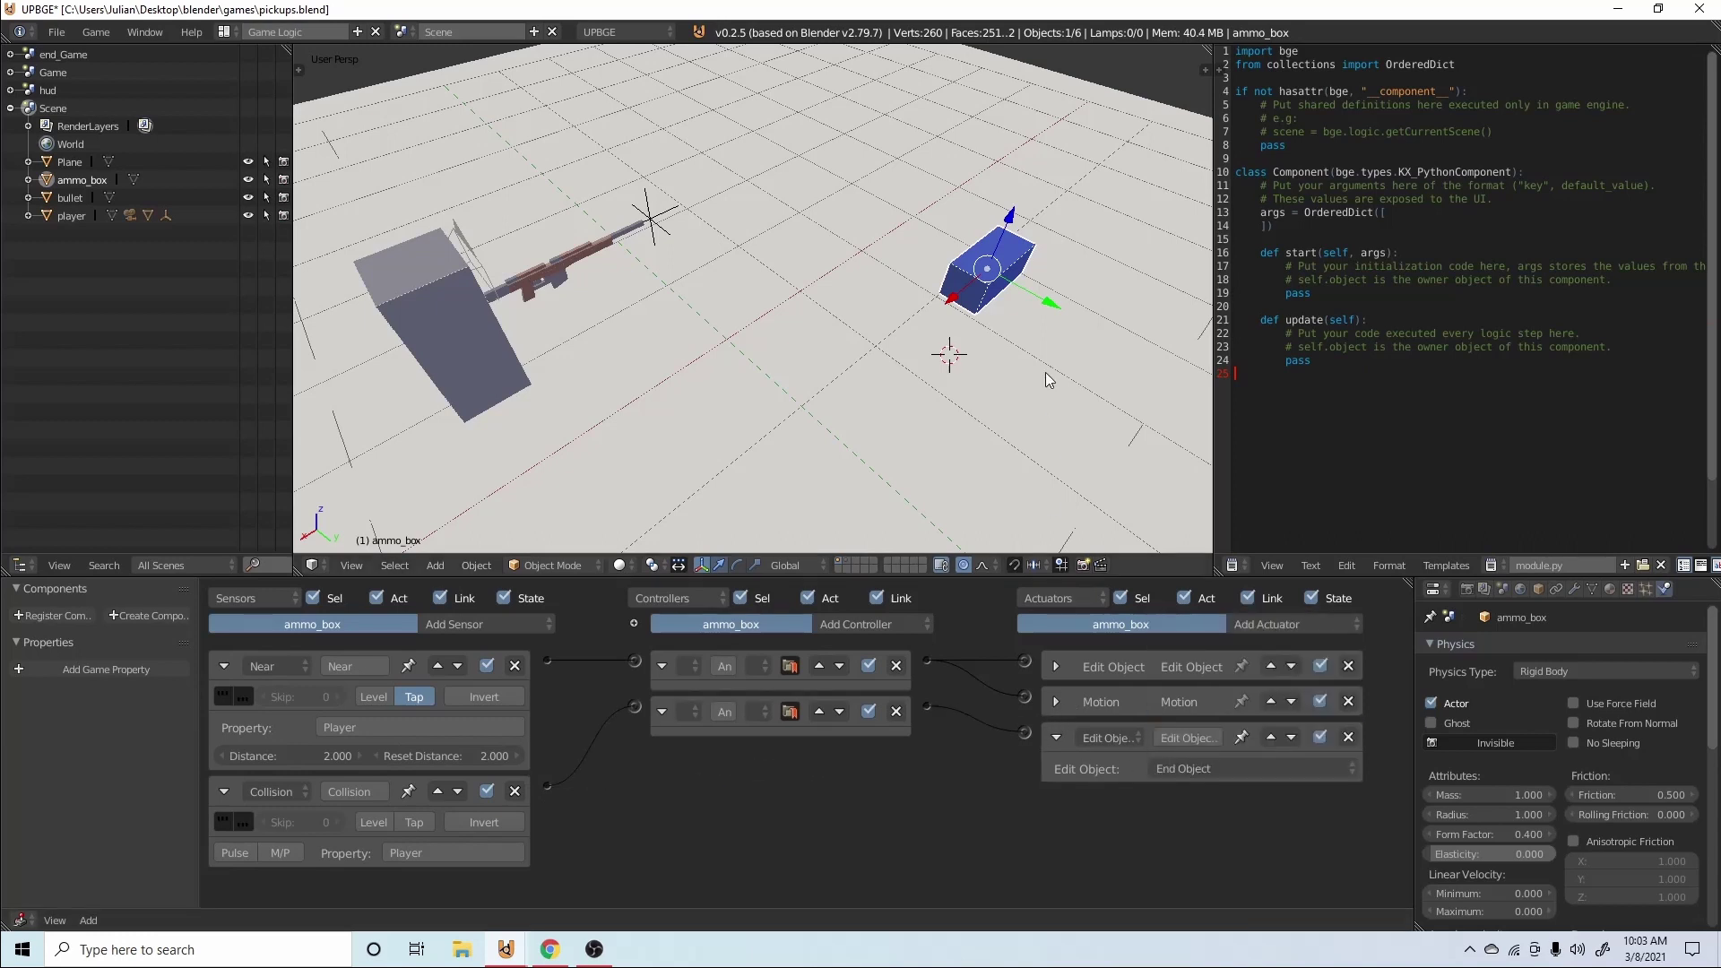
# Run the game and walk the player into the ammo box to test the collision pickup.
pyautogui.press('p')
pyautogui.press('d')
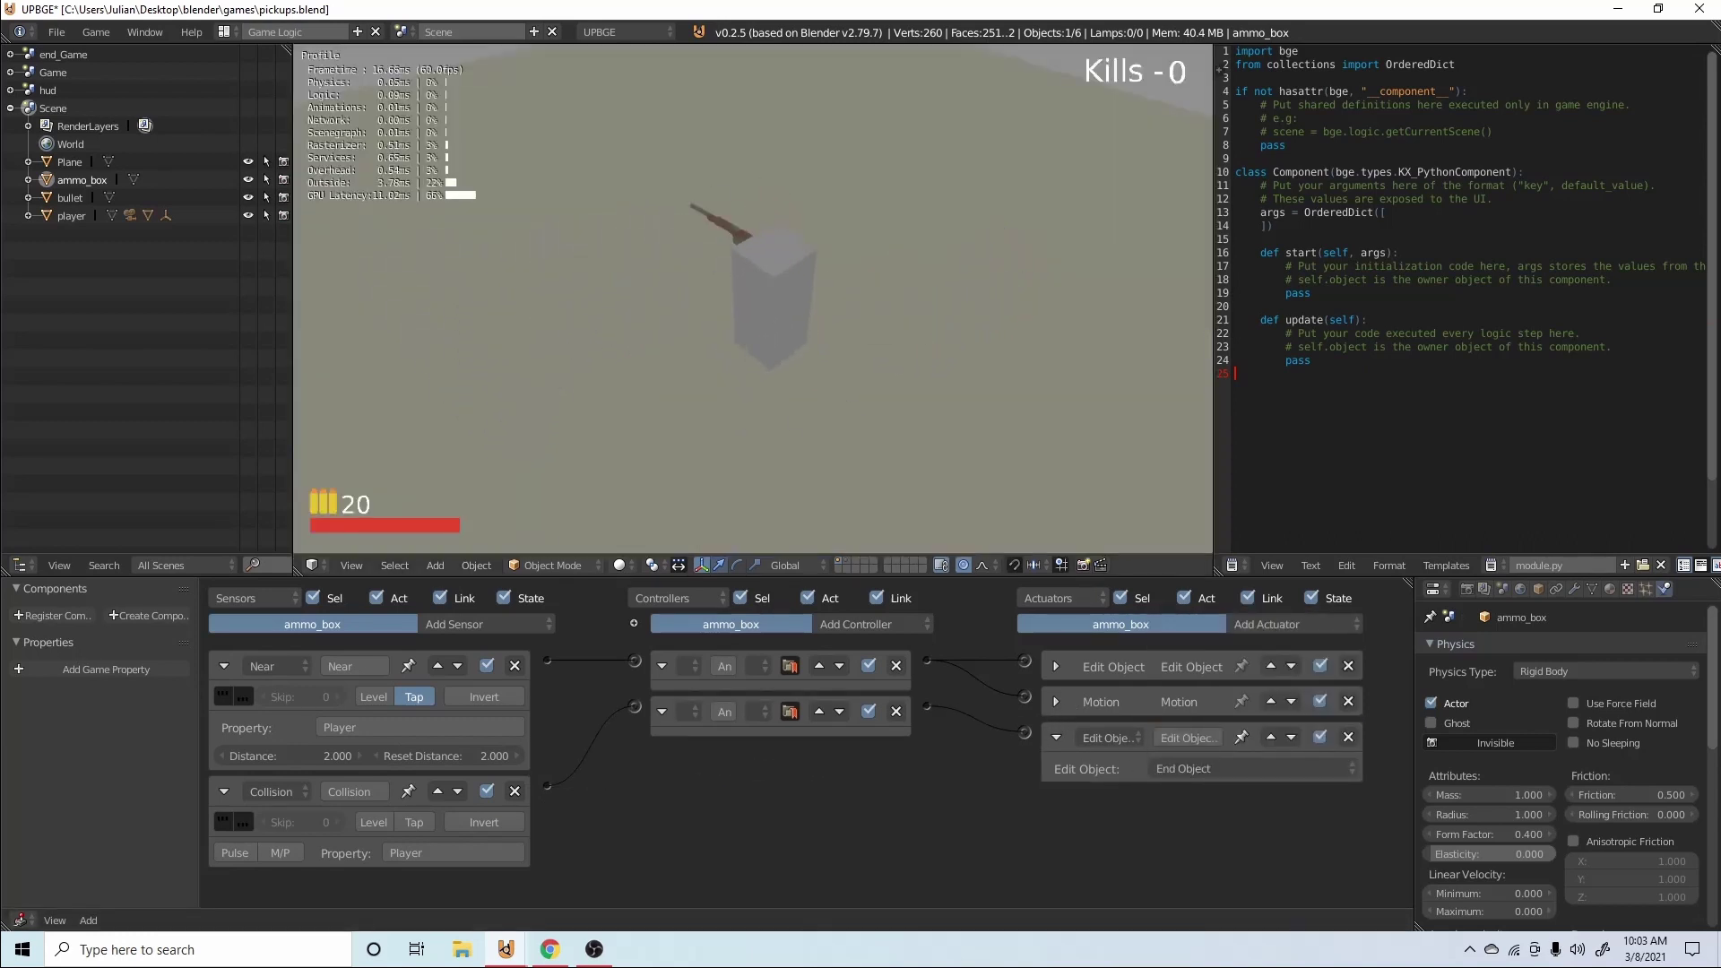
pyautogui.press('a')
pyautogui.press('s')
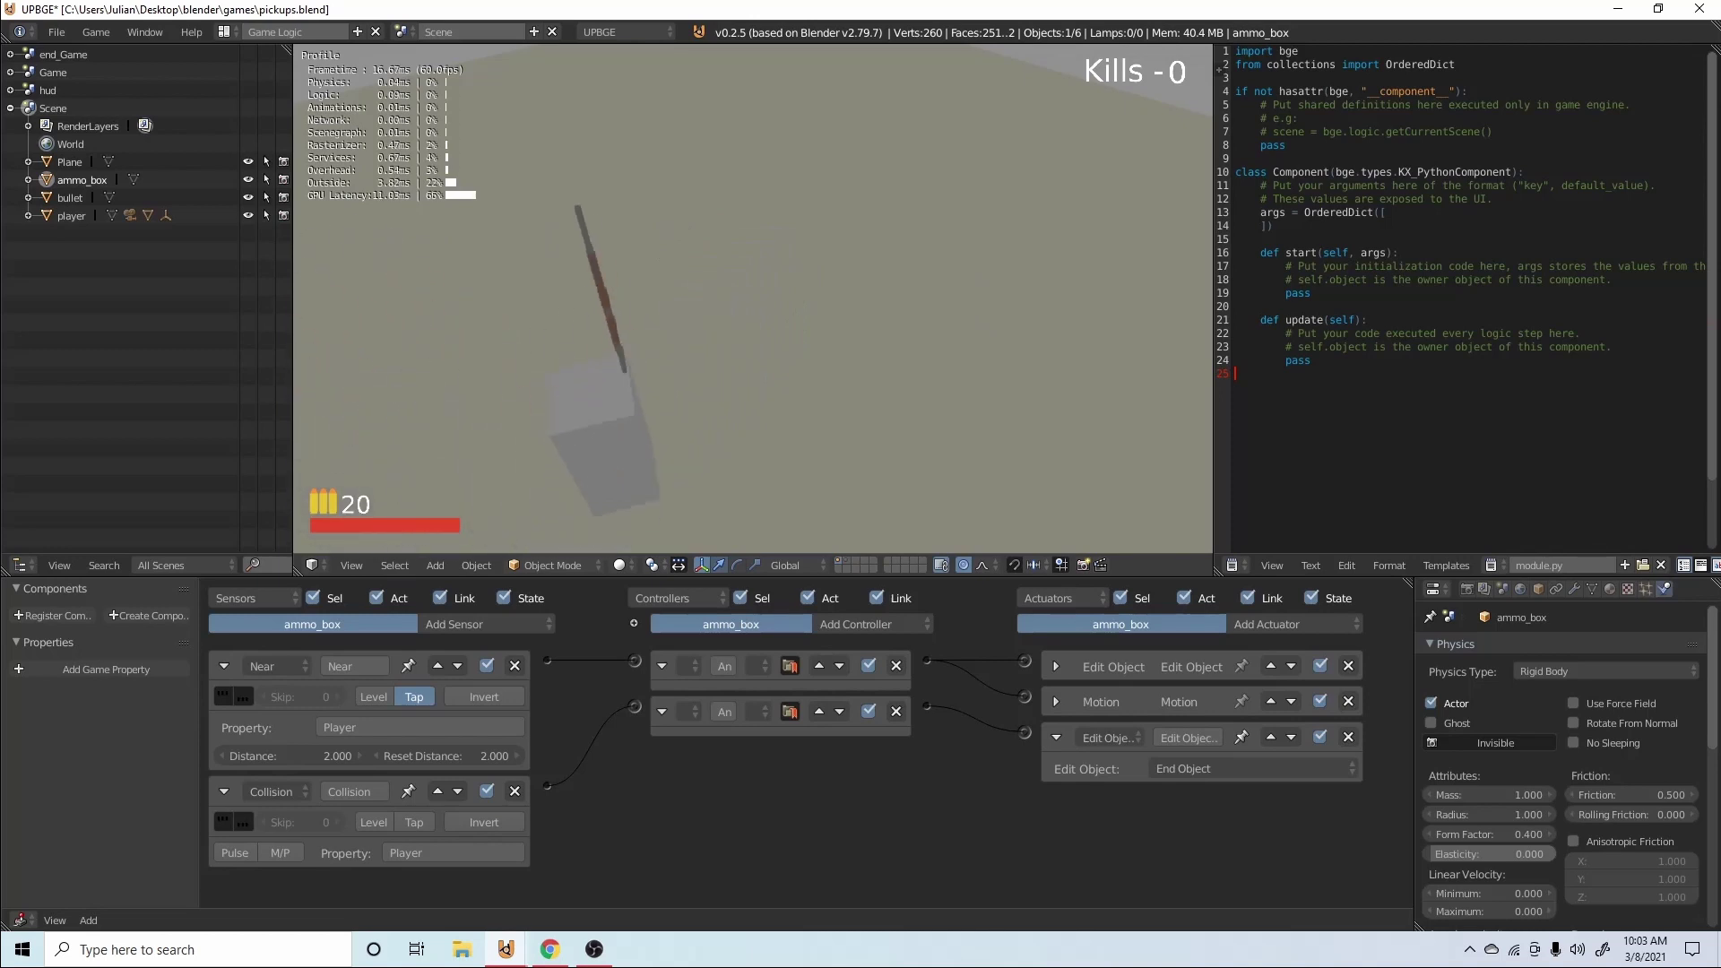
pyautogui.press('Escape')
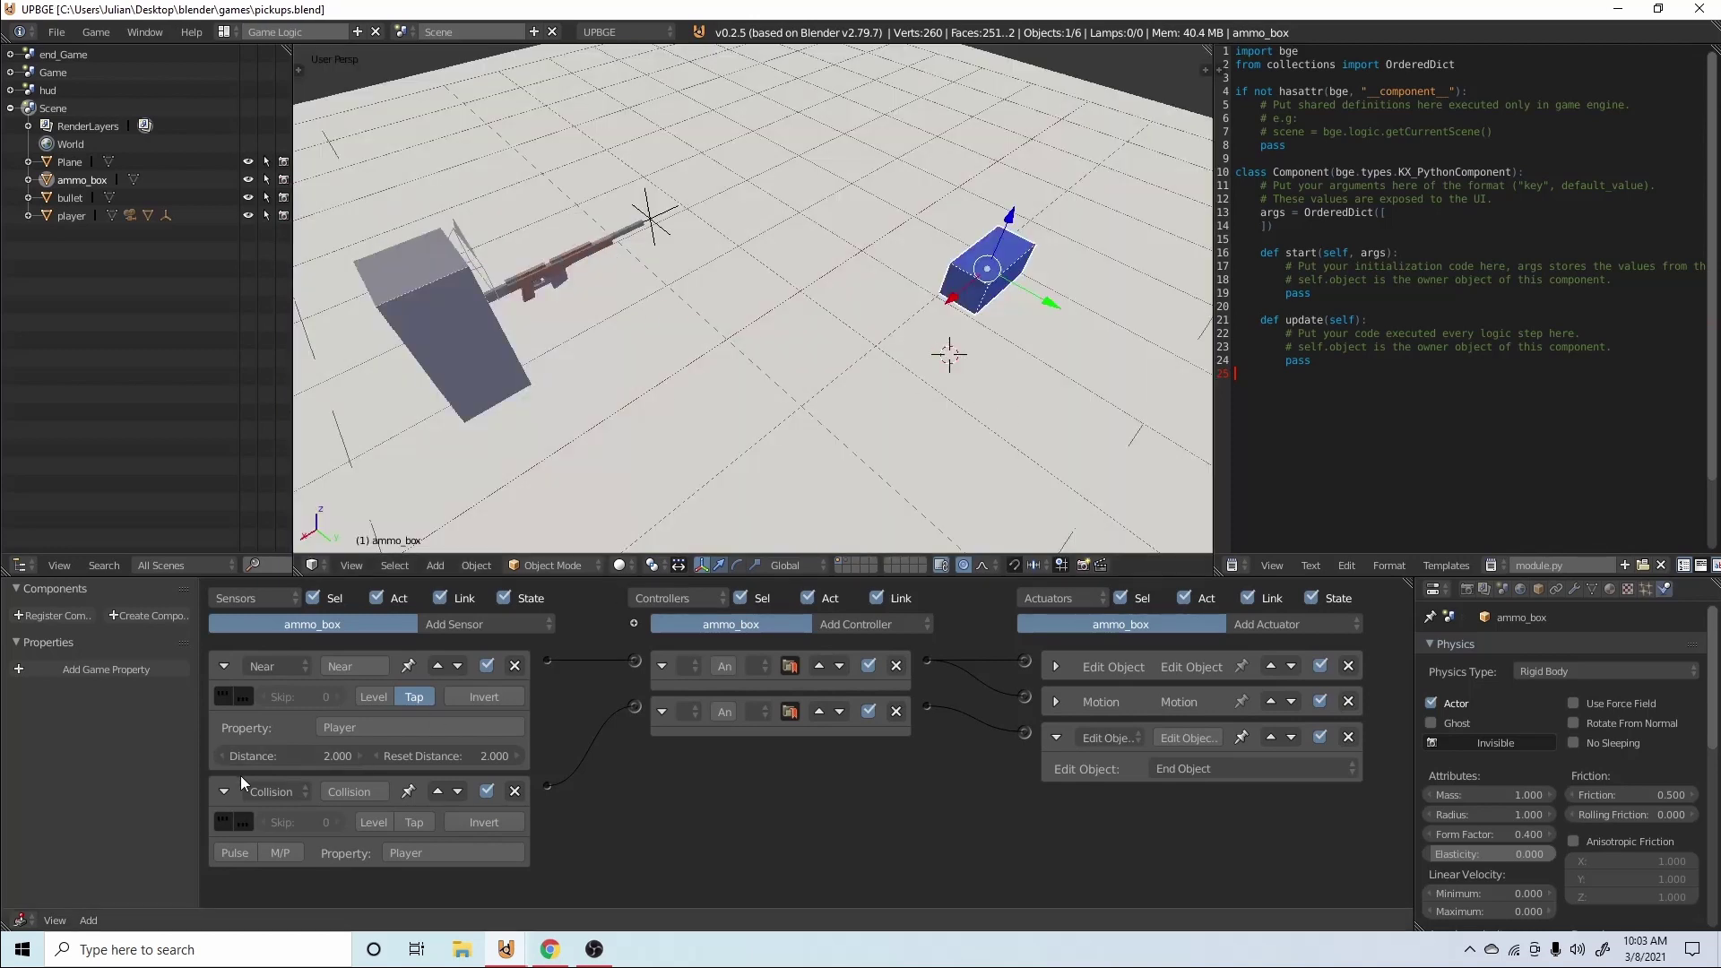
# Collapse the ammo box's sensors, controllers and End Object actuator to tidy up the logic bricks.
pyautogui.click(221, 789)
pyautogui.click(220, 664)
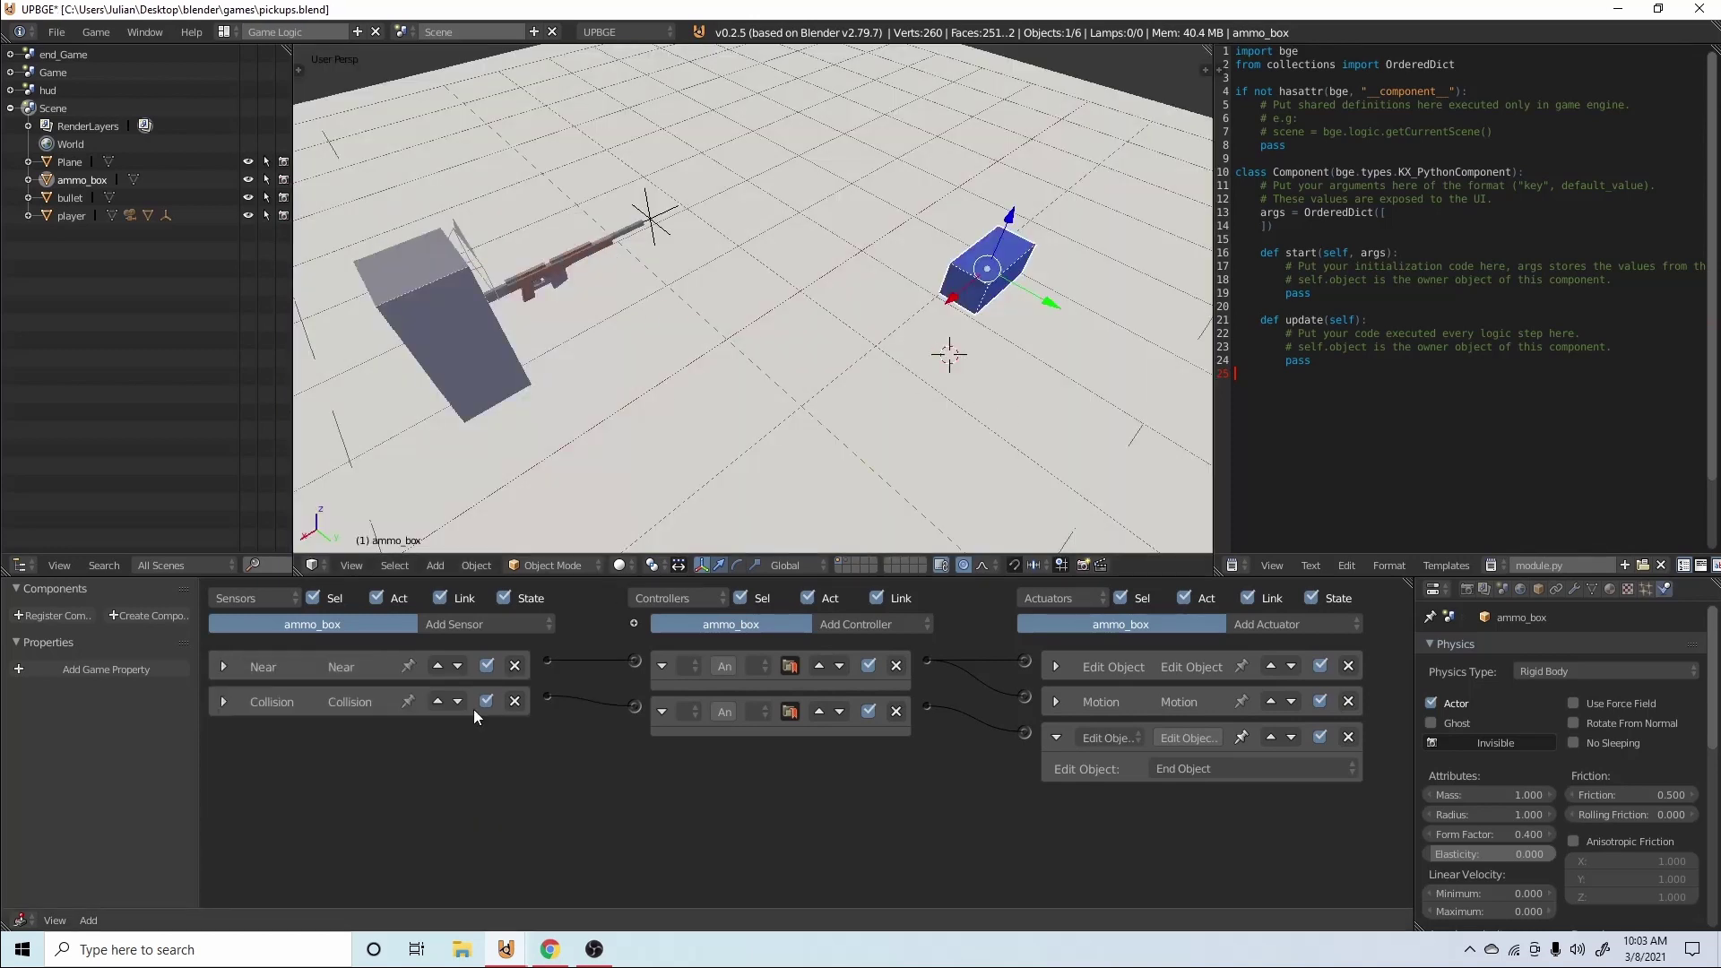
pyautogui.click(664, 711)
pyautogui.click(661, 665)
pyautogui.click(1054, 737)
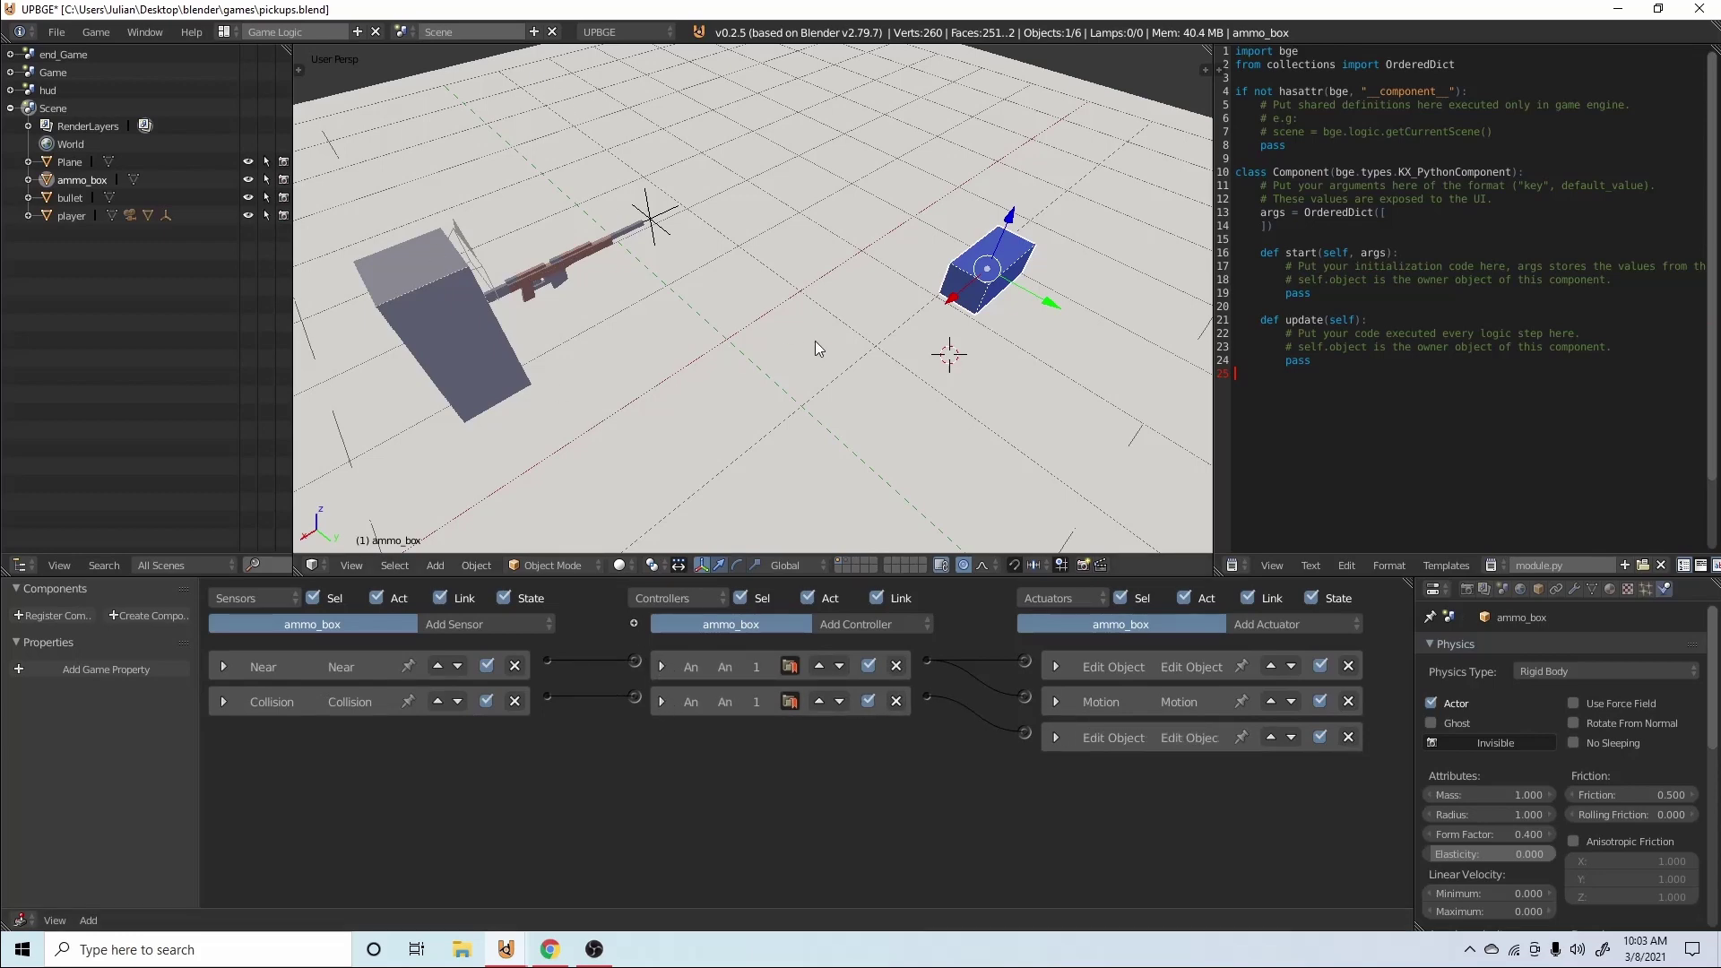
# View the player from behind and run the game again to check the ammo box and HUD.
pyautogui.moveTo(815, 340); pyautogui.dragTo(944, 304, button='middle')
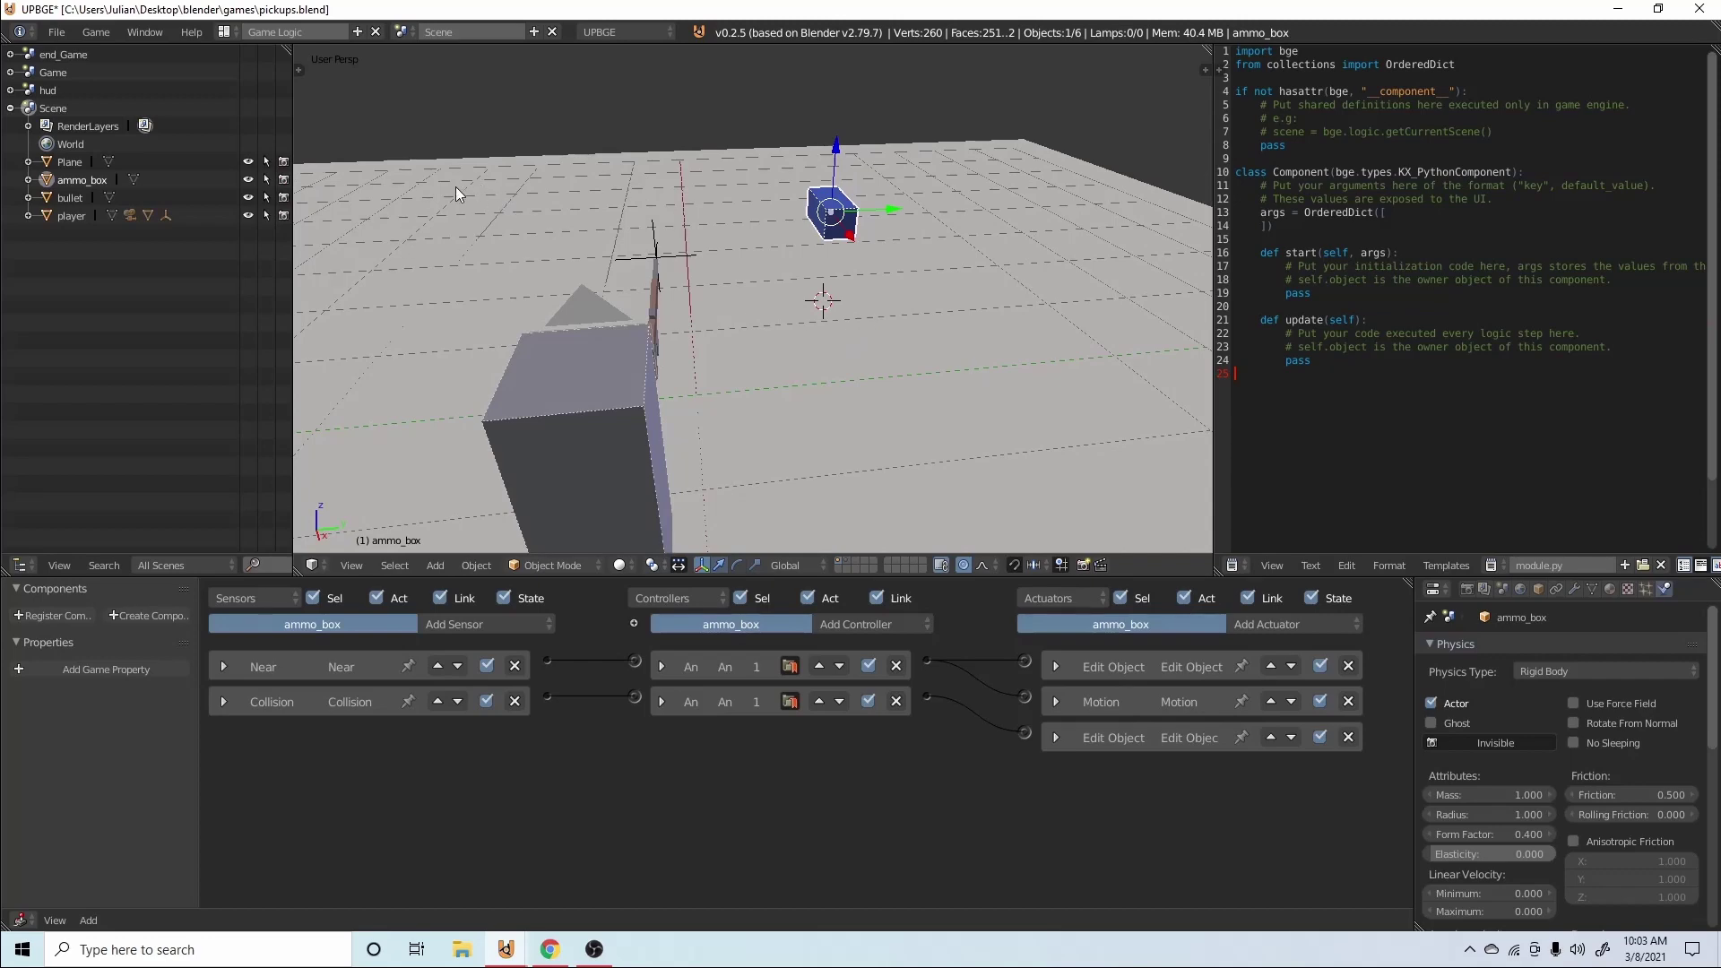
pyautogui.scroll(-3, 721, 341)
pyautogui.scroll(3, 729, 337)
pyautogui.press('p')
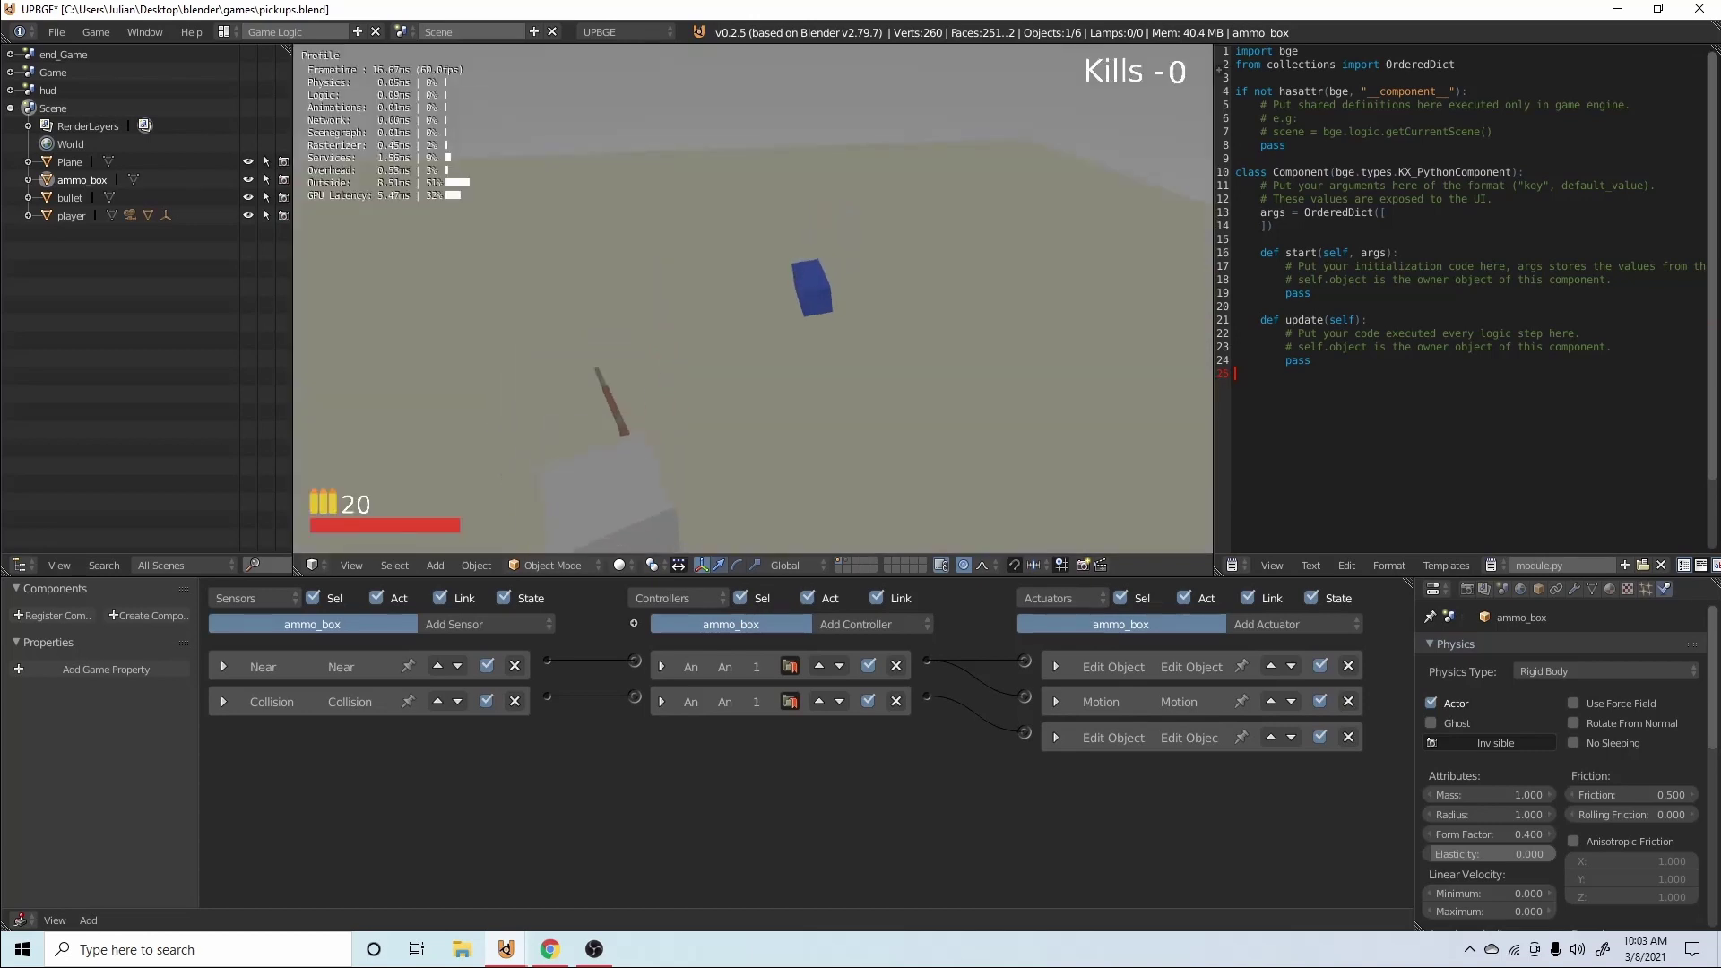
pyautogui.press('Escape')
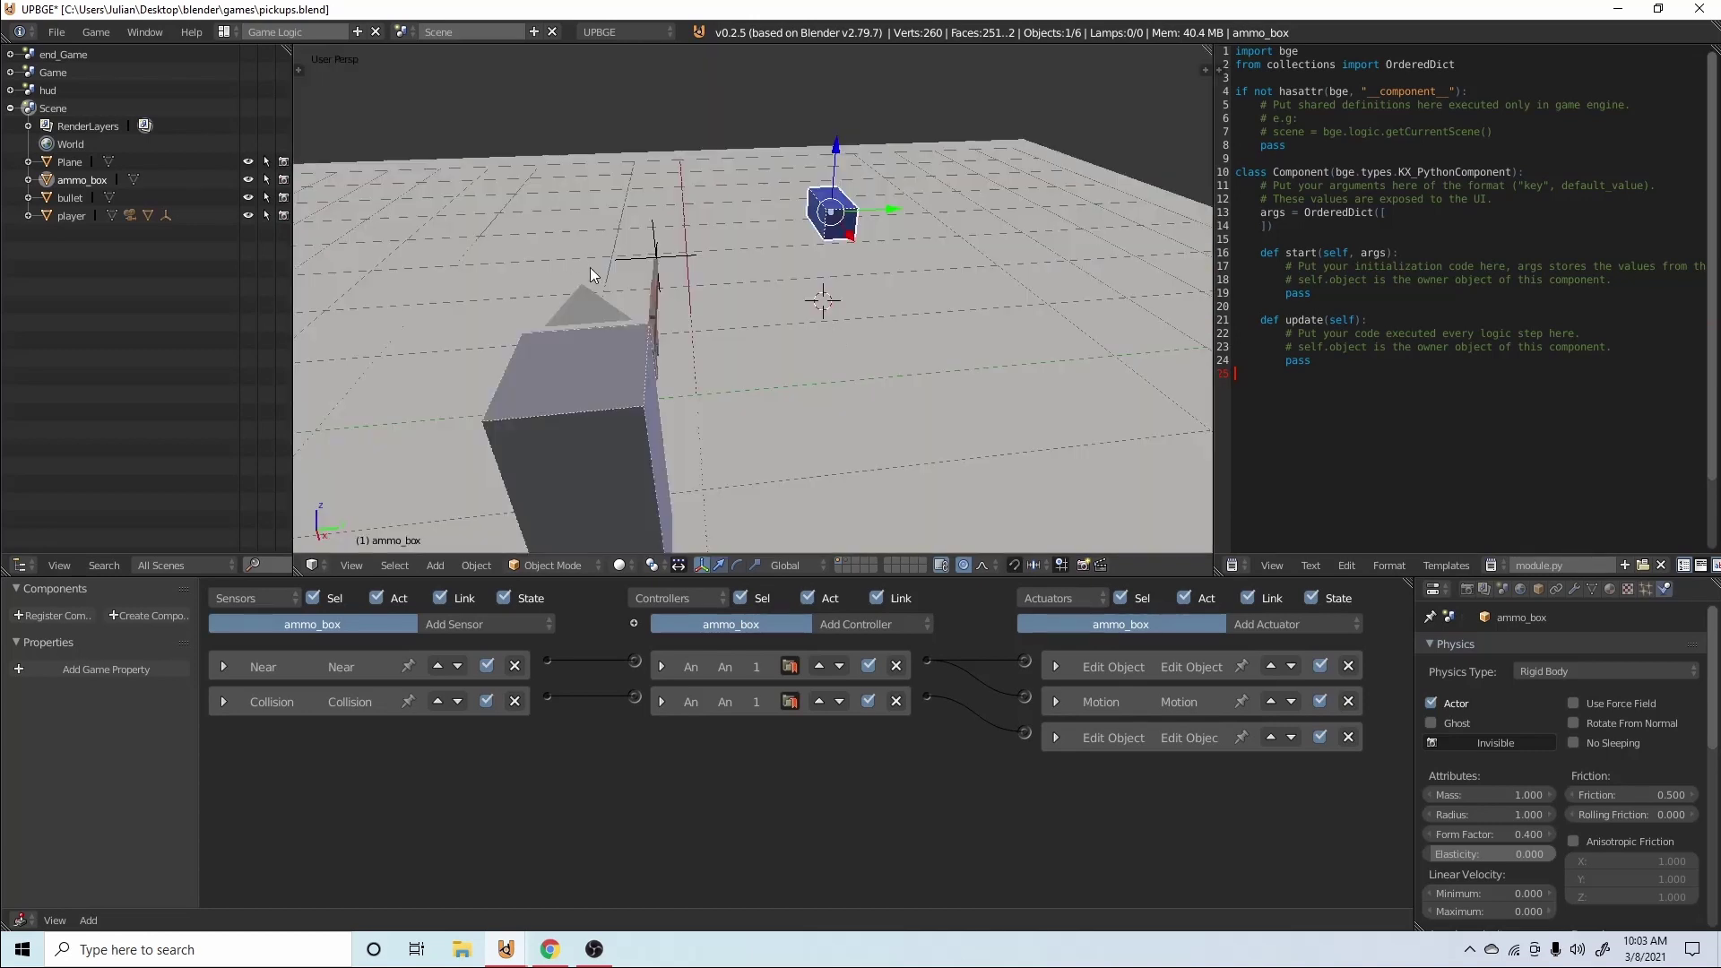
# Open the hud scene in camera view and examine the ammo counter's Message sensor subject and Property actuator.
pyautogui.click(400, 31)
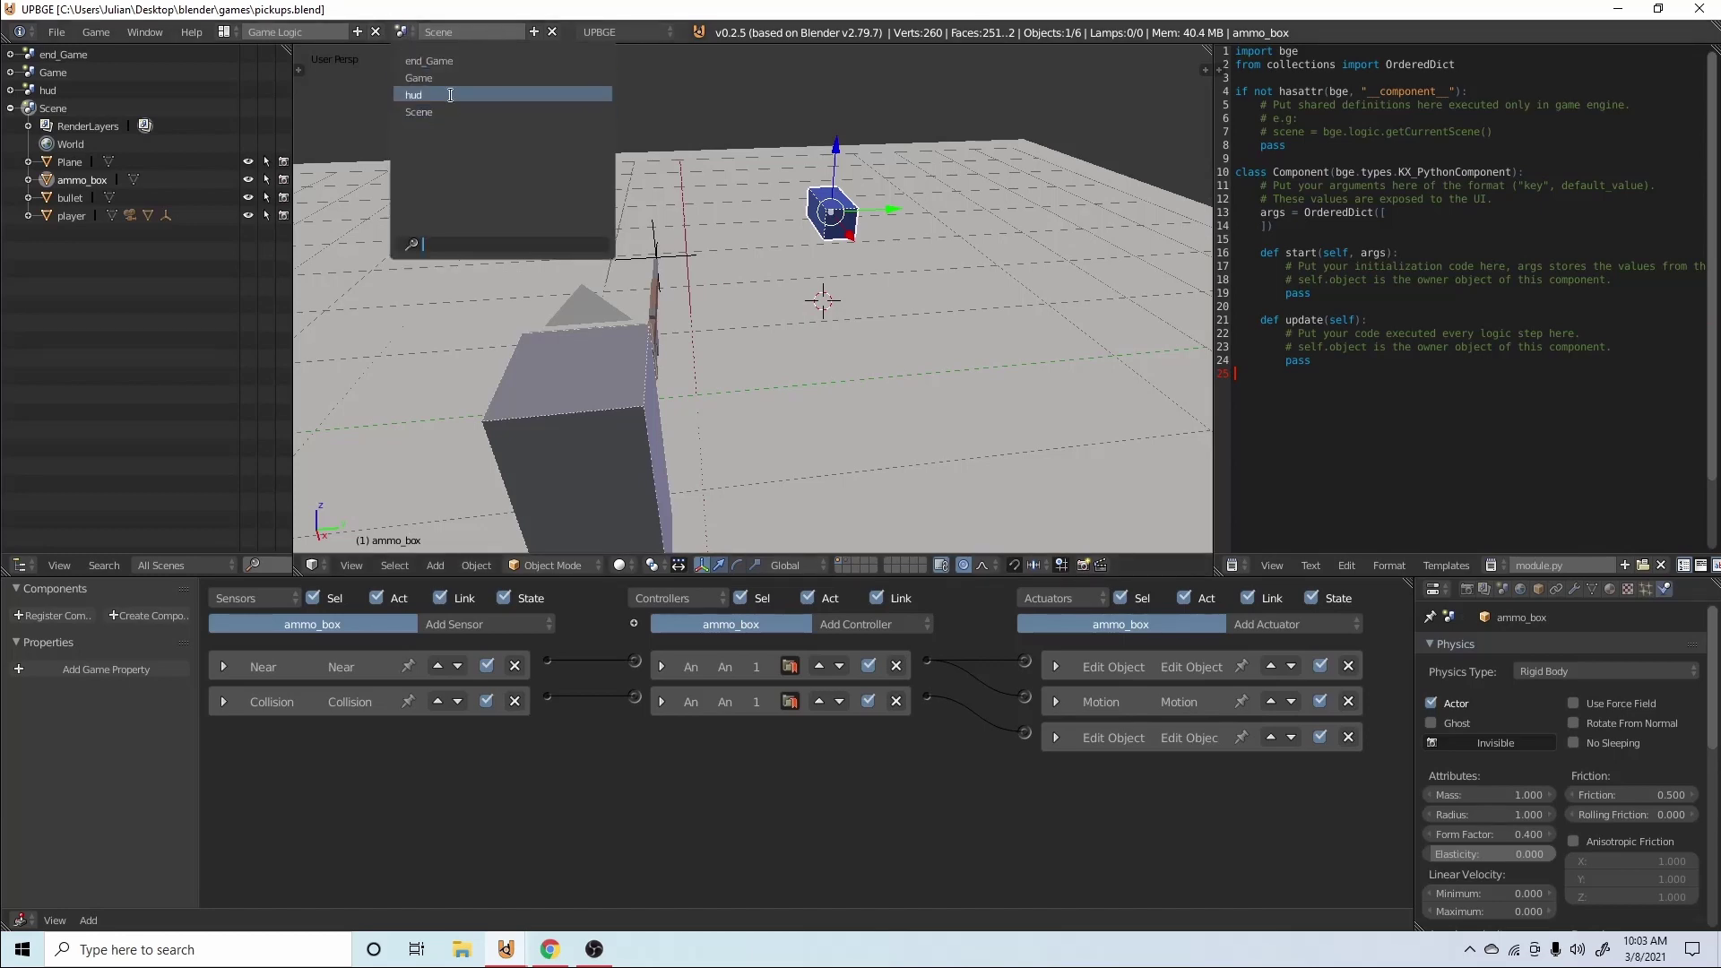
pyautogui.click(449, 95)
pyautogui.scroll(1, 488, 326)
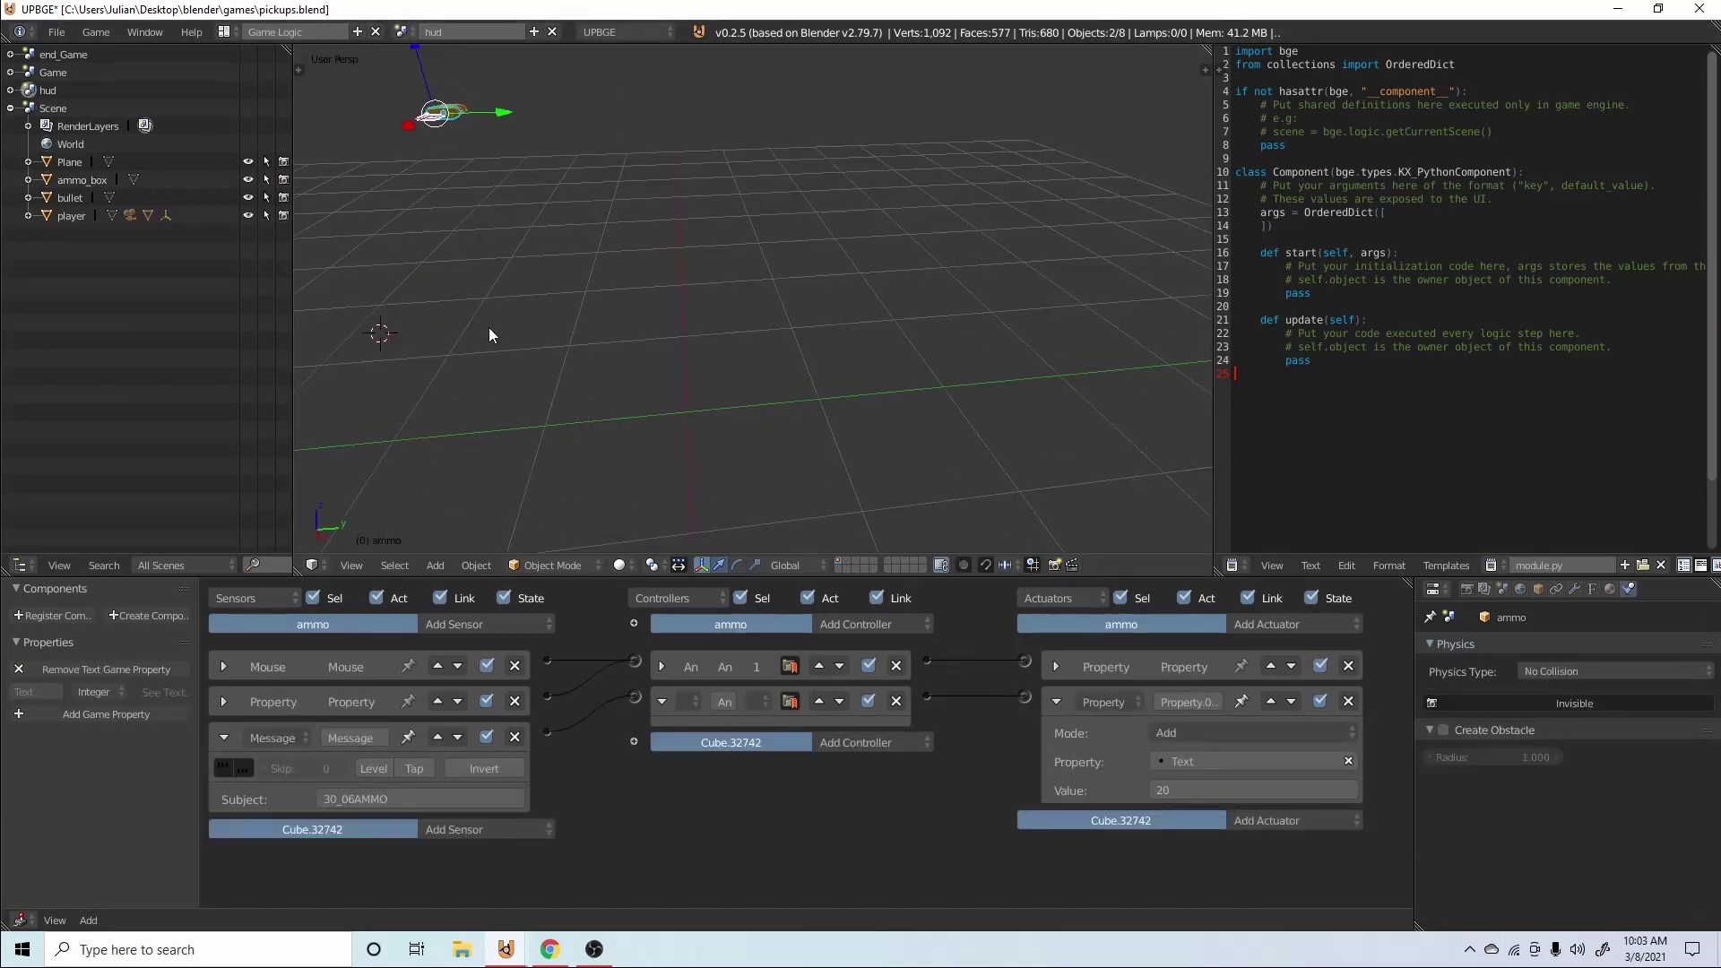
pyautogui.press('KP_0')
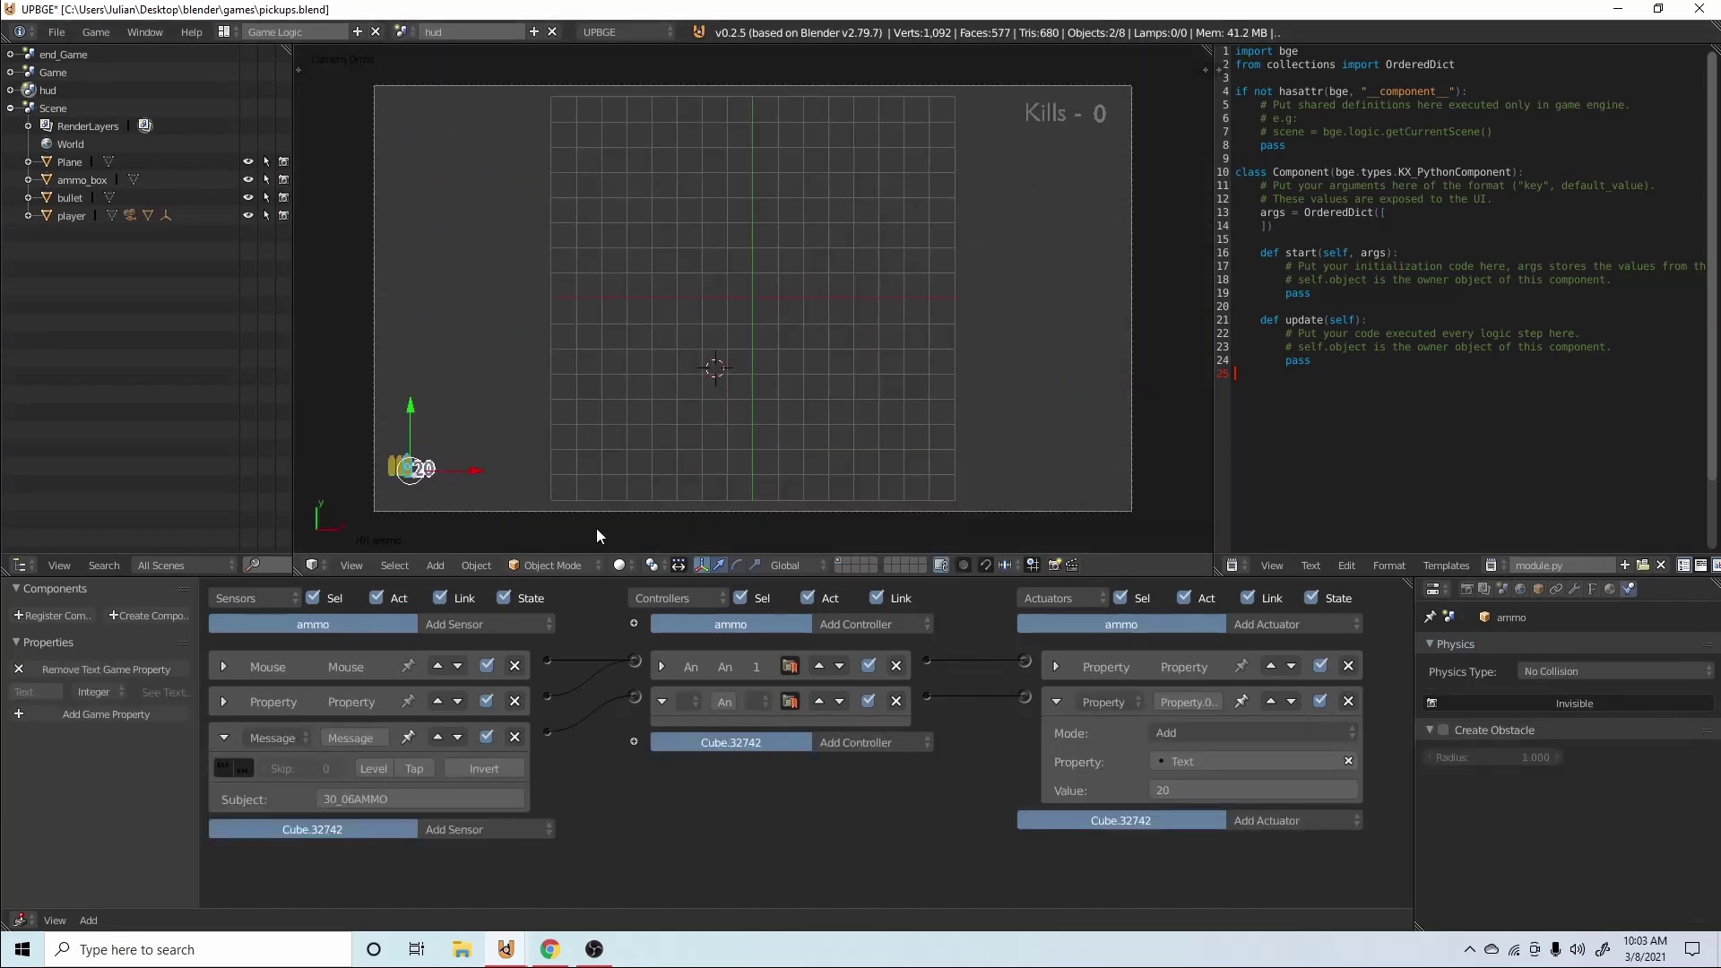
pyautogui.scroll(1, 604, 750)
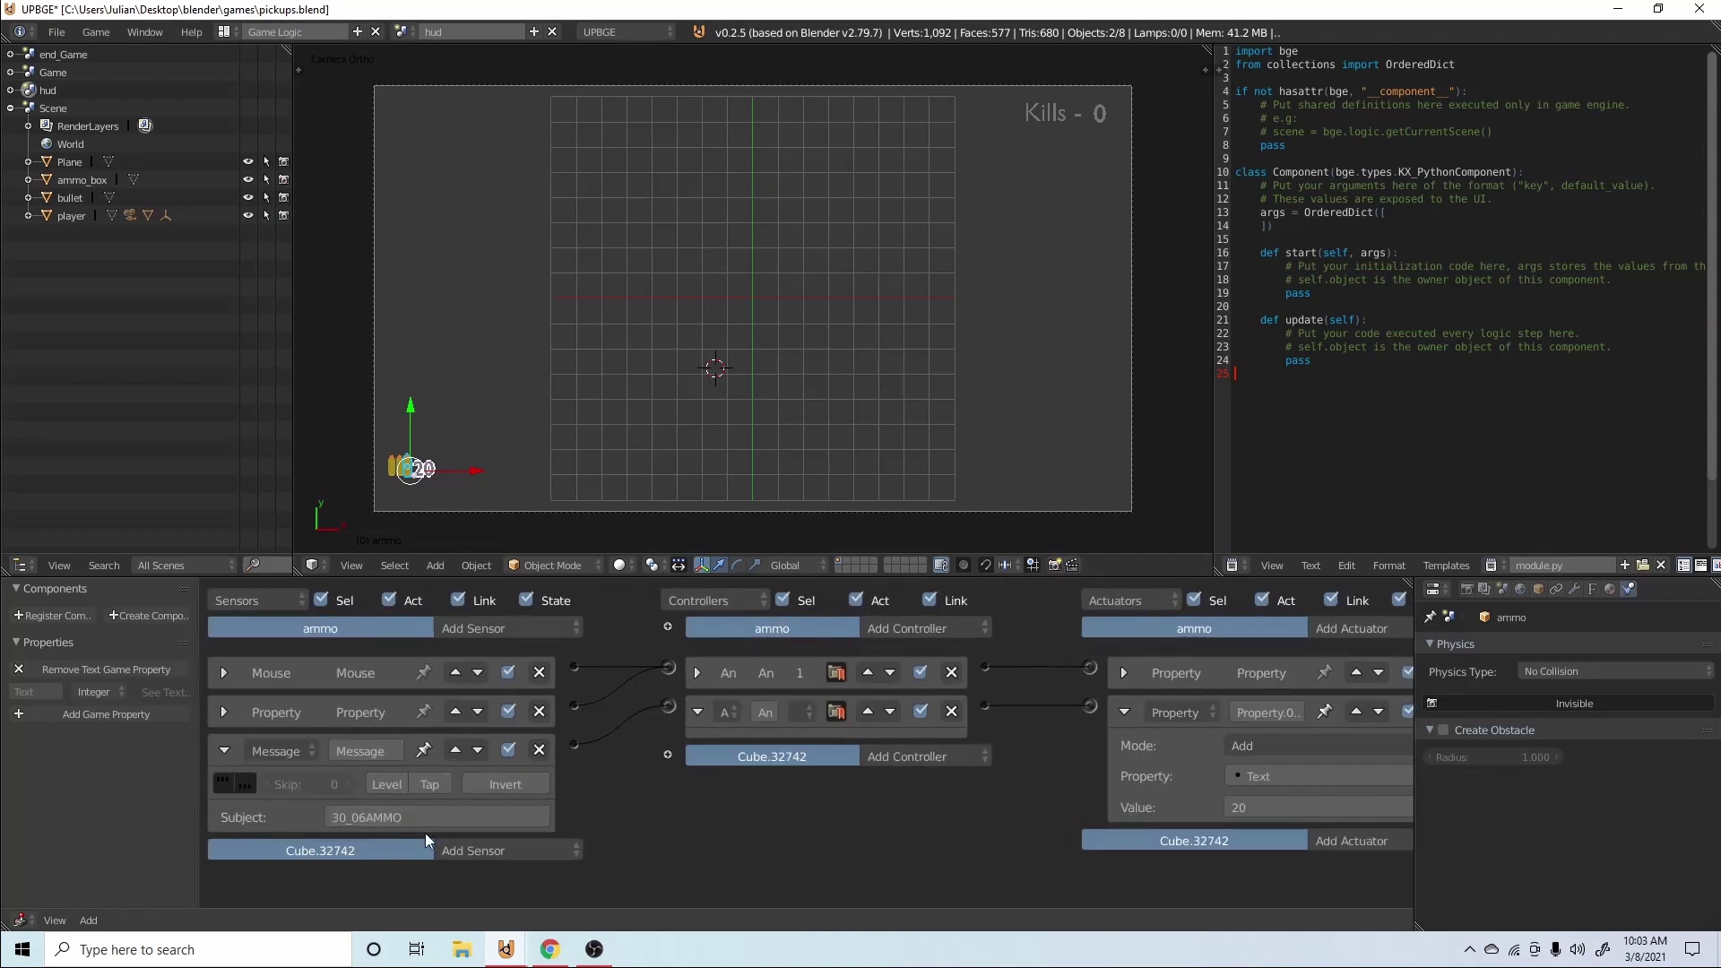
pyautogui.moveTo(1212, 789); pyautogui.dragTo(1089, 804, button='middle')
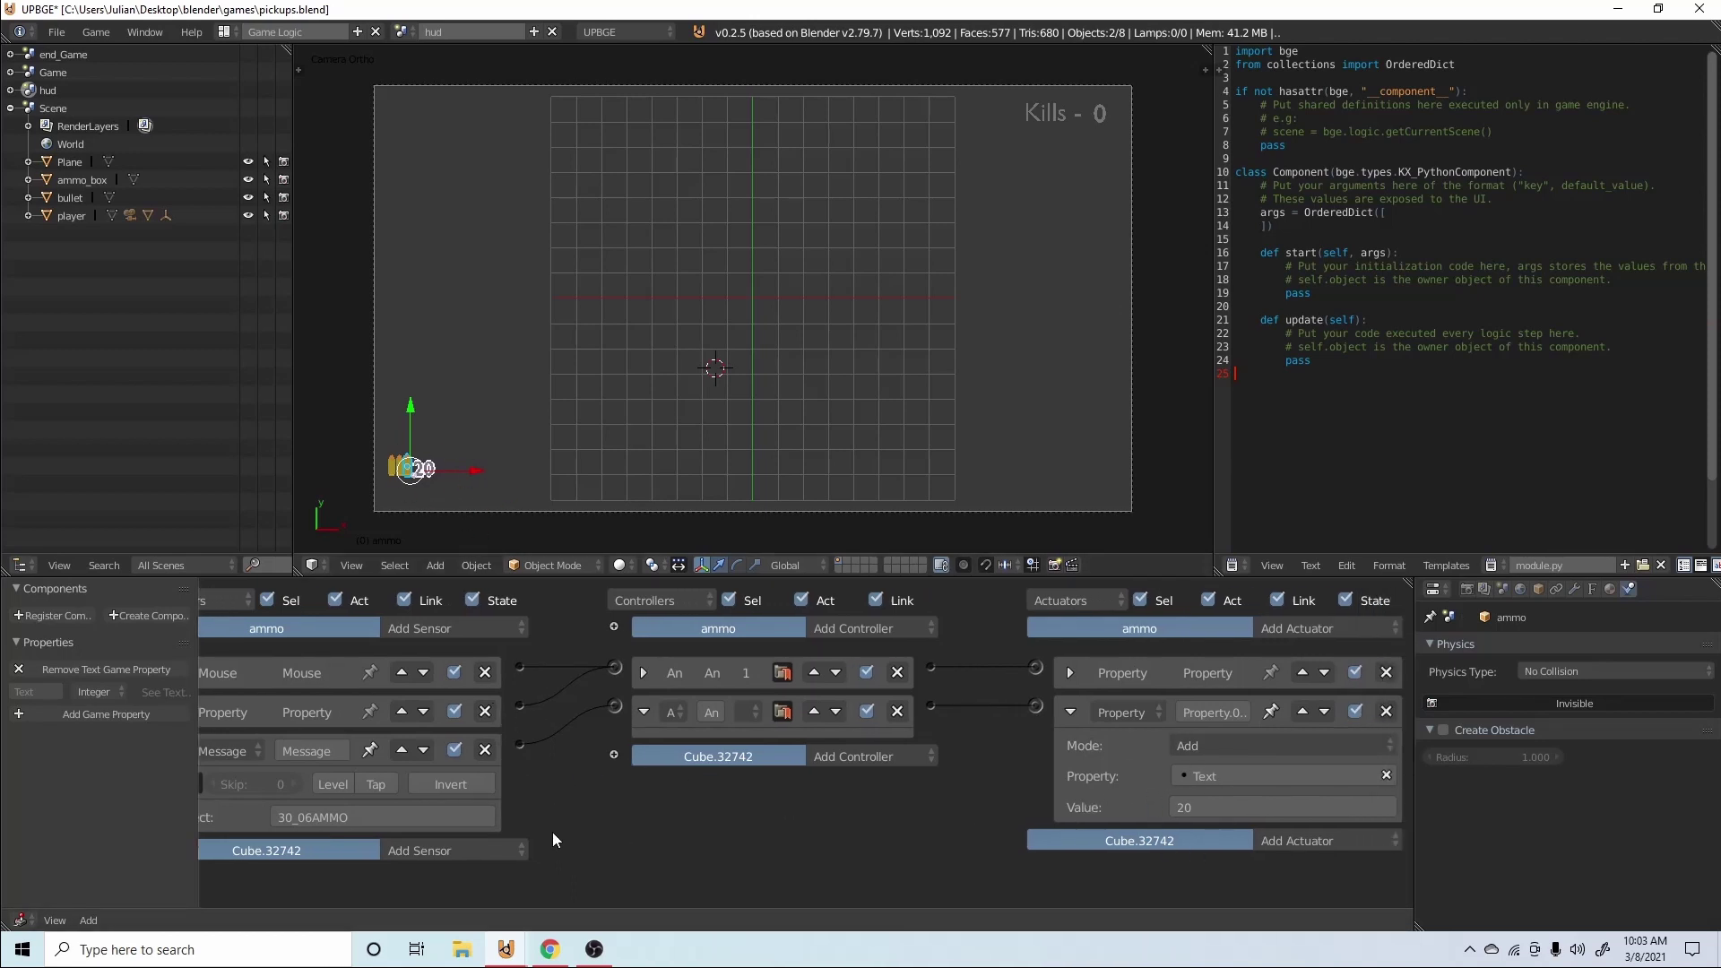
pyautogui.click(367, 815)
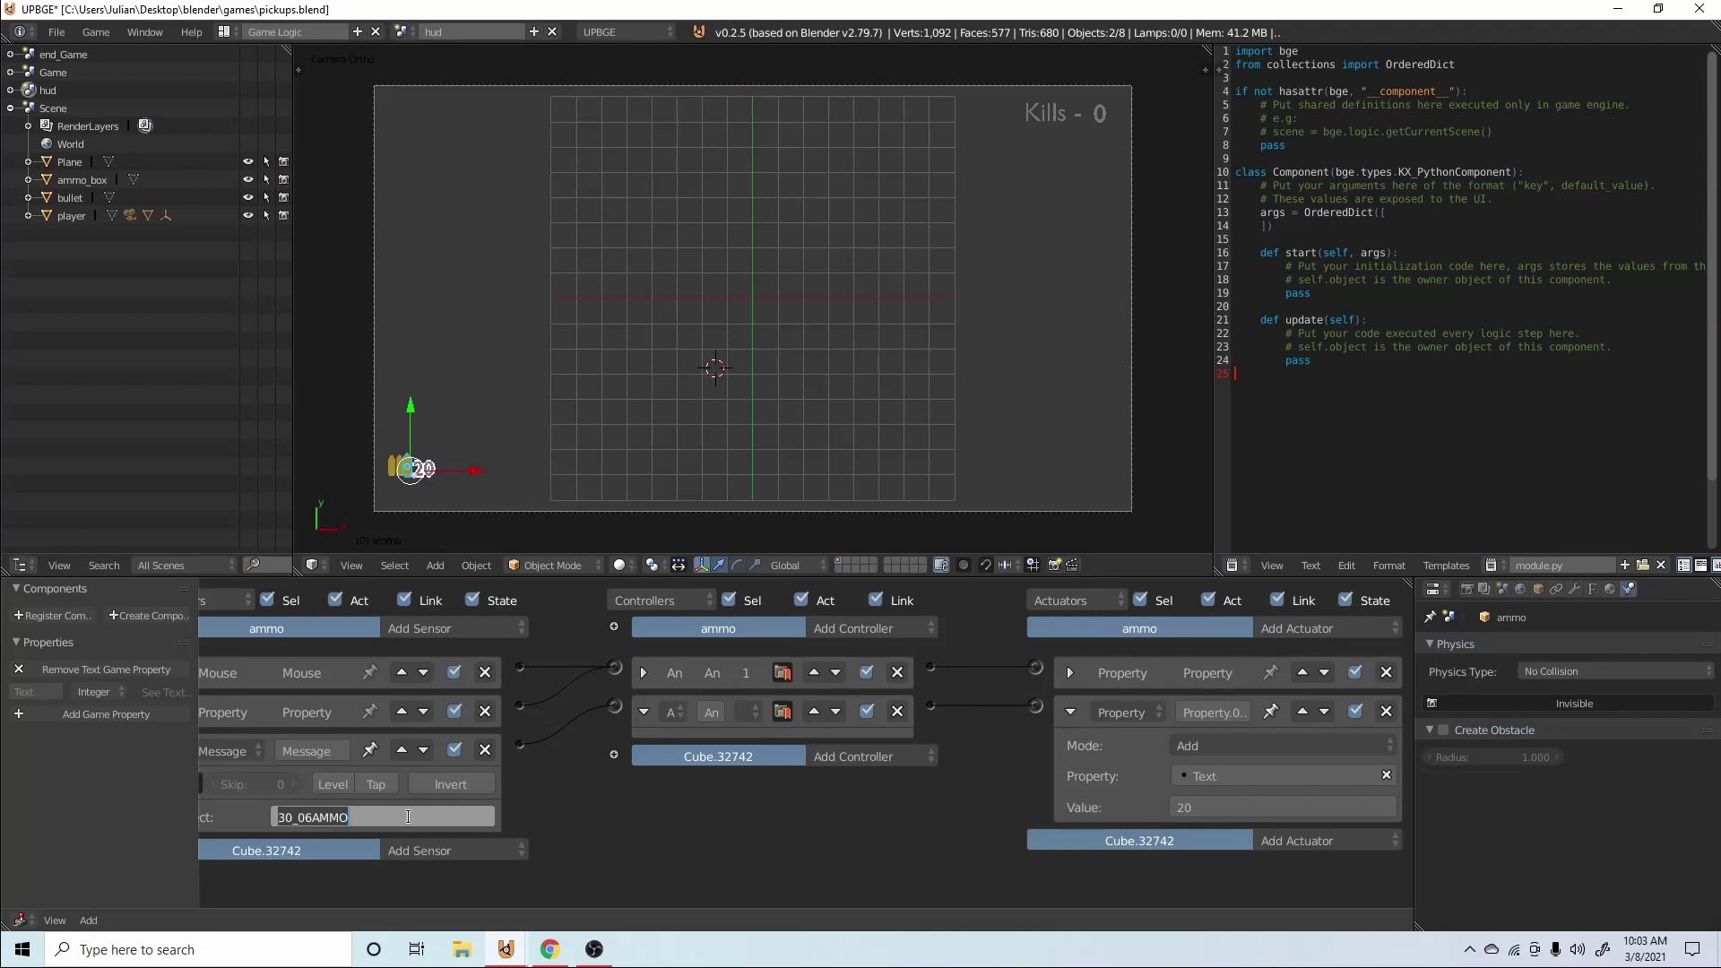
pyautogui.click(508, 828)
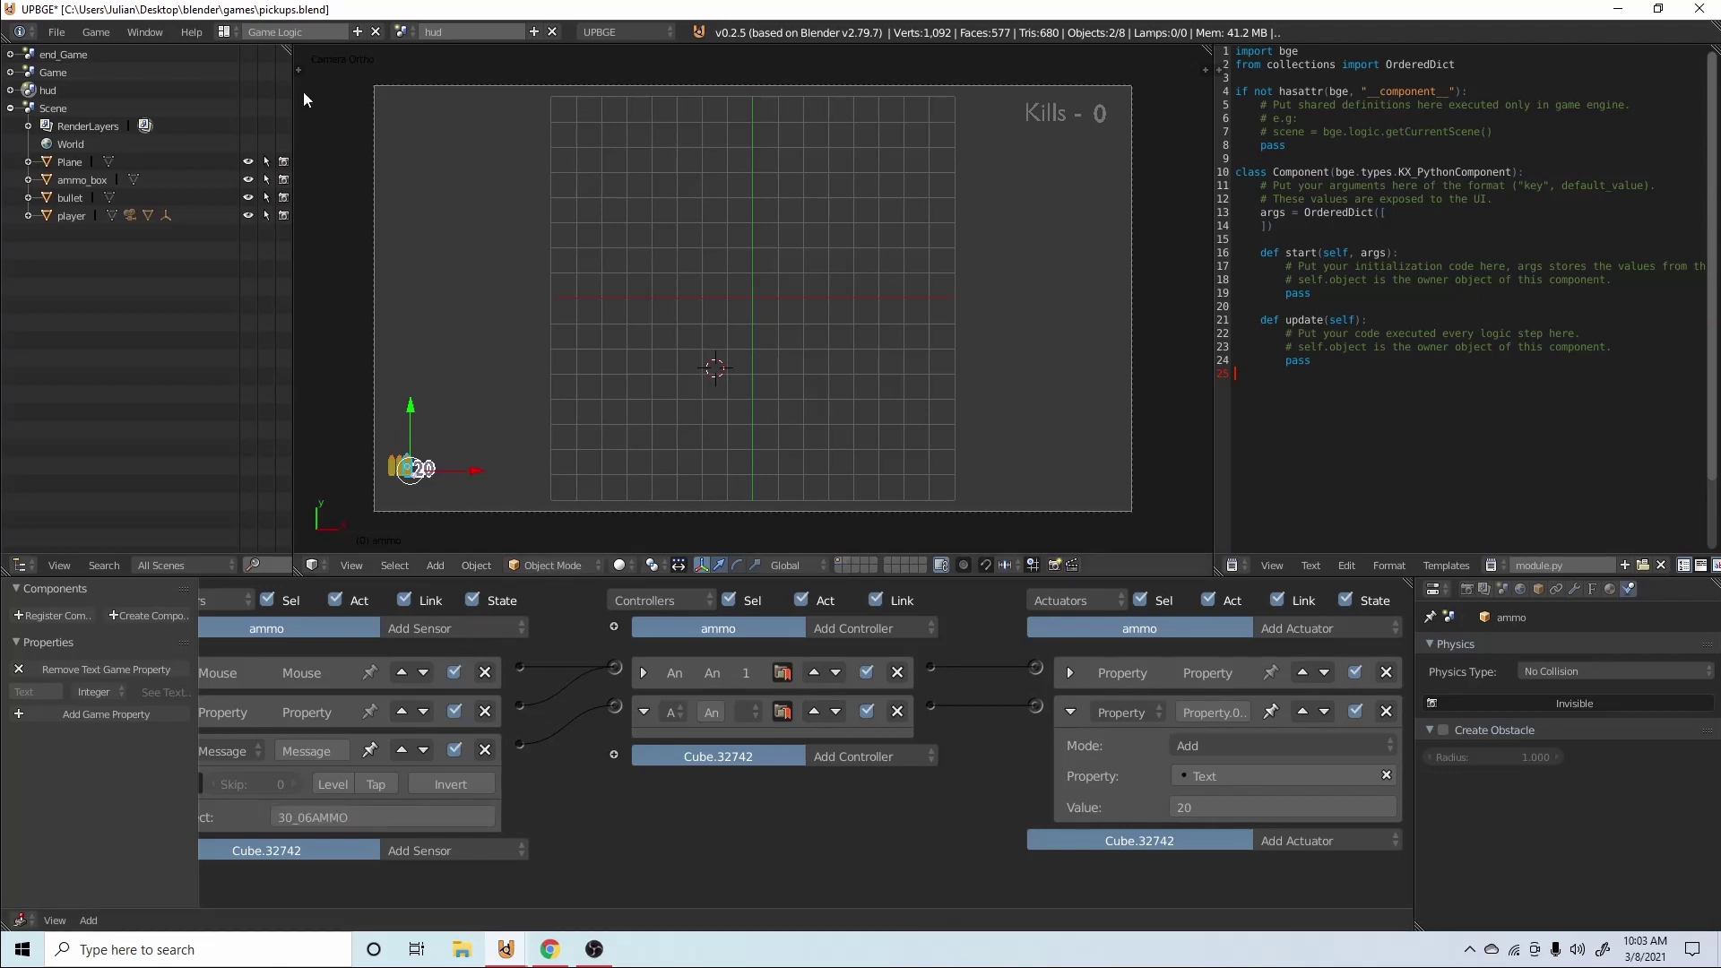
pyautogui.click(224, 33)
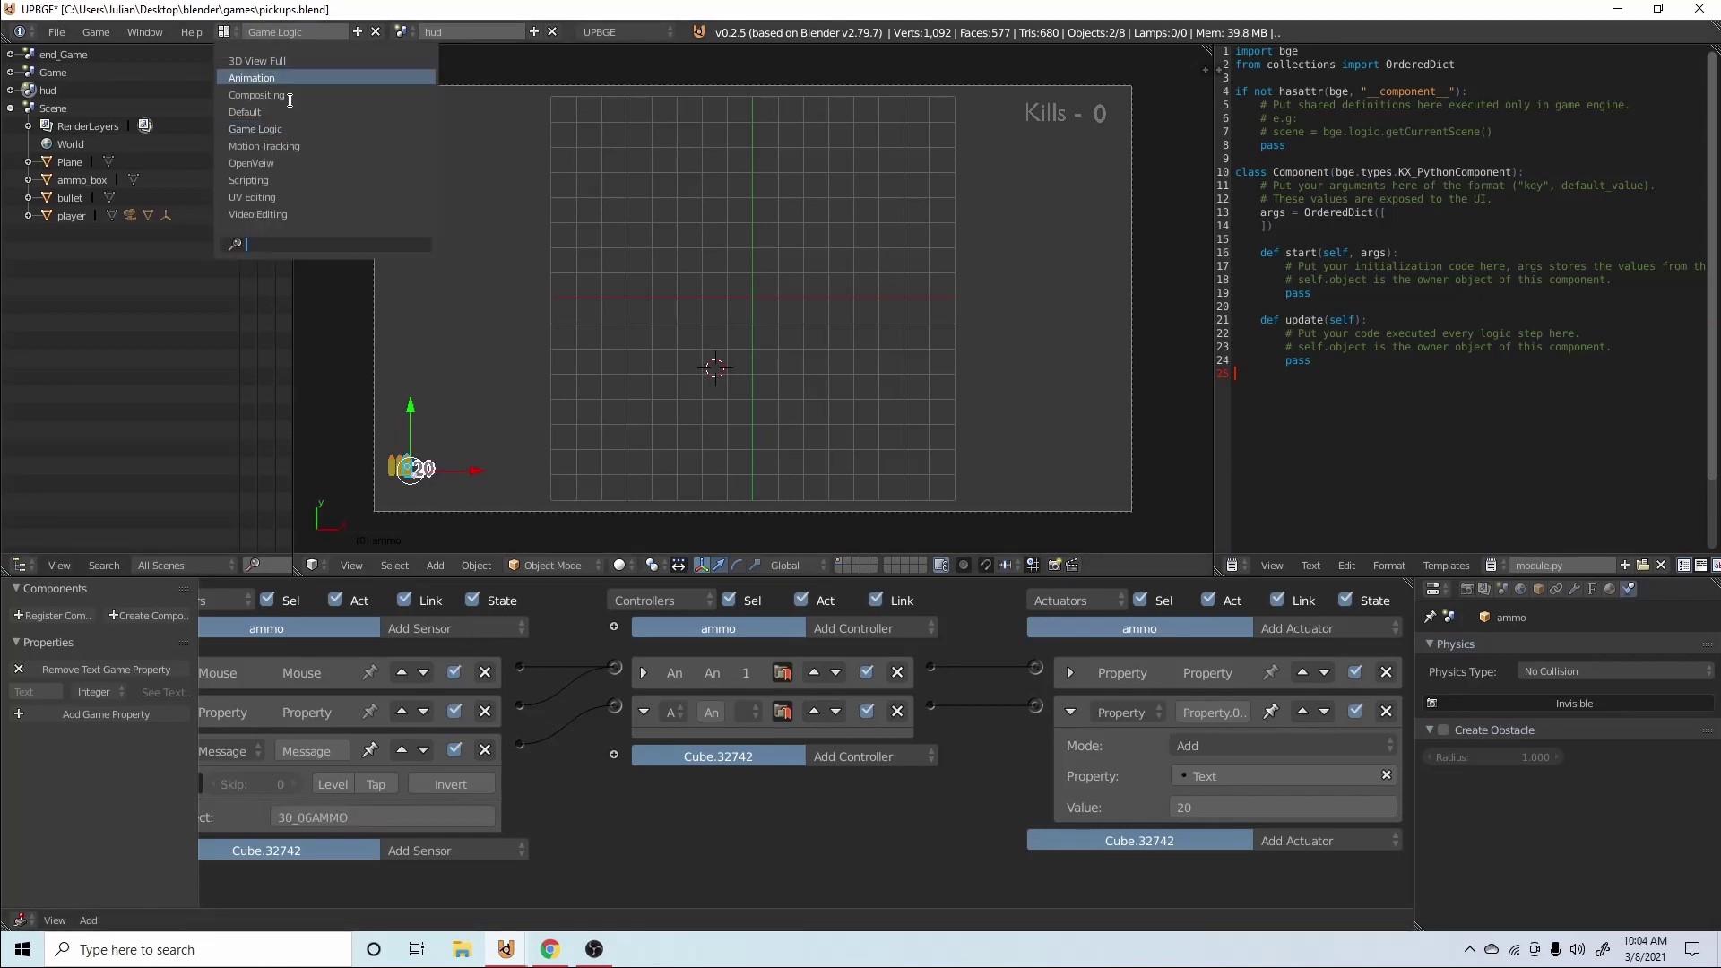
pyautogui.click(285, 131)
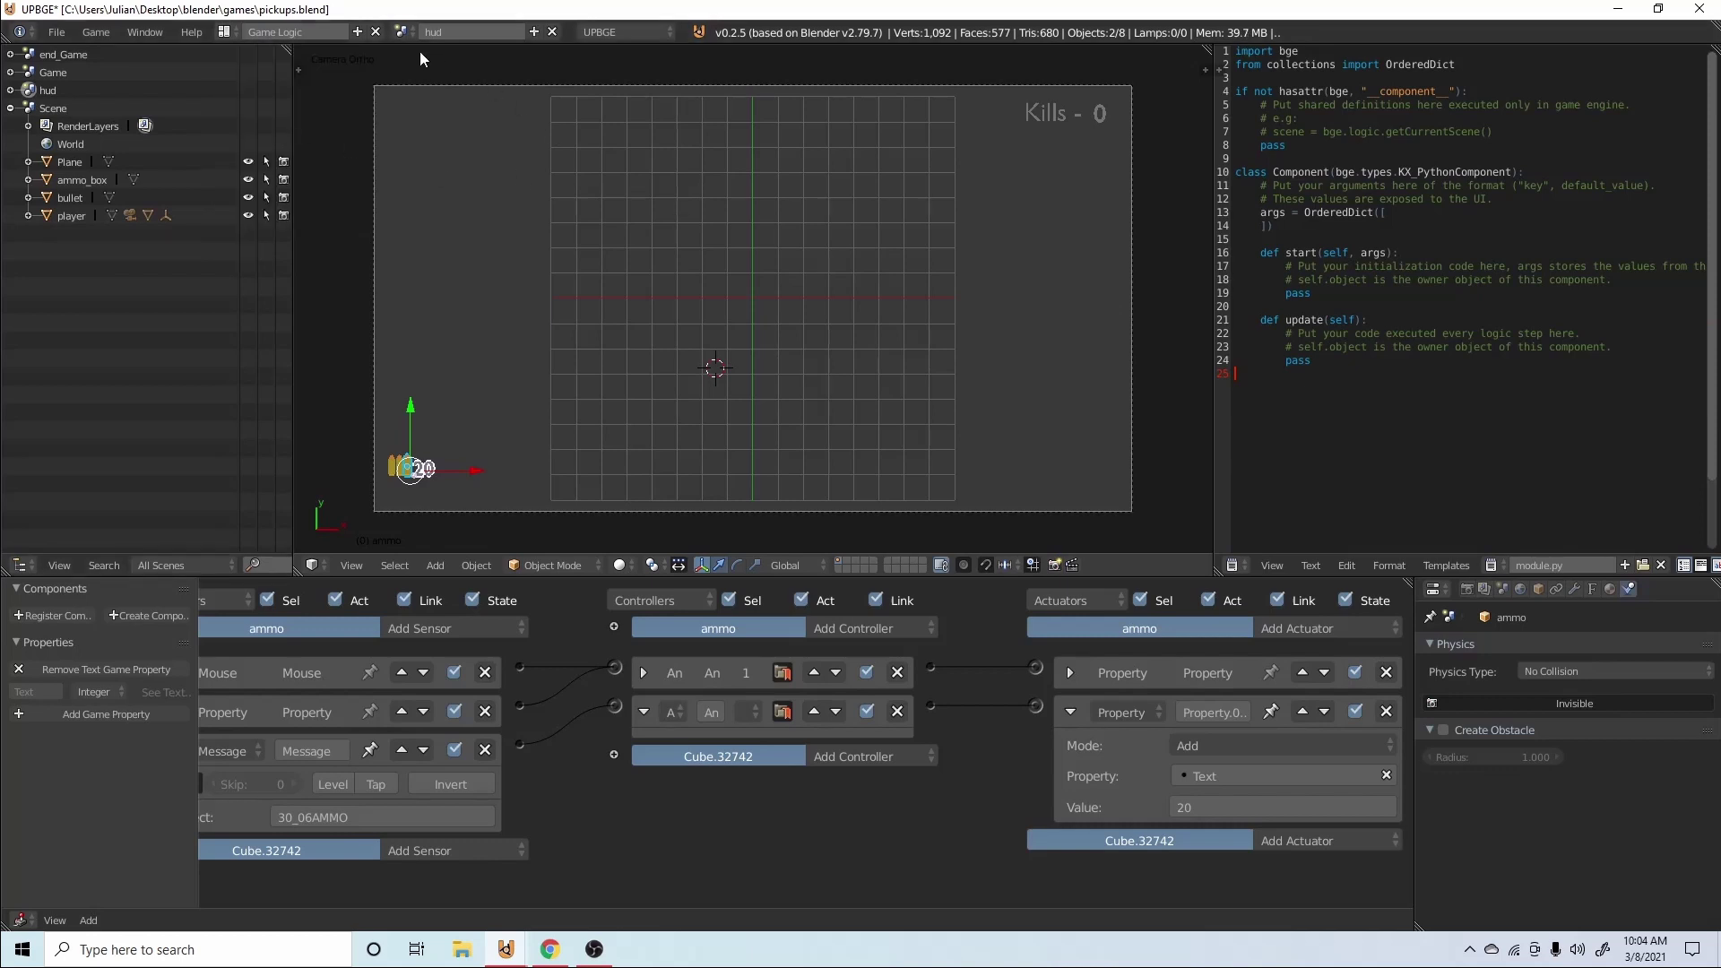
pyautogui.click(404, 32)
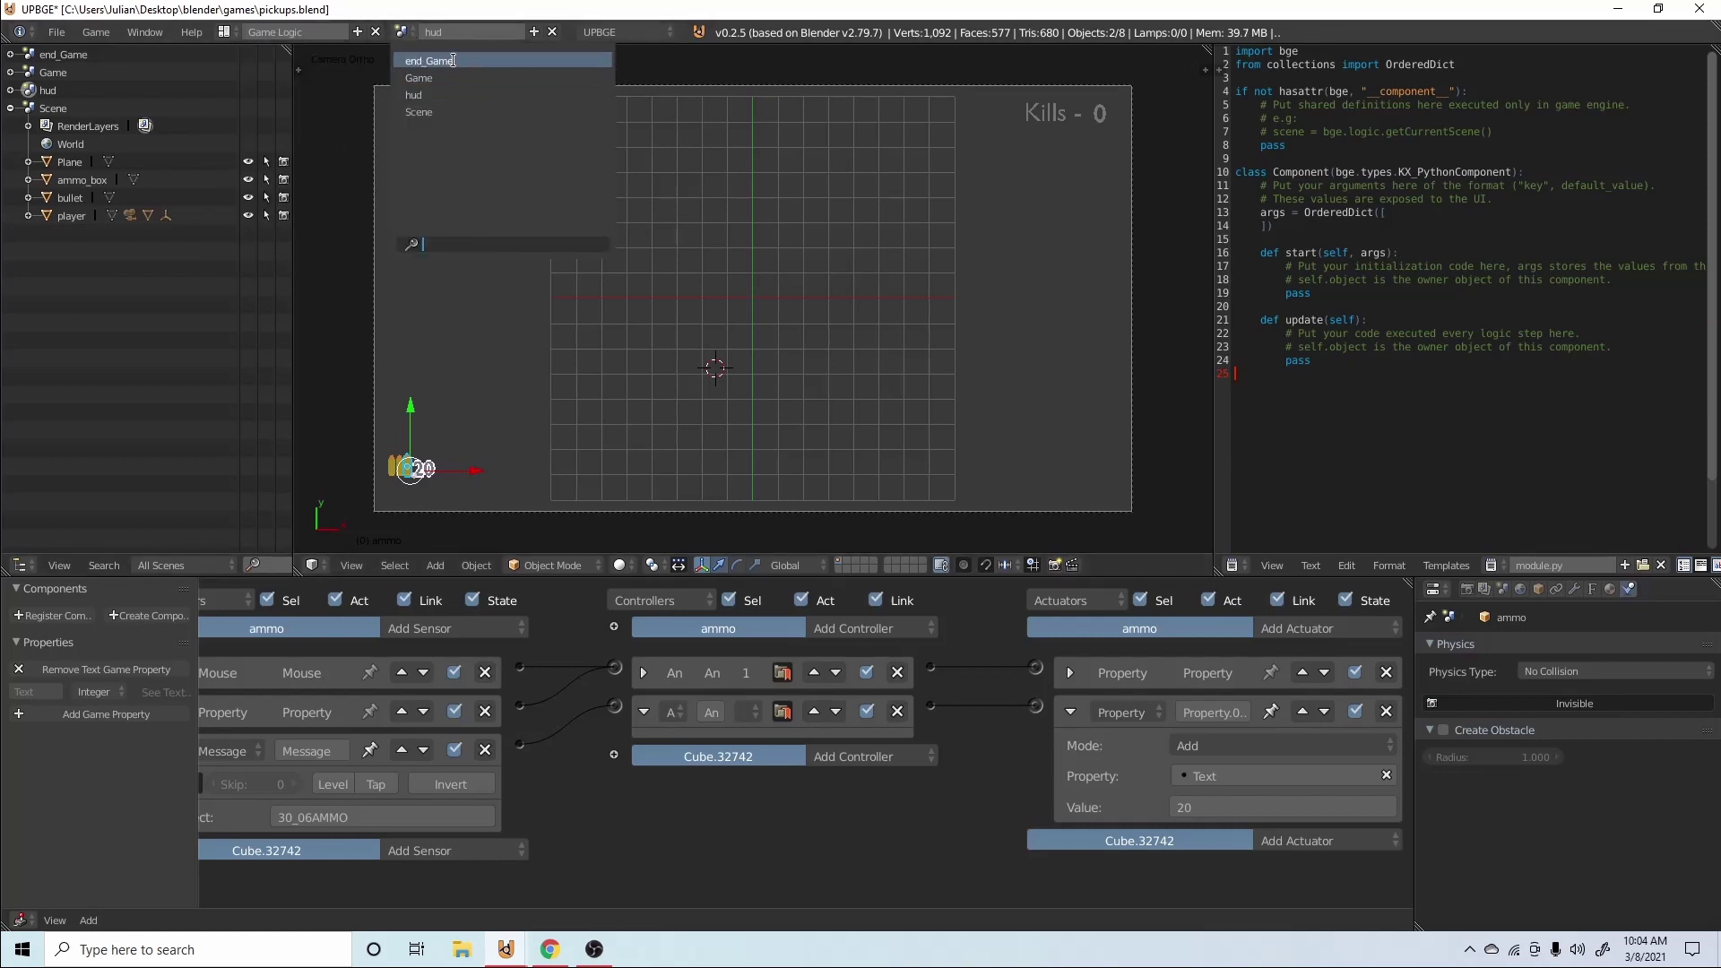
pyautogui.click(430, 60)
# Return to the ammo box's scene, add a Message actuator and link it to the Collision sensor's And controller.
pyautogui.click(403, 32)
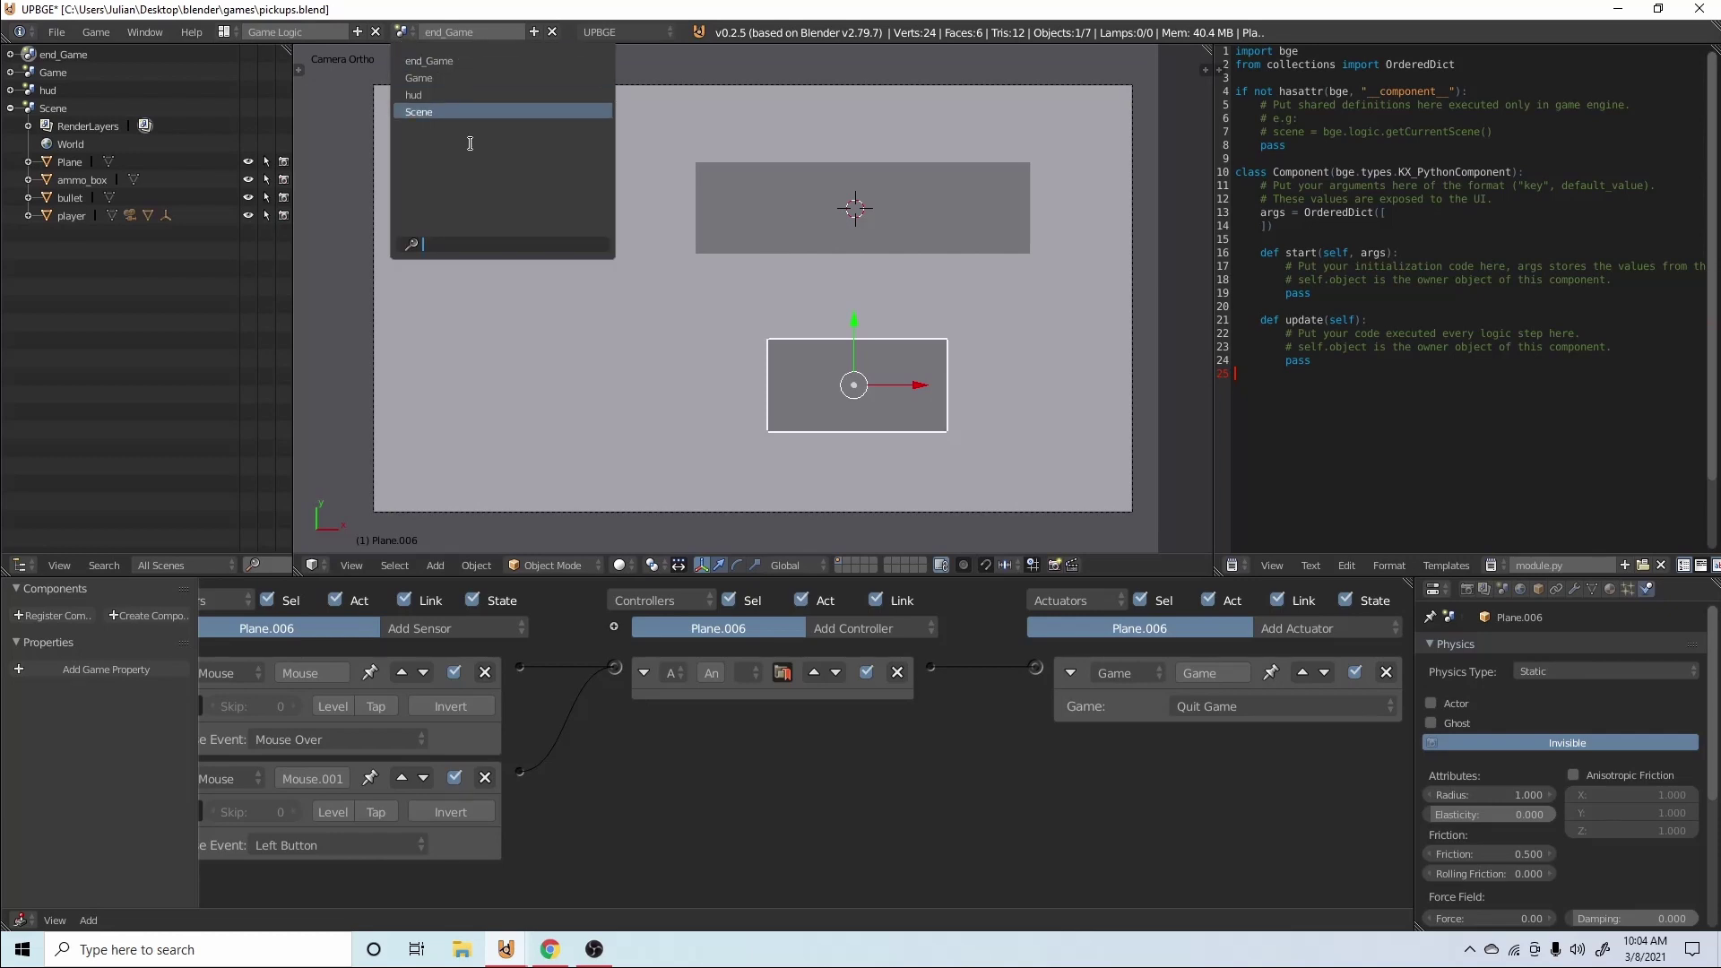
pyautogui.click(457, 104)
pyautogui.moveTo(956, 509); pyautogui.dragTo(1034, 541, button='middle')
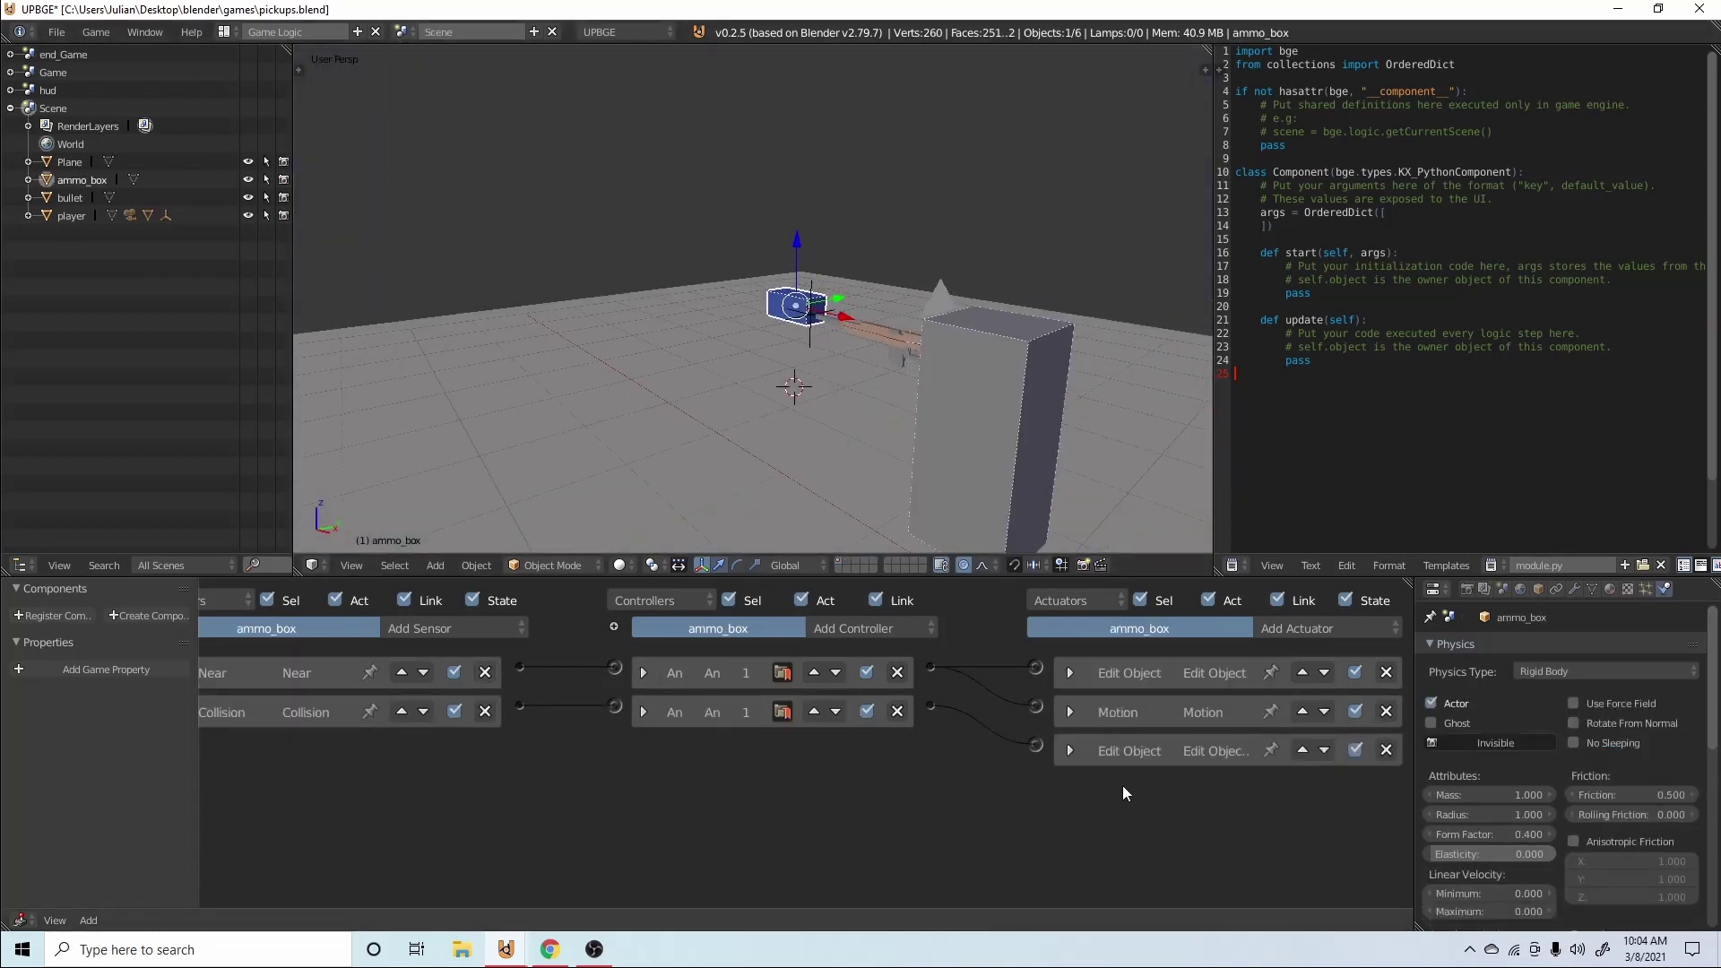
pyautogui.click(1337, 635)
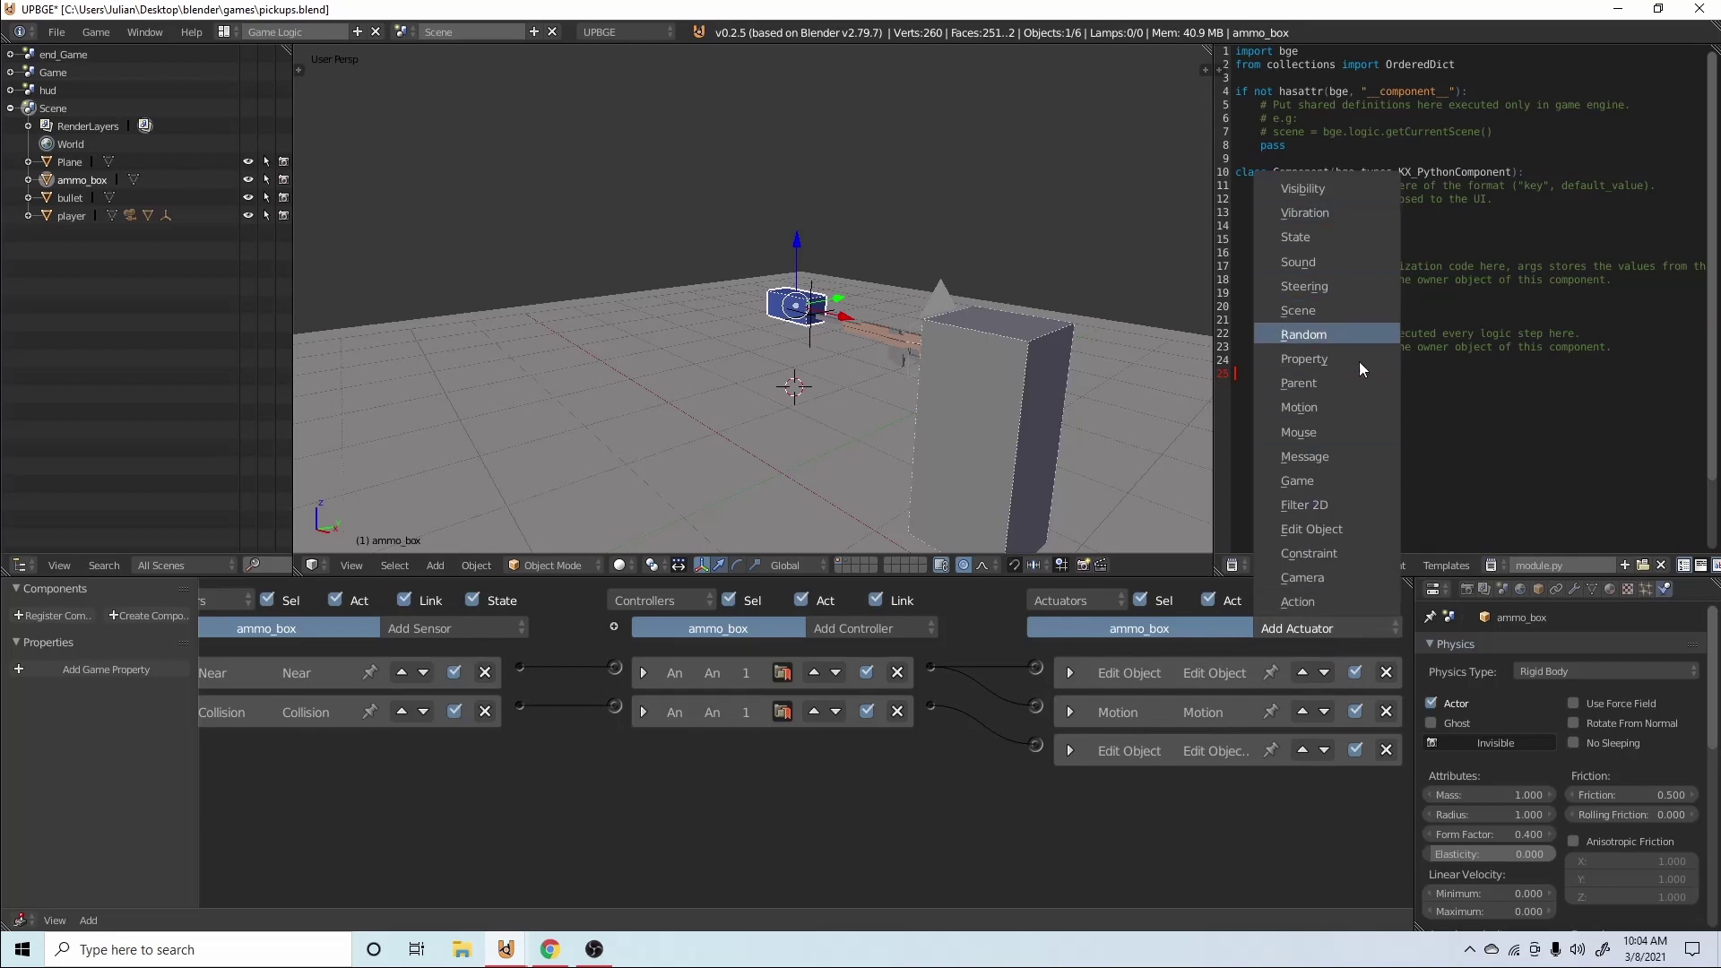
pyautogui.click(1313, 456)
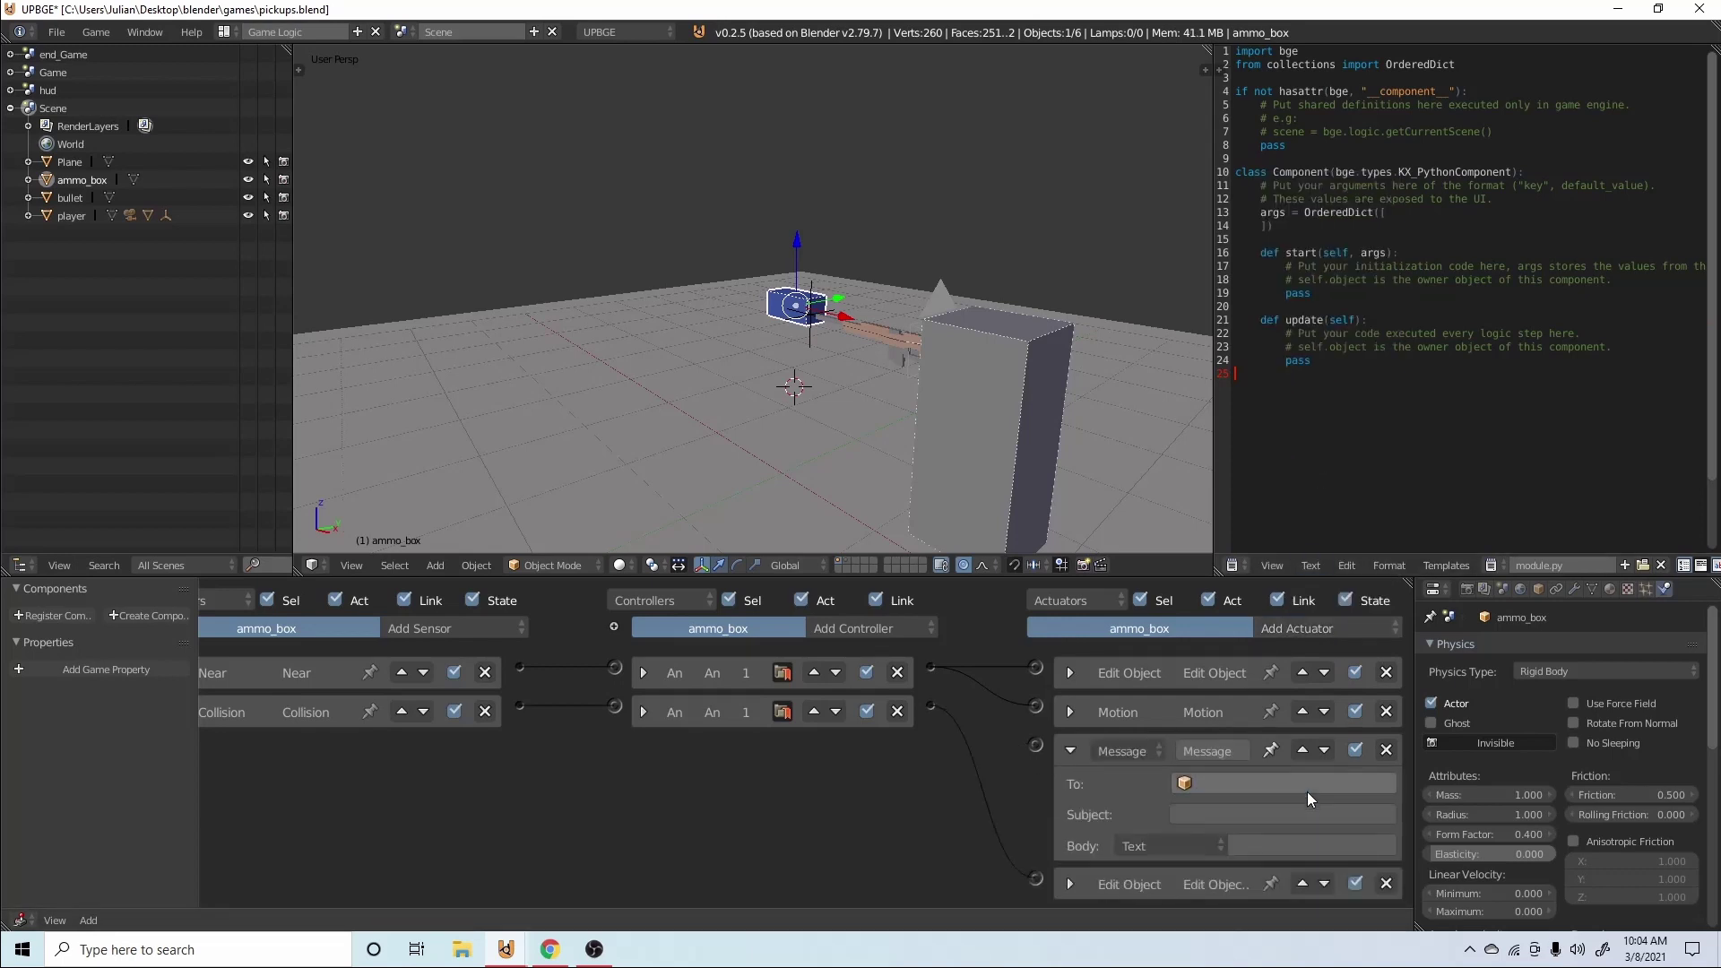
pyautogui.moveTo(928, 708); pyautogui.dragTo(1035, 745)
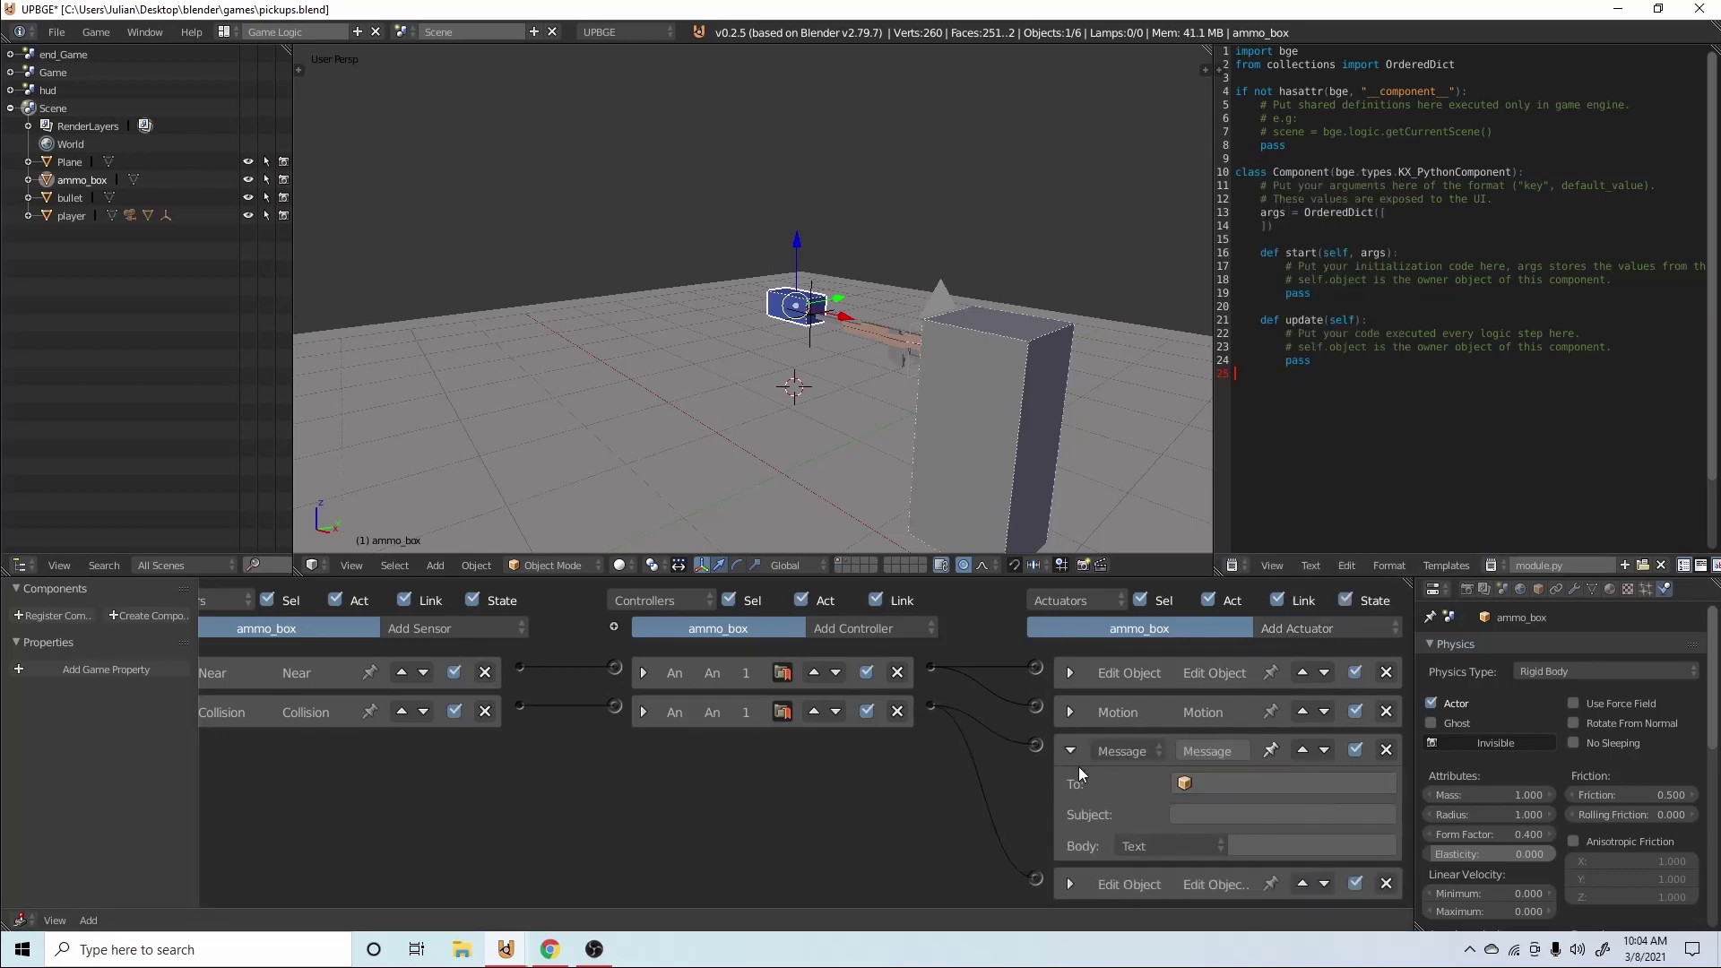
pyautogui.scroll(-1, 1071, 744)
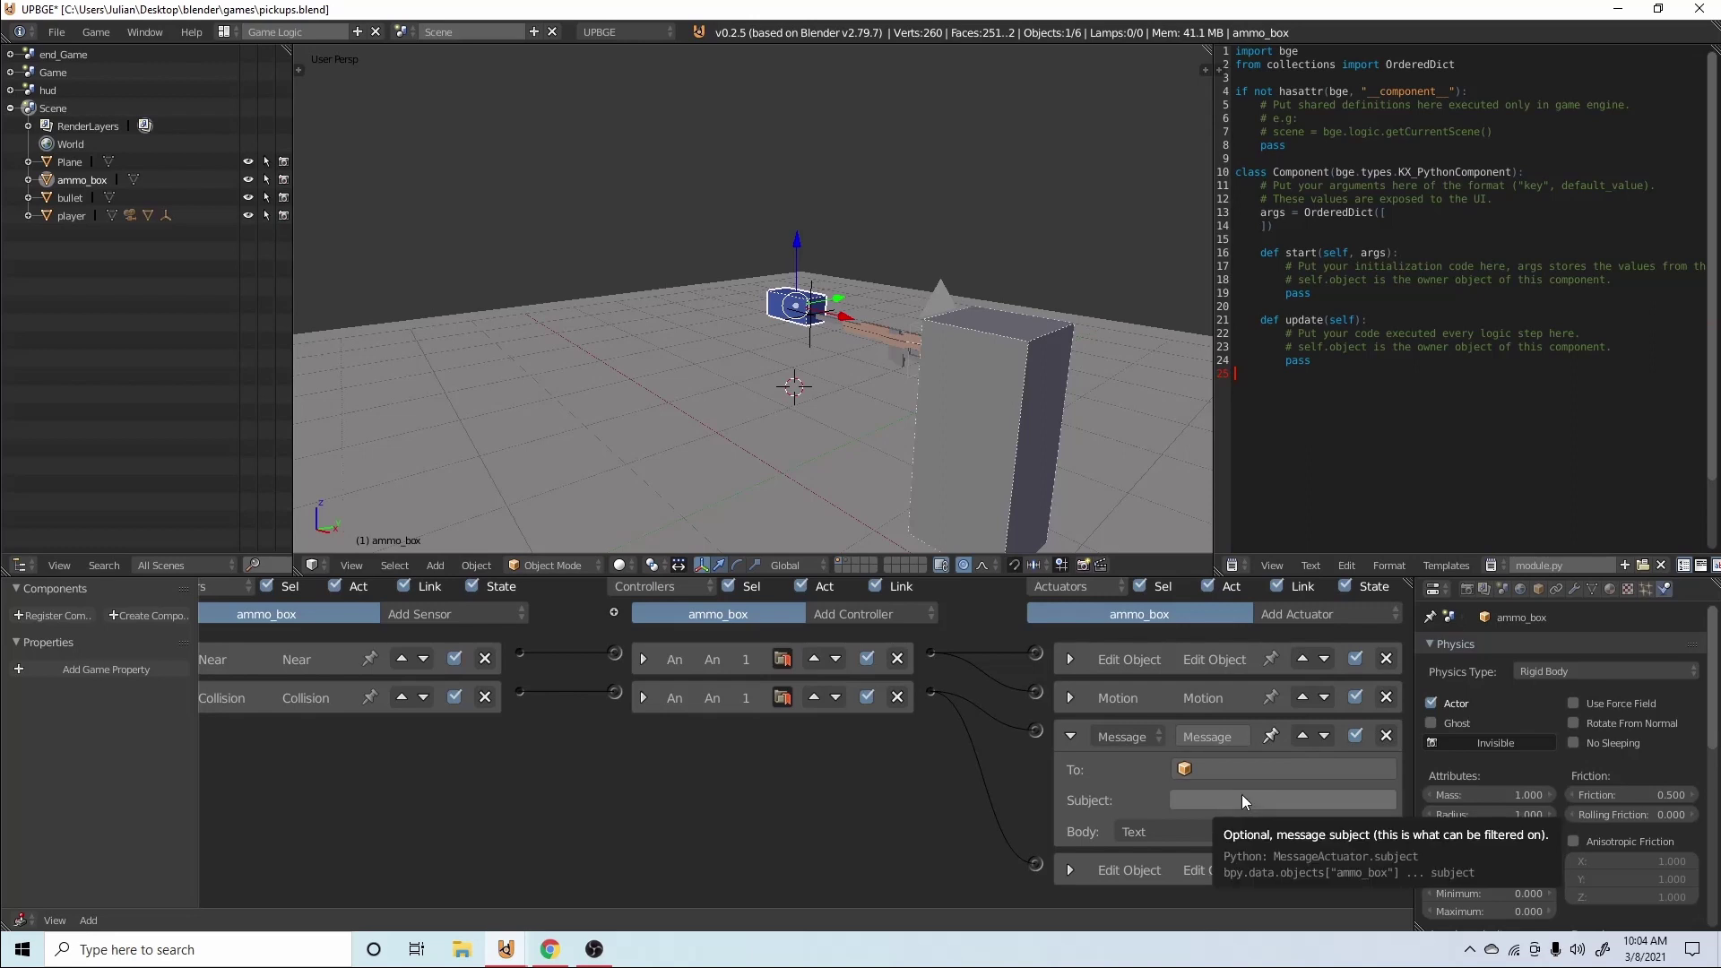
# Set the Message actuator's recipient to the ammo object.
pyautogui.click(1210, 804)
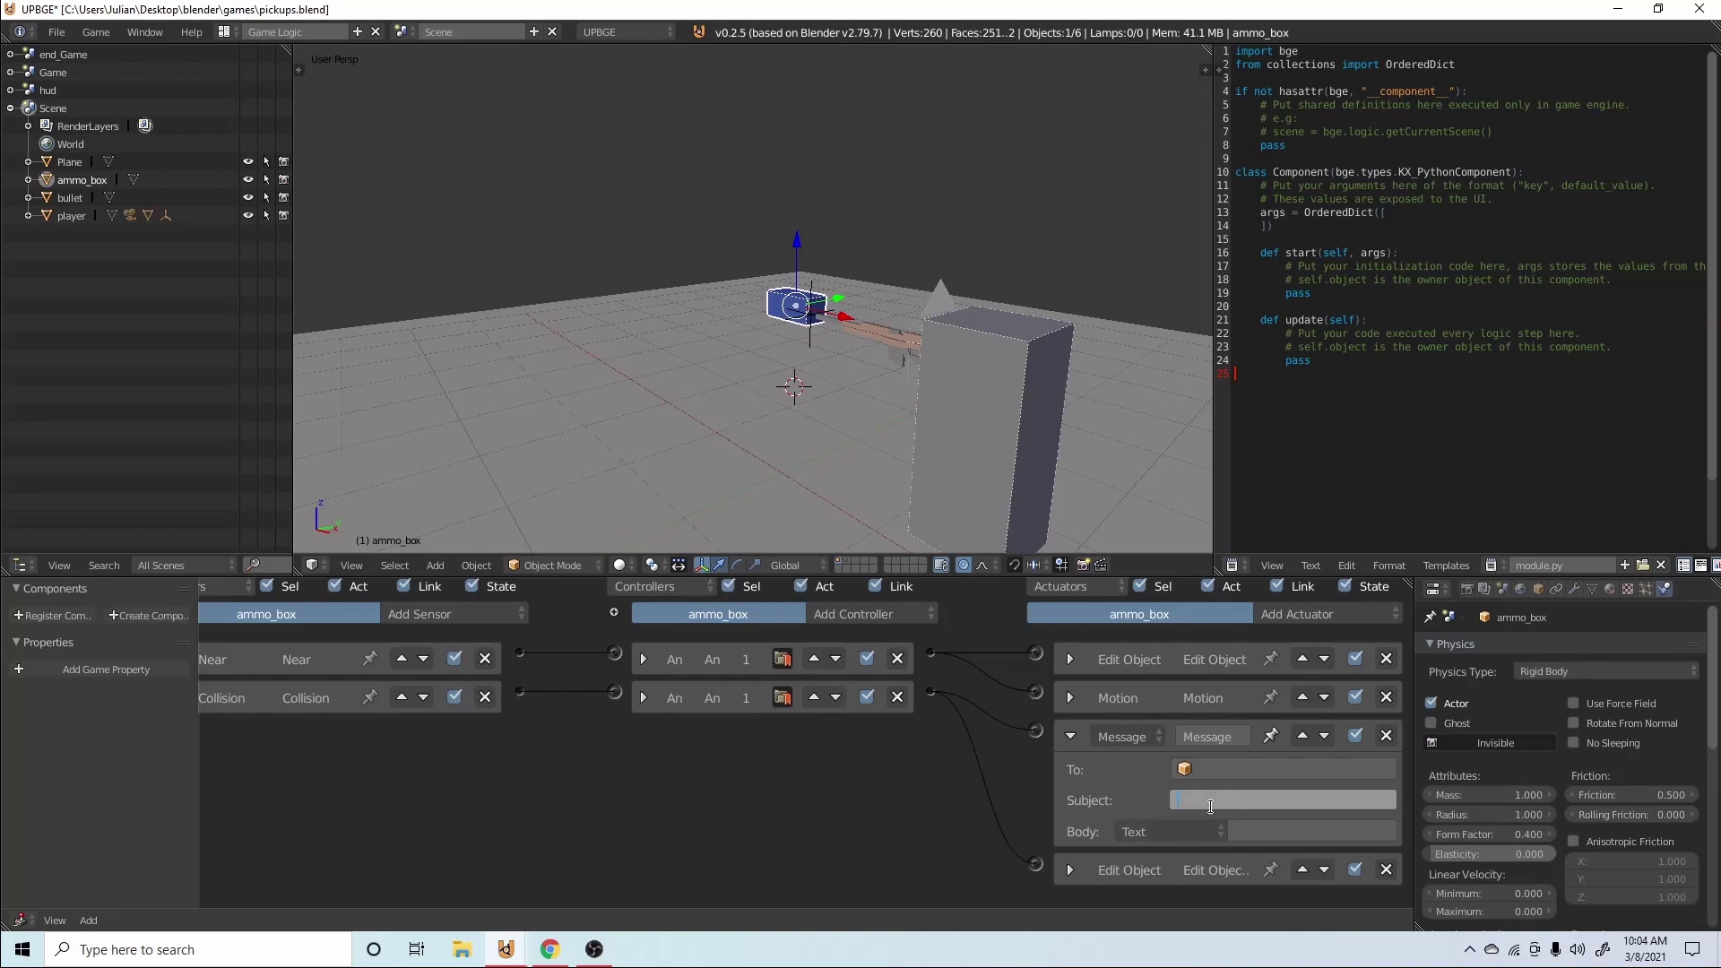
pyautogui.click(1234, 769)
pyautogui.click(1223, 766)
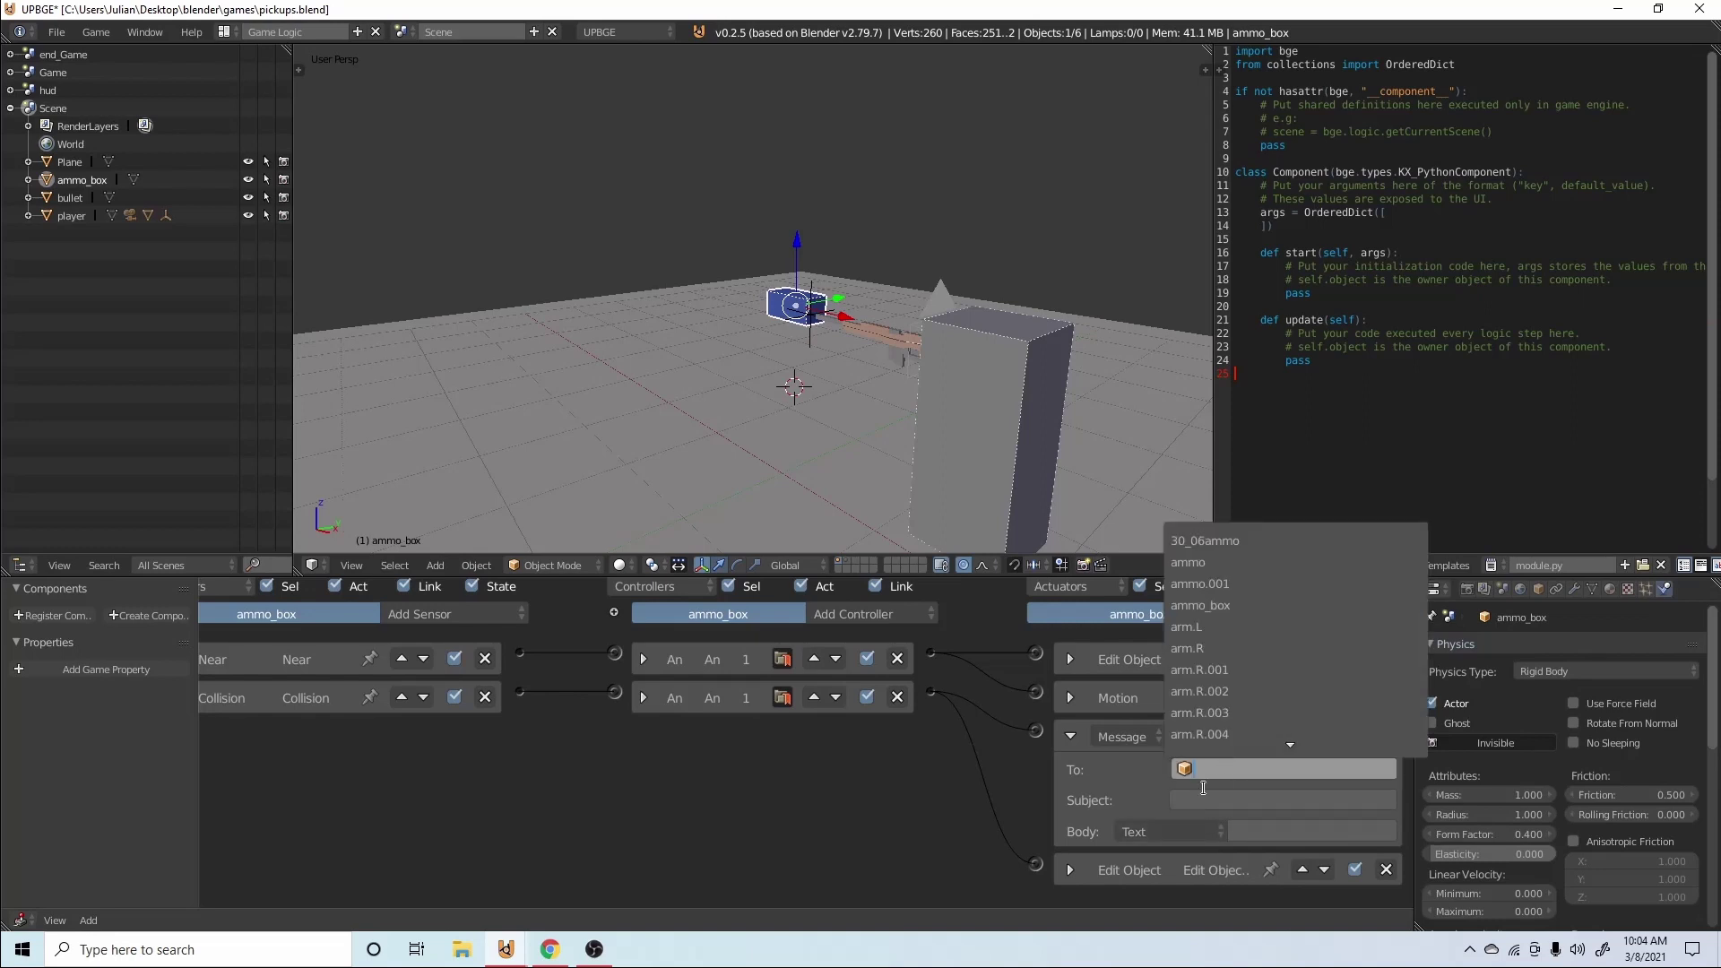
pyautogui.press('KP_0')
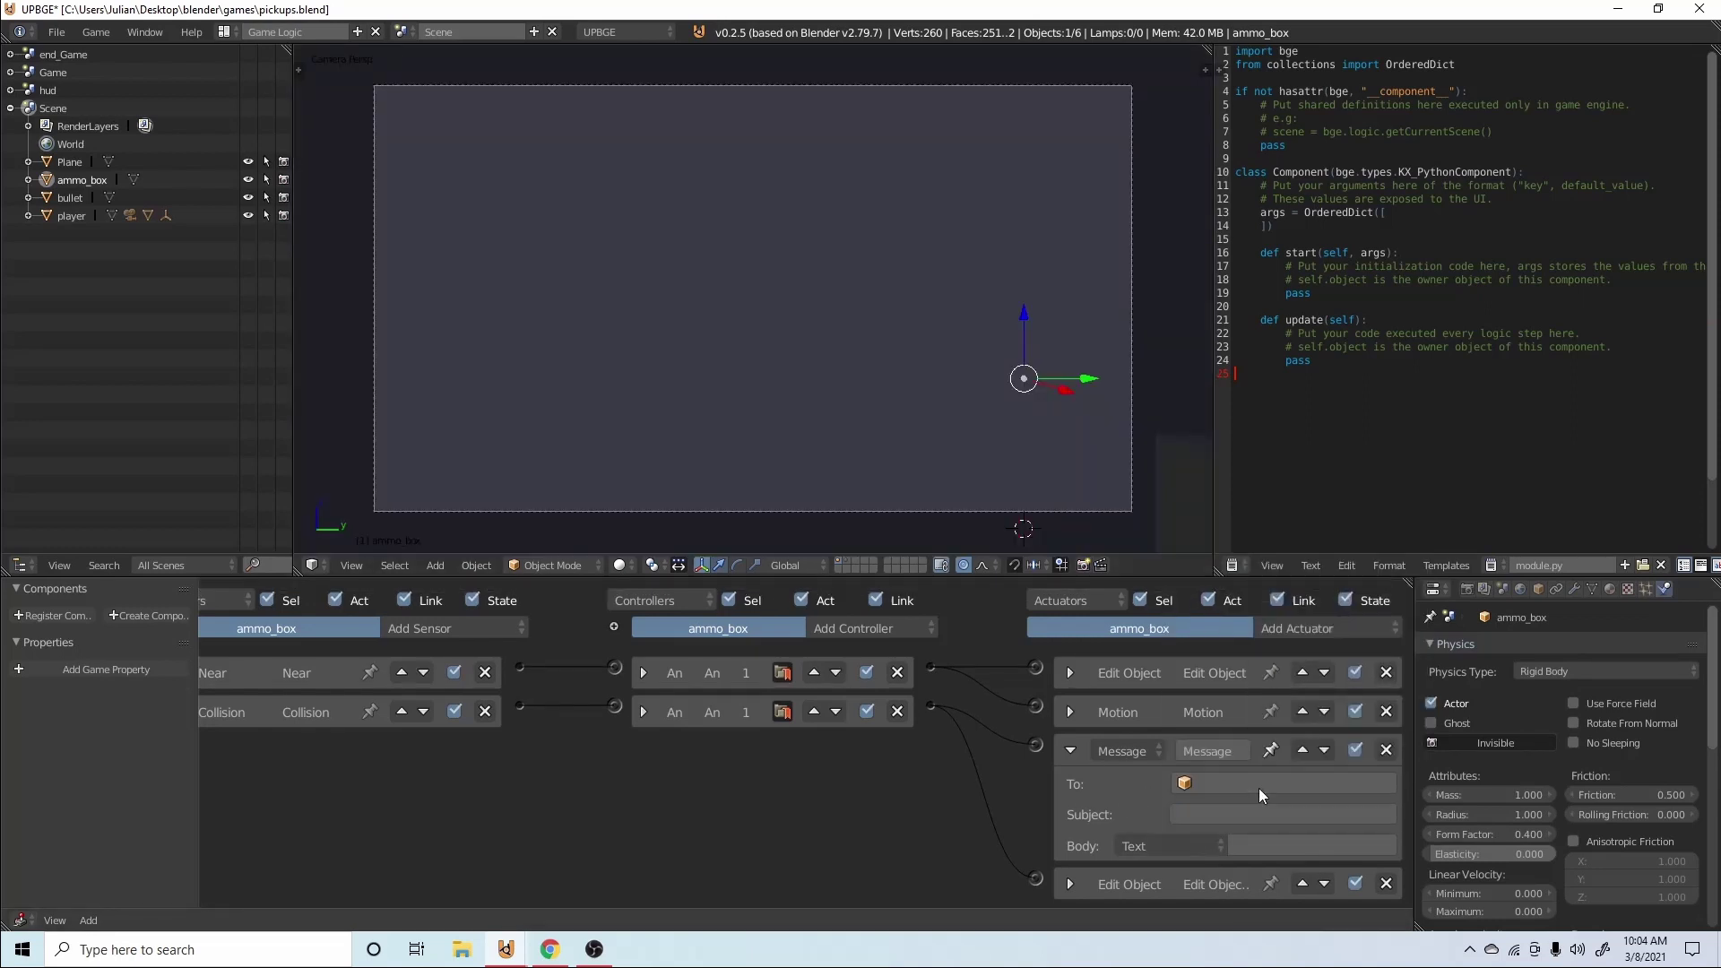
pyautogui.click(1258, 788)
pyautogui.write('ammo')
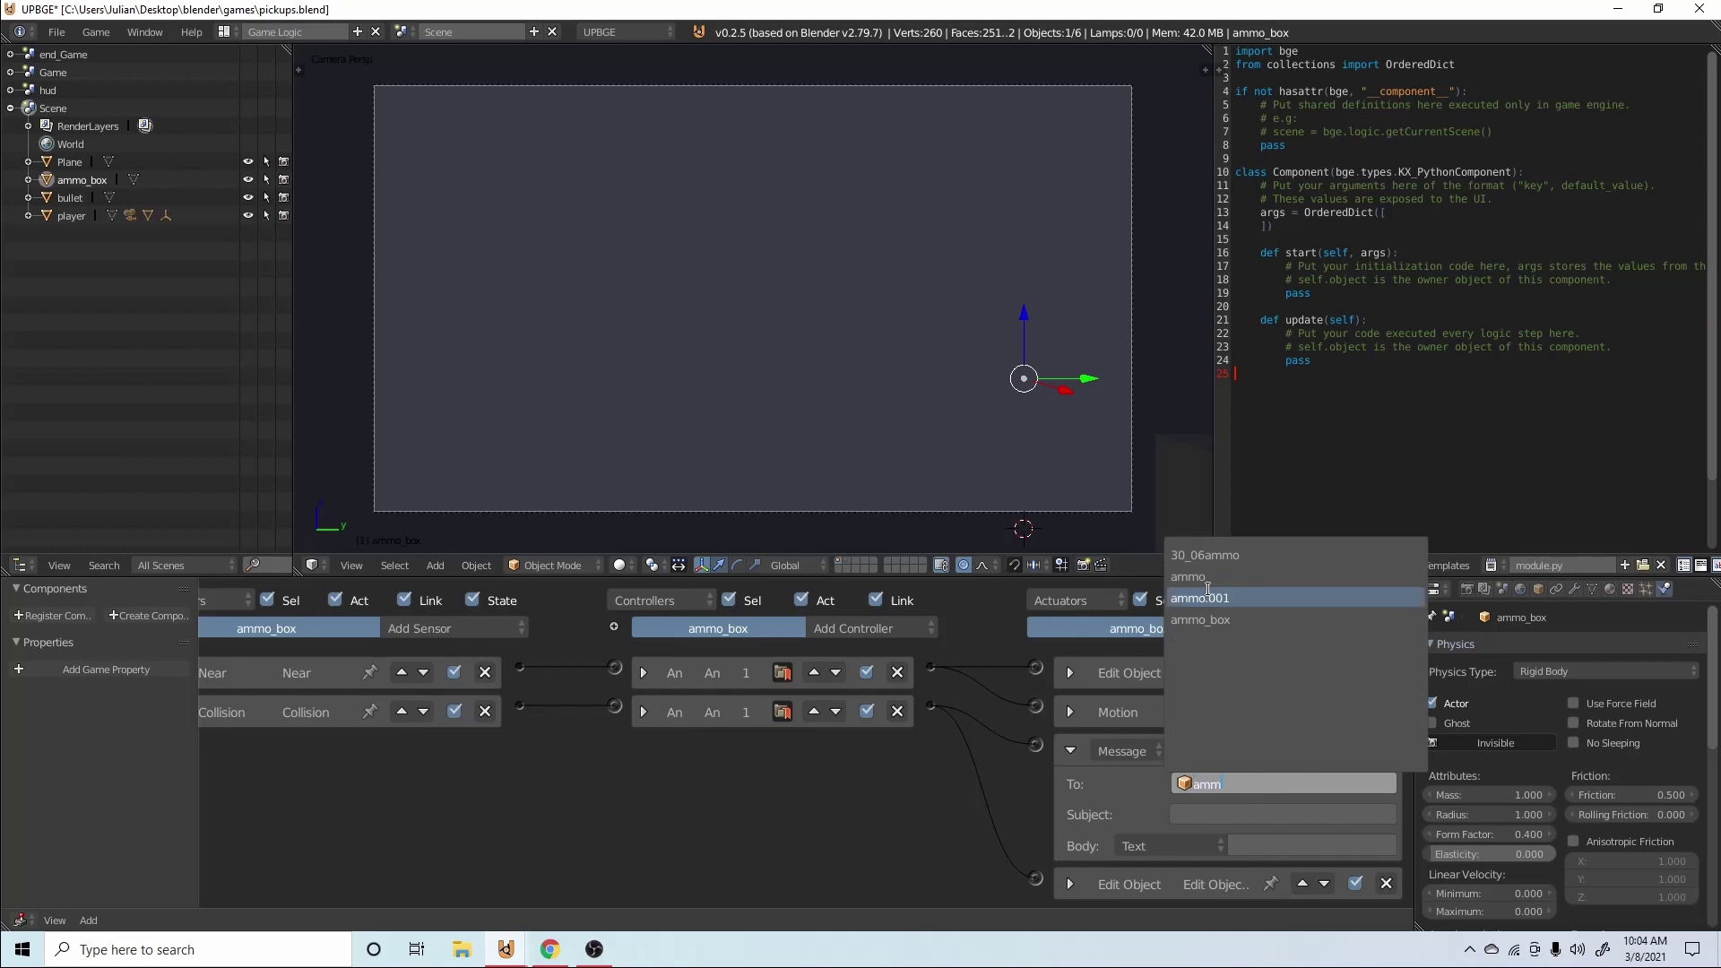
pyautogui.click(1220, 575)
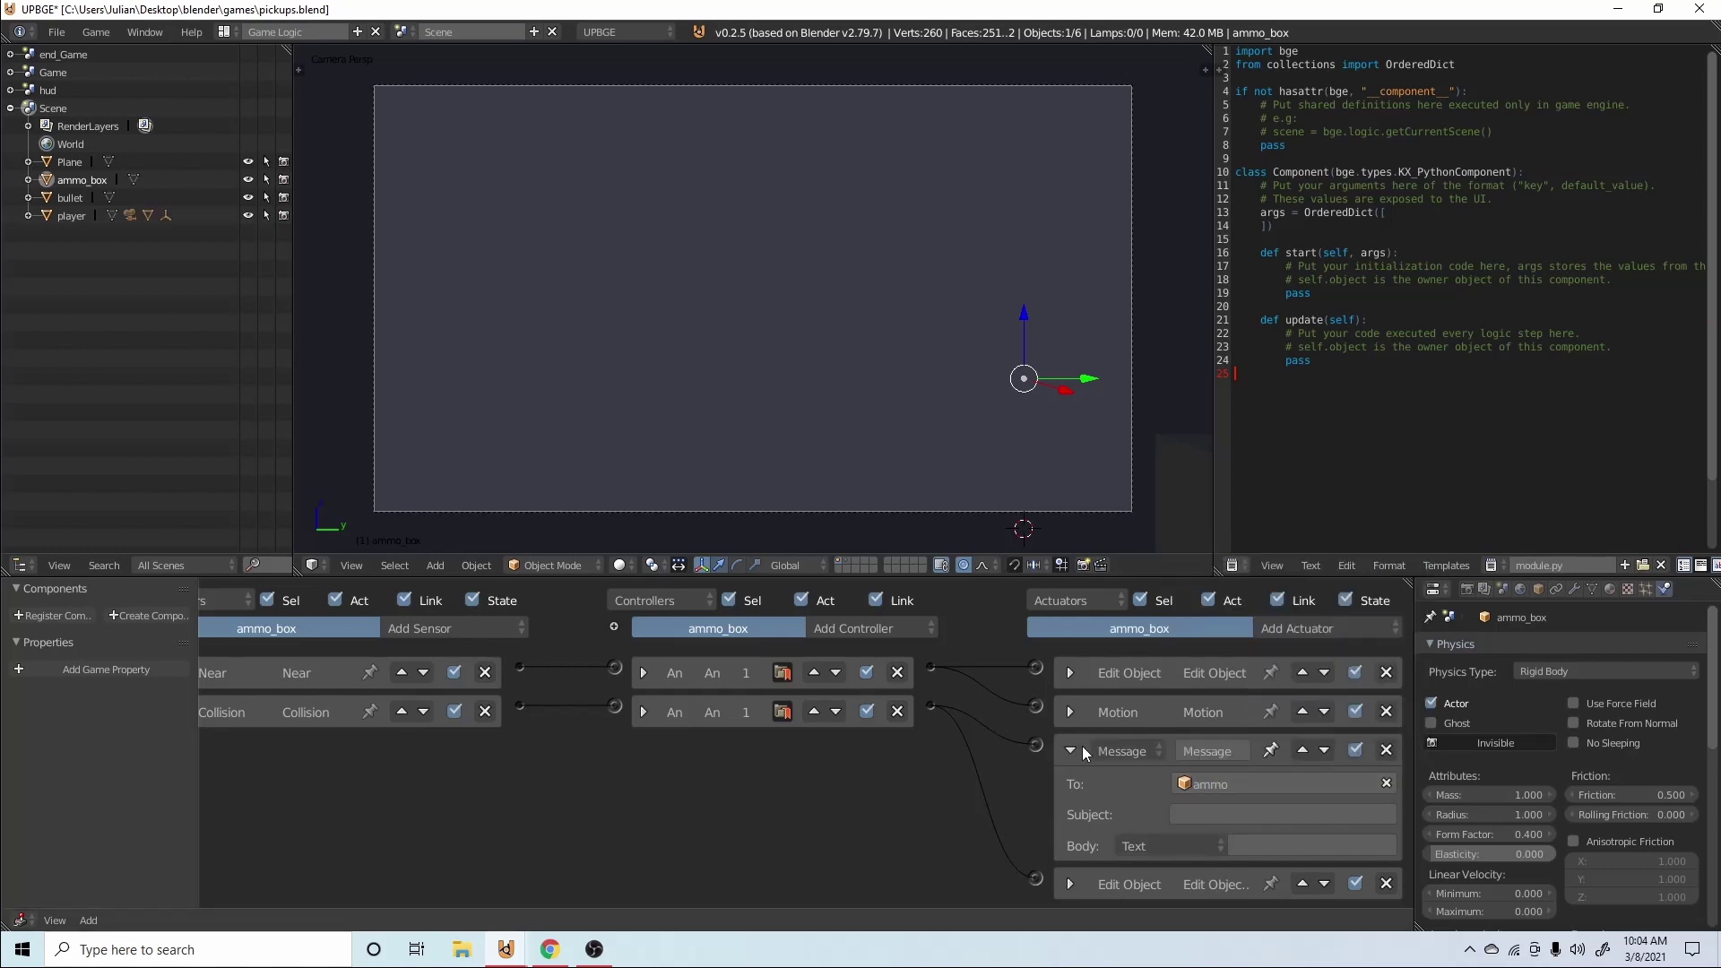
# Set the ammo box's Message actuator subject to 30_06AMMO and save over pickups.blend.
pyautogui.click(1235, 814)
pyautogui.write('30_06AMMO')
pyautogui.press('Return')
pyautogui.click(1072, 749)
pyautogui.hotkey('ctrl', 's')
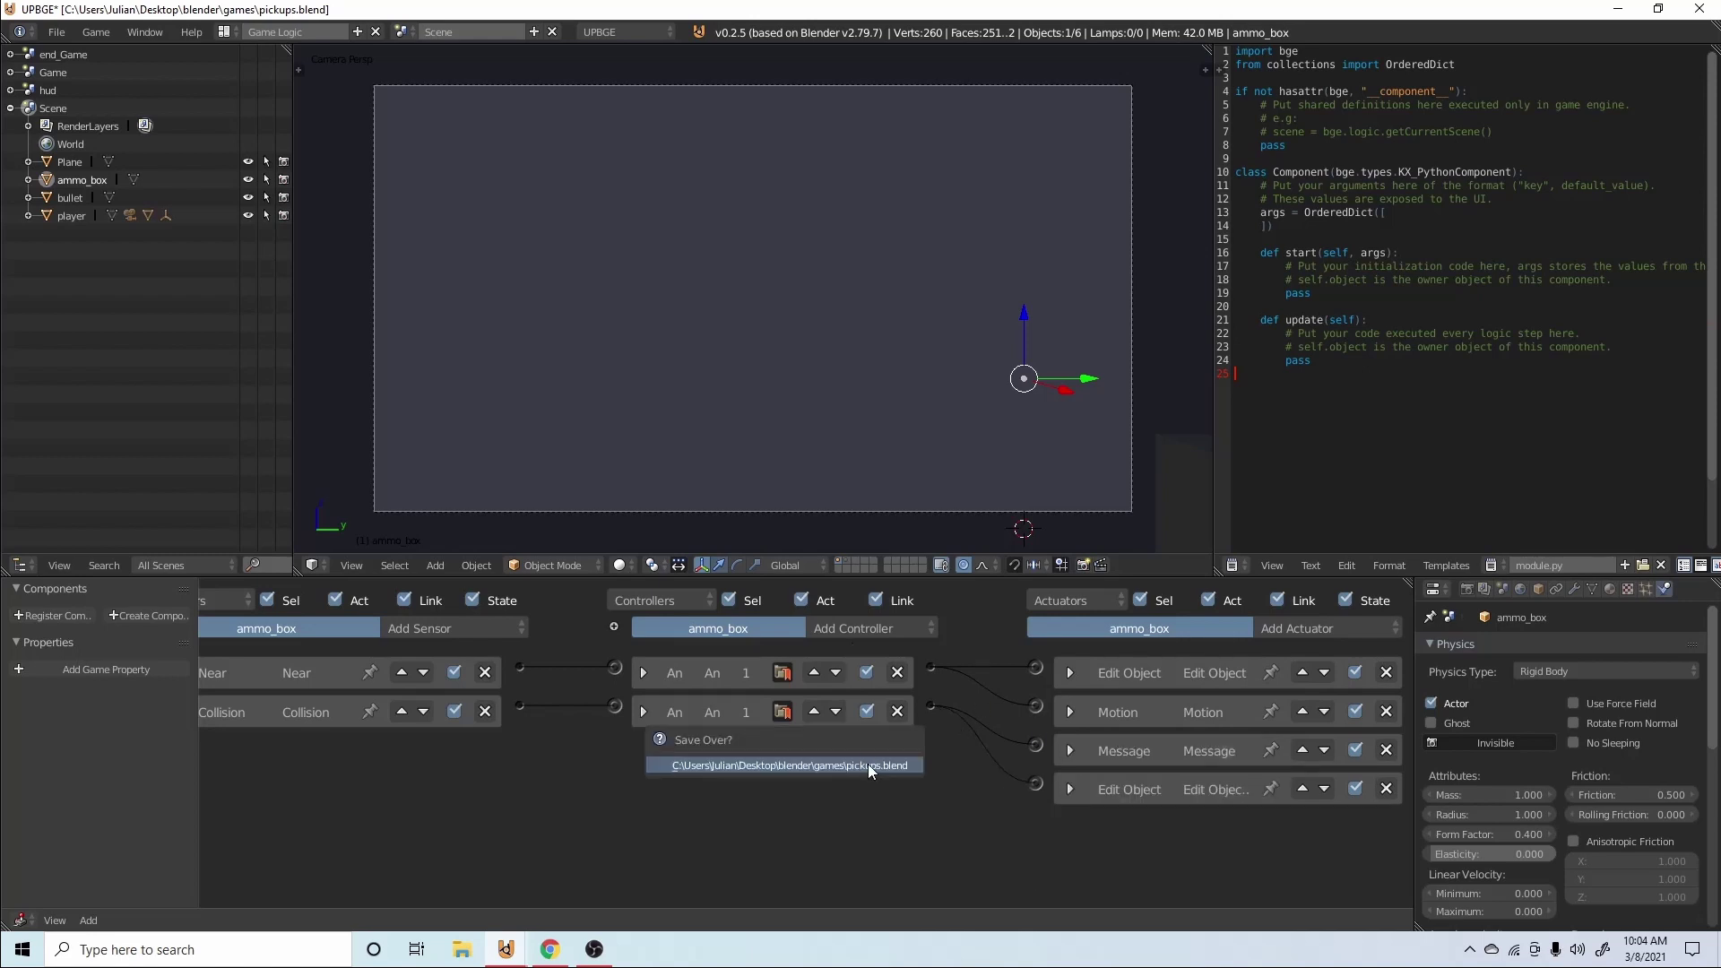
pyautogui.click(867, 764)
# Leave the camera view, examine the muzzle's Message sensor subject and last Property actuator, and save the file.
pyautogui.press('KP_0')
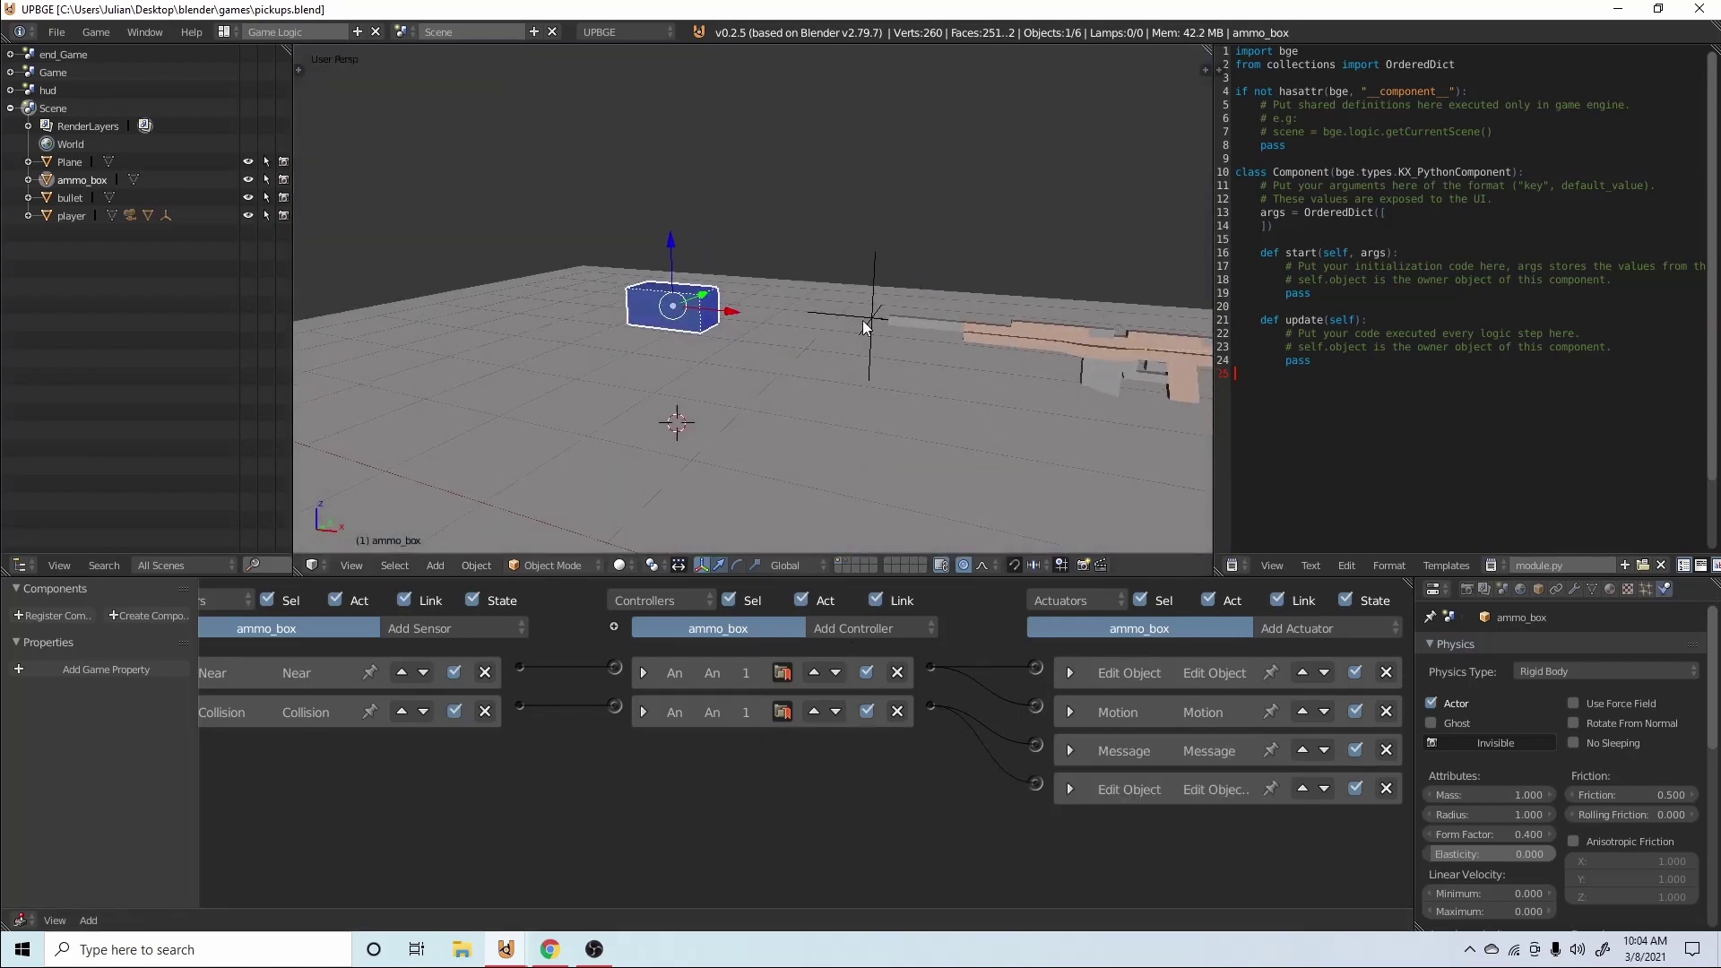
pyautogui.rightClick(863, 318)
pyautogui.moveTo(677, 783); pyautogui.dragTo(733, 784, button='middle')
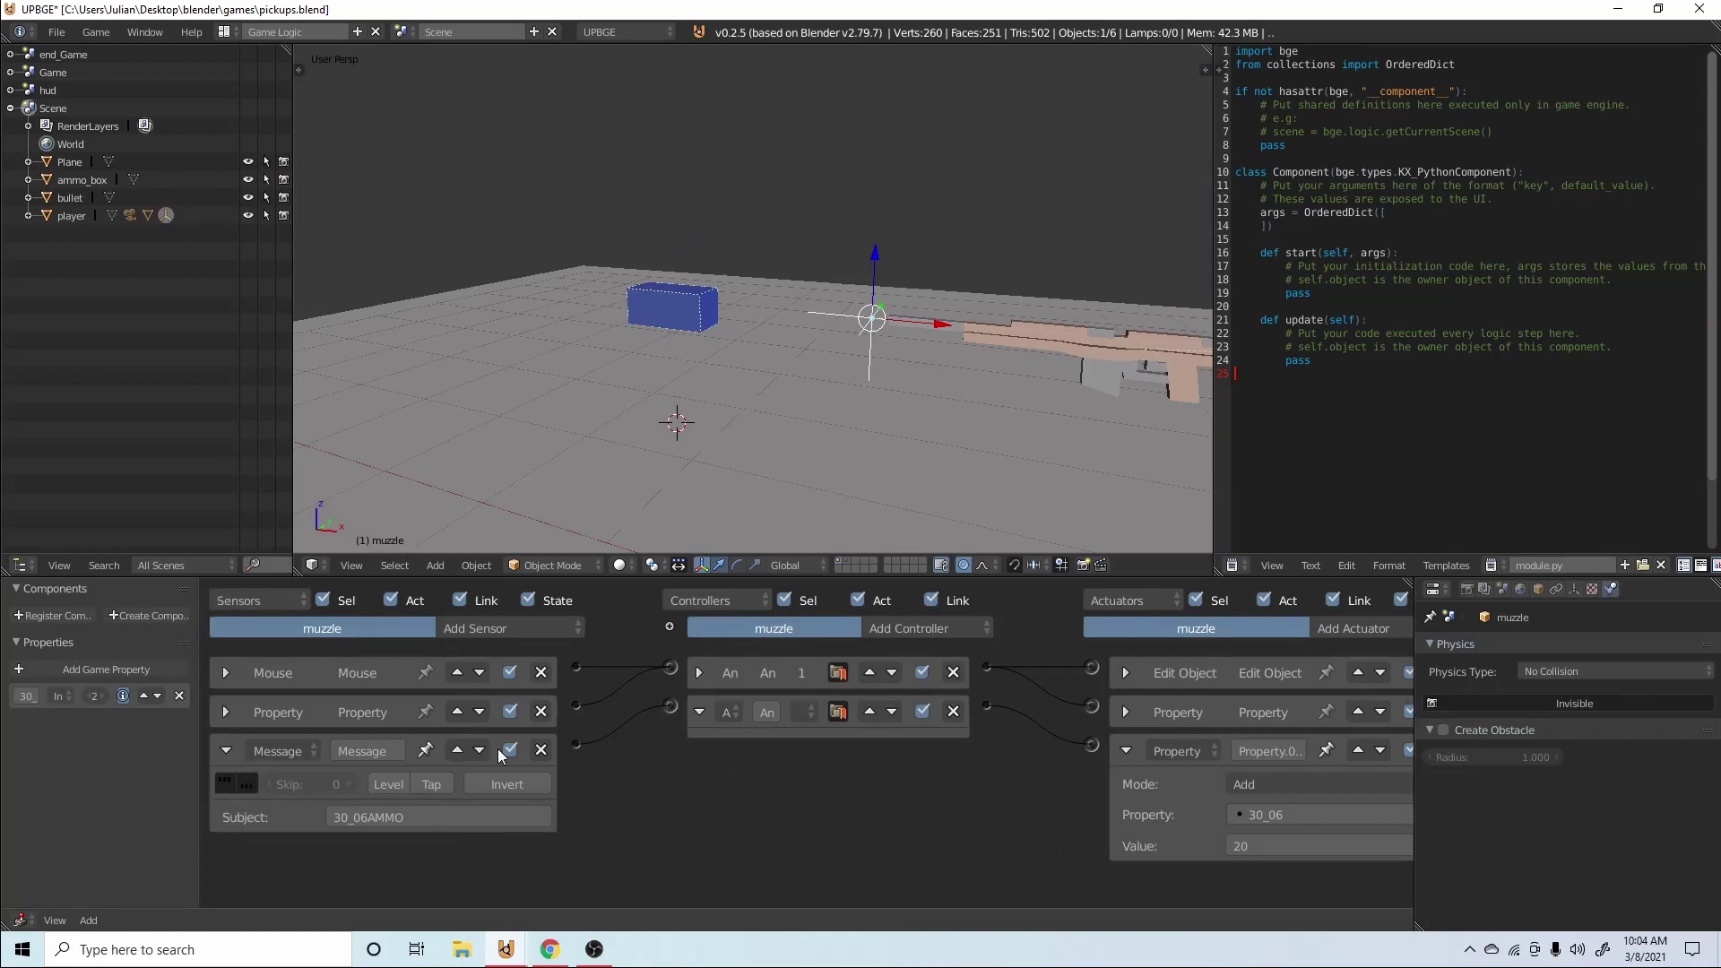
pyautogui.click(219, 753)
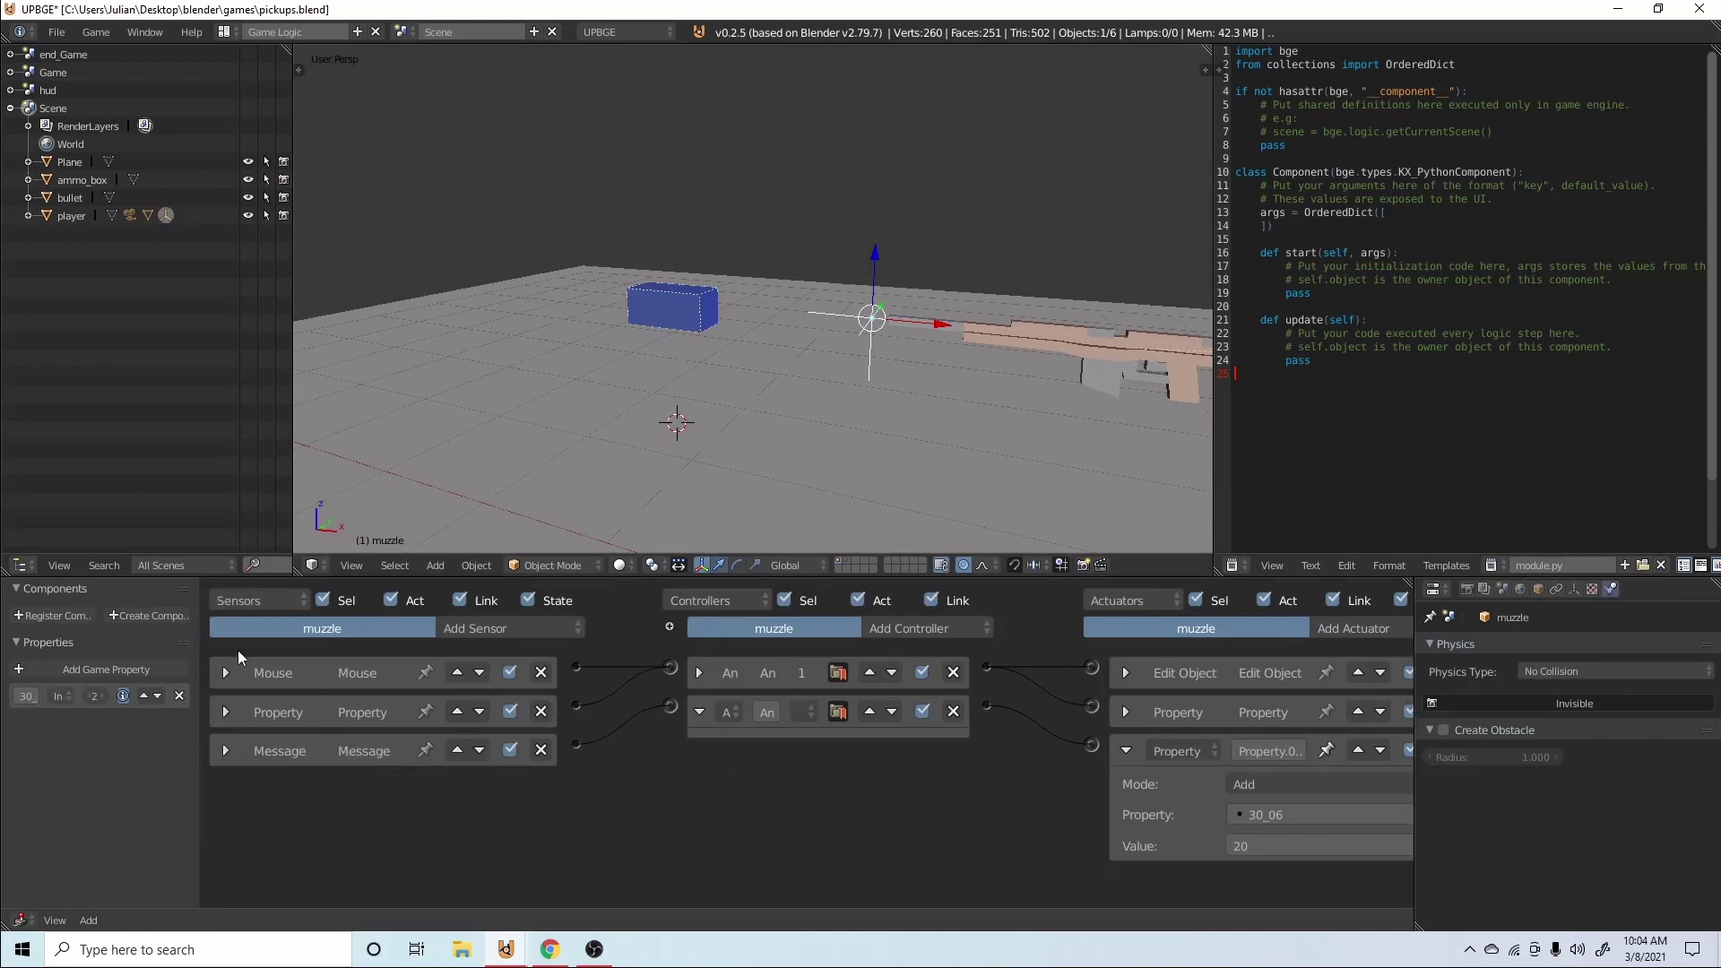
pyautogui.click(1124, 750)
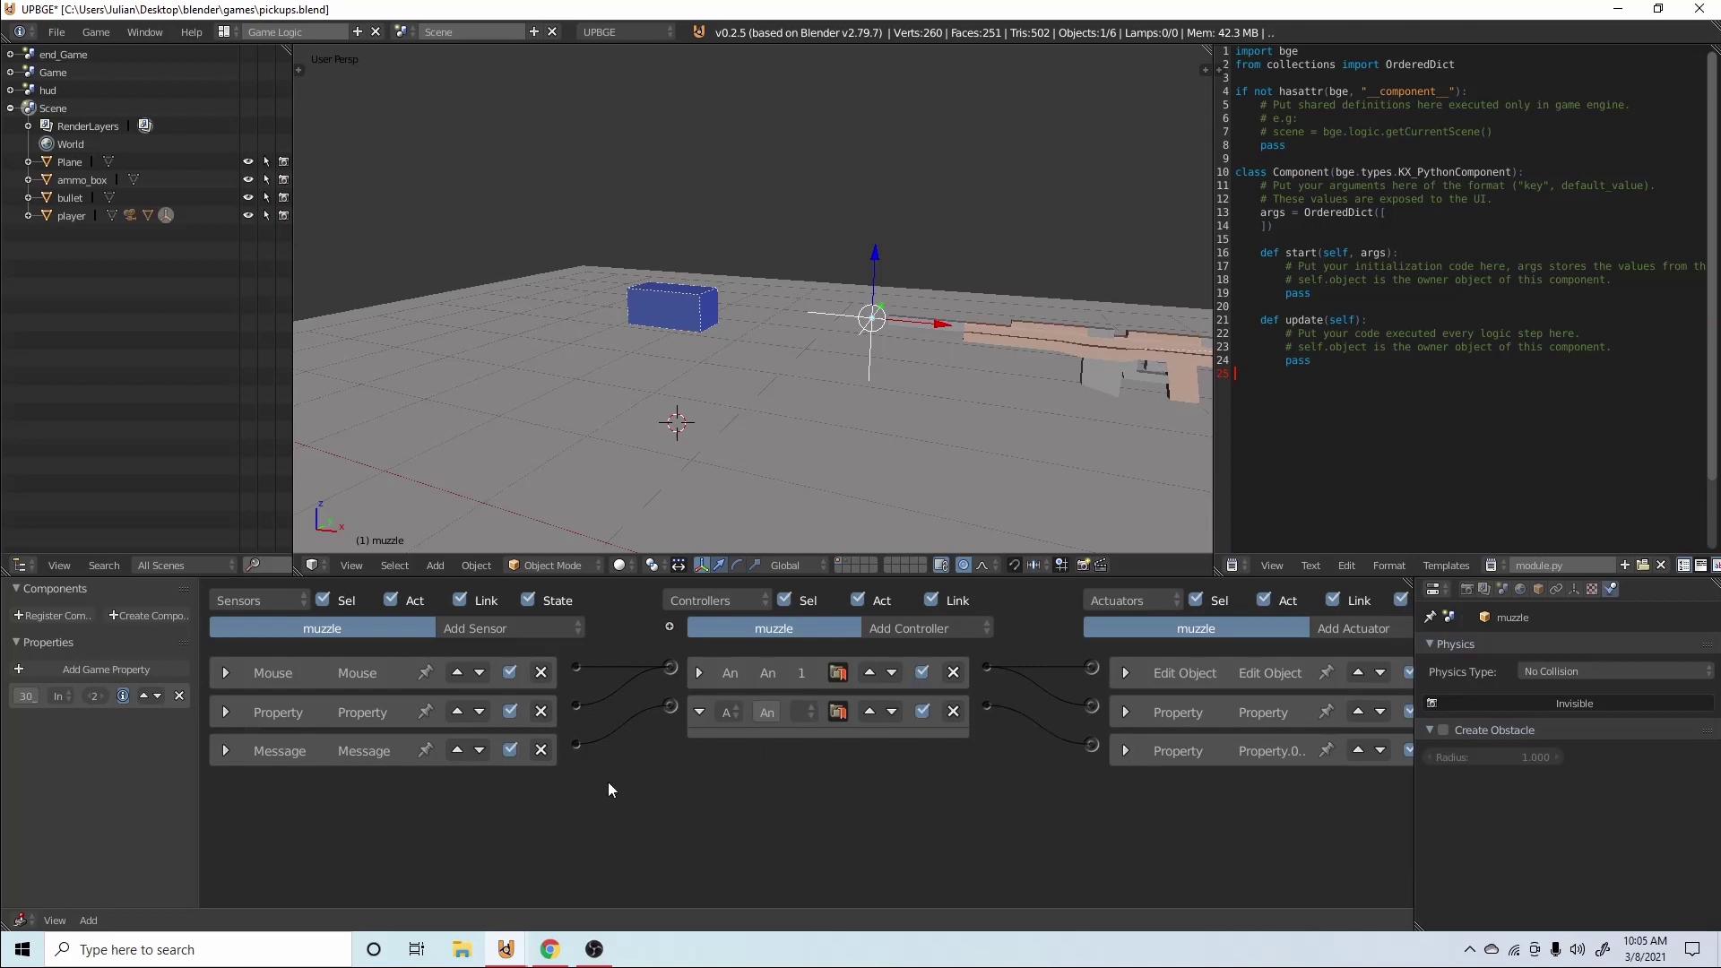
pyautogui.click(225, 755)
pyautogui.click(228, 756)
pyautogui.click(1126, 746)
pyautogui.click(1127, 746)
pyautogui.hotkey('ctrl', 's')
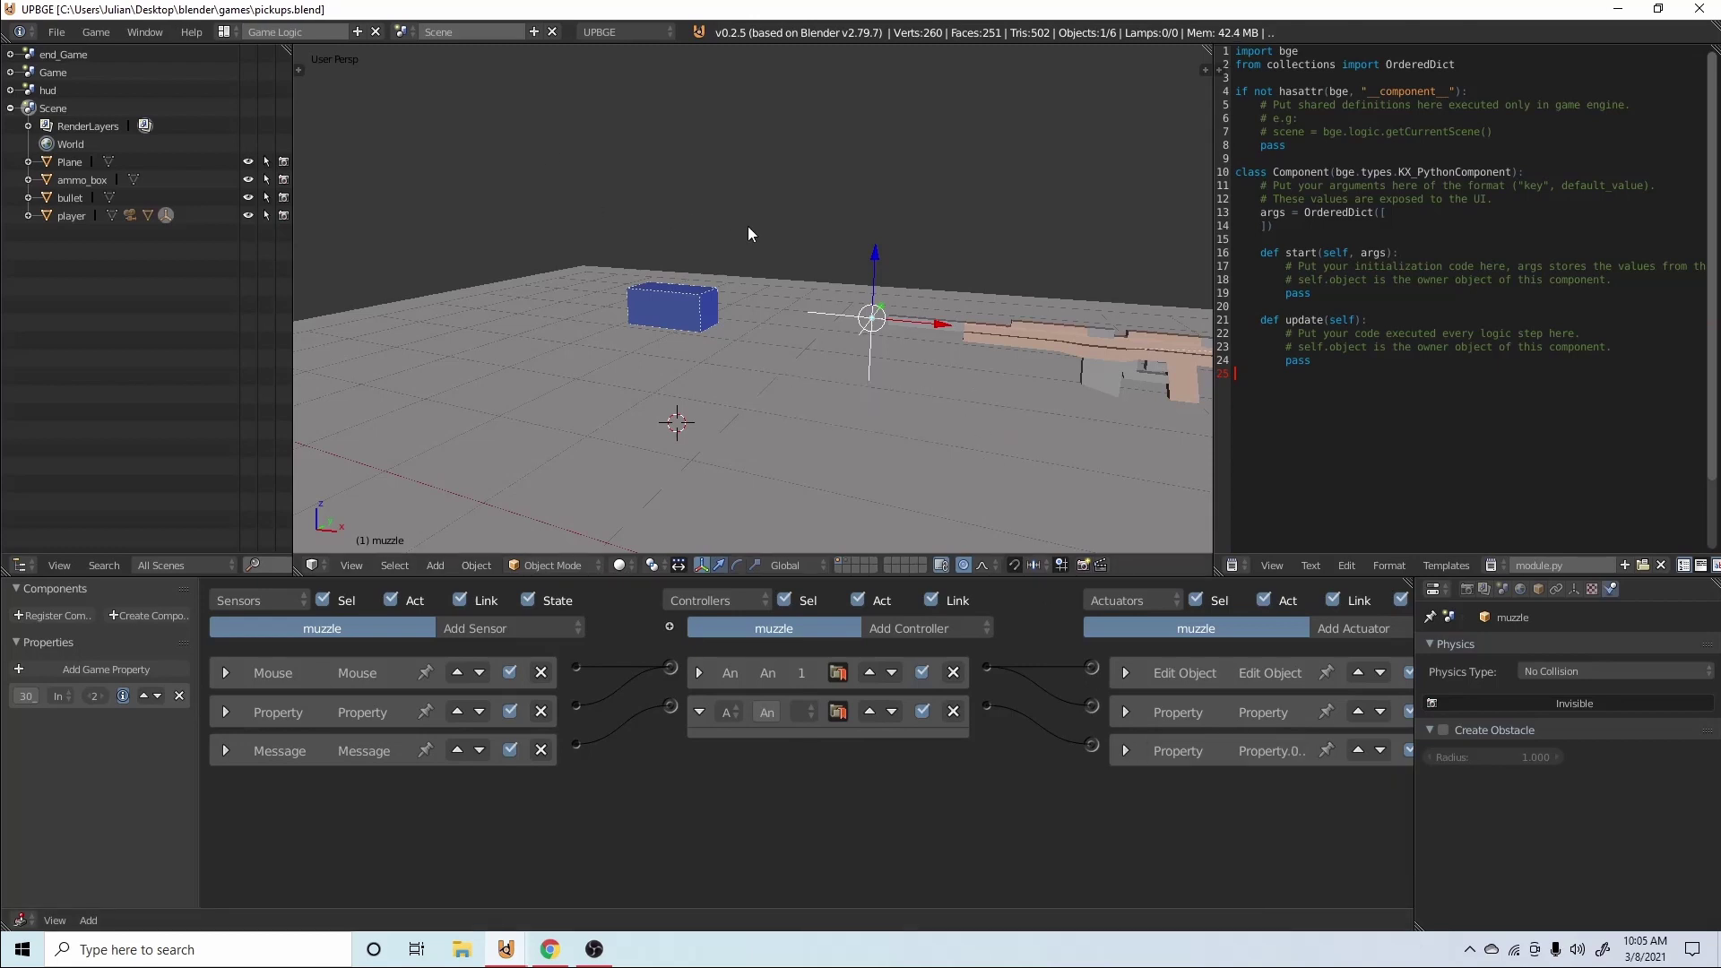
# Run the game in camera view, walk into the ammo box, fire the gun and stop the game.
pyautogui.click(143, 32)
pyautogui.moveTo(102, 33)
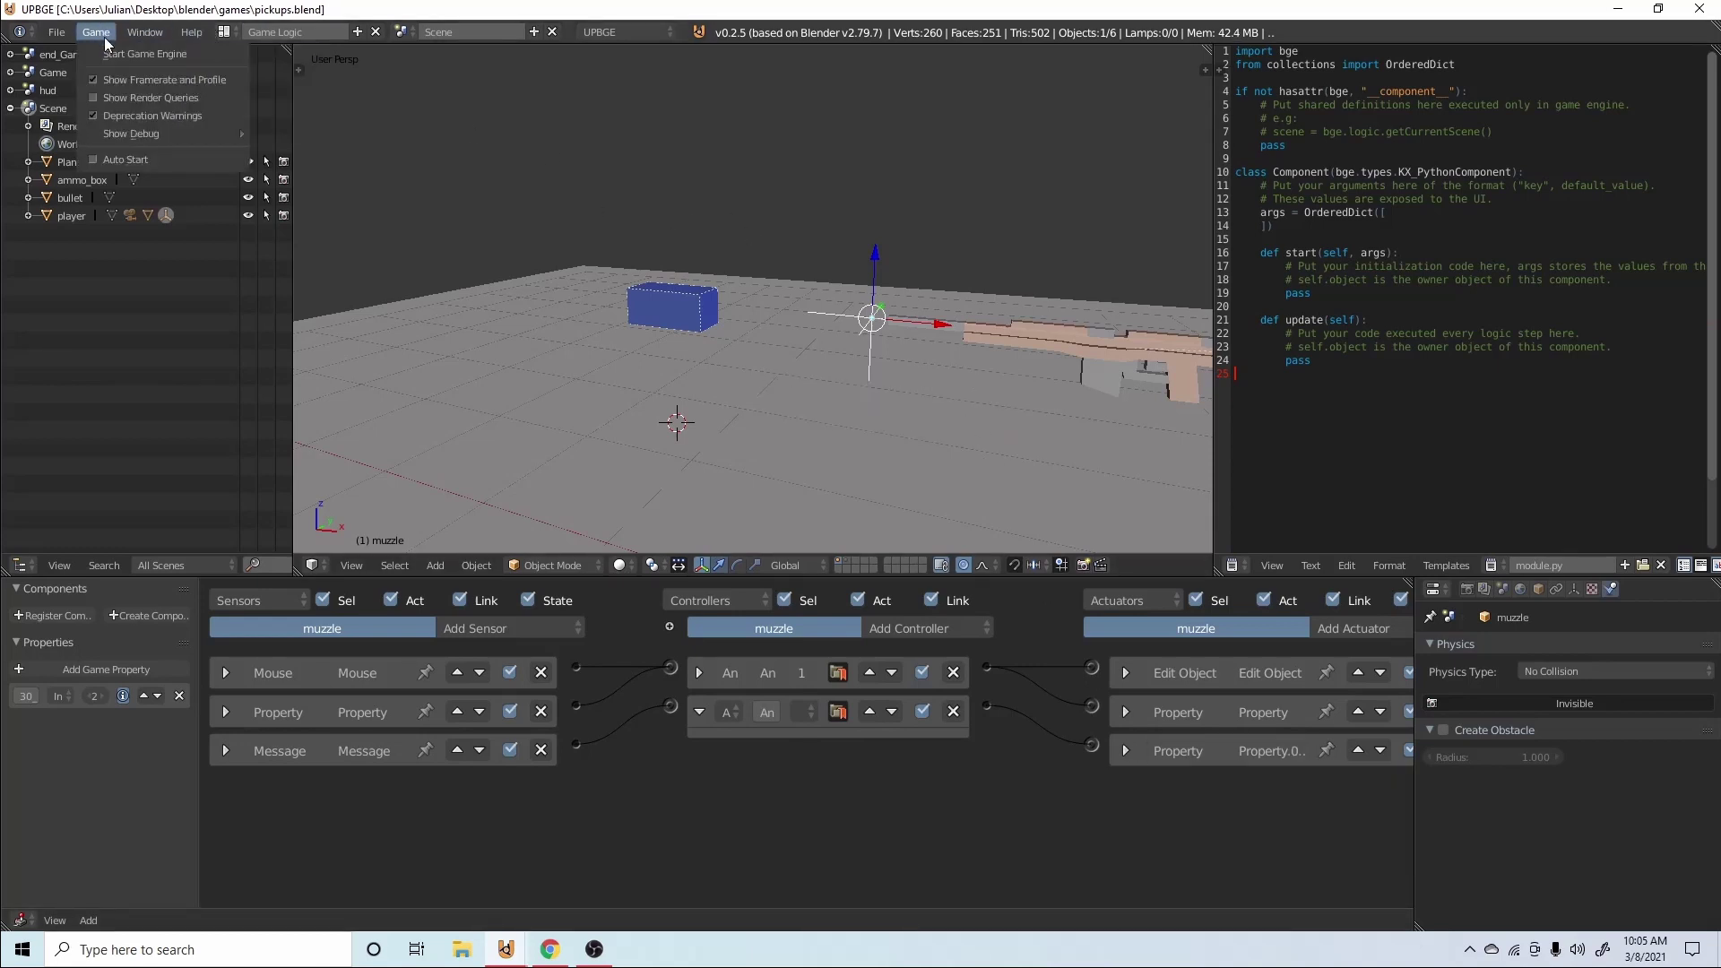
pyautogui.click(301, 125)
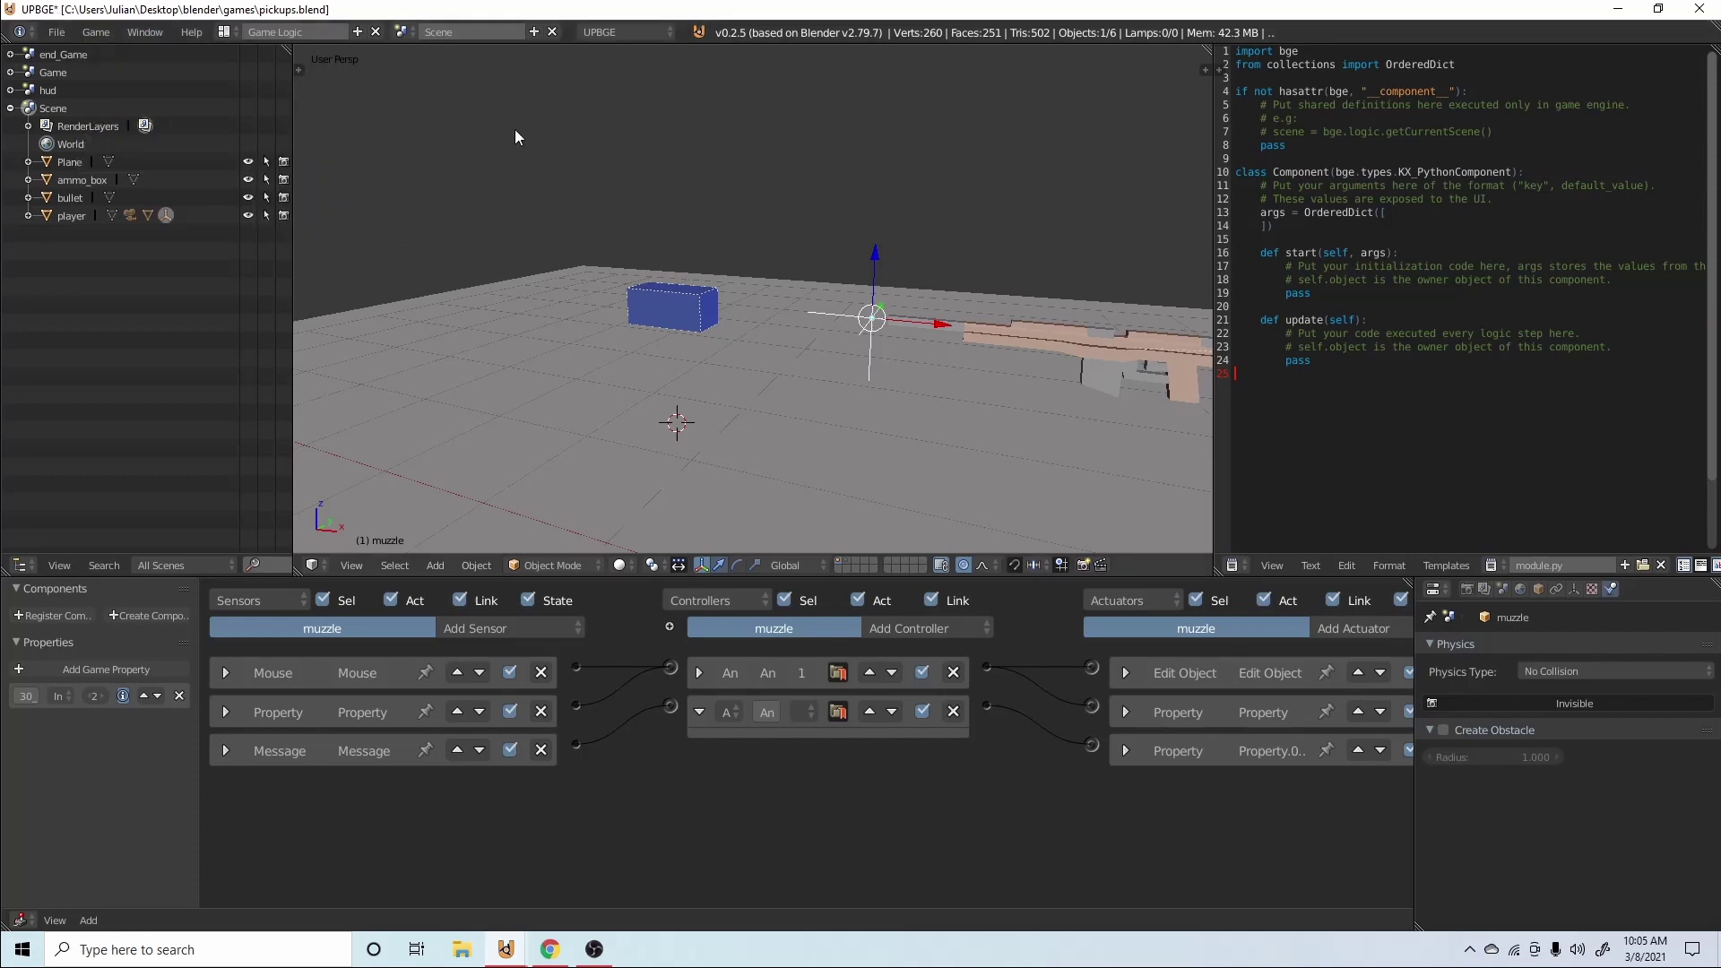
pyautogui.press('p')
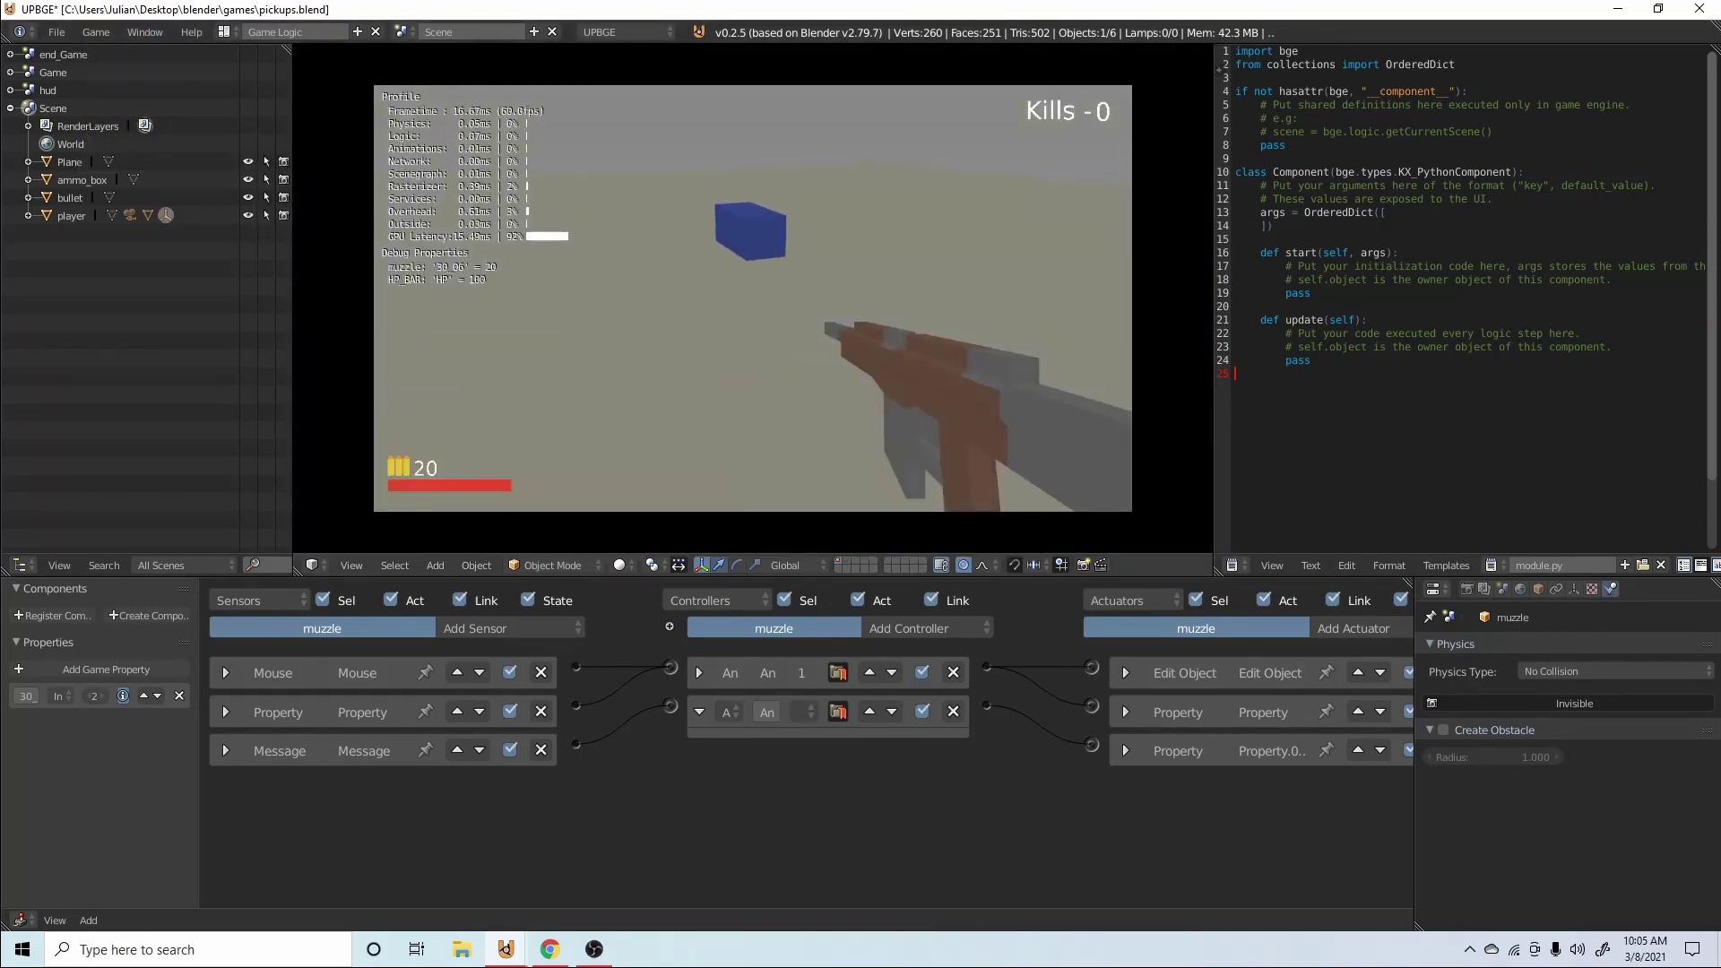
pyautogui.press('w')
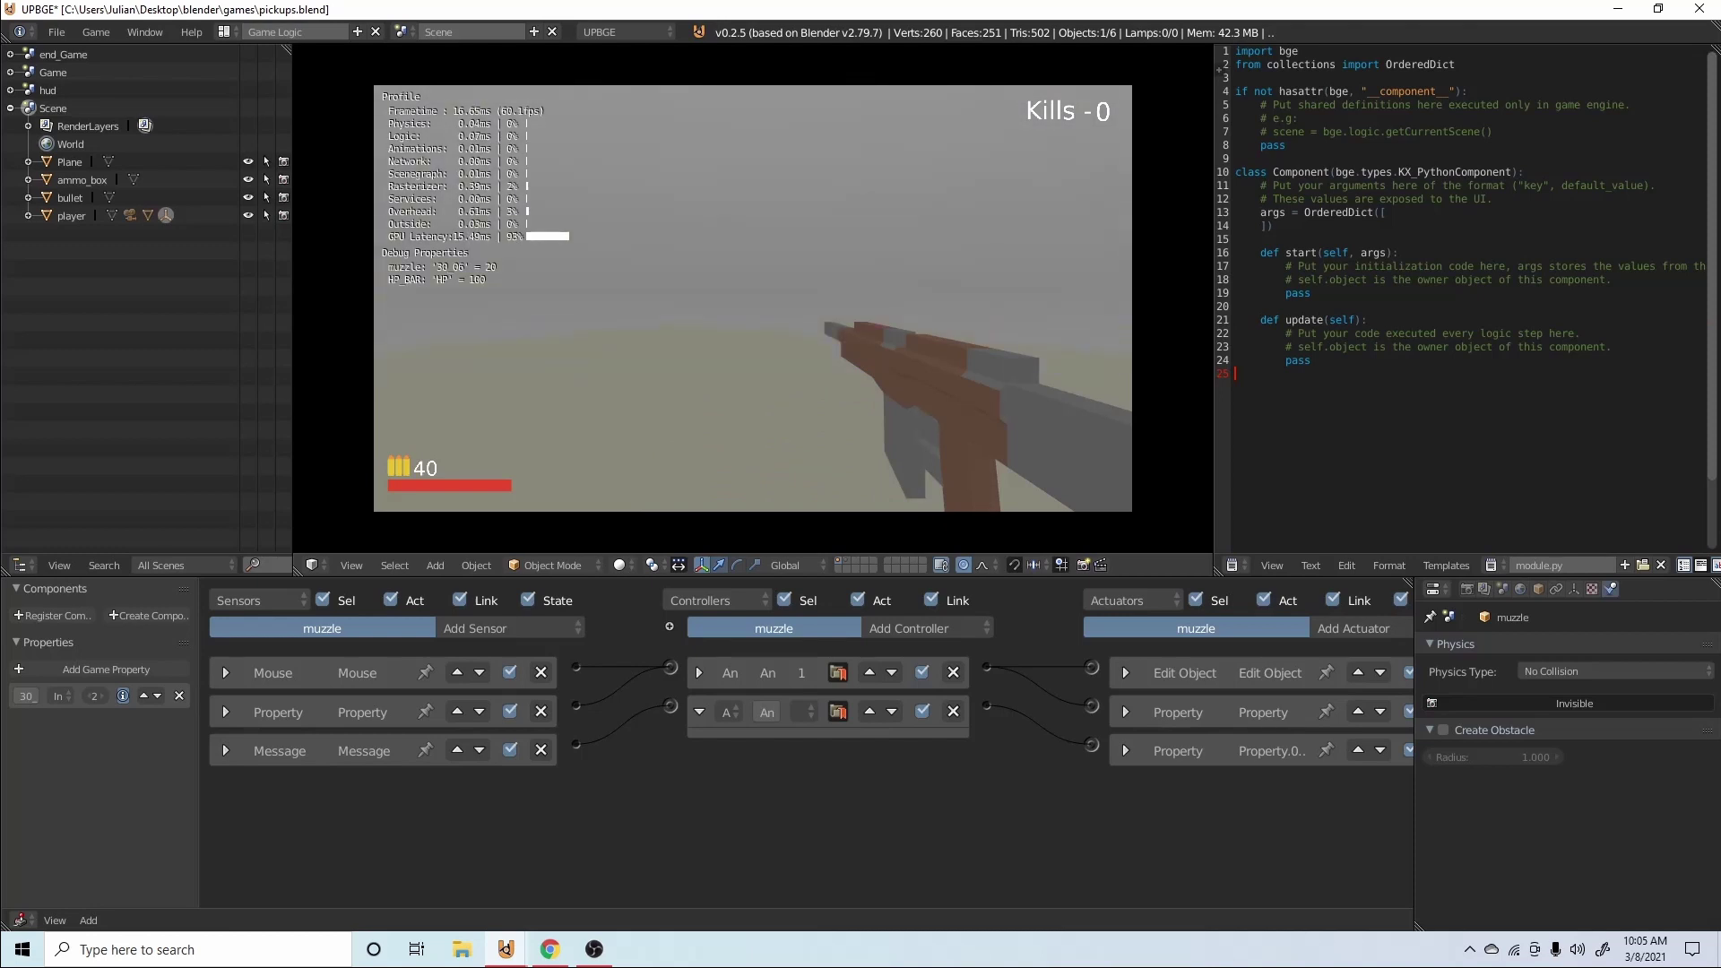
pyautogui.click(753, 299)
pyautogui.click(753, 299)
pyautogui.press('Escape')
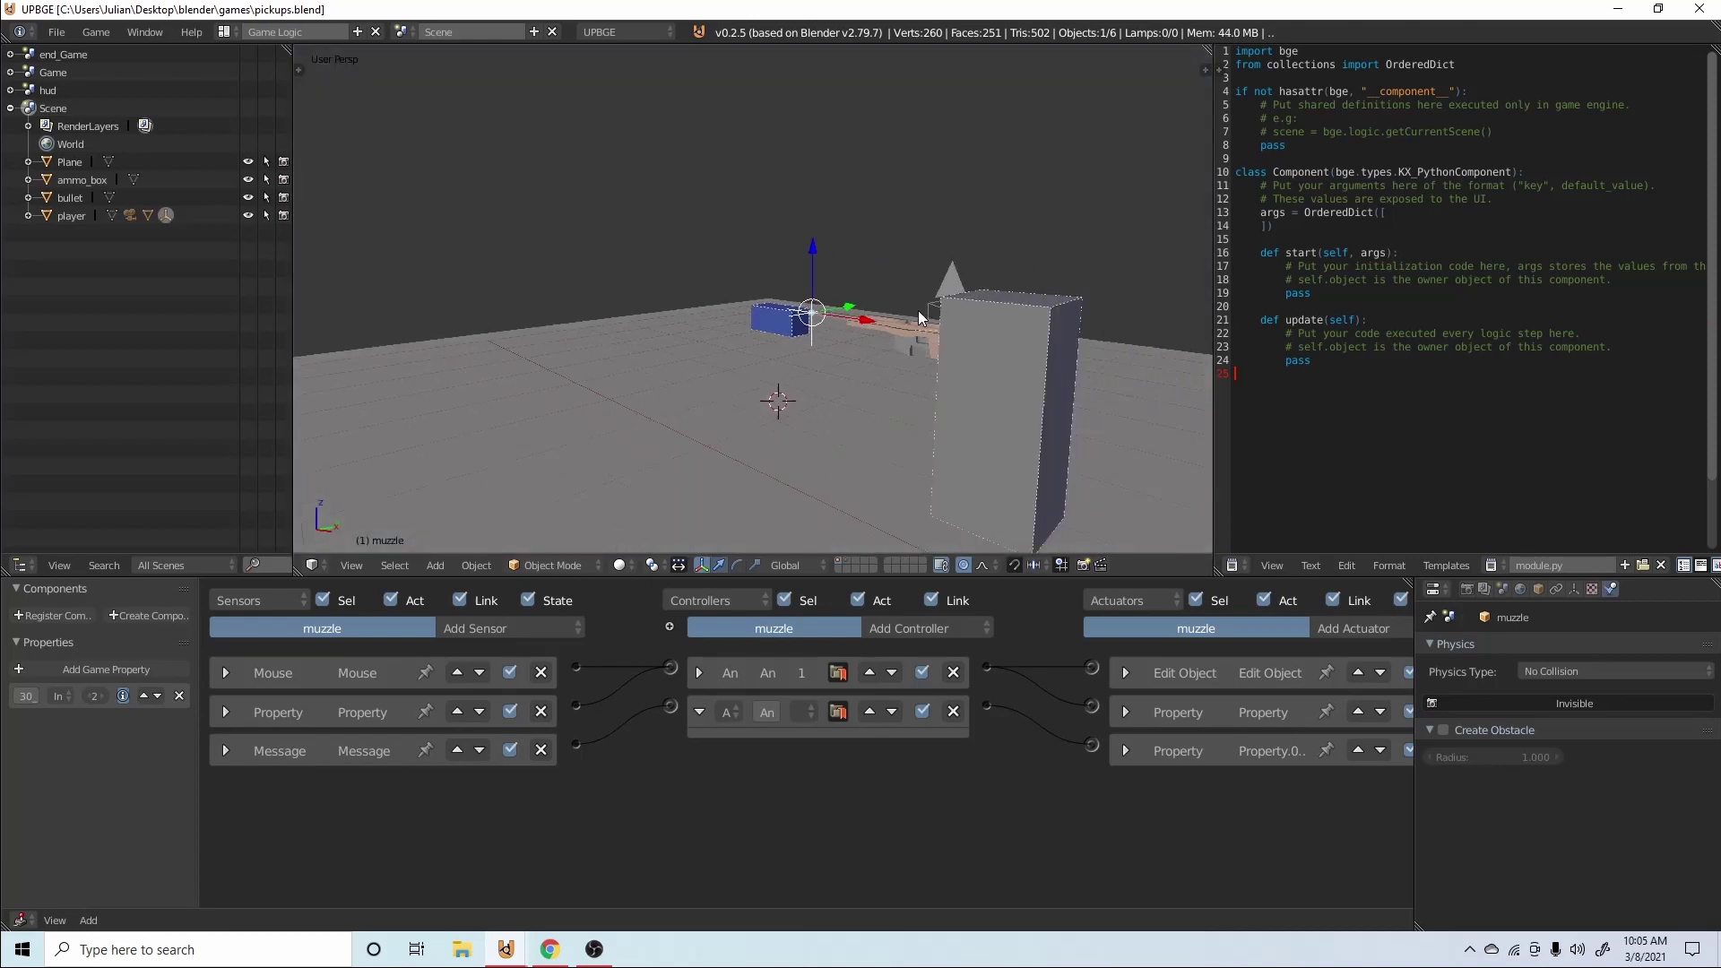
# Run the game from outside the player, walk into the ammo box to check the pickup, and stop.
pyautogui.press('p')
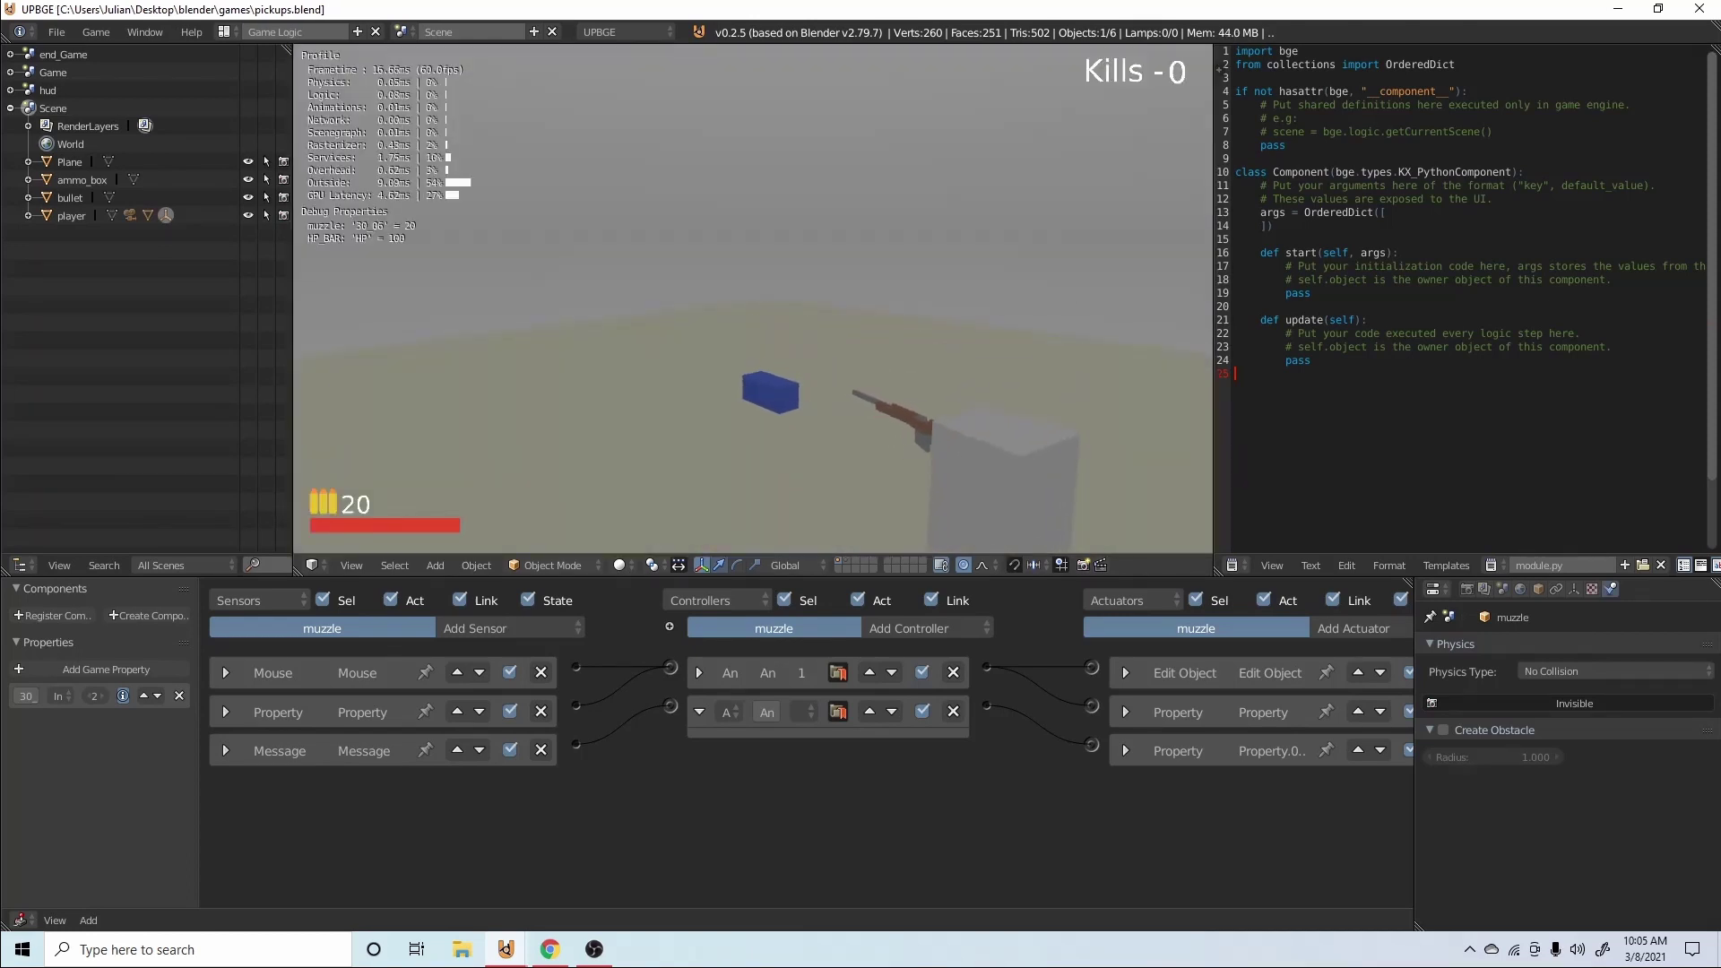
pyautogui.press('w')
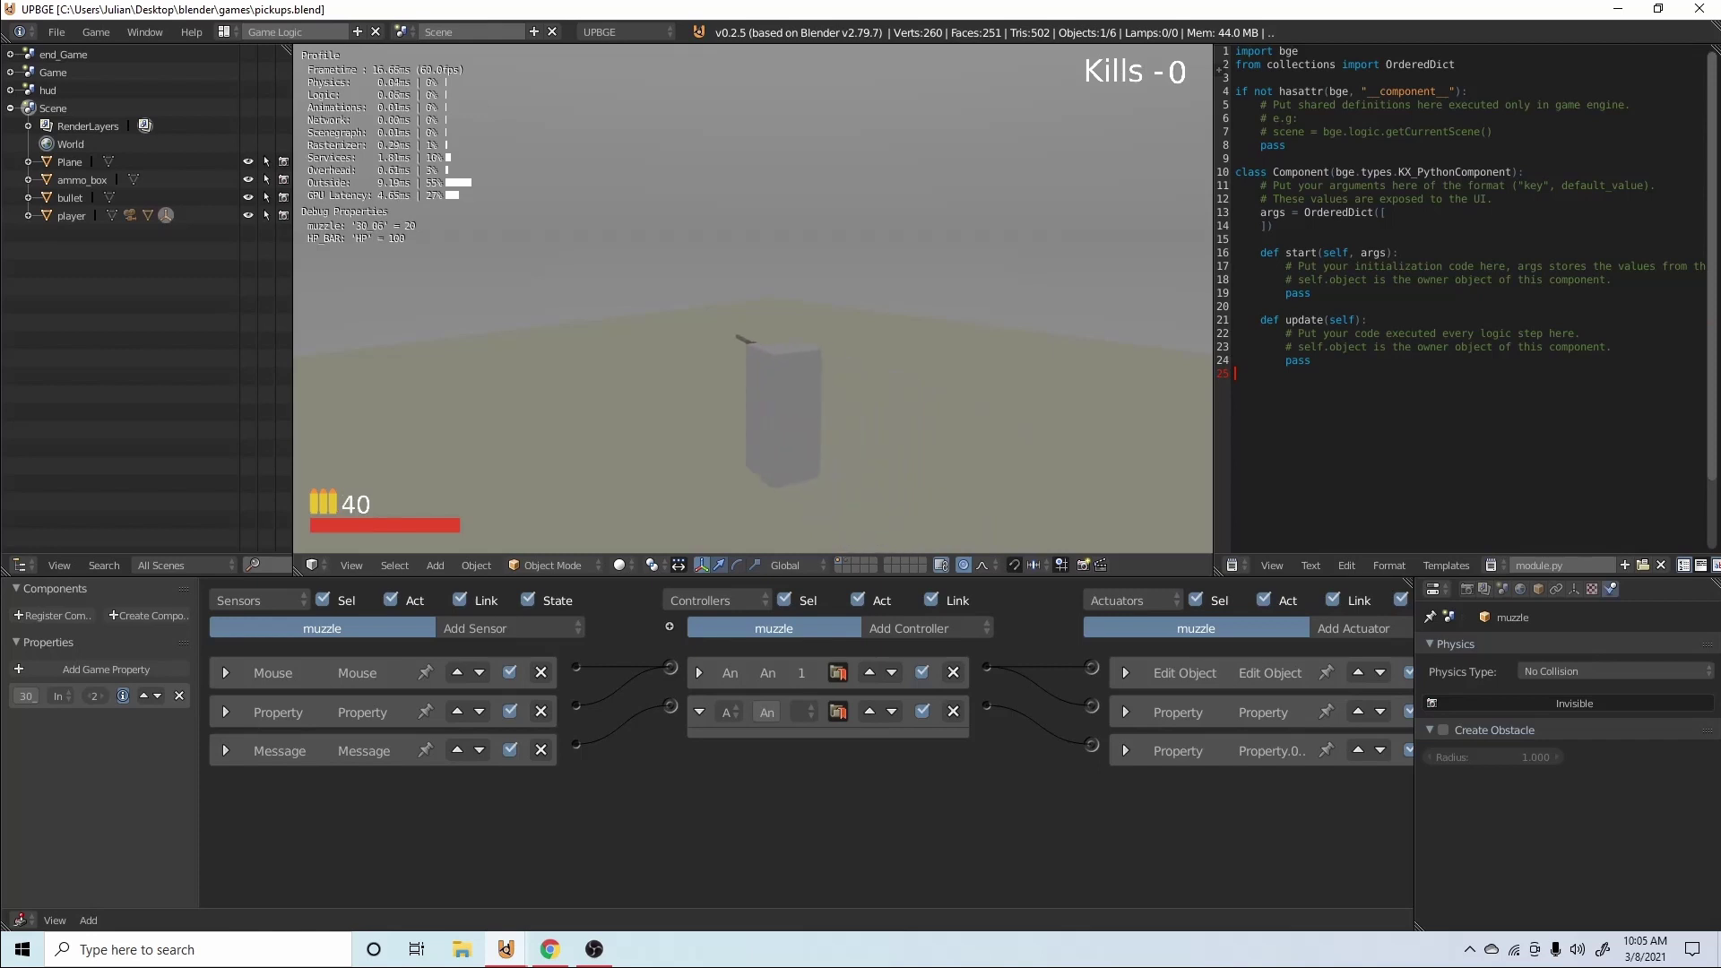
pyautogui.press('Escape')
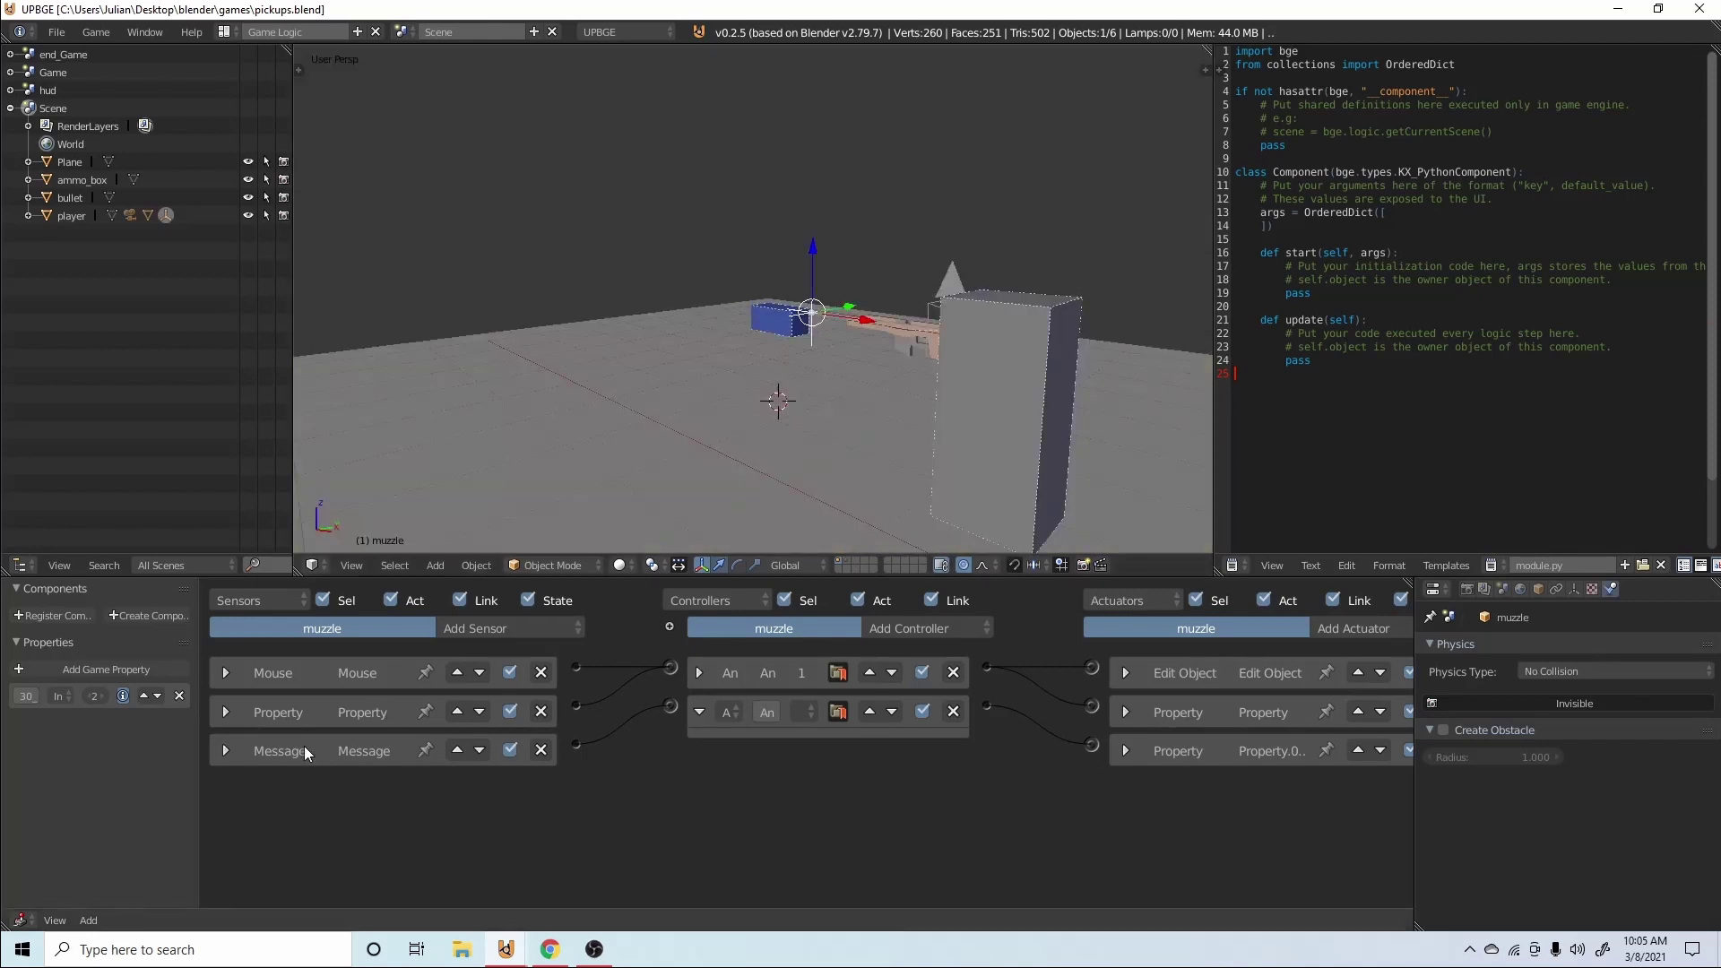
# Copy the subject text 30_06AMMO from the muzzle's Message sensor.
pyautogui.click(226, 750)
pyautogui.click(385, 816)
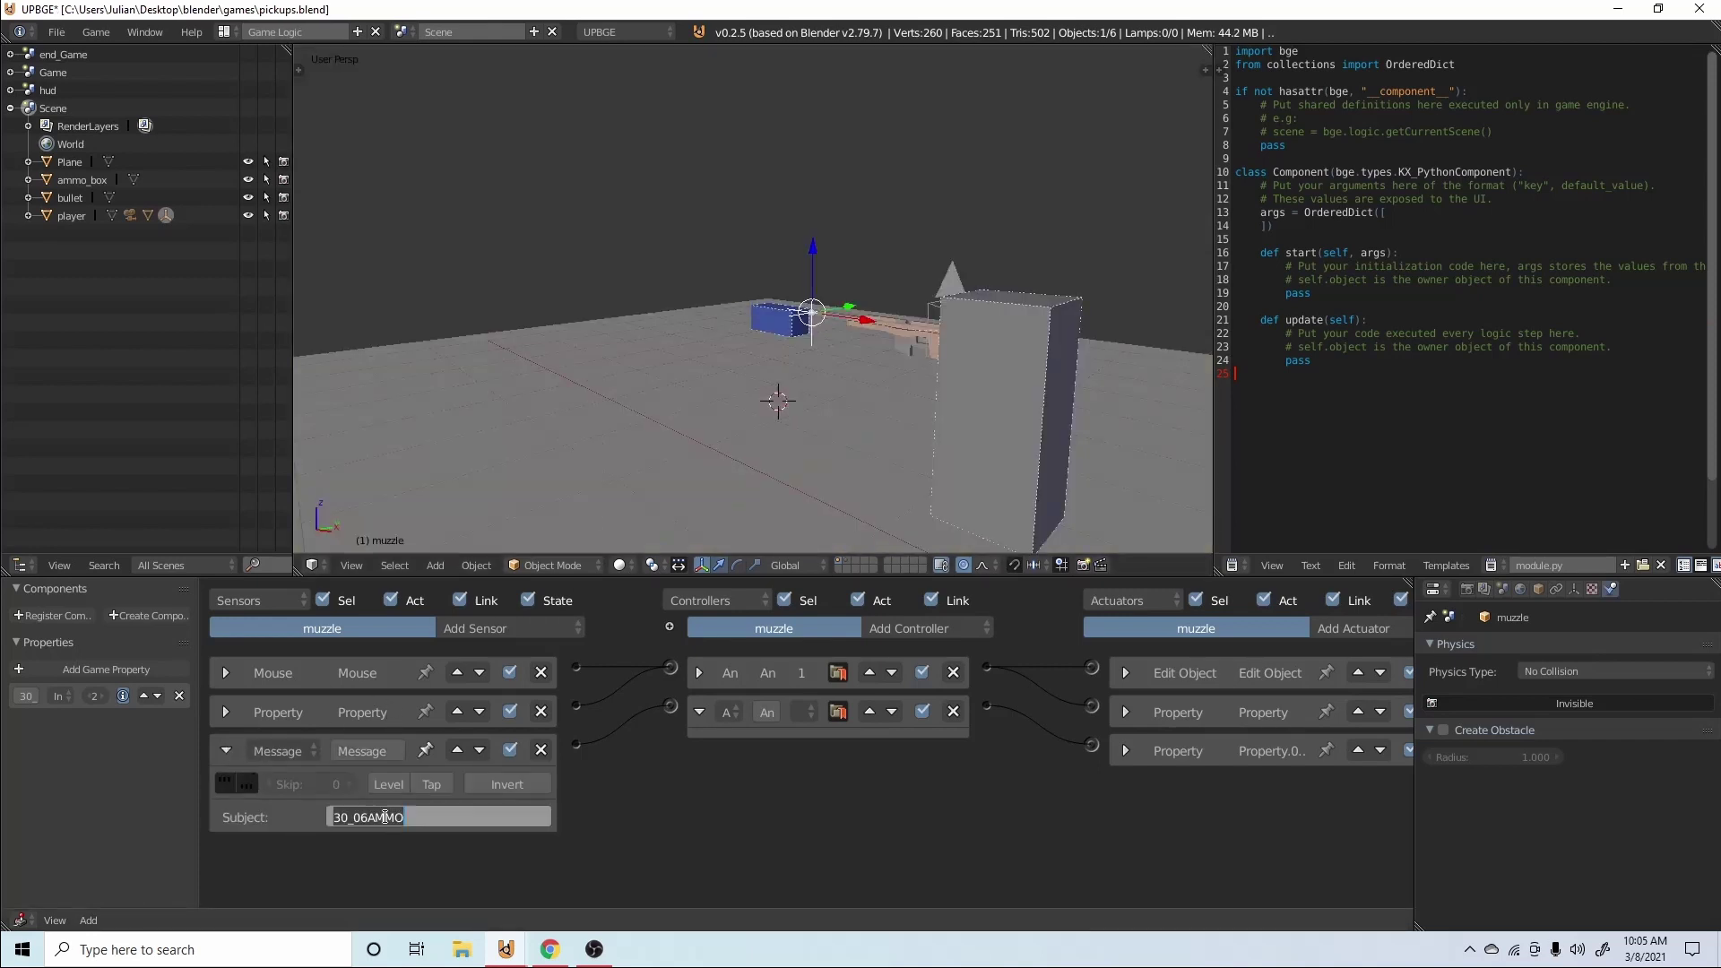
pyautogui.press('Return')
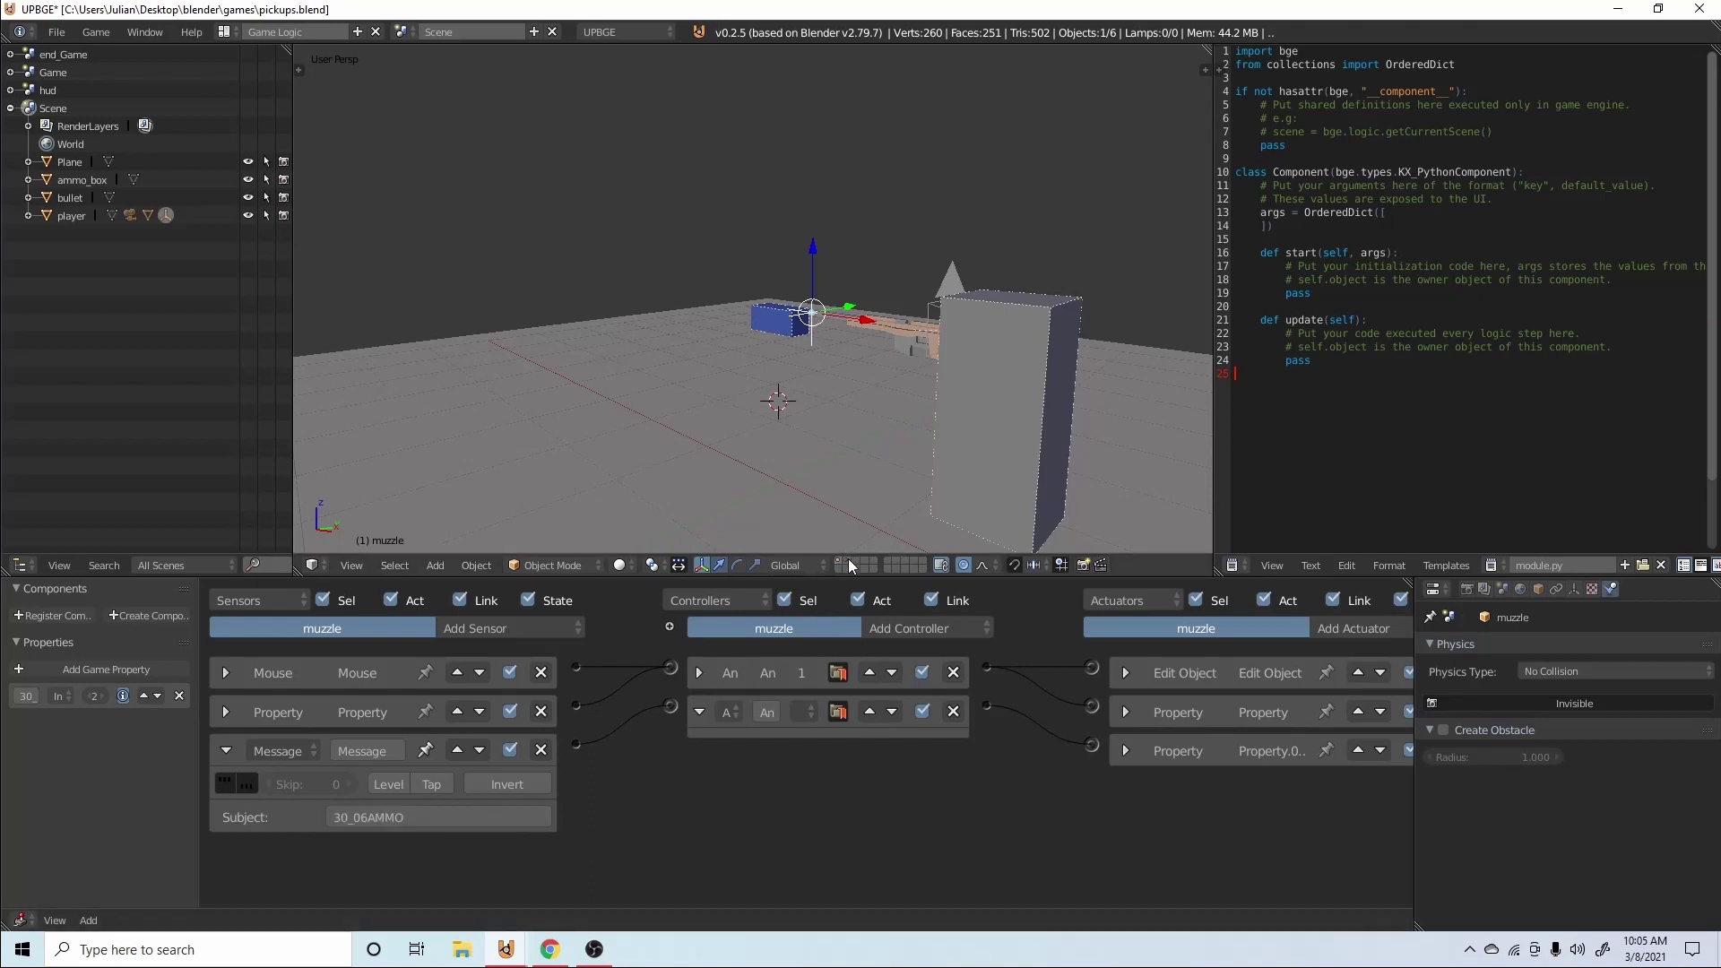
# Add a second Message actuator to the ammo box, move it above the last Edit Object actuator and link it to the Collision sensor's And controller.
pyautogui.rightClick(773, 310)
pyautogui.click(1349, 628)
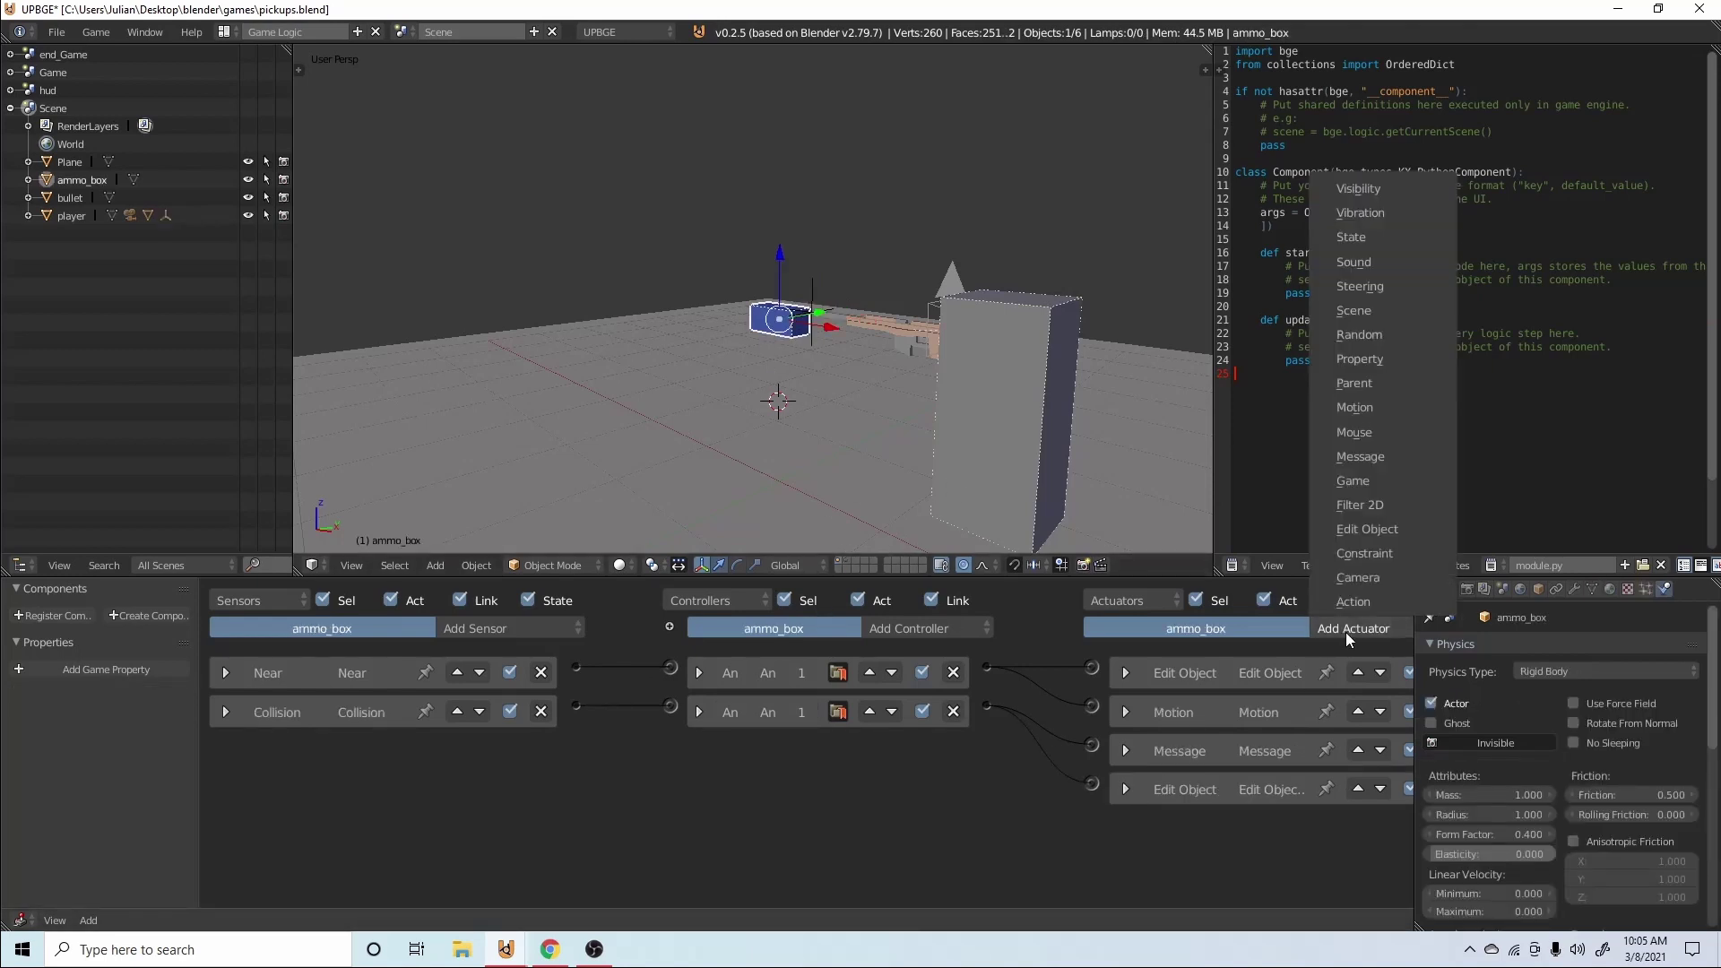
pyautogui.click(1380, 458)
pyautogui.moveTo(1024, 842); pyautogui.dragTo(968, 809, button='middle')
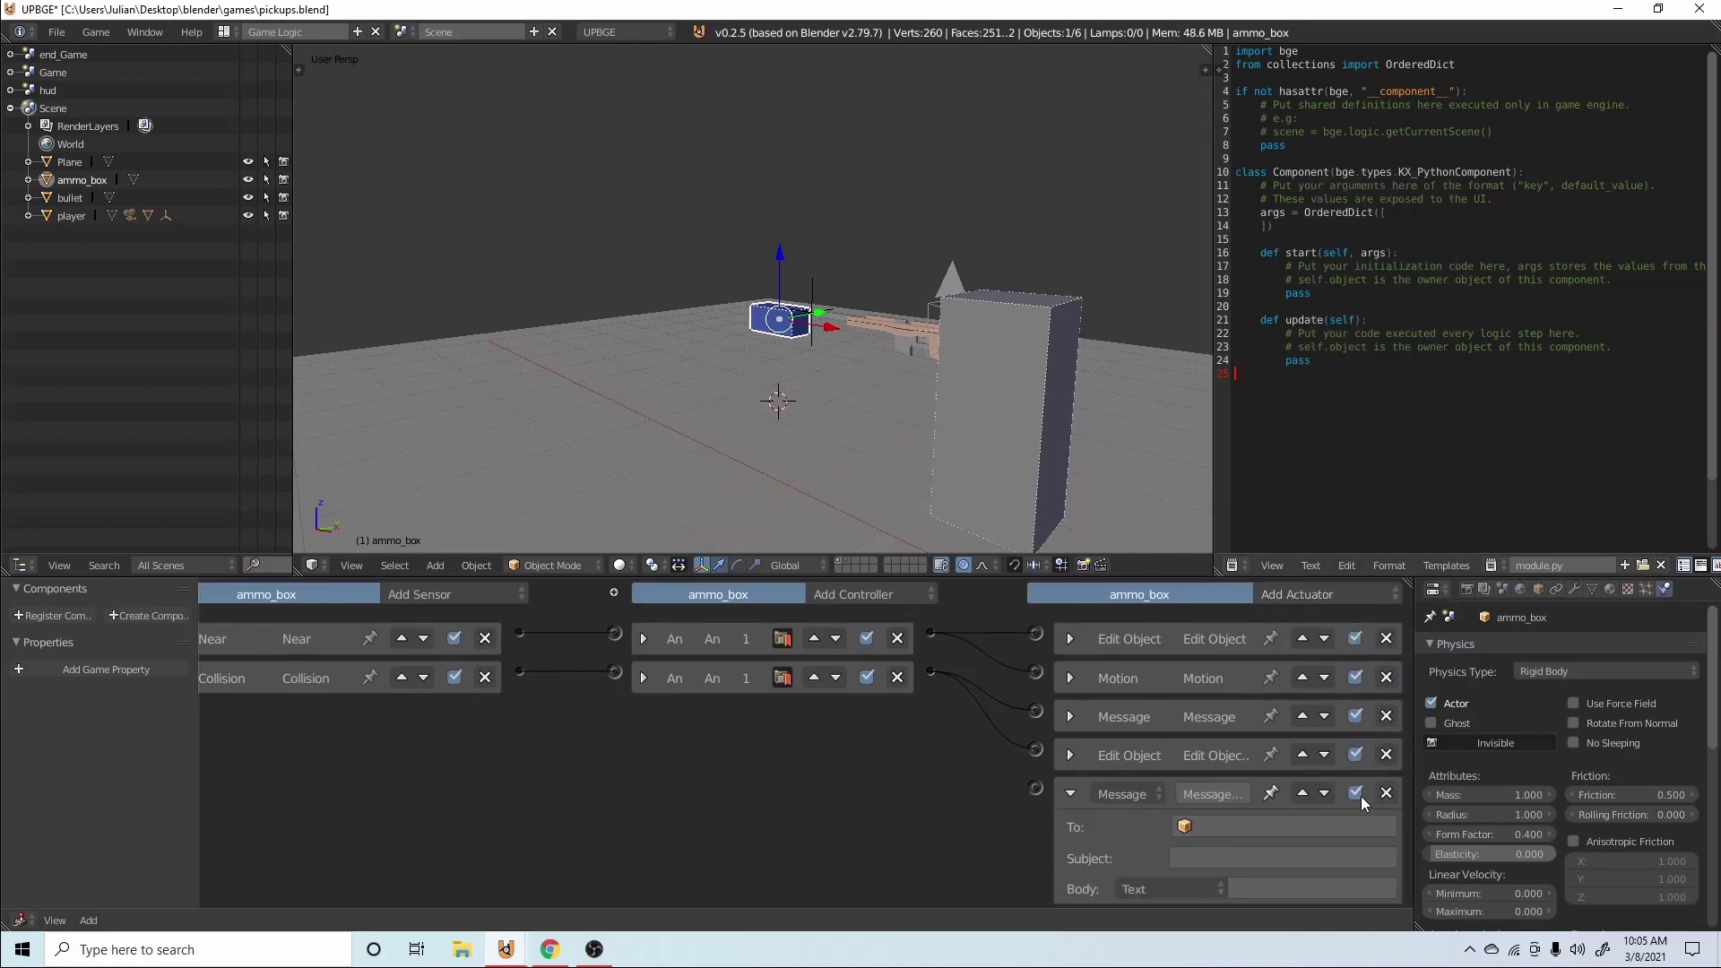
pyautogui.click(1307, 792)
pyautogui.moveTo(930, 671); pyautogui.dragTo(1036, 751)
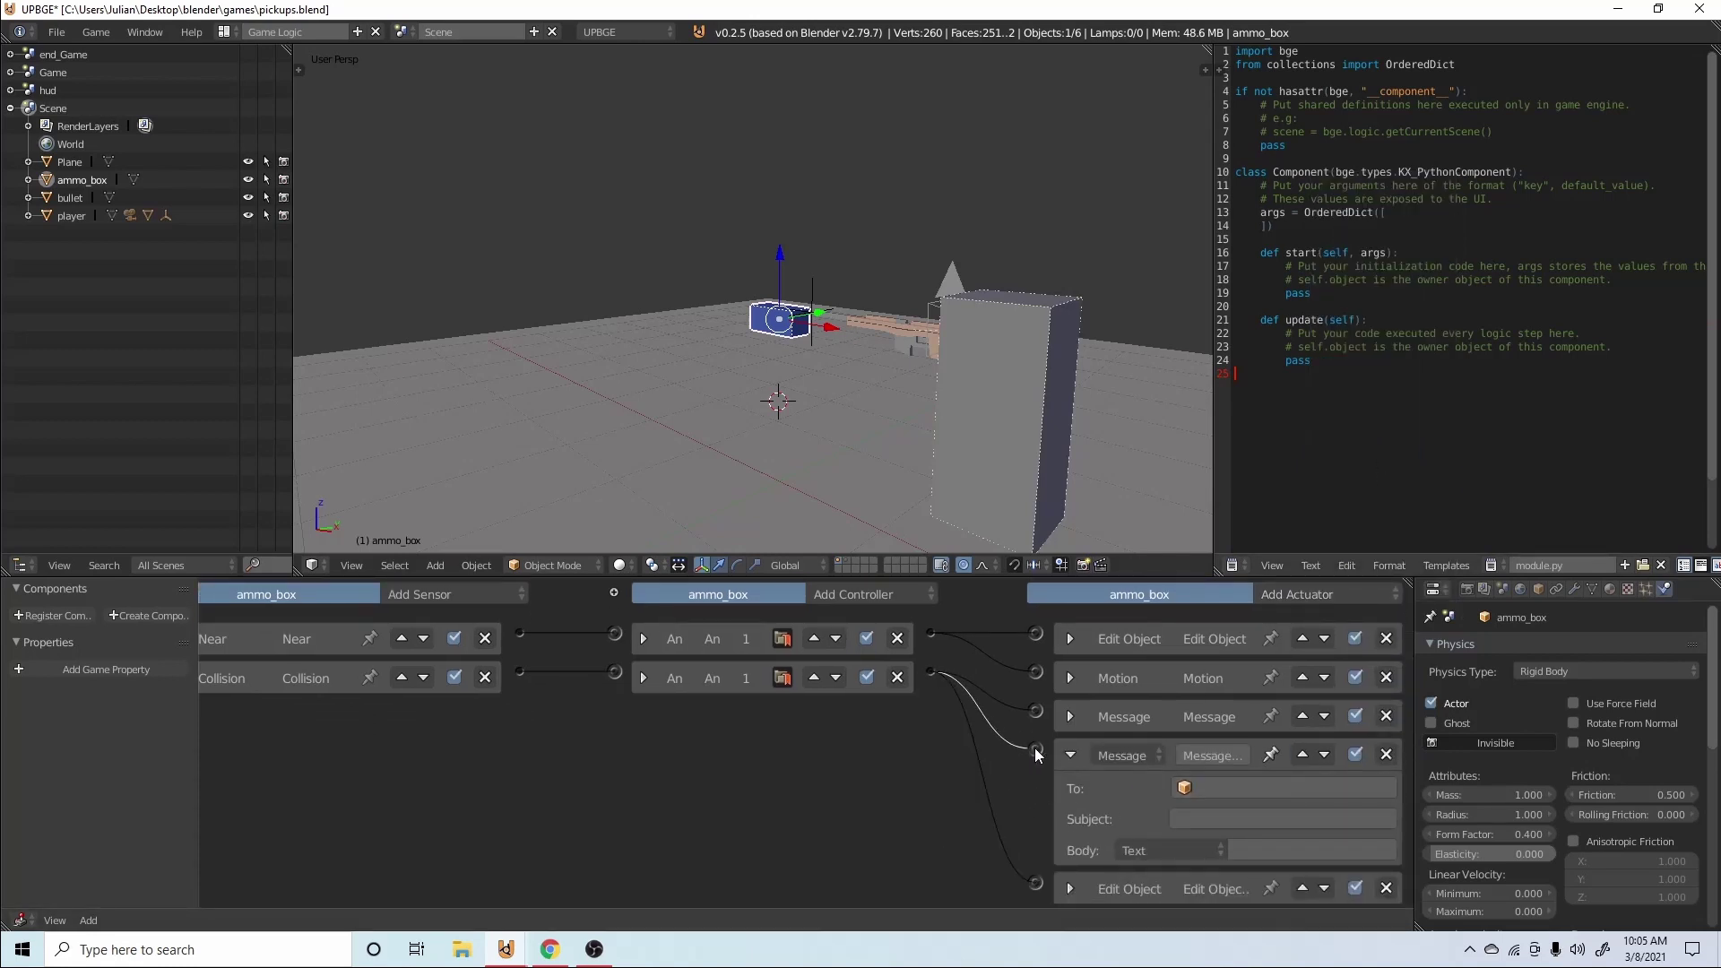
# Check the muzzle object's name and set it as the recipient of the ammo box's second Message actuator.
pyautogui.click(1231, 786)
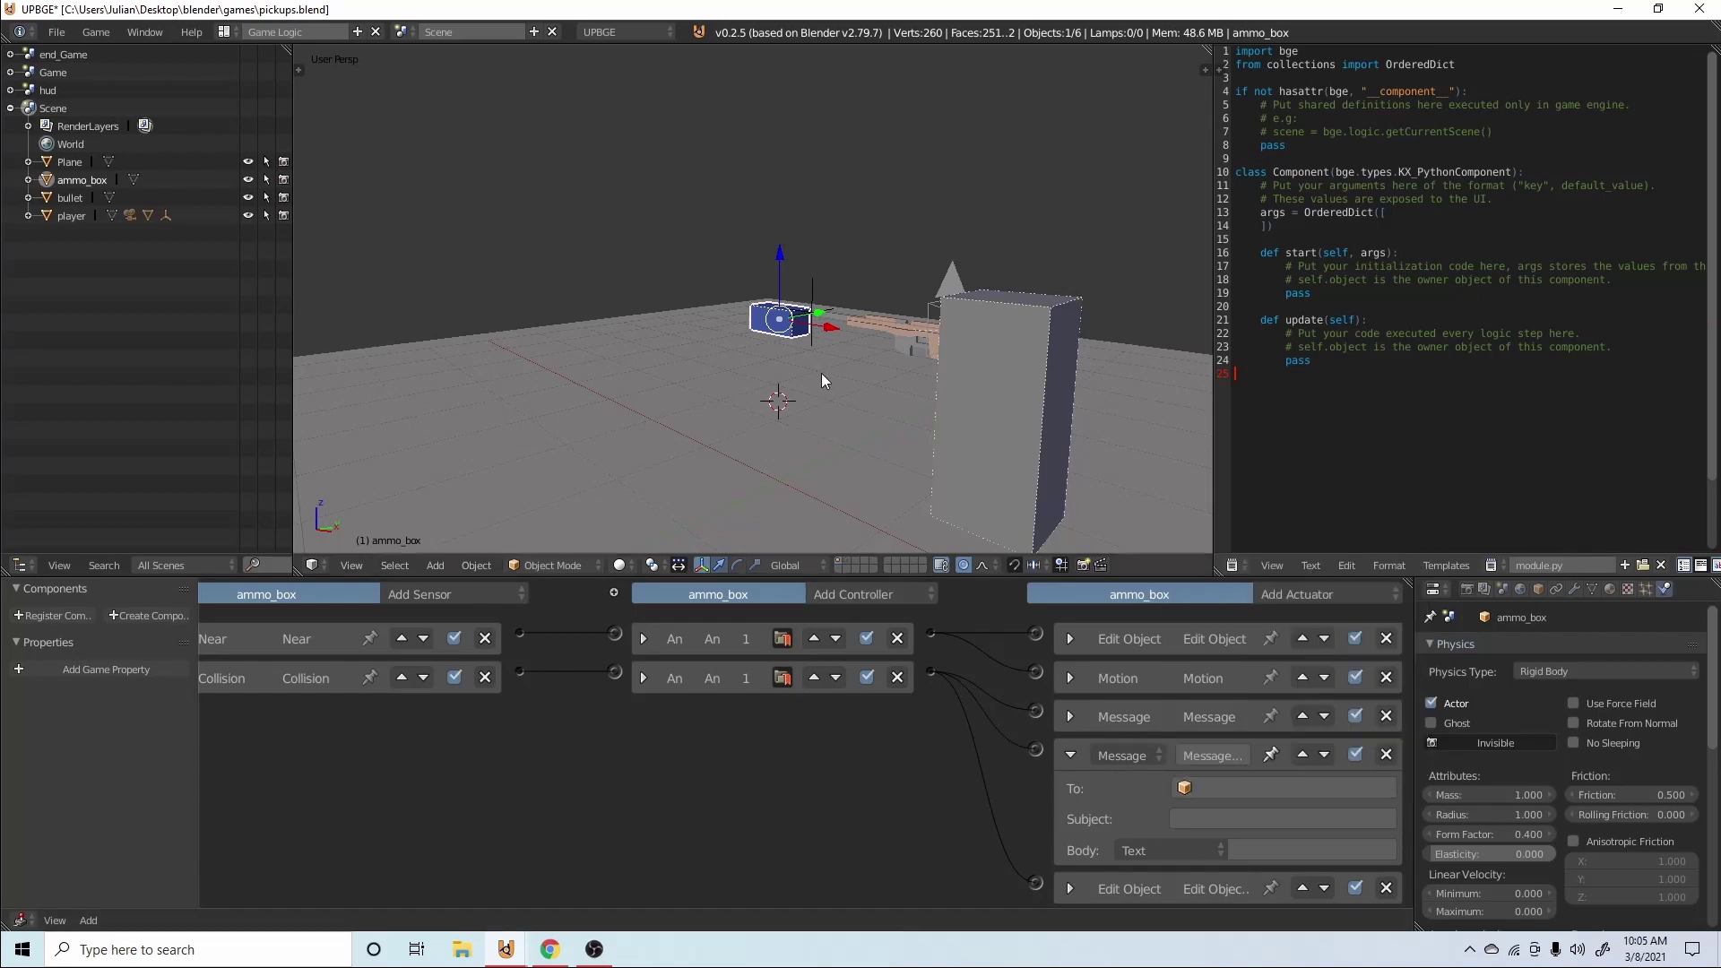
pyautogui.rightClick(816, 312)
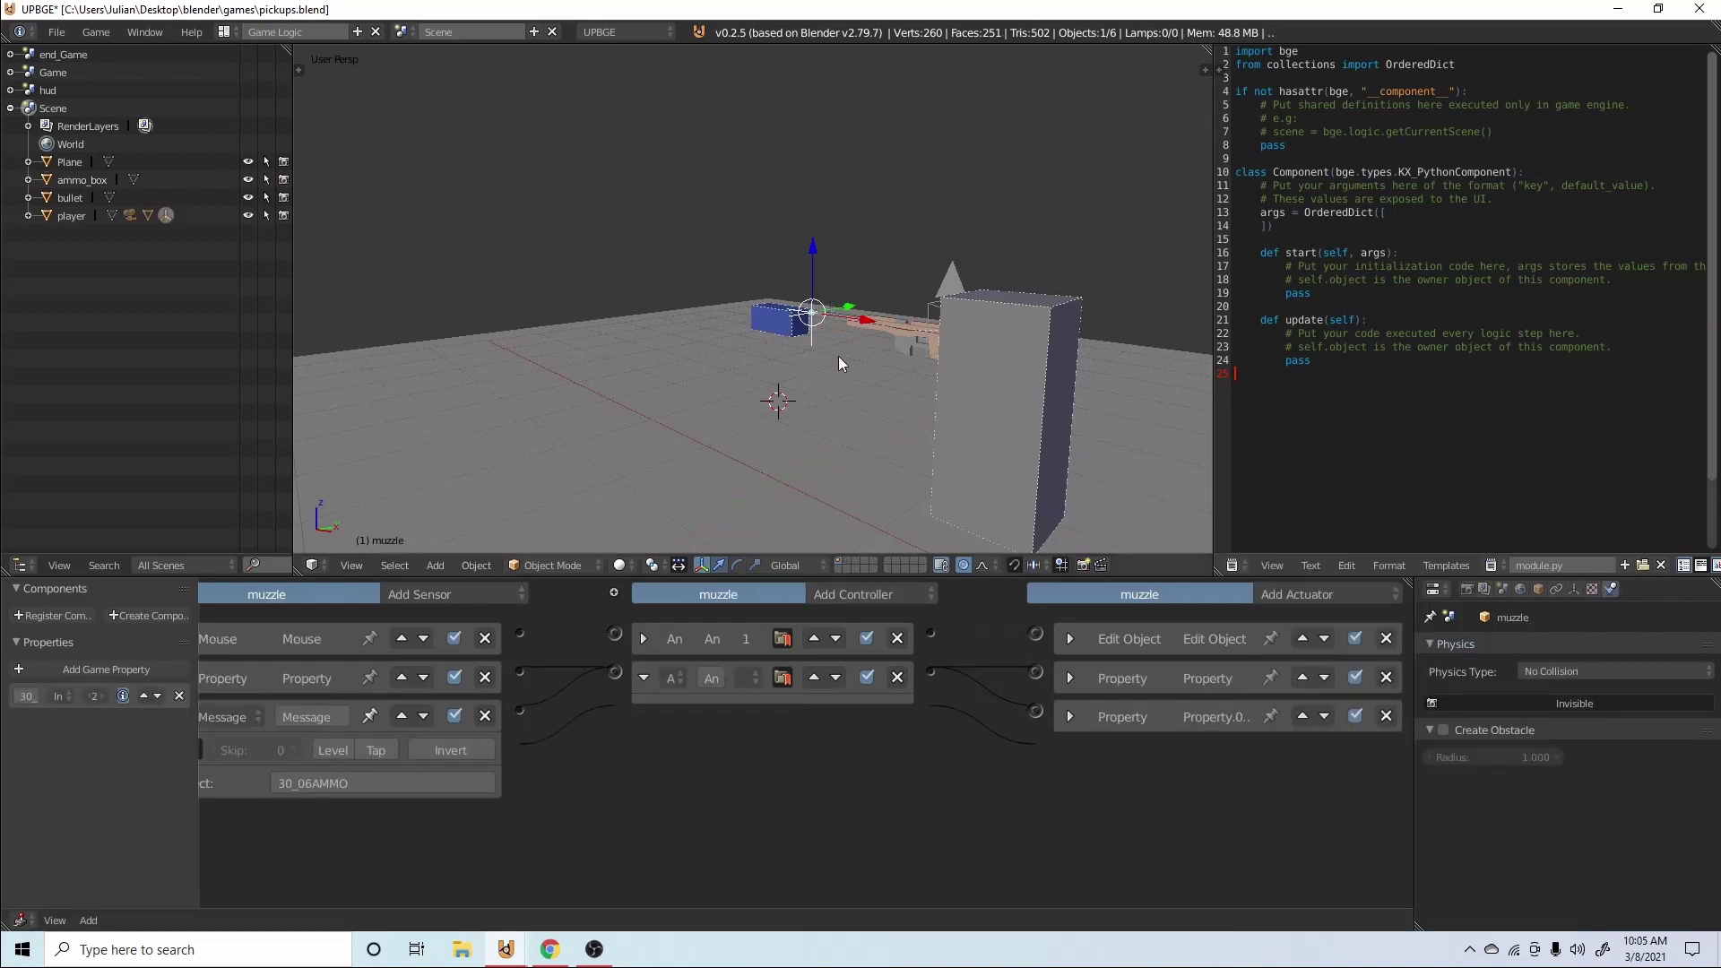
pyautogui.rightClick(742, 321)
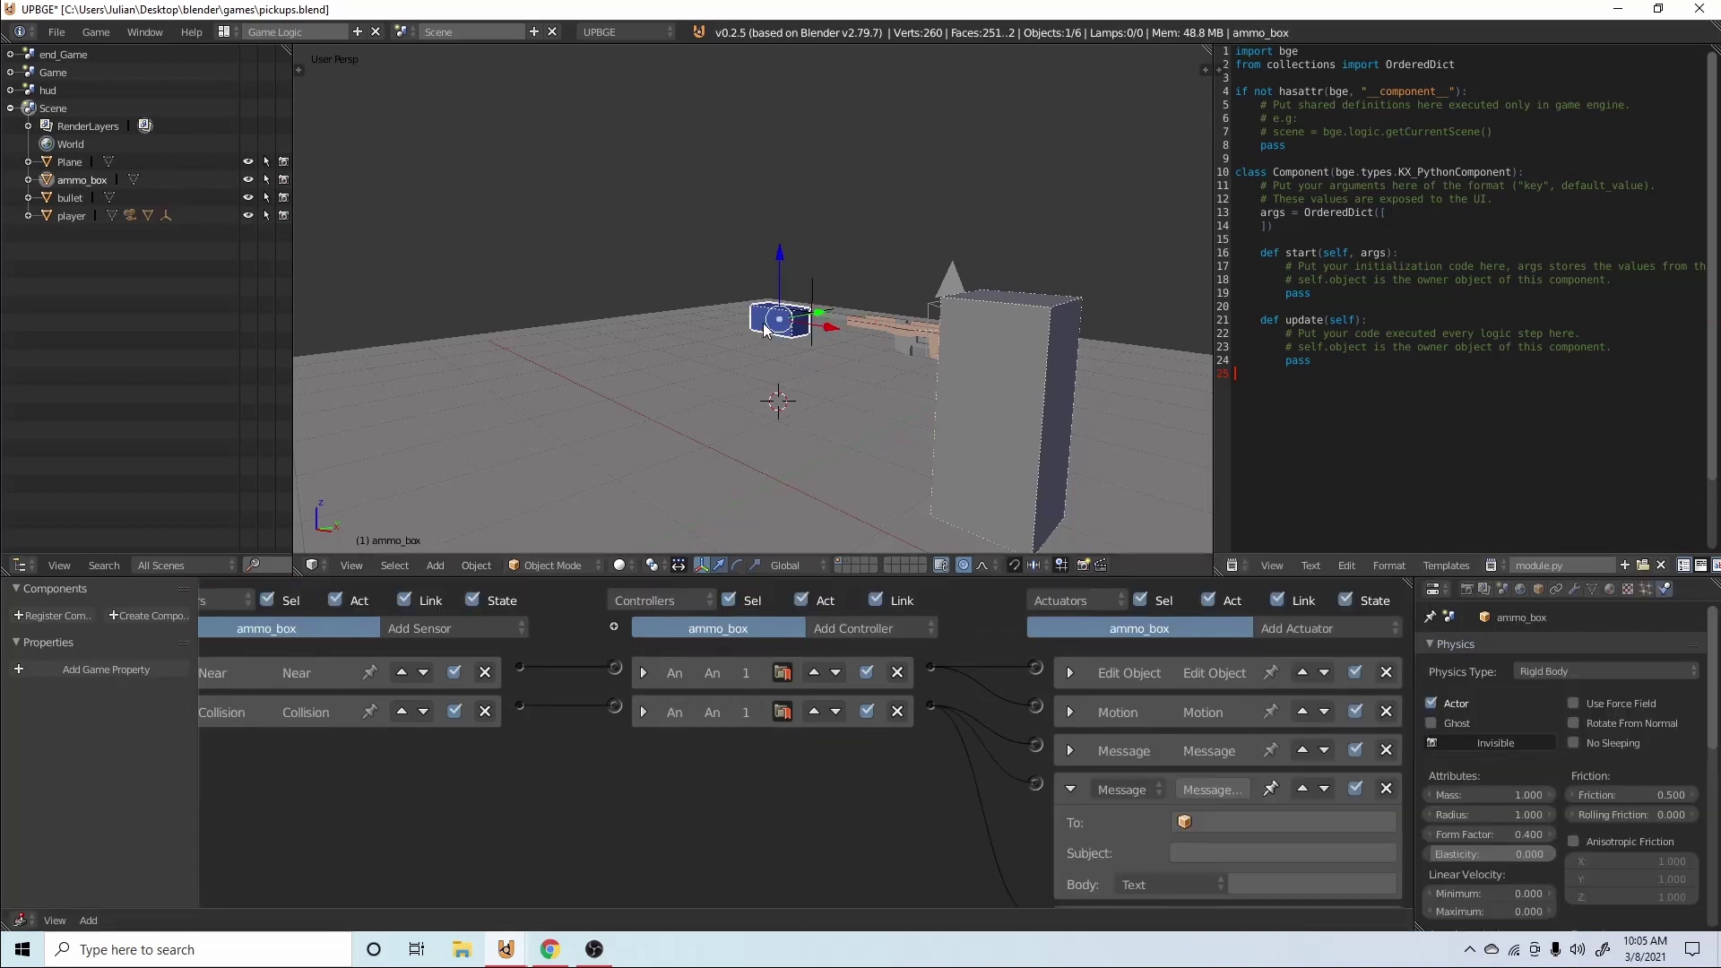
pyautogui.click(1196, 853)
pyautogui.press('Return')
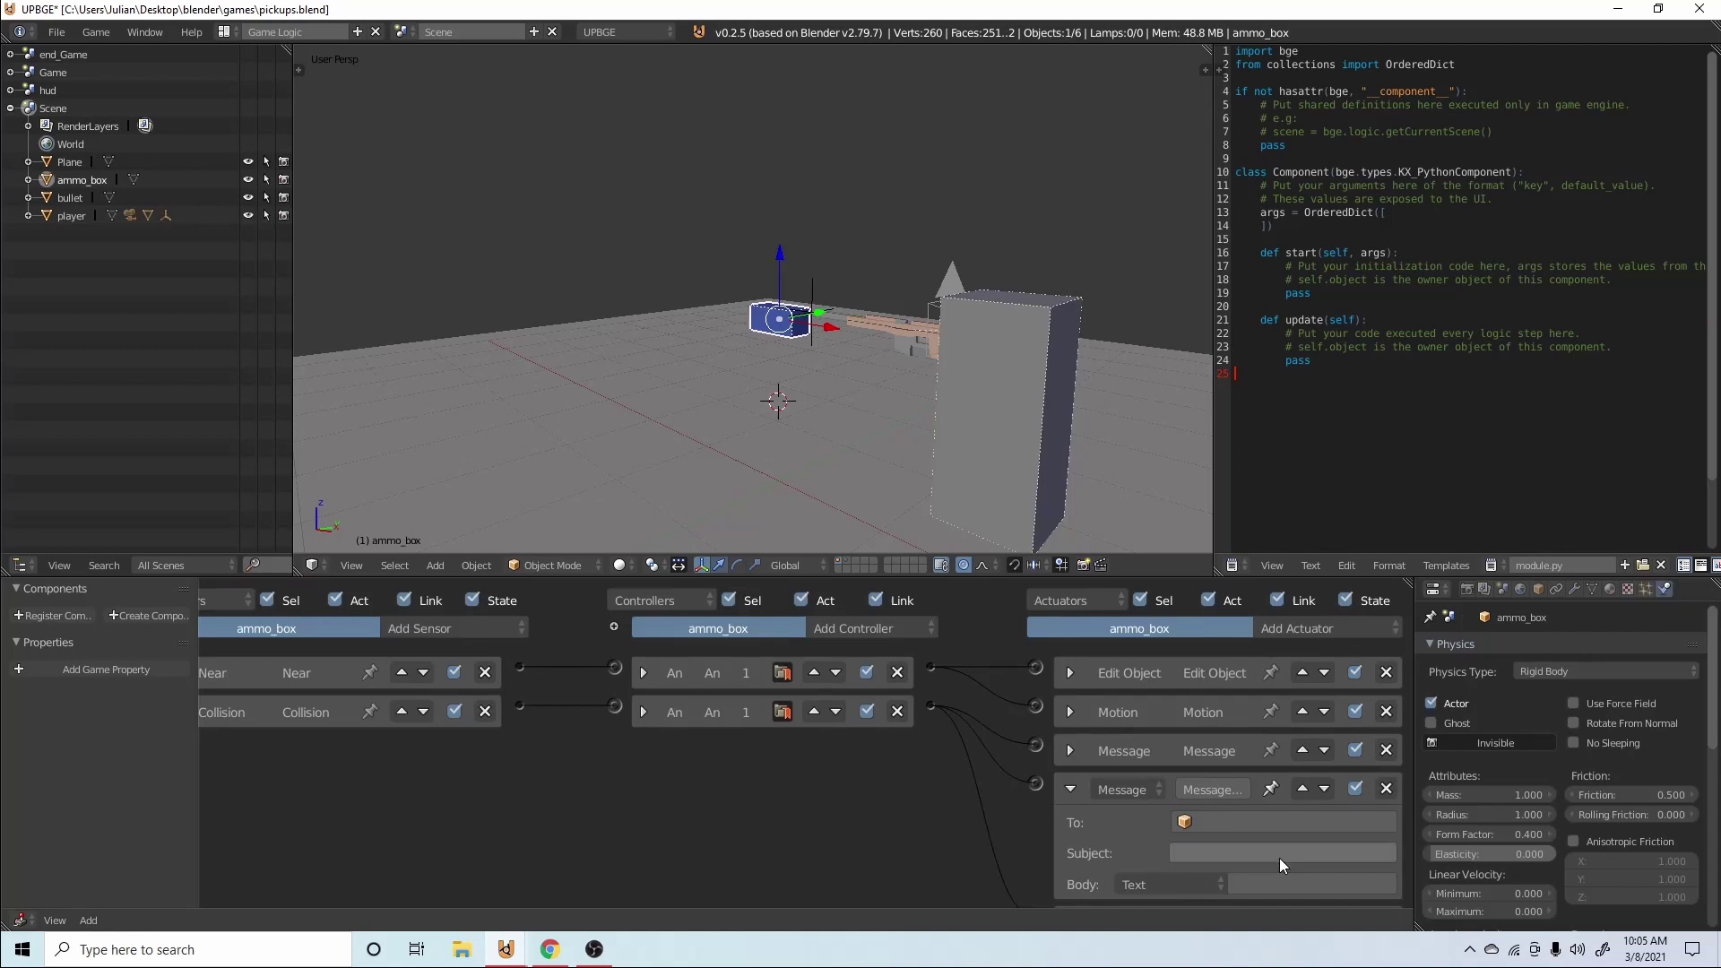
pyautogui.click(1282, 822)
pyautogui.write('muz')
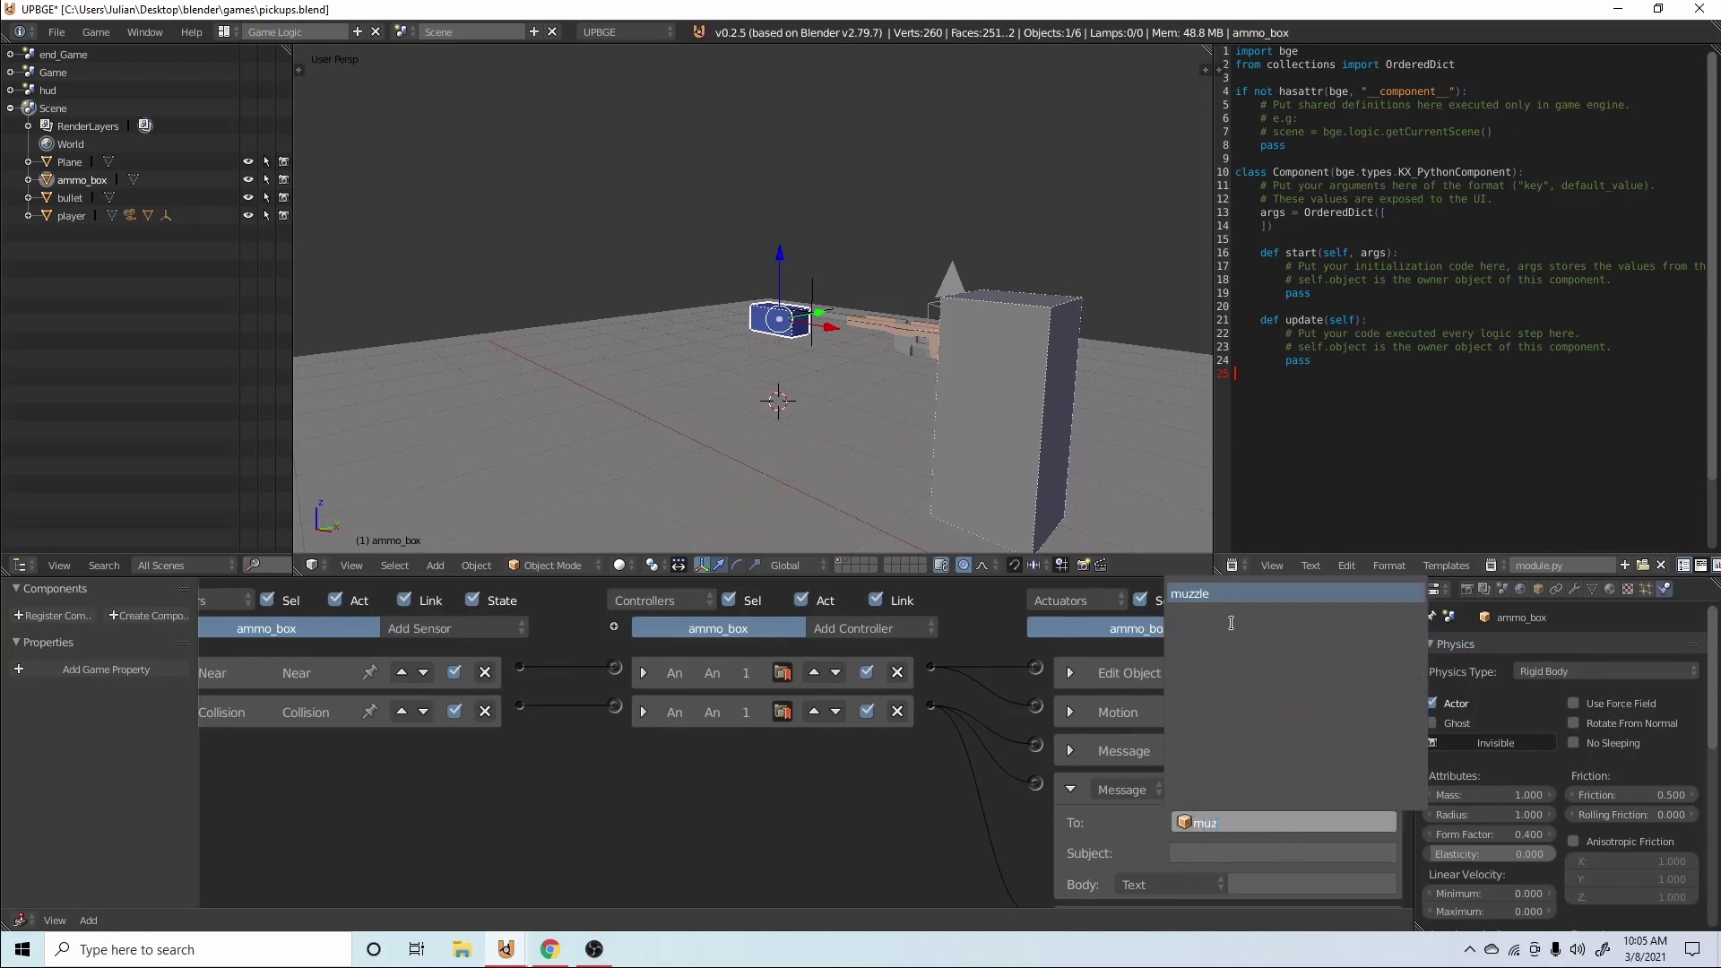
pyautogui.click(1224, 595)
# Set the second Message actuator's subject to 30_06AMMO, save the file and collapse the actuator.
pyautogui.click(1242, 850)
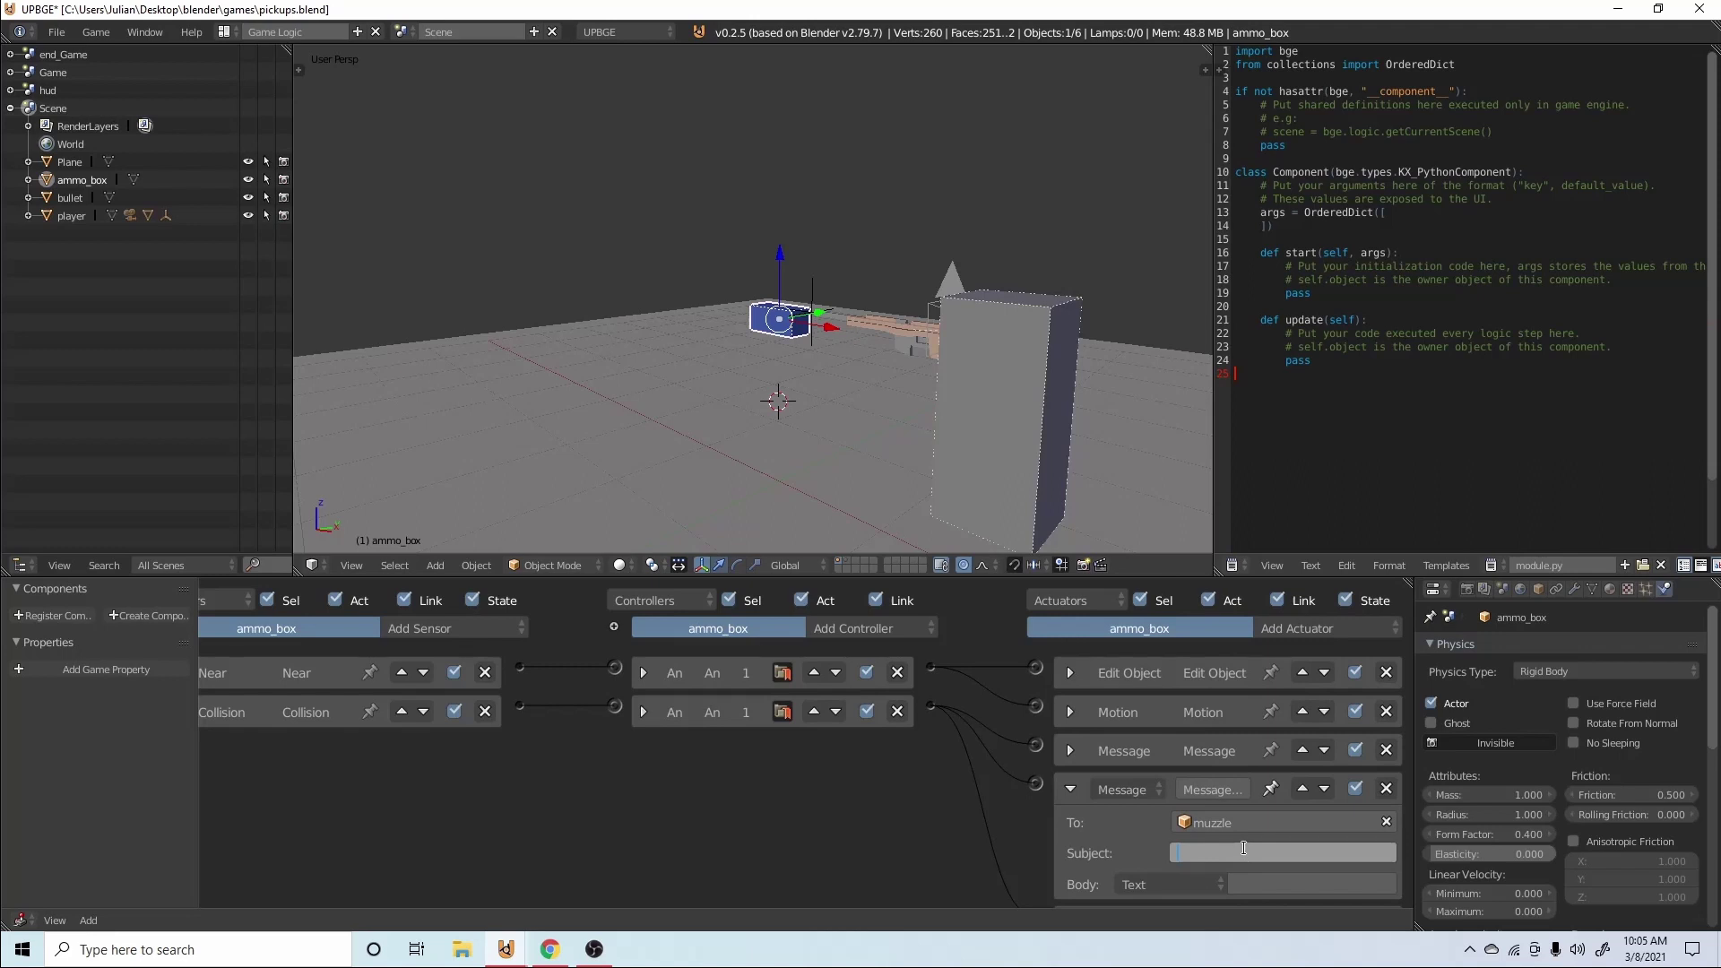
pyautogui.write('30_06AMMO')
pyautogui.press('Return')
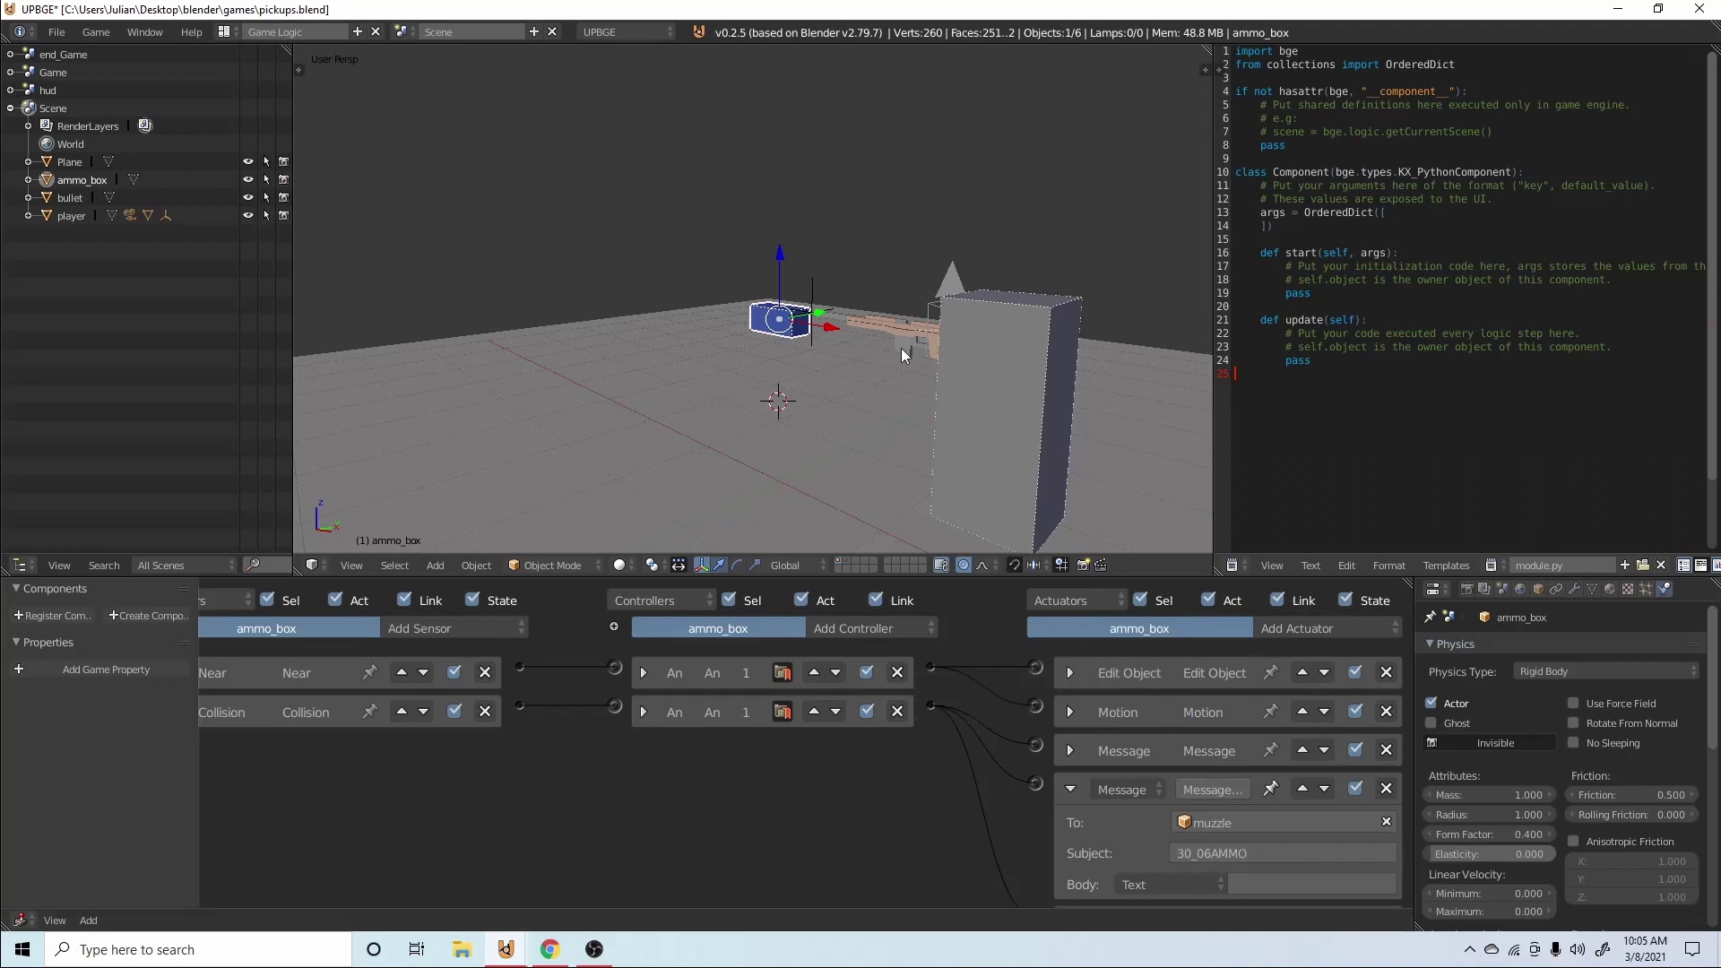
pyautogui.hotkey('ctrl', 's')
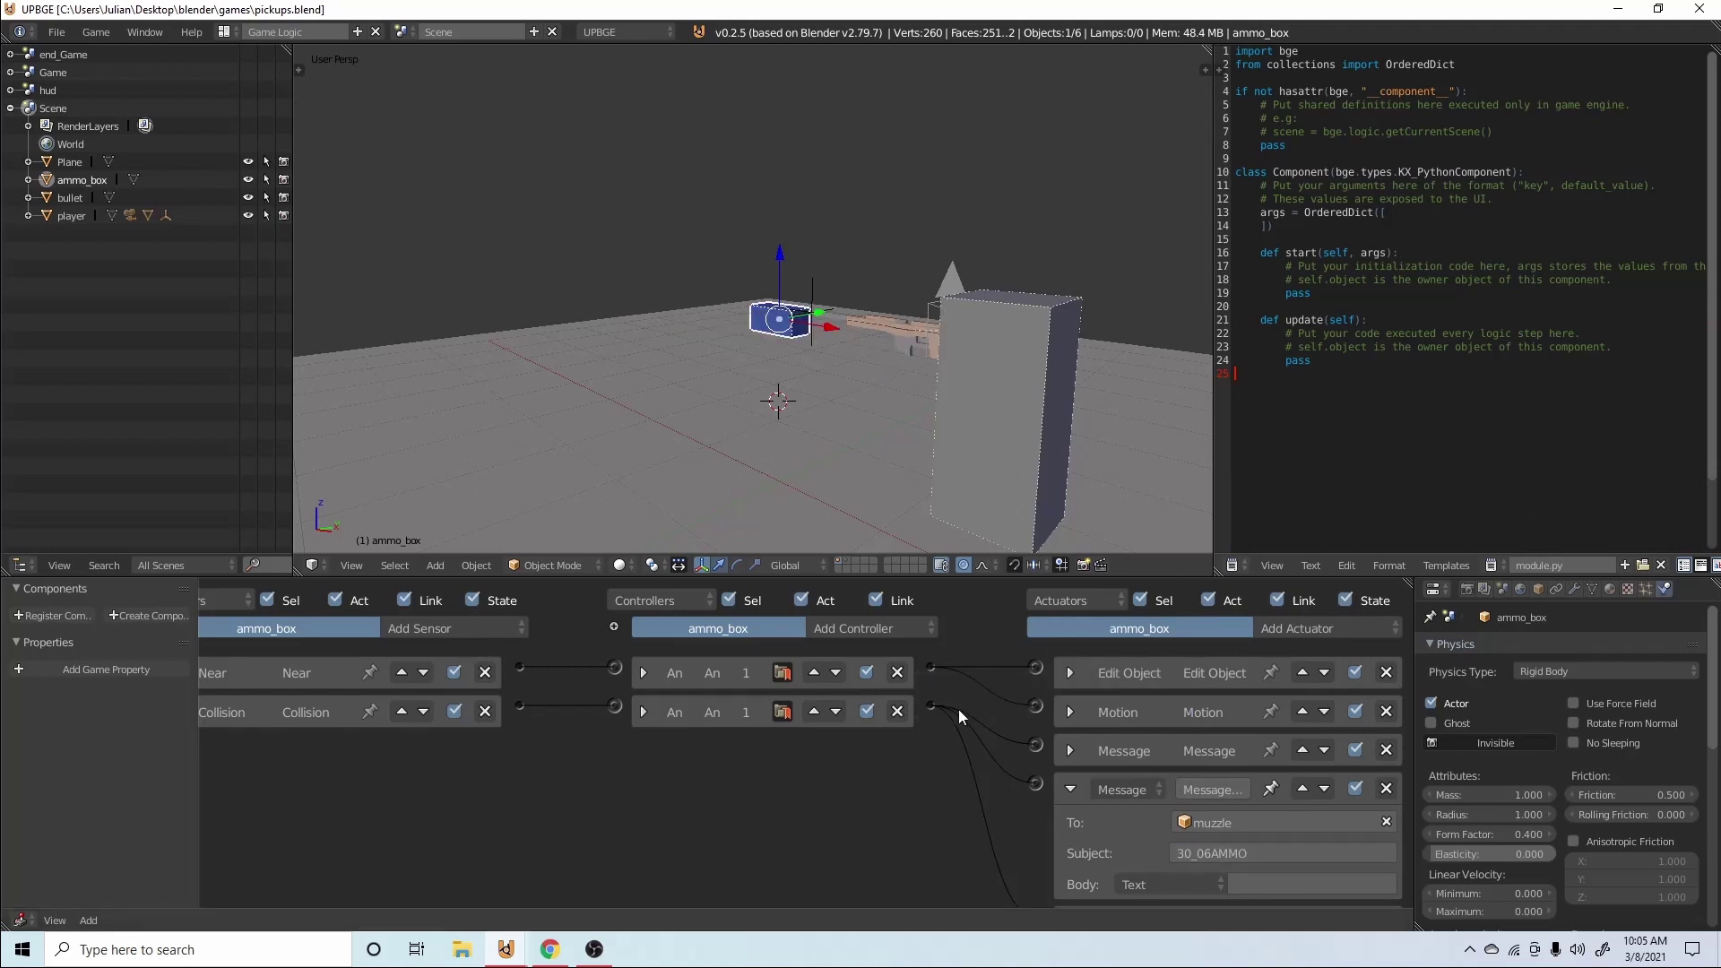
pyautogui.click(1069, 789)
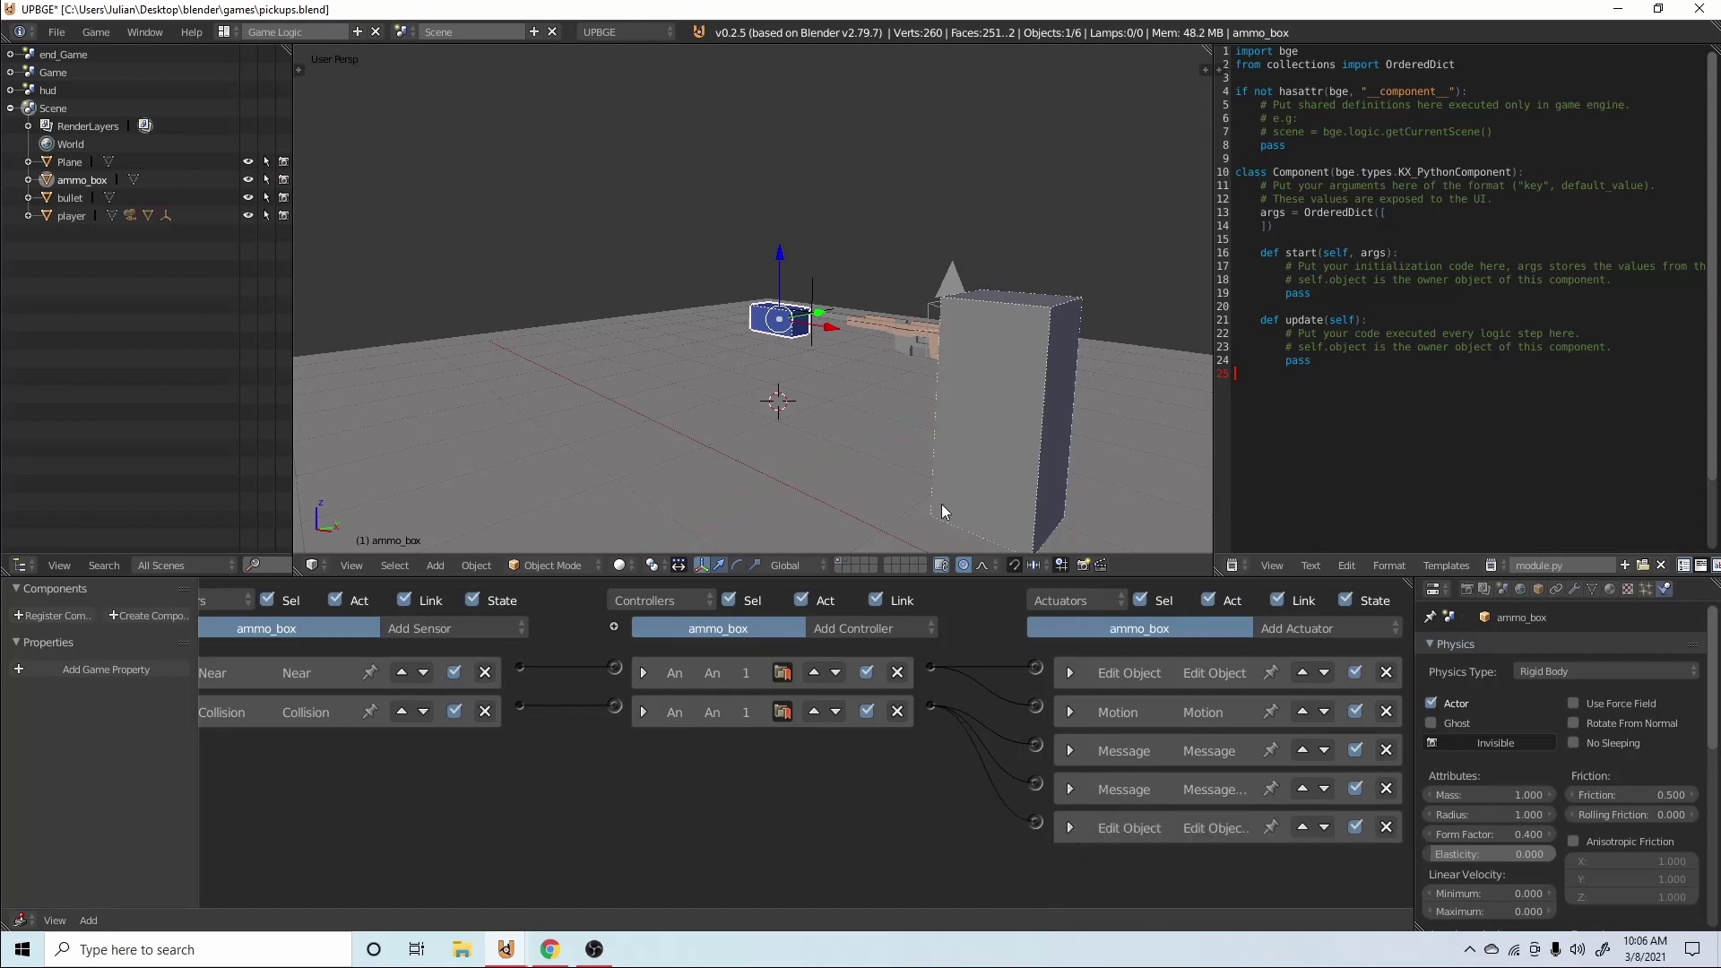
# Run the game in camera view, collect the ammo box, fire until the ammo is used up and stop.
pyautogui.press('KP_0')
pyautogui.press('p')
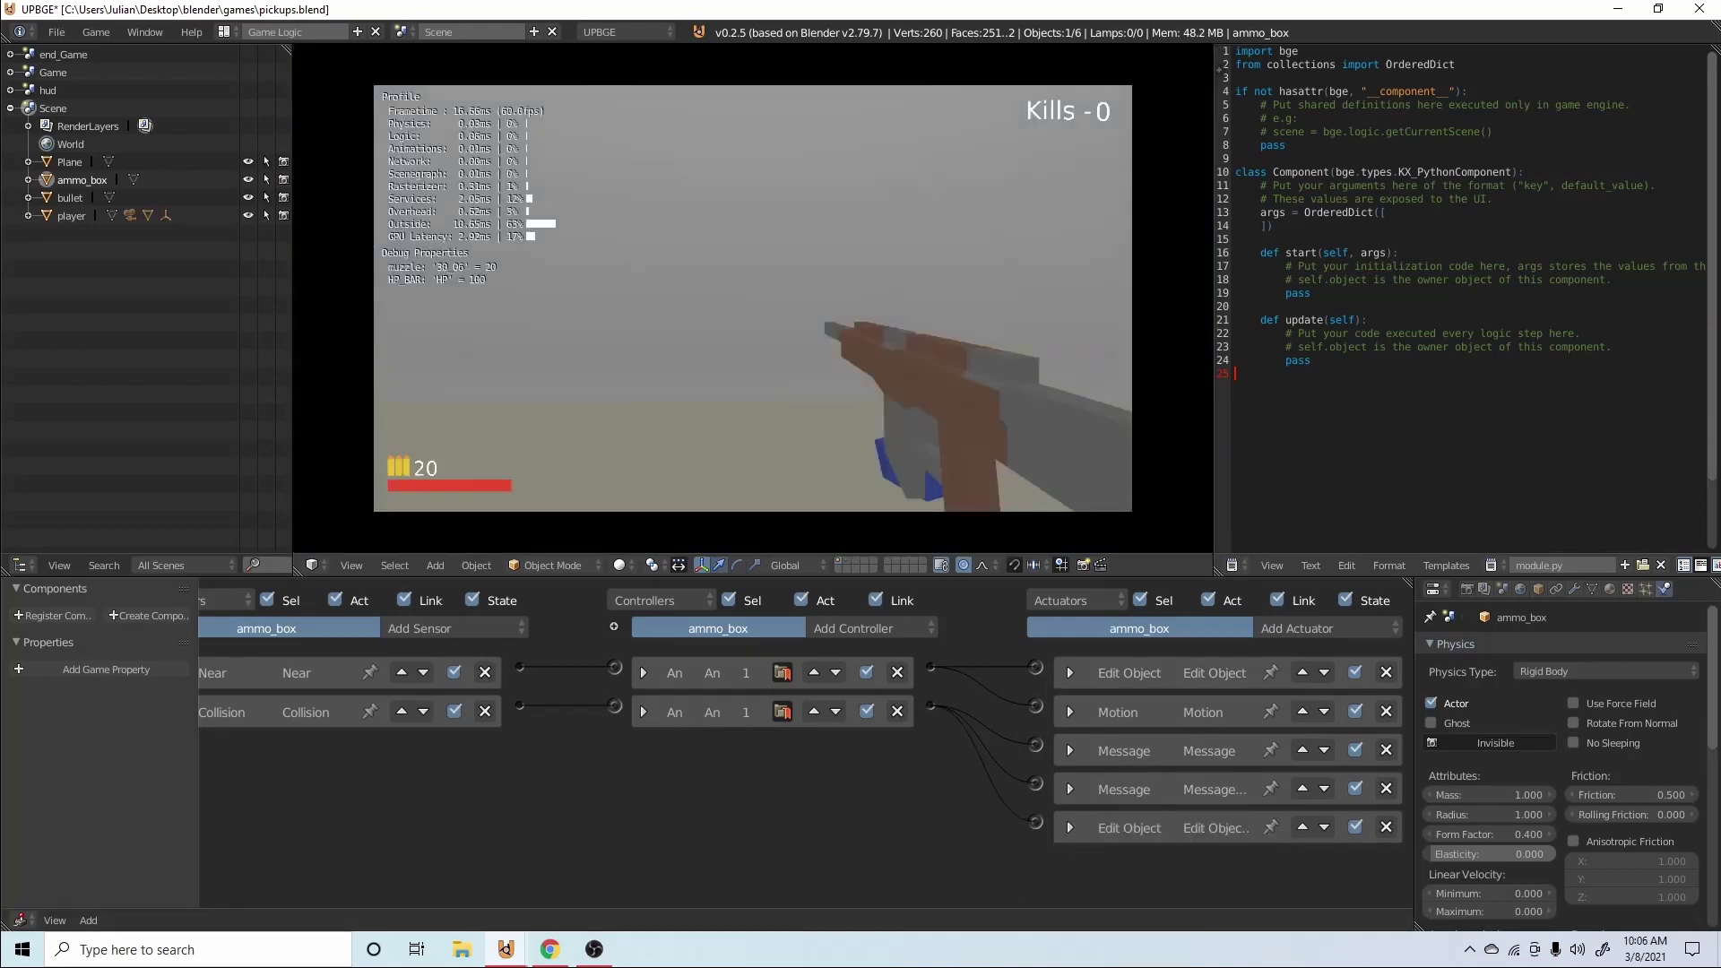
pyautogui.press('w')
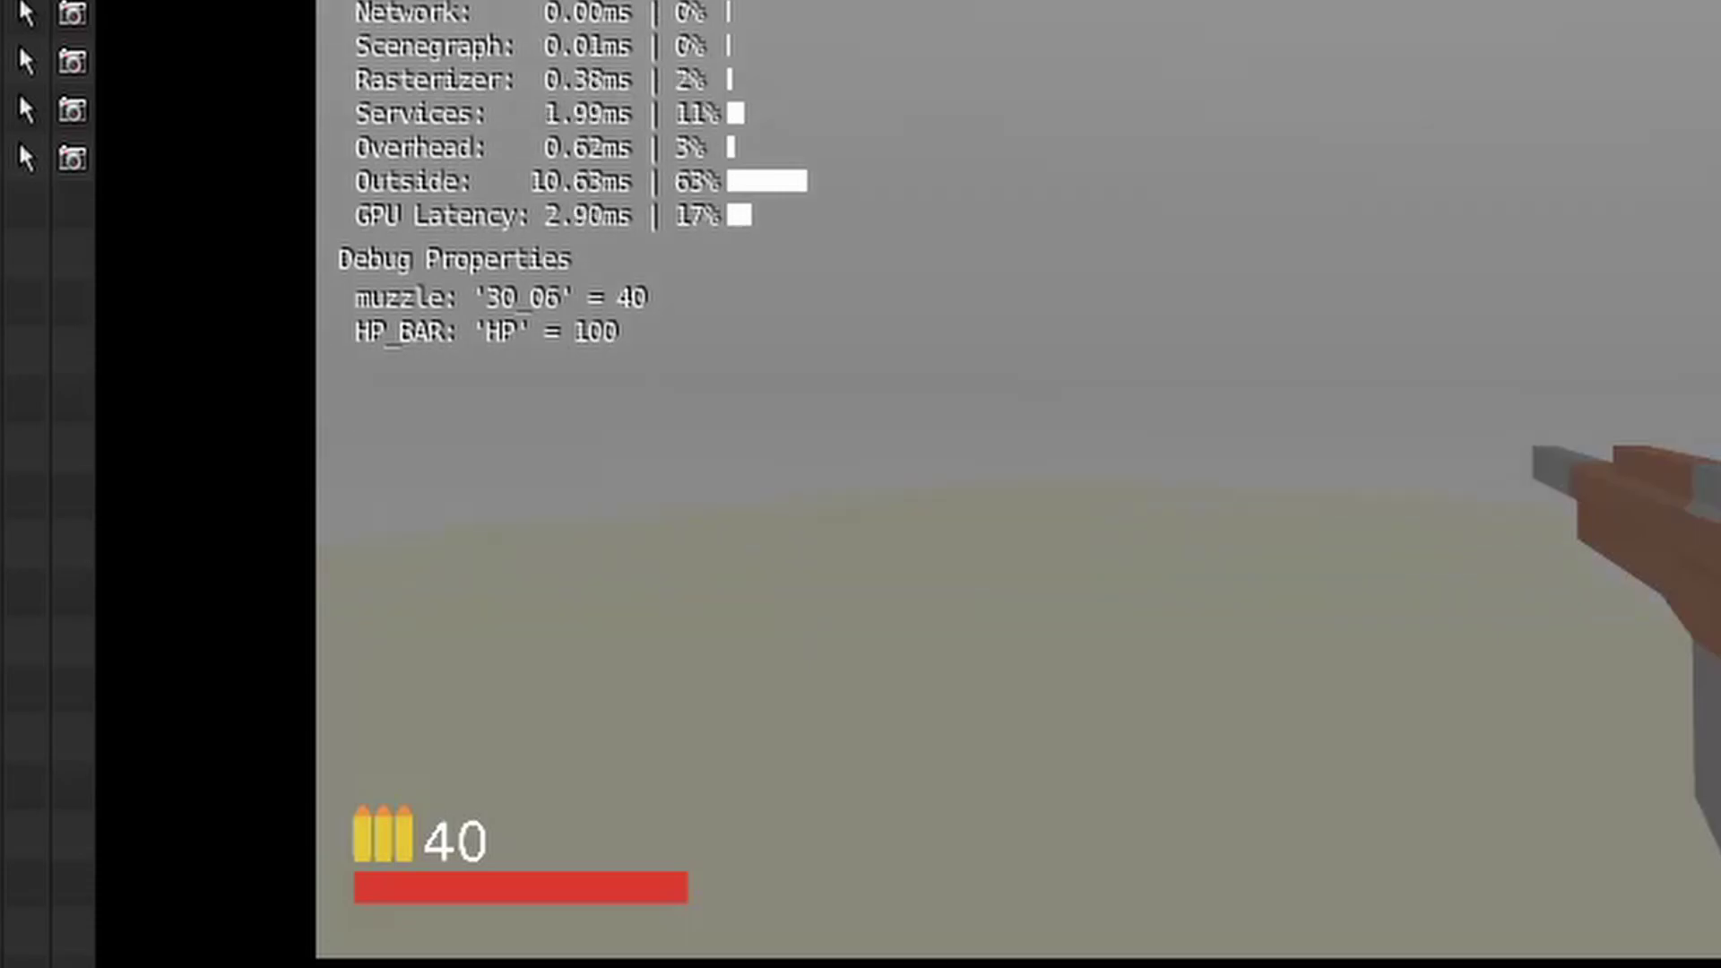
pyautogui.click(1342, 382)
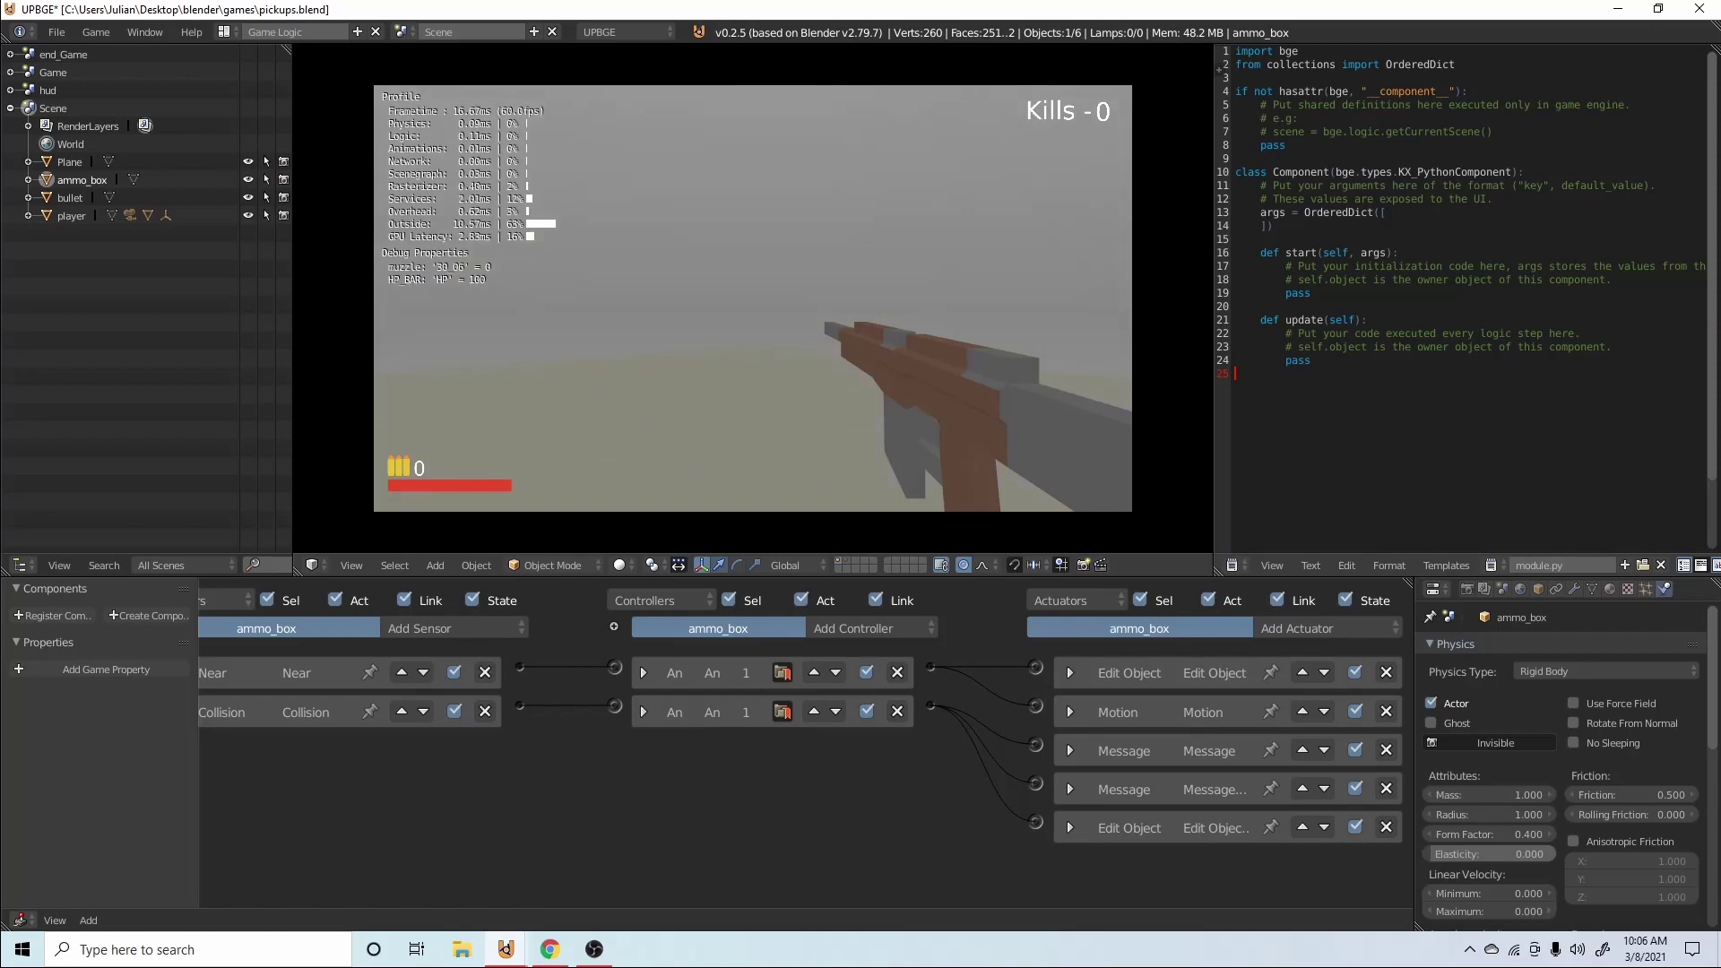
pyautogui.press('Escape')
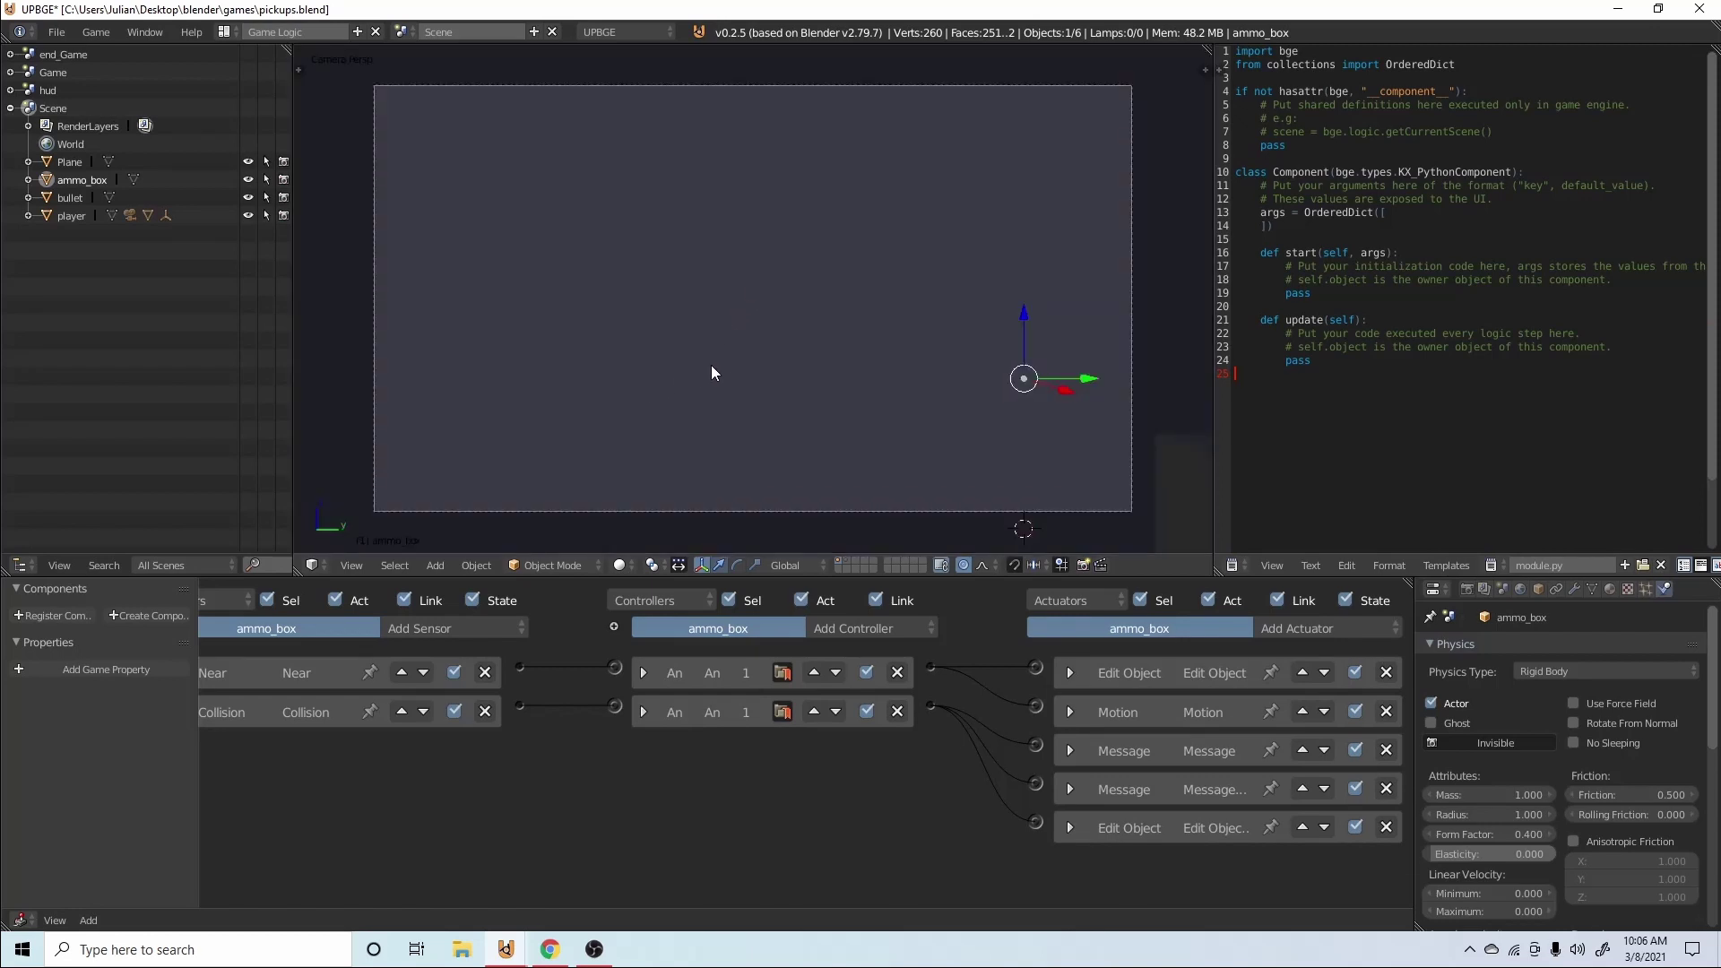
# Leave the camera view and save over pickups.blend.
pyautogui.press('KP_0')
pyautogui.moveTo(932, 359); pyautogui.dragTo(976, 374, button='middle')
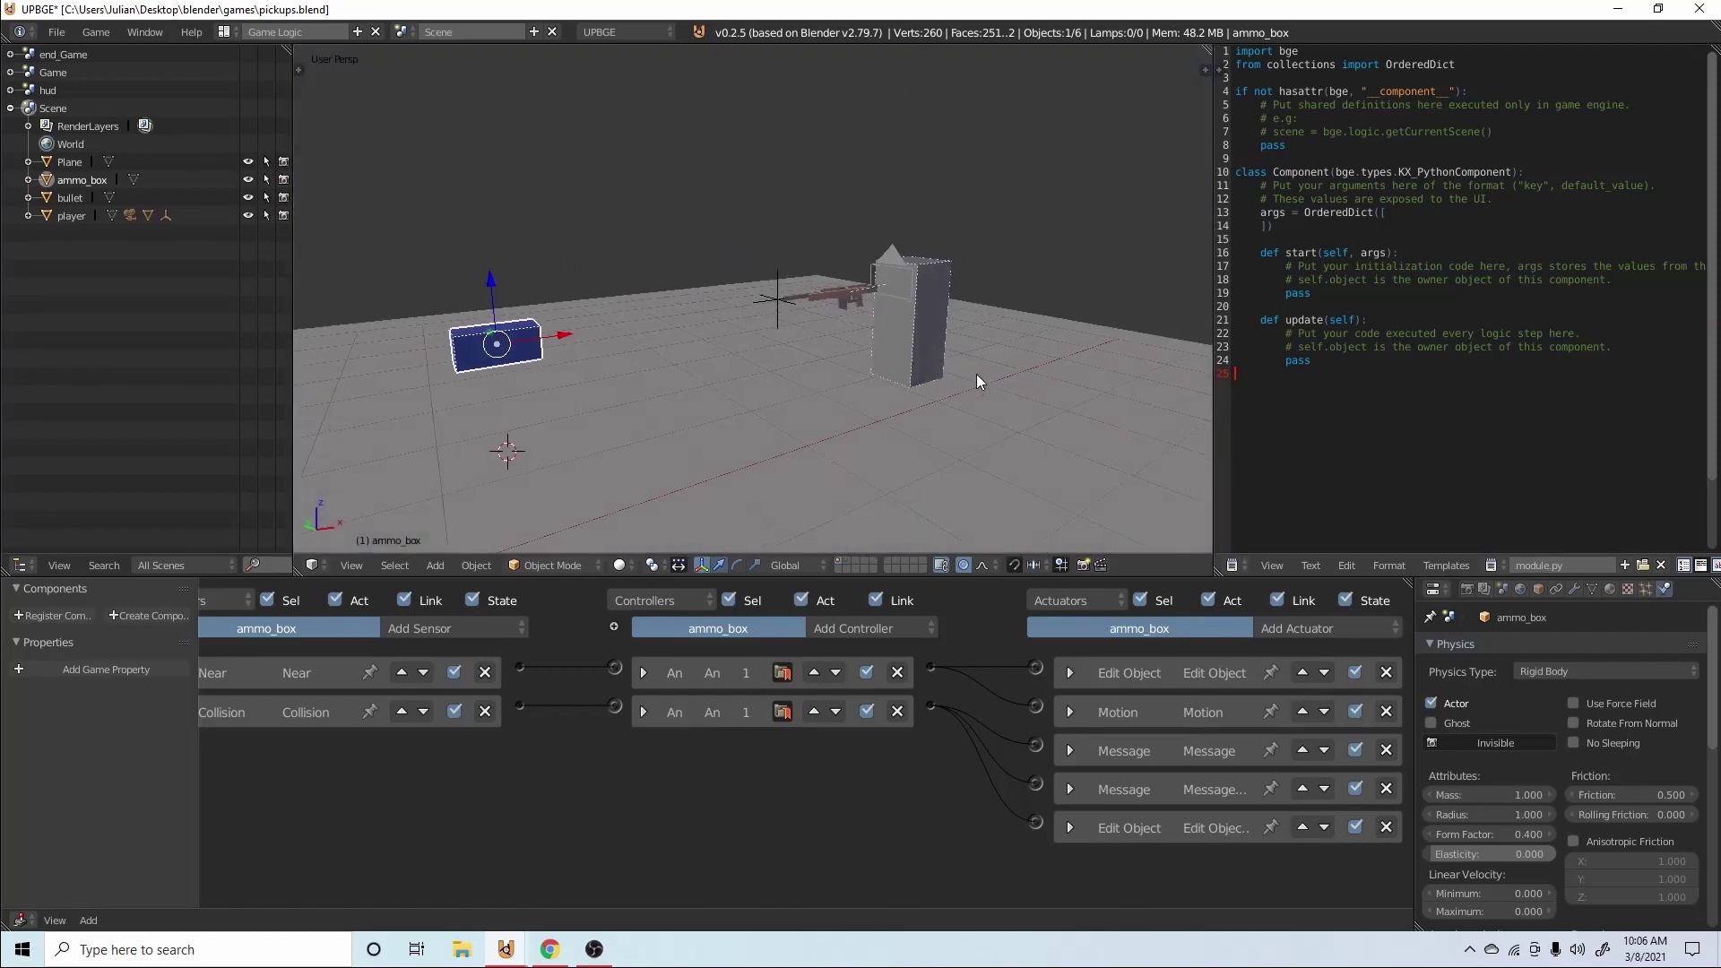
pyautogui.hotkey('ctrl', 's')
pyautogui.click(884, 366)
# Duplicate the ammo box and place the copy ahead of the player, on the opposite side of the muzzle.
pyautogui.moveTo(744, 361); pyautogui.dragTo(686, 364, button='middle')
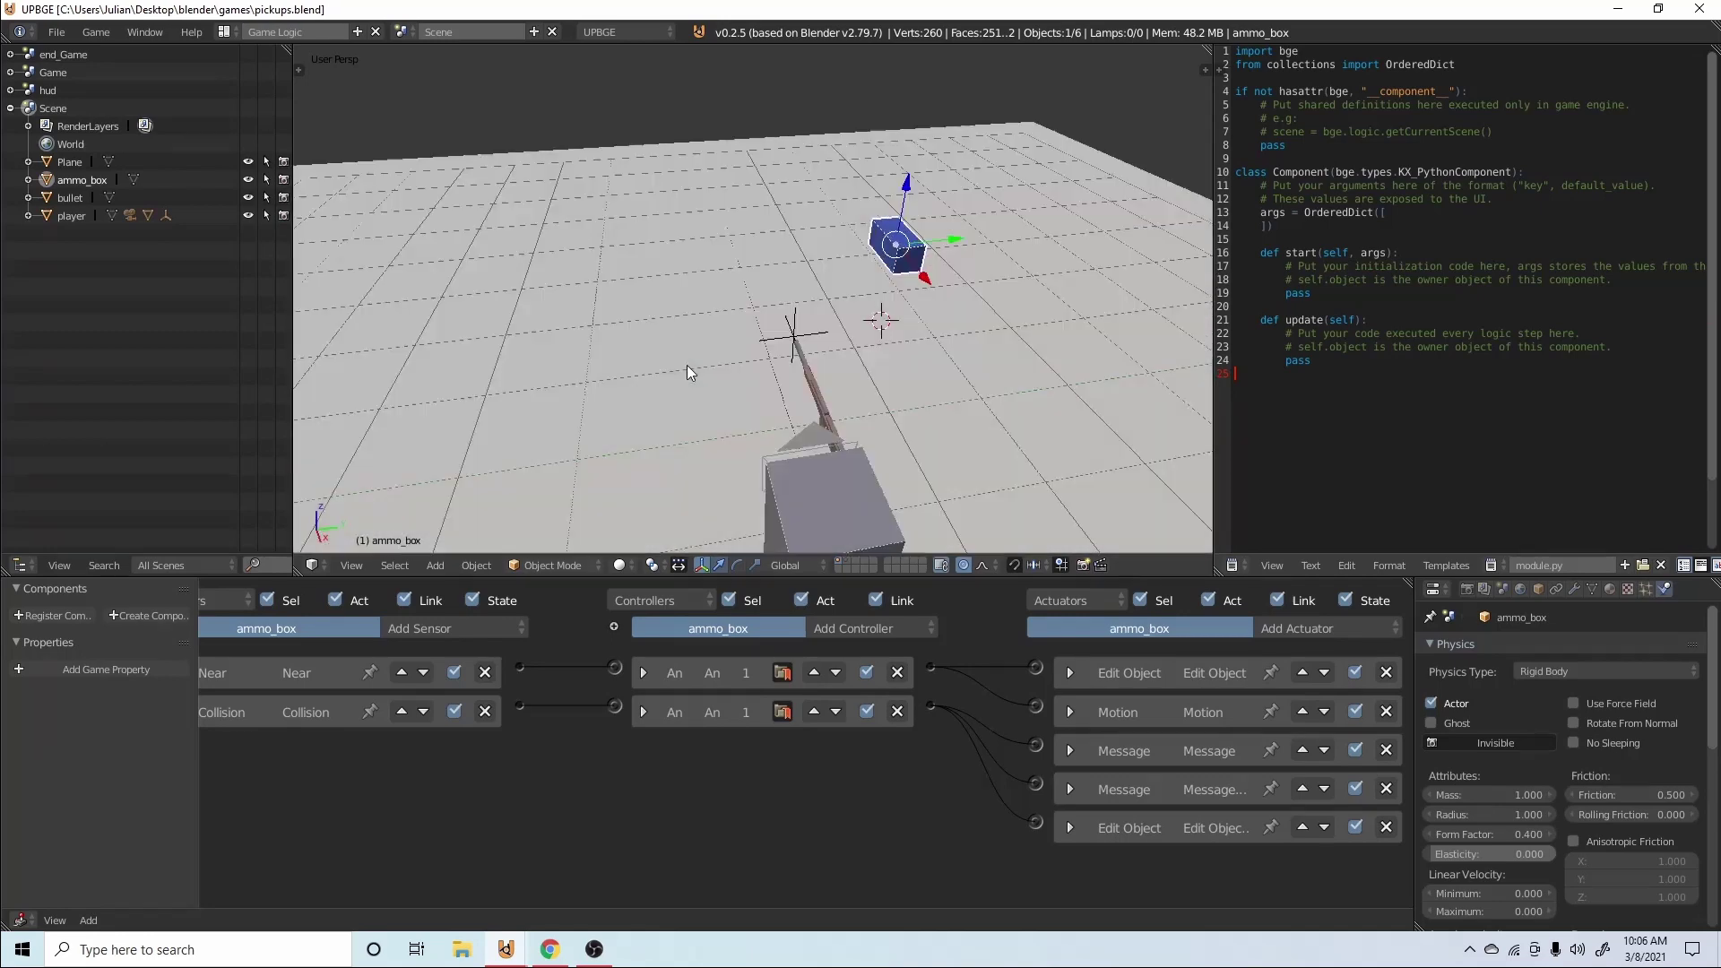
pyautogui.hotkey('shift', 'd')
pyautogui.click(780, 254)
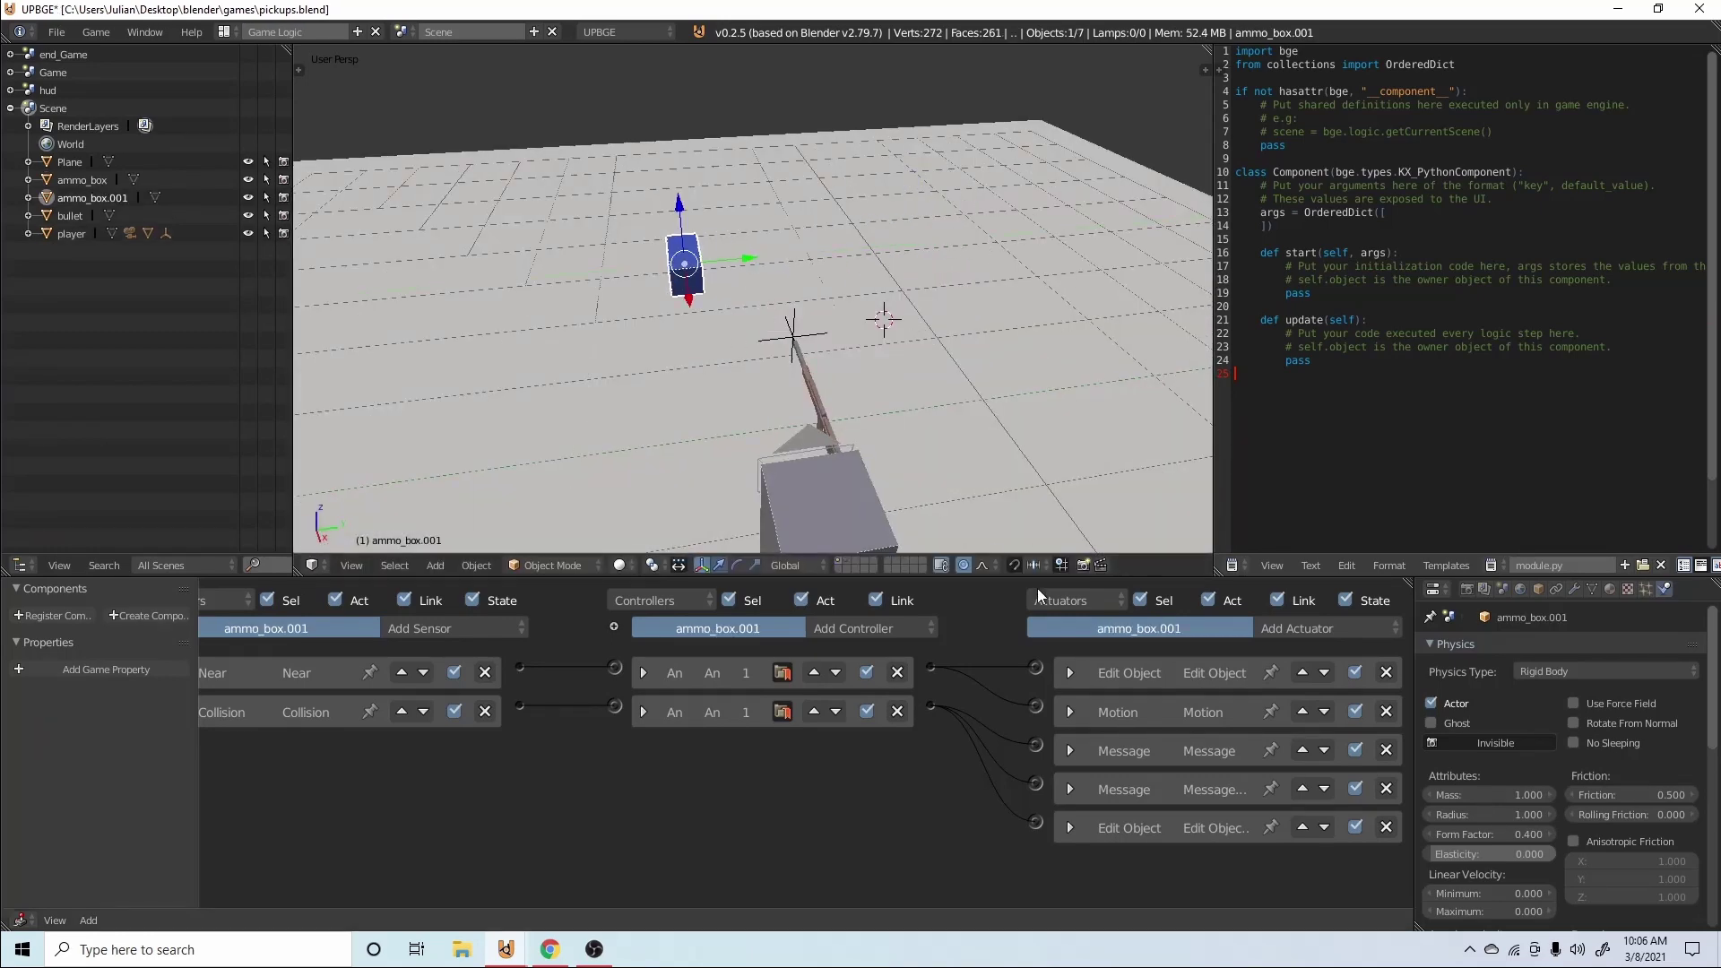
# Move the ammo box copy along Y and duplicate it twice more, spacing four boxes in a row ahead of the player.
pyautogui.click(957, 566)
pyautogui.moveTo(731, 262); pyautogui.dragTo(1056, 243)
pyautogui.hotkey('shift', 'd')
pyautogui.click(889, 261)
pyautogui.click(1056, 242)
pyautogui.hotkey('shift', 'd')
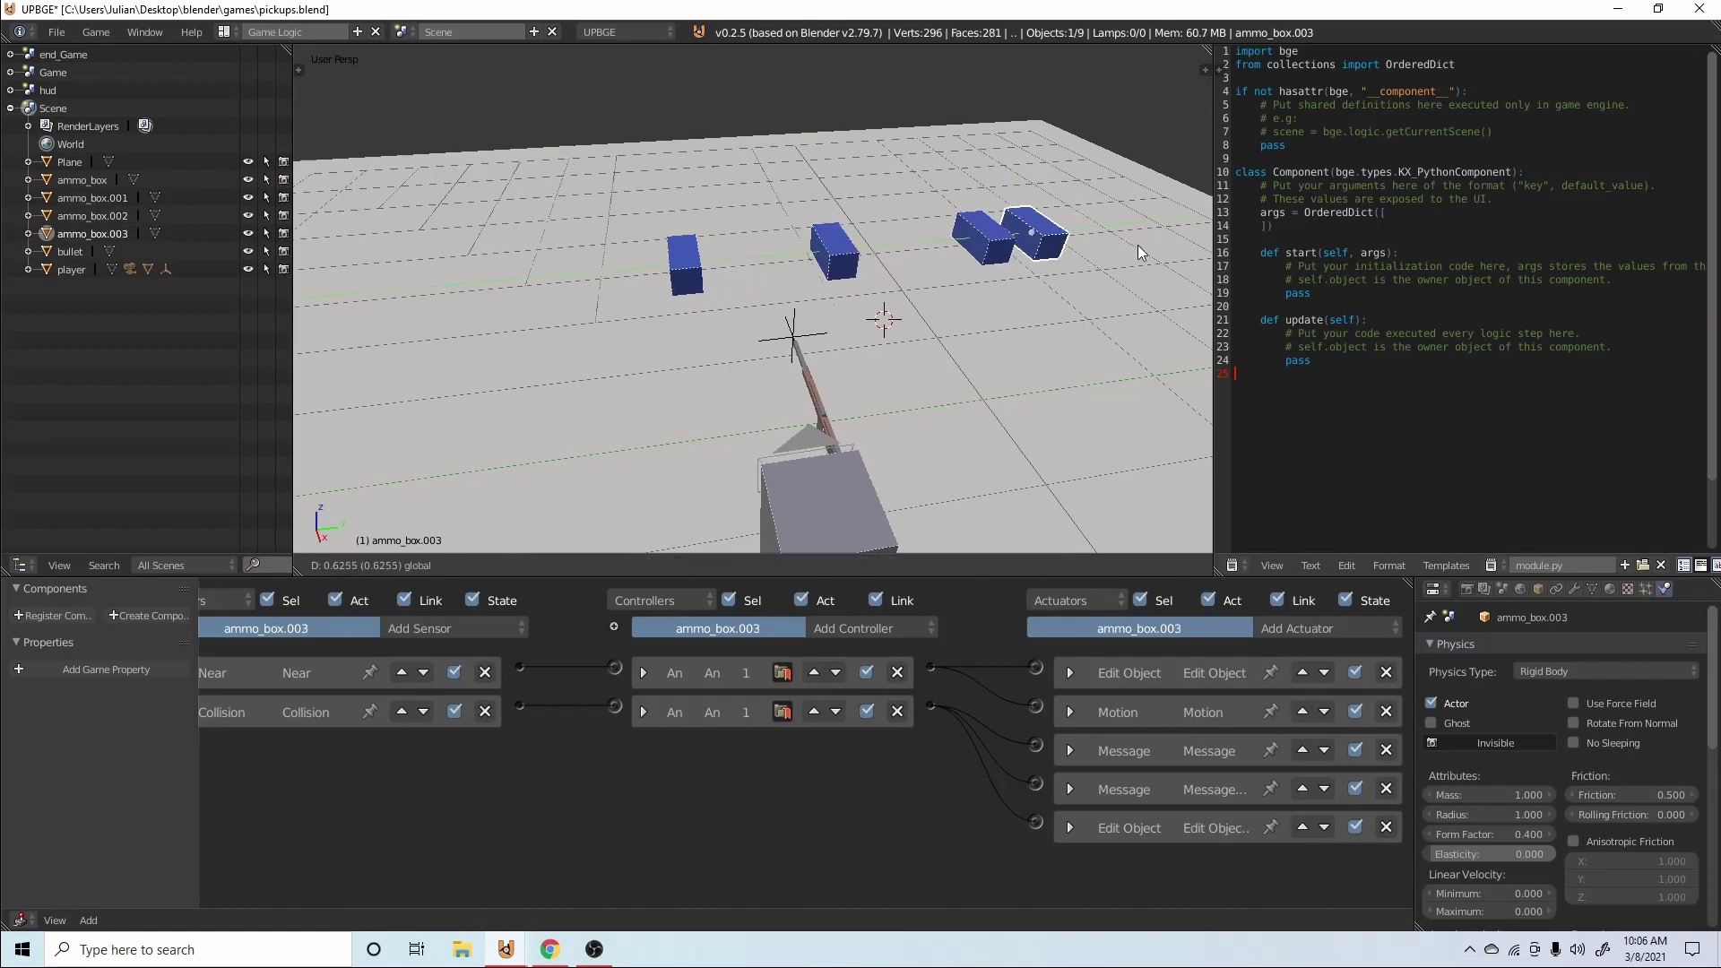
pyautogui.click(1137, 244)
# Run the game in camera view to collect the four ammo boxes and fire the gun, and save the file after stopping.
pyautogui.press('KP_0')
pyautogui.press('p')
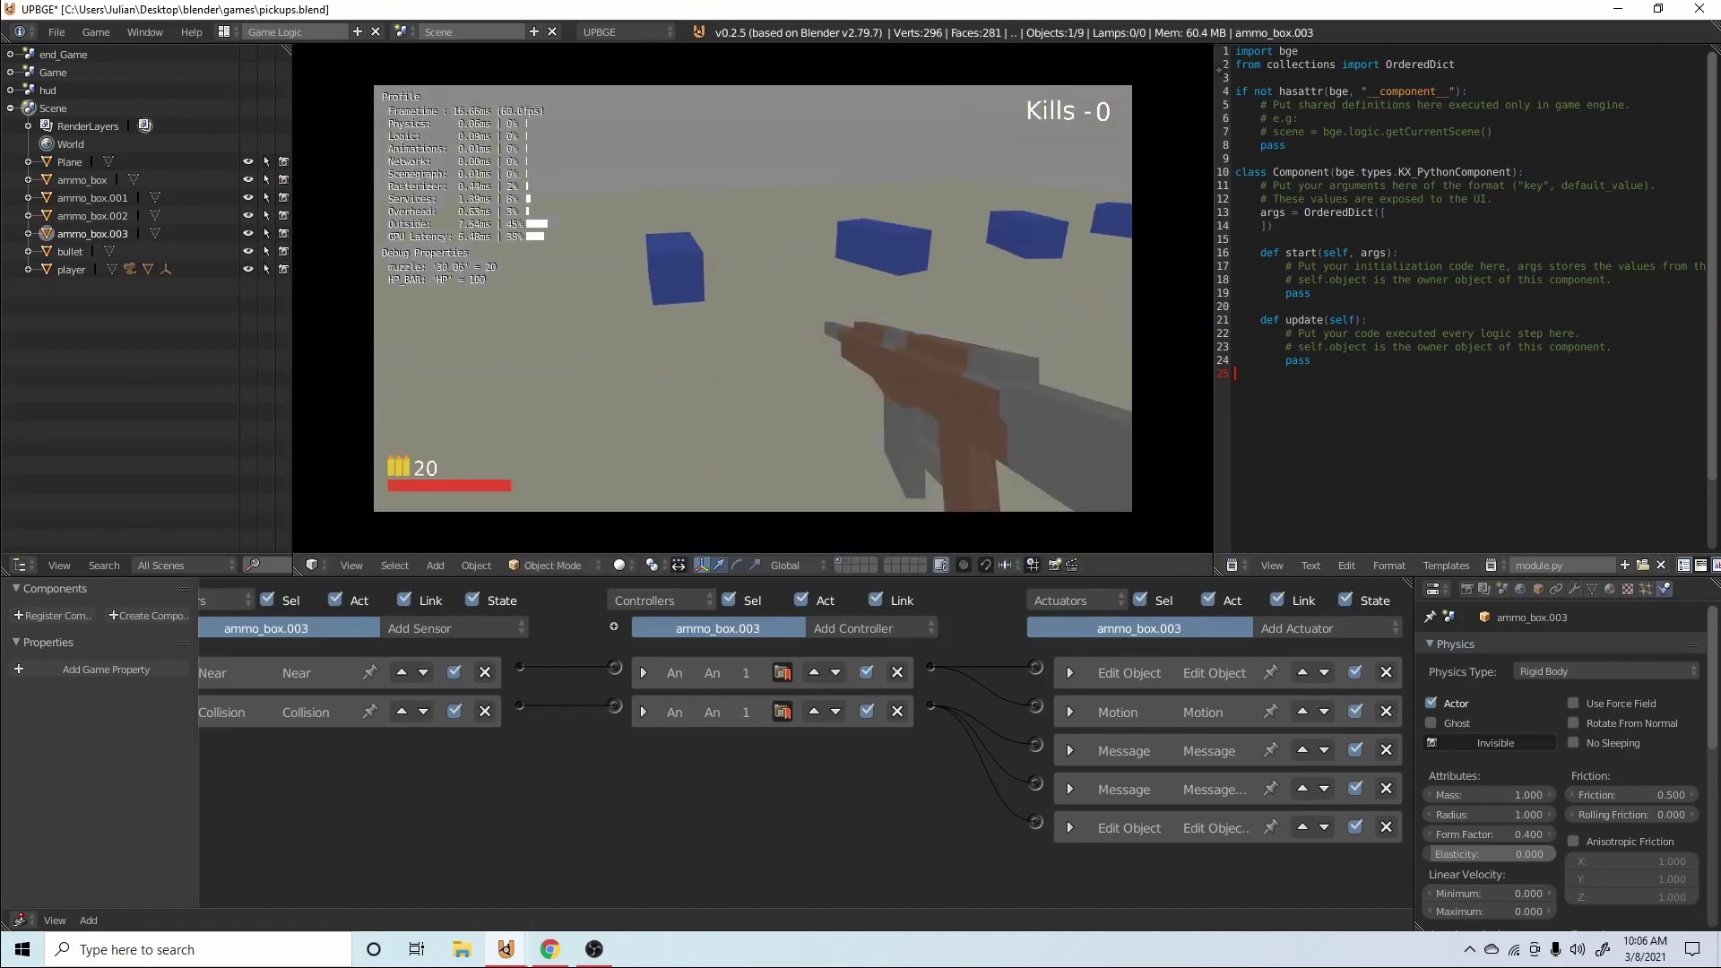
pyautogui.press('w')
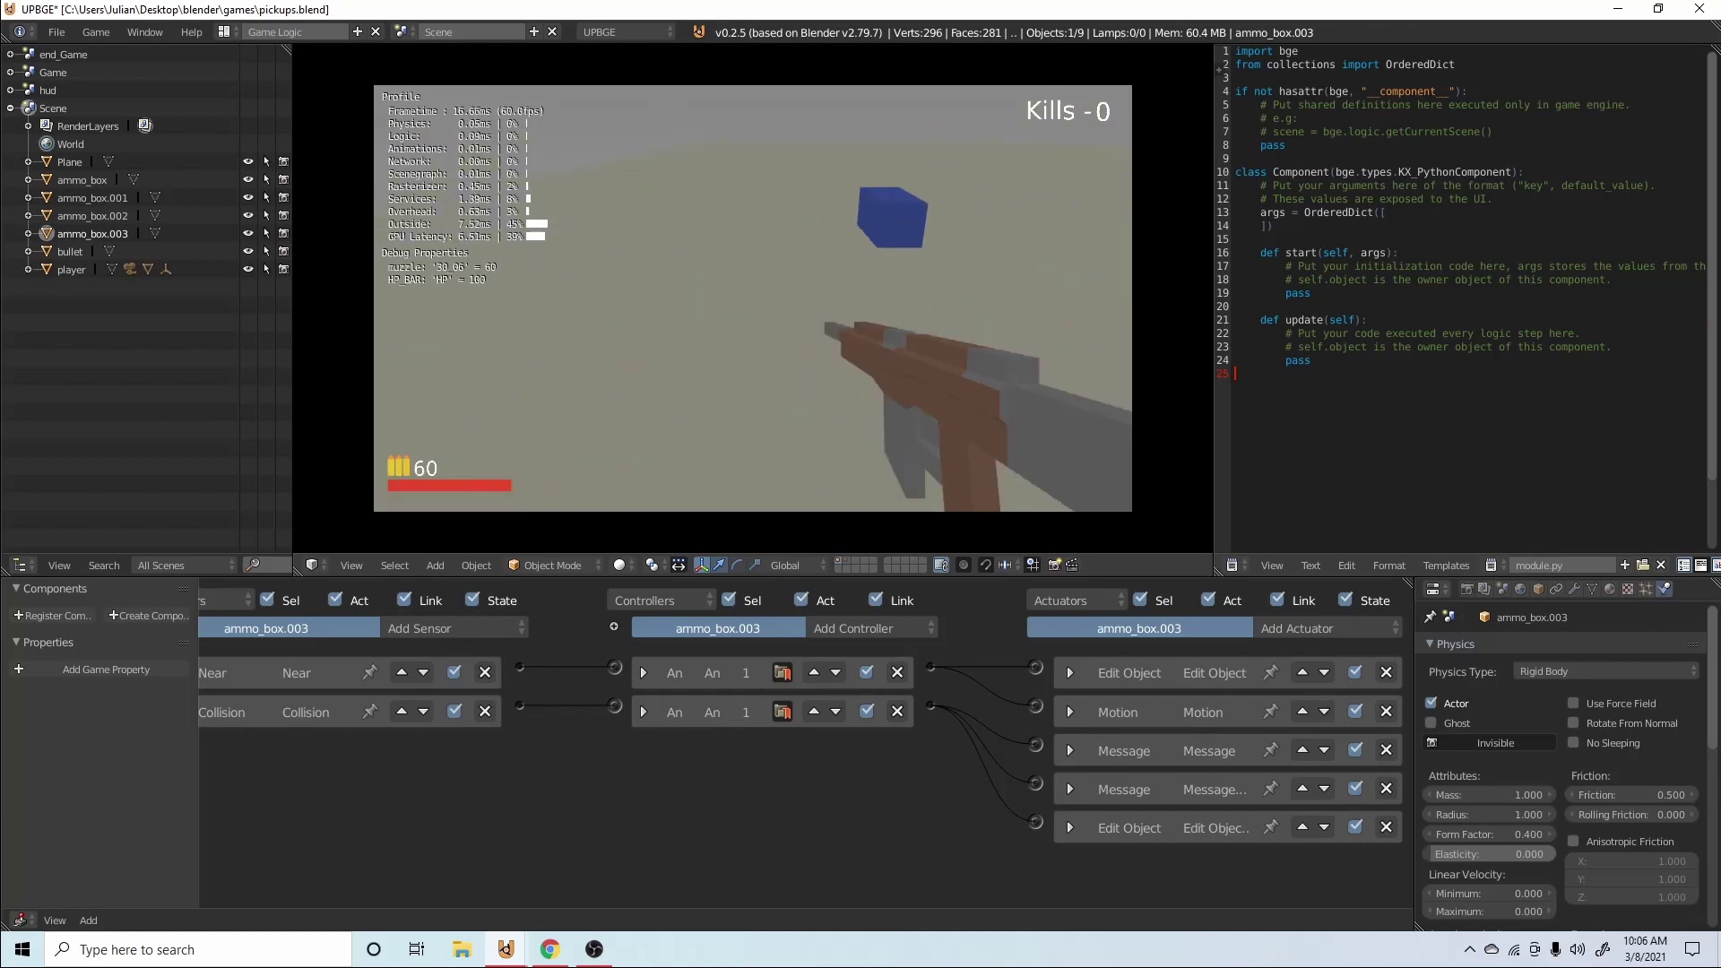
pyautogui.press('w')
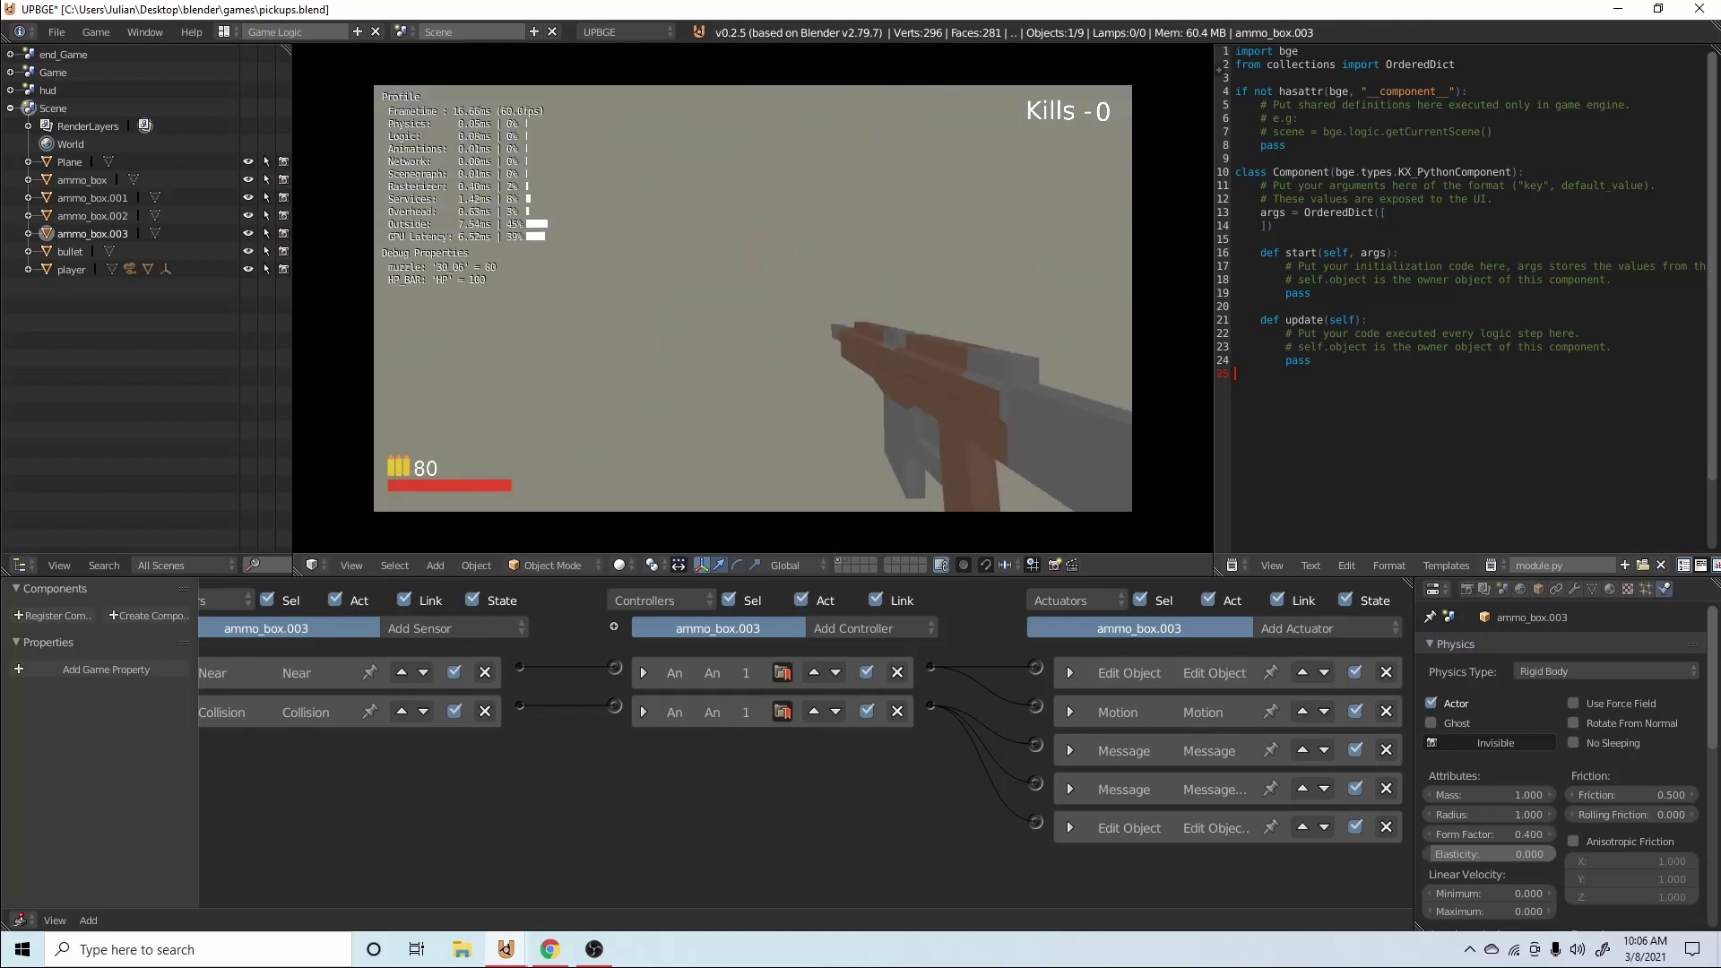
pyautogui.press('w')
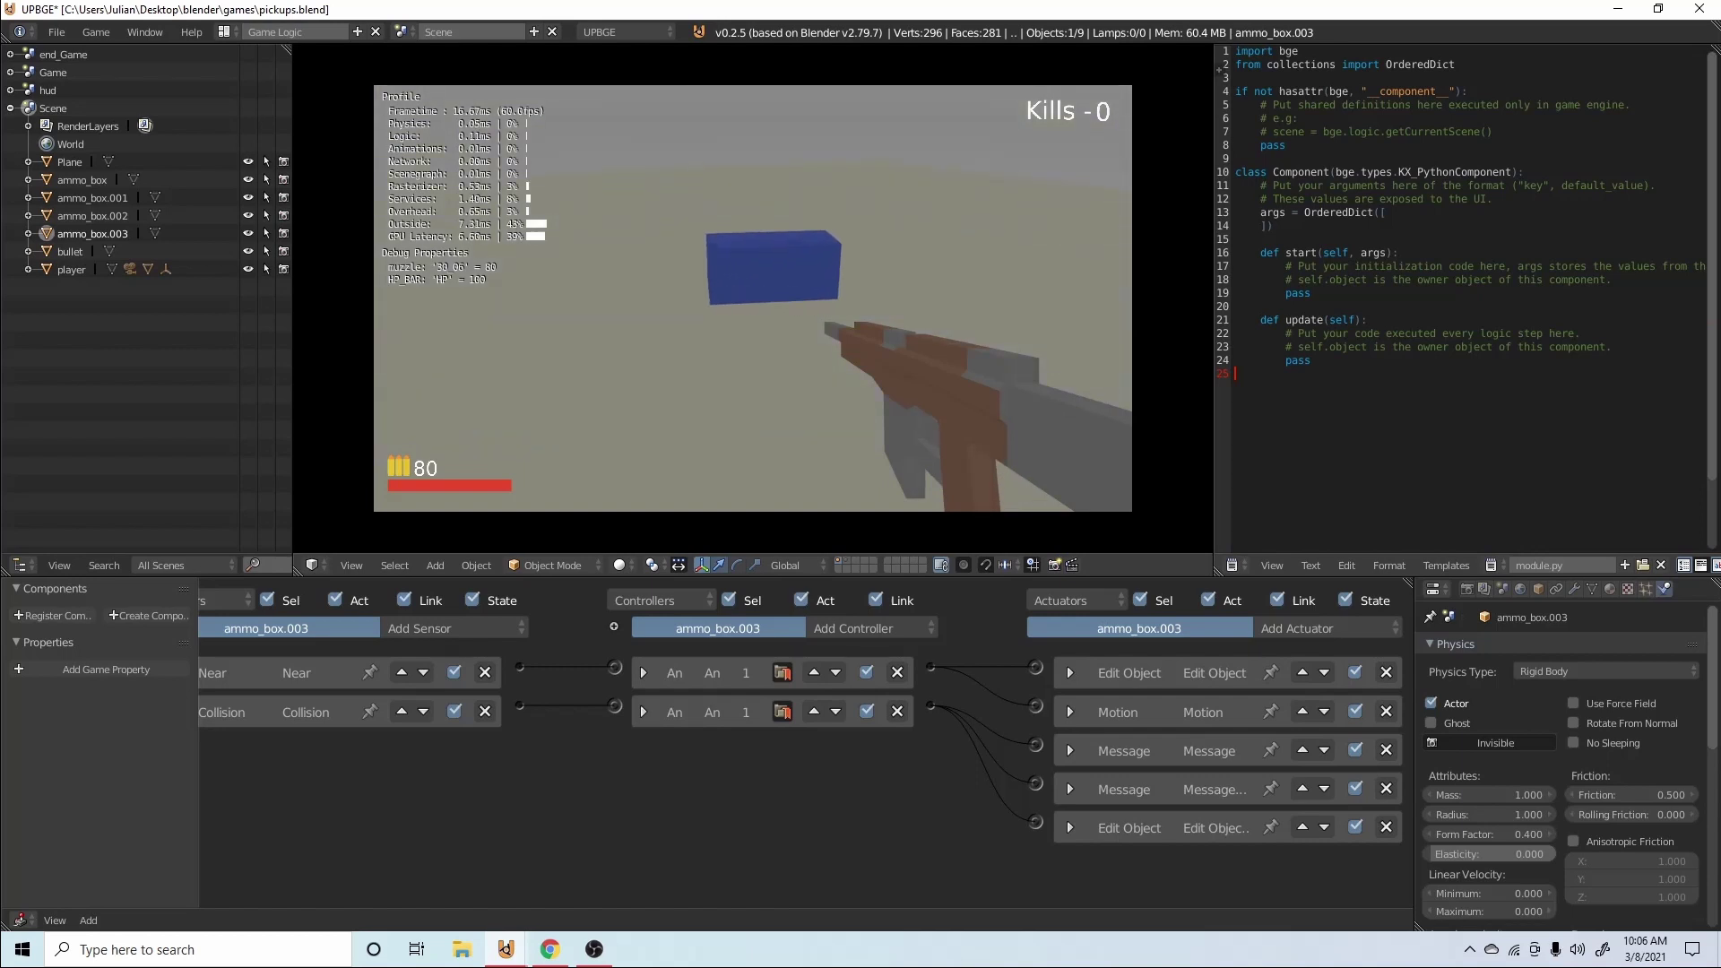
pyautogui.click(753, 299)
pyautogui.click(753, 299)
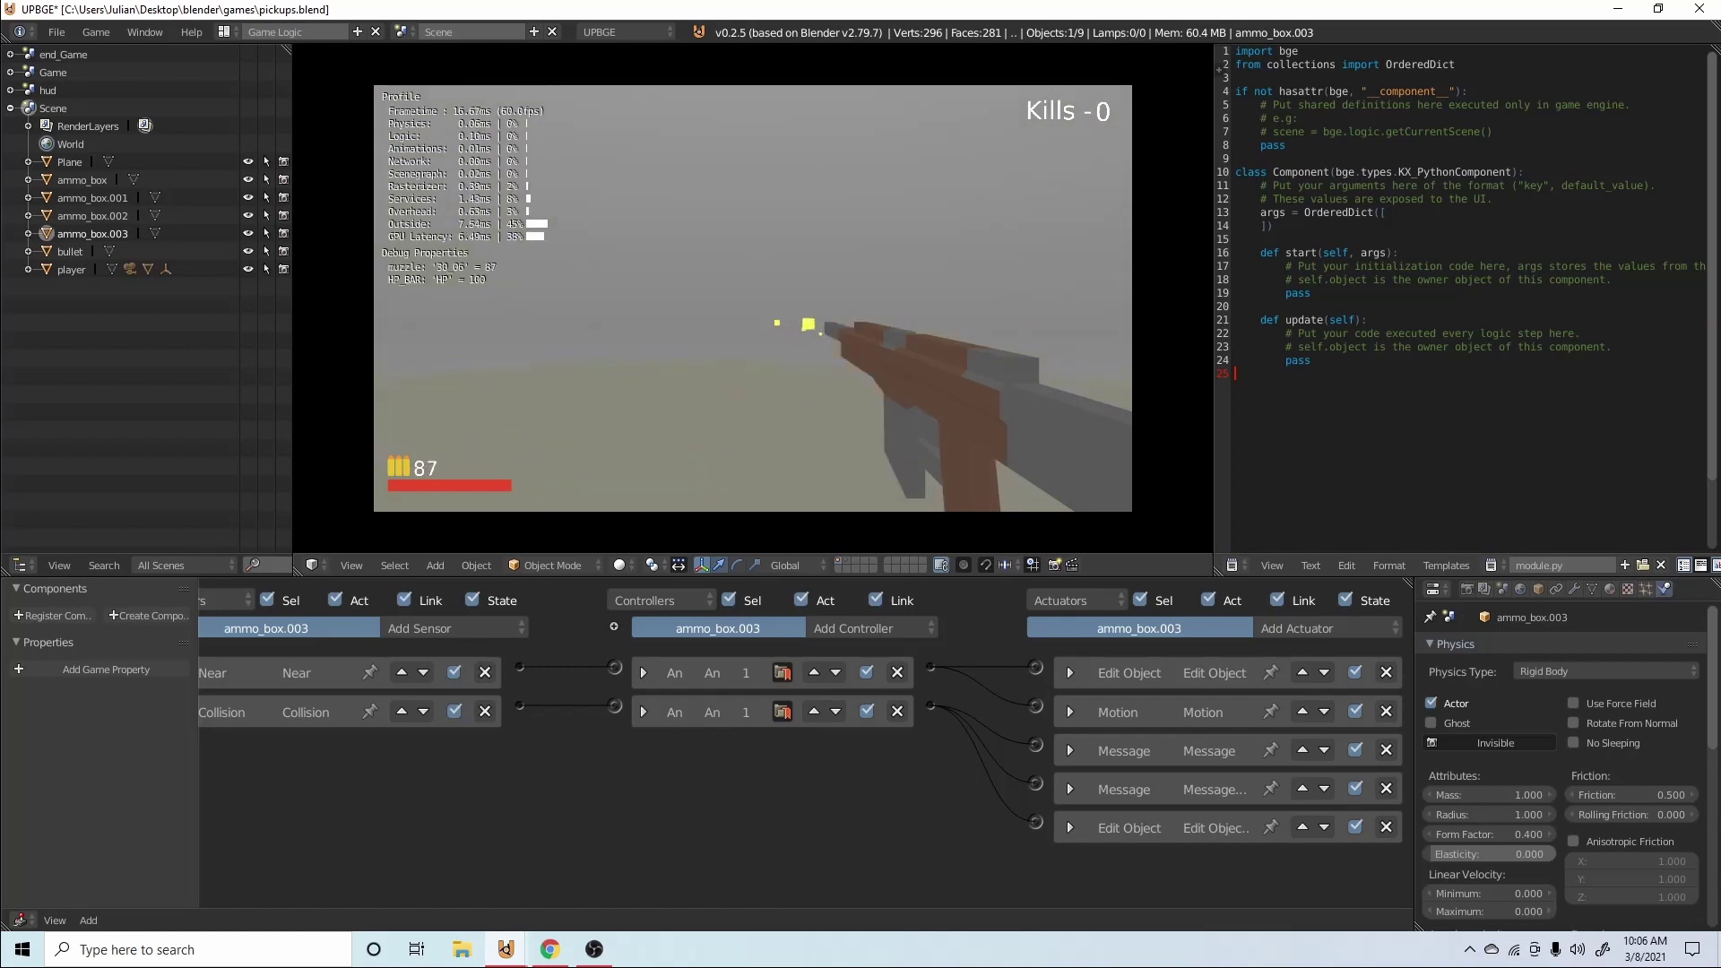
pyautogui.click(752, 299)
pyautogui.click(753, 298)
pyautogui.click(753, 298)
pyautogui.press('Escape')
pyautogui.hotkey('ctrl', 's')
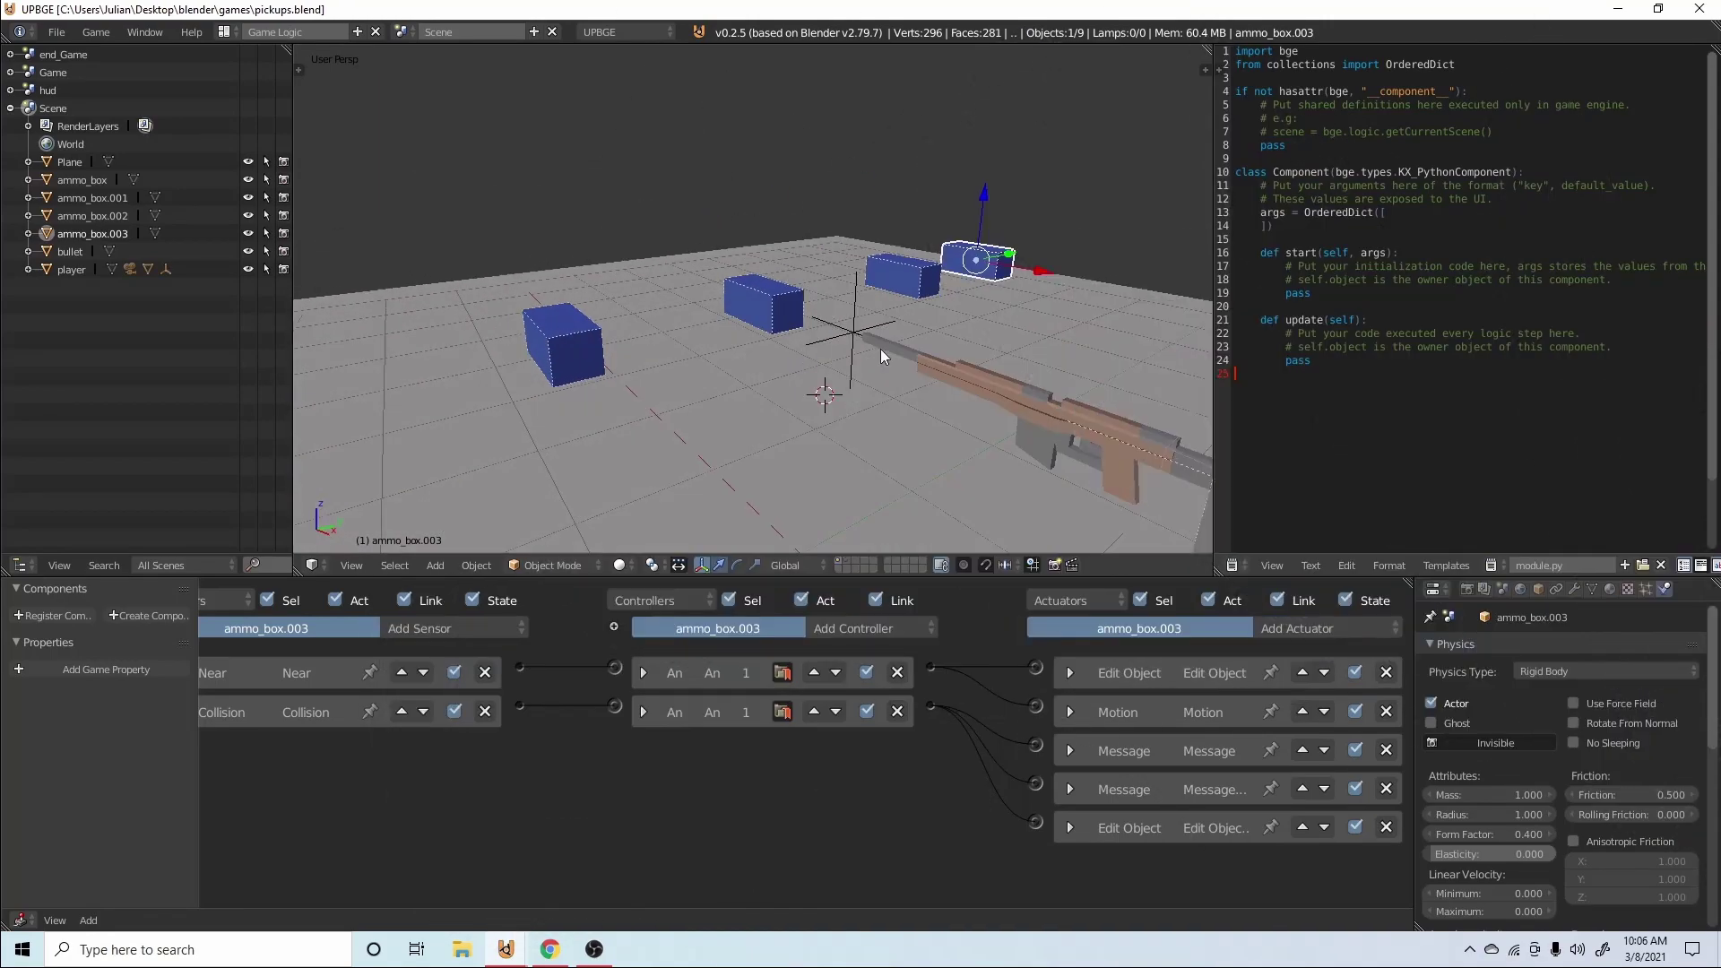
pyautogui.moveTo(879, 348); pyautogui.dragTo(1020, 344, button='middle')
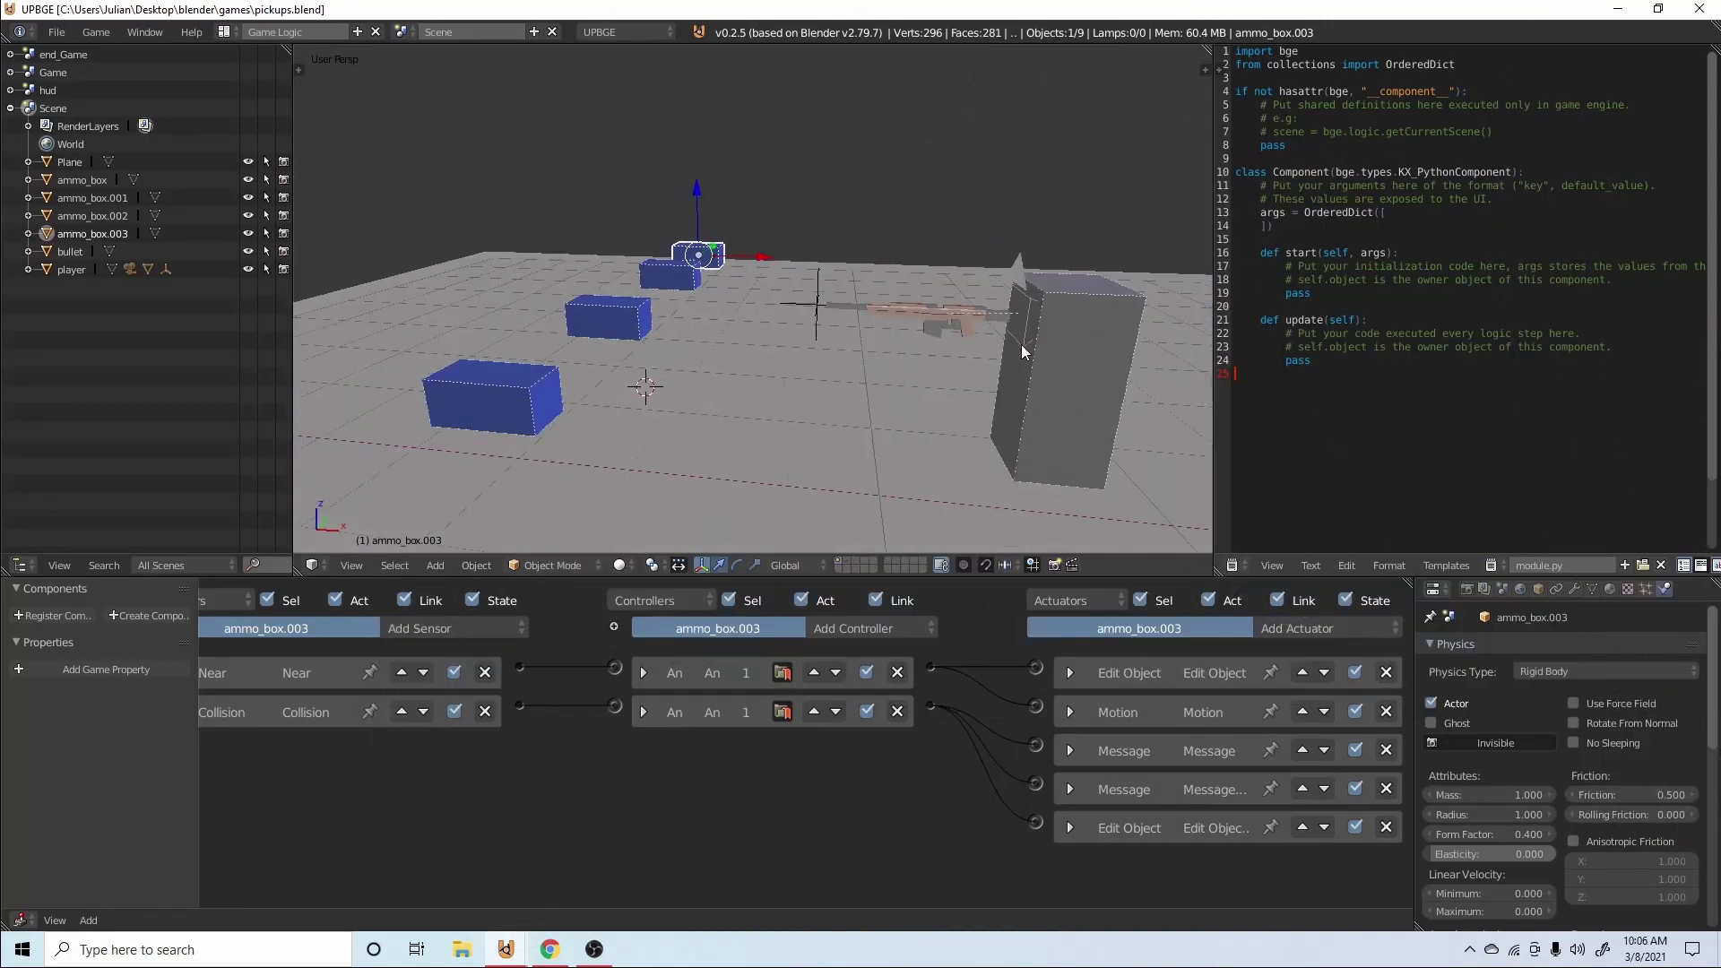
pyautogui.scroll(-4, 717, 298)
pyautogui.scroll(-3, 767, 294)
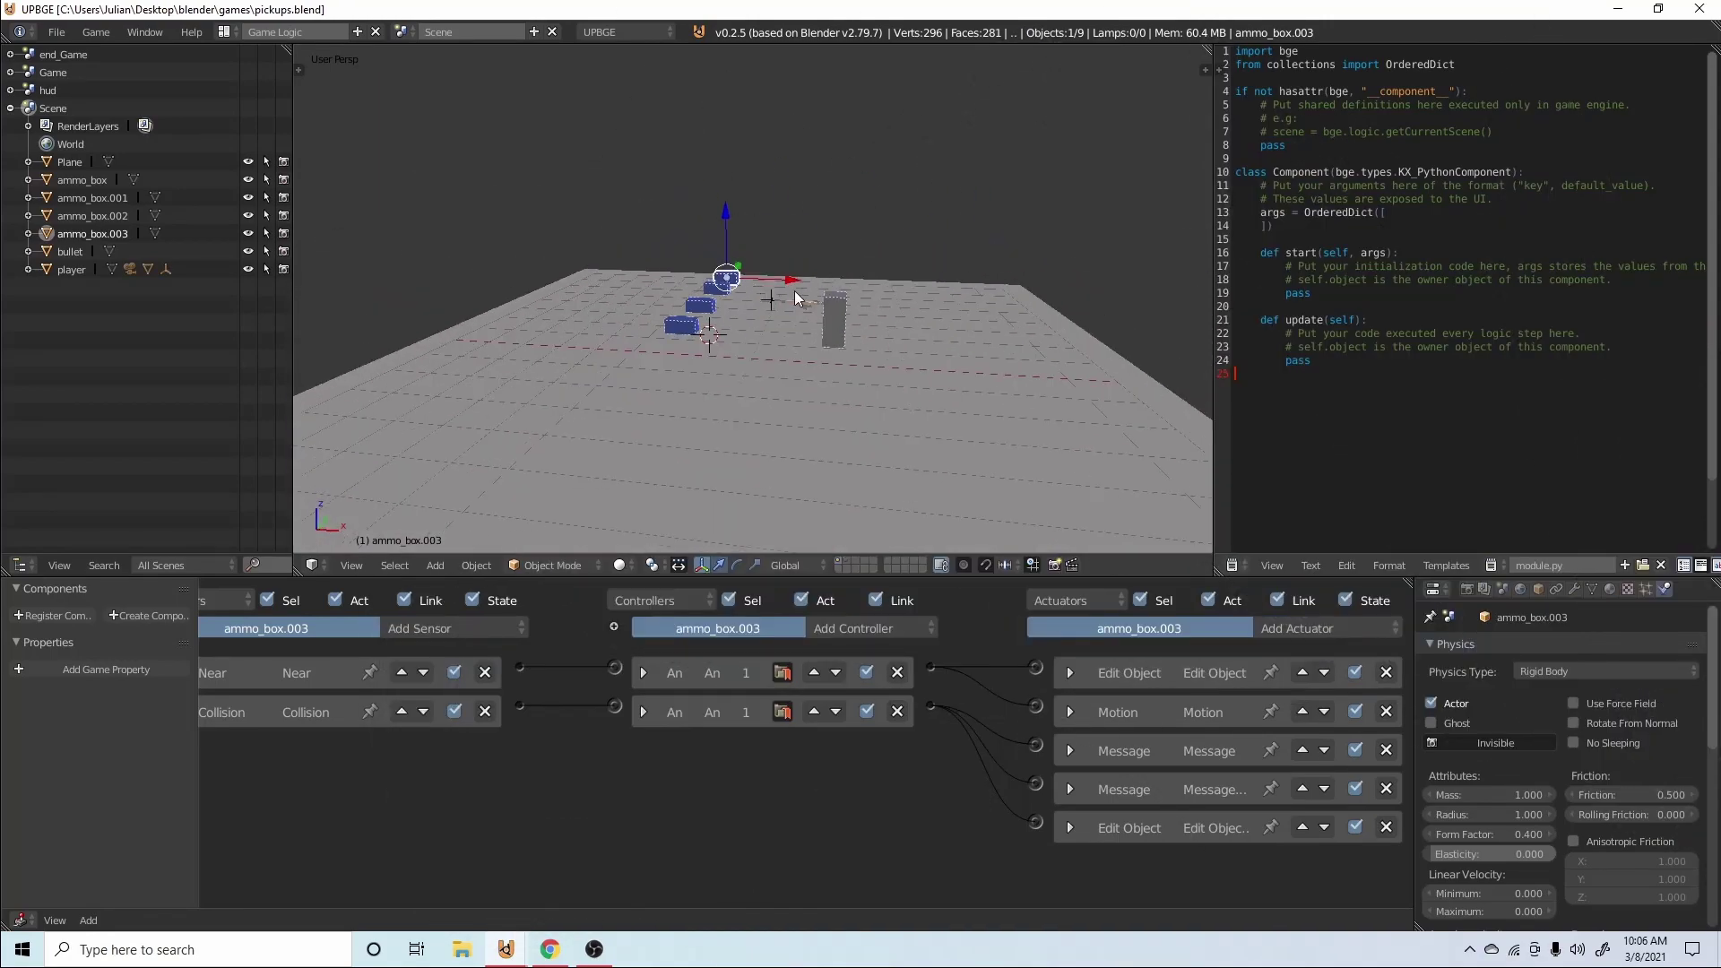
pyautogui.moveTo(795, 291); pyautogui.dragTo(783, 288, button='middle')
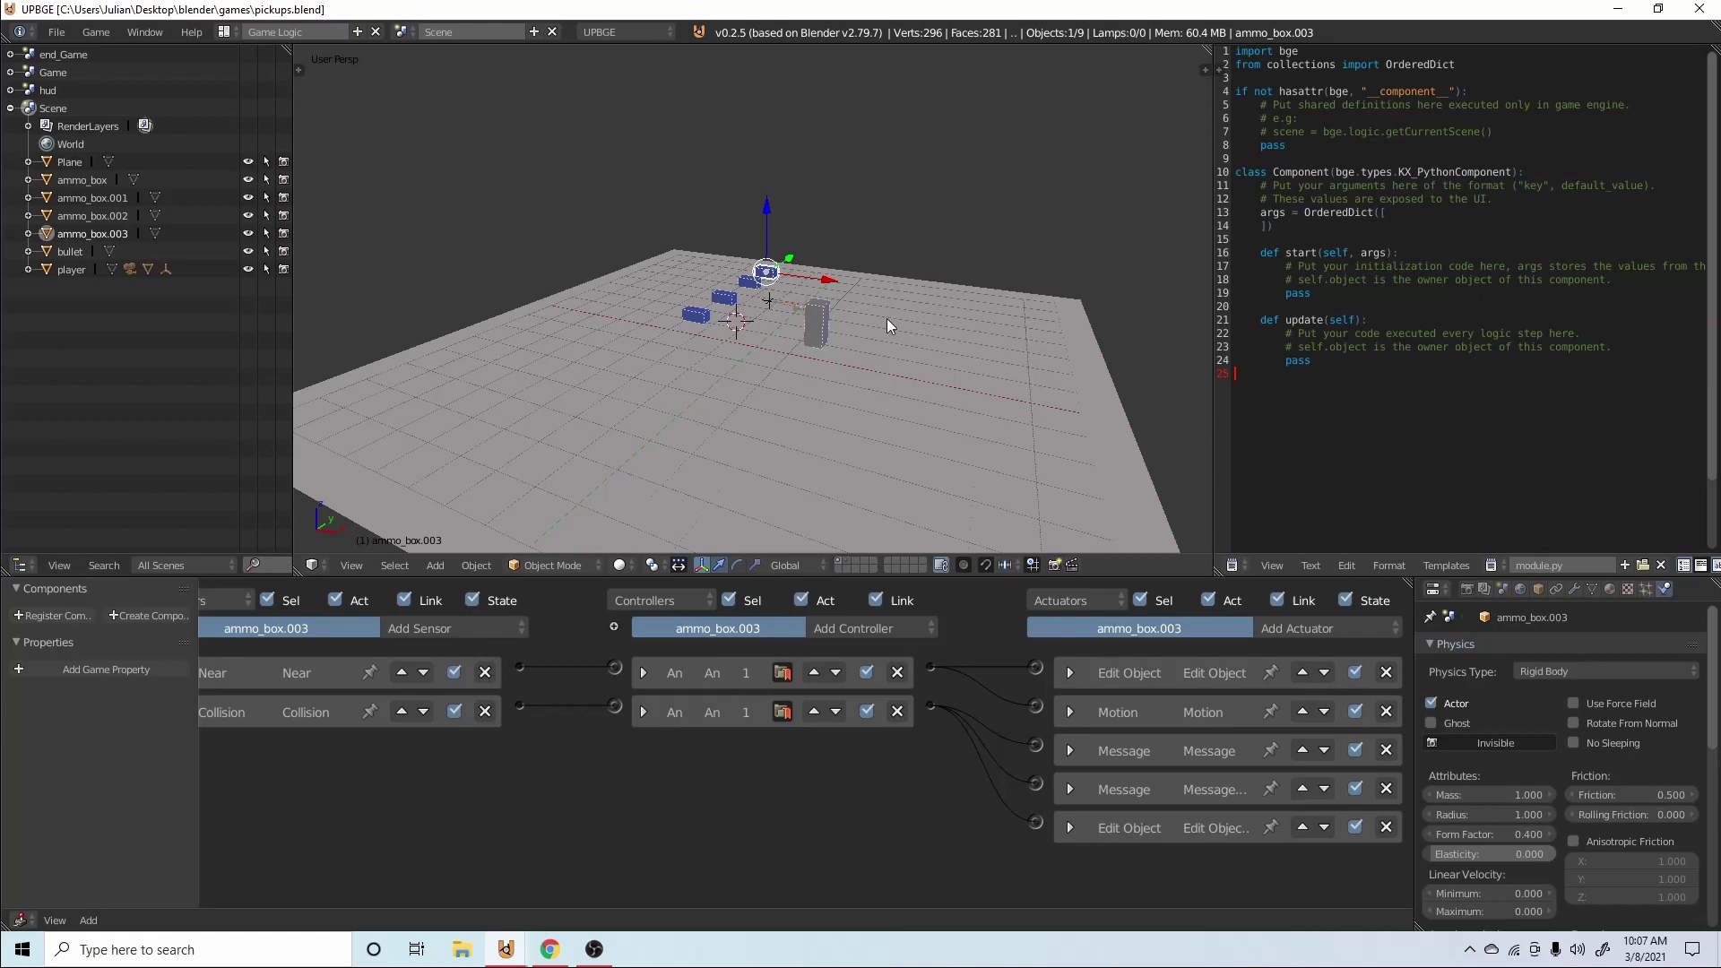
pyautogui.moveTo(892, 94); pyautogui.dragTo(835, 190, button='middle')
pyautogui.scroll(3, 835, 190)
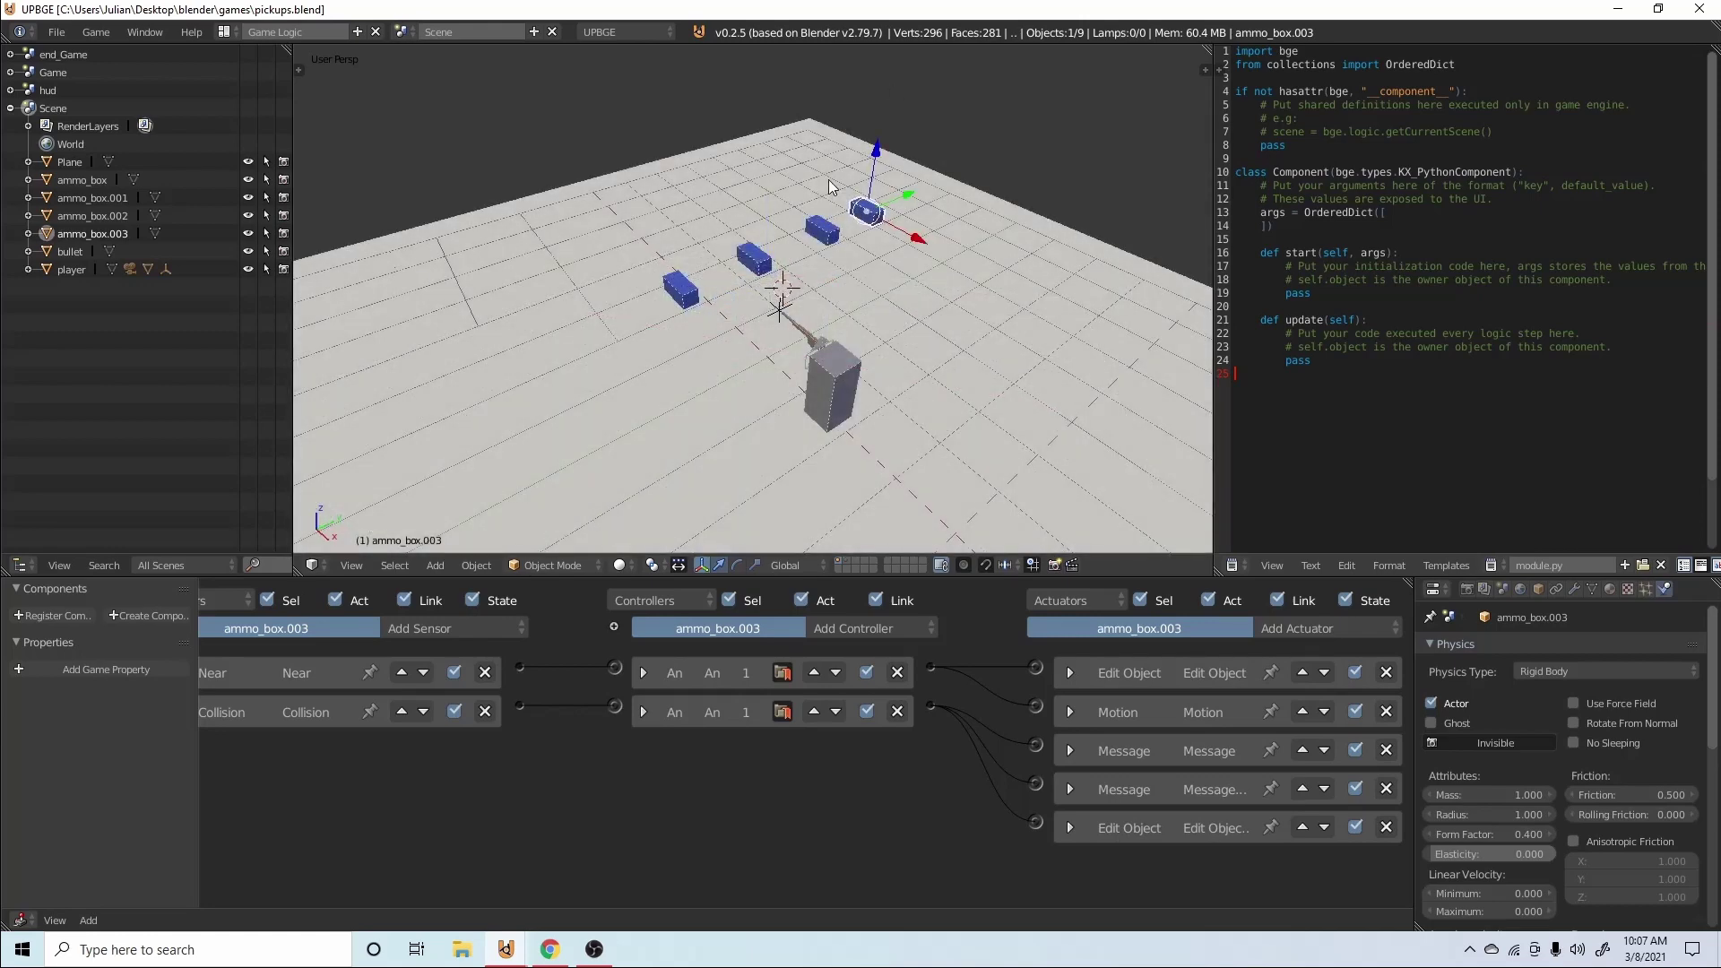